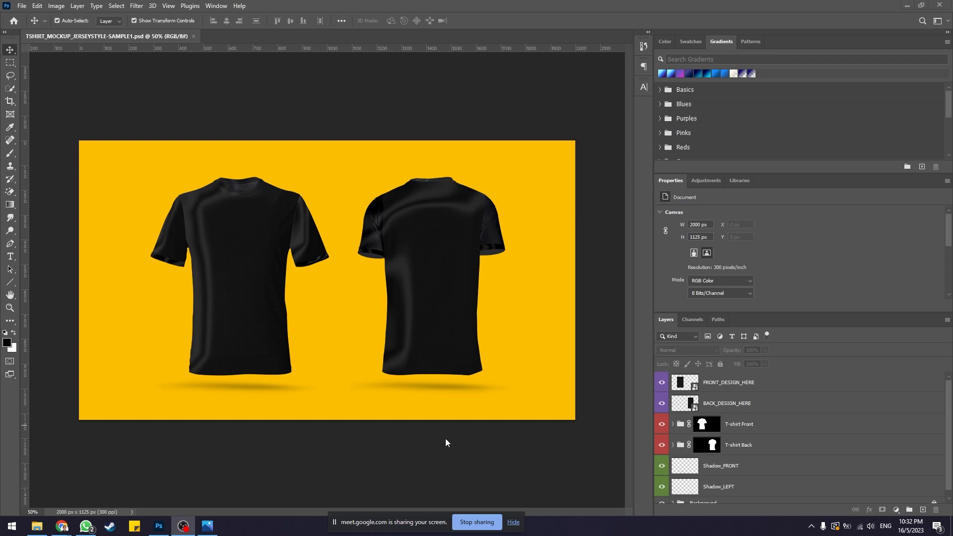
Examine the supplied files in the Tutorial 5 Assets folder in File Explorer, including TSHIRT_MOCKUP_JERSEYSTYLE.psd, and return to the mockup
{"action": "left_click", "coordinate": [37, 526]}
{"action": "double_click", "coordinate": [507, 215]}
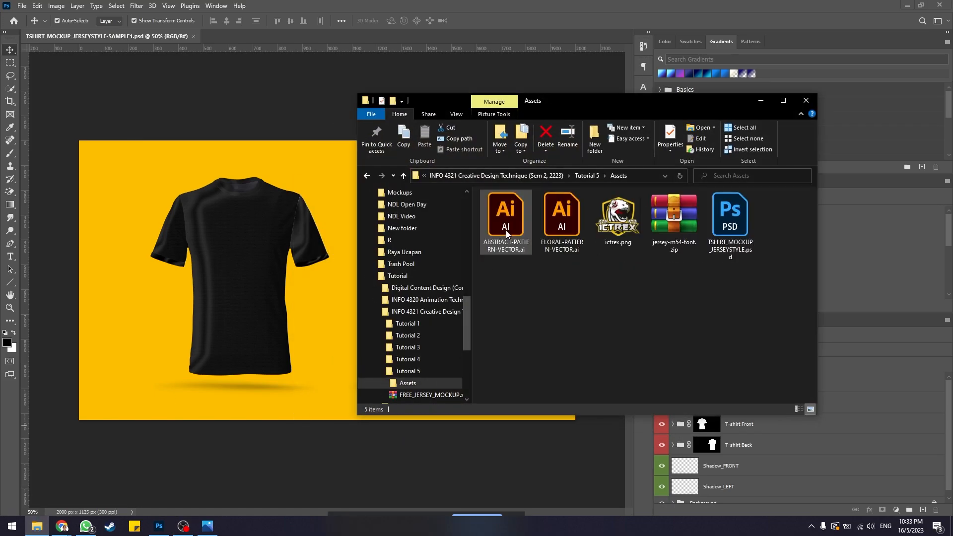
{"action": "left_click_drag", "start_coordinate": [582, 104], "coordinate": [452, 109]}
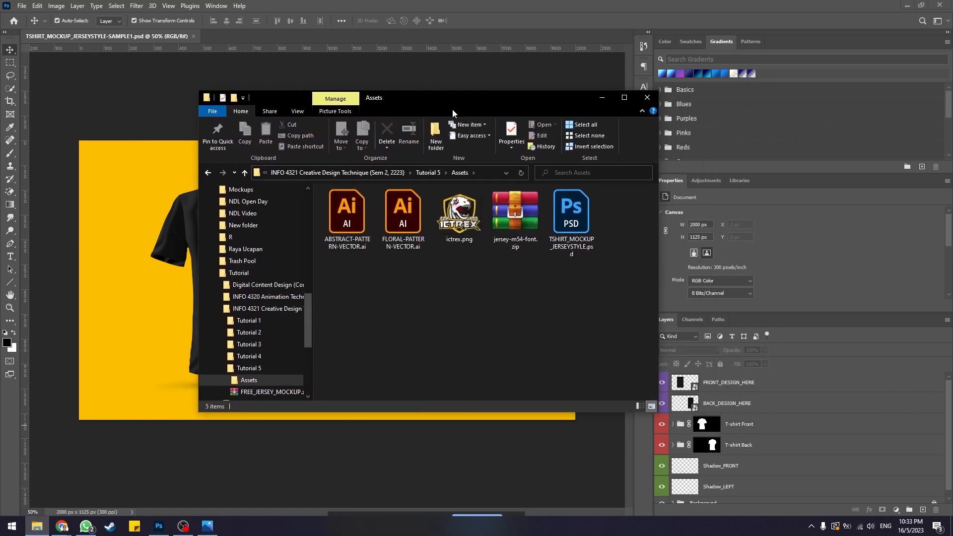
{"action": "left_click", "coordinate": [587, 235]}
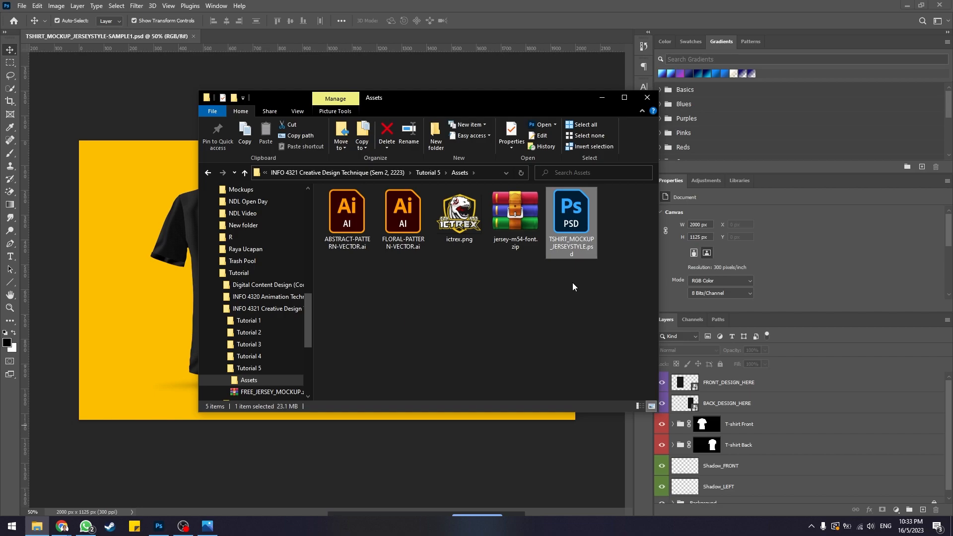
{"action": "left_click", "coordinate": [602, 97]}
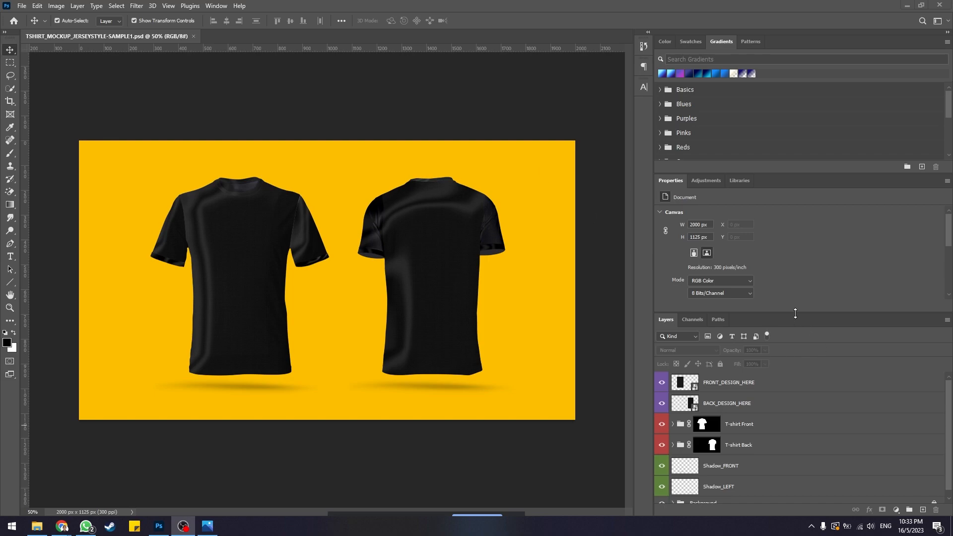
Enlarge the layer list and examine the mockup's structure, including the FRONT_DESIGN_HERE layer and the contents of the T-shirt Front group
{"action": "left_click_drag", "start_coordinate": [795, 313], "coordinate": [796, 293]}
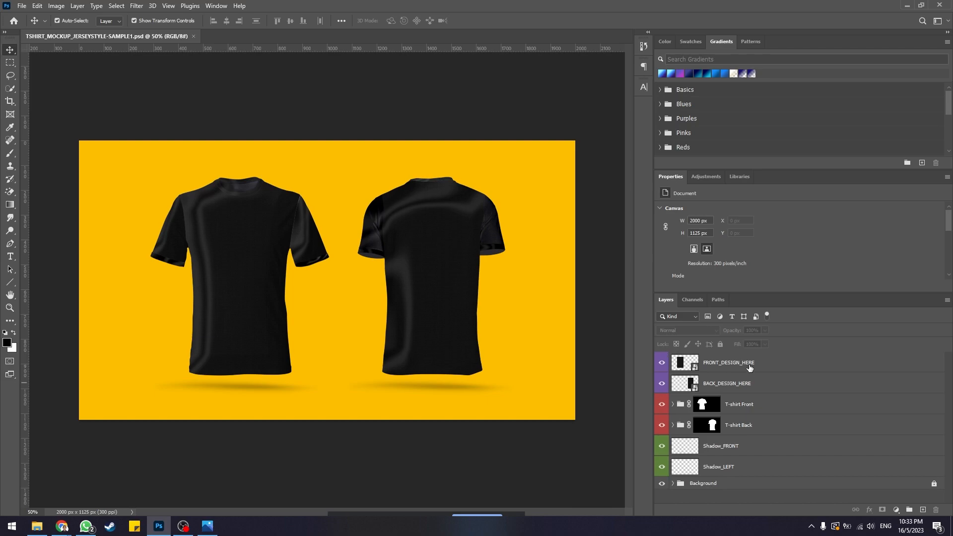
{"action": "left_click", "coordinate": [773, 362]}
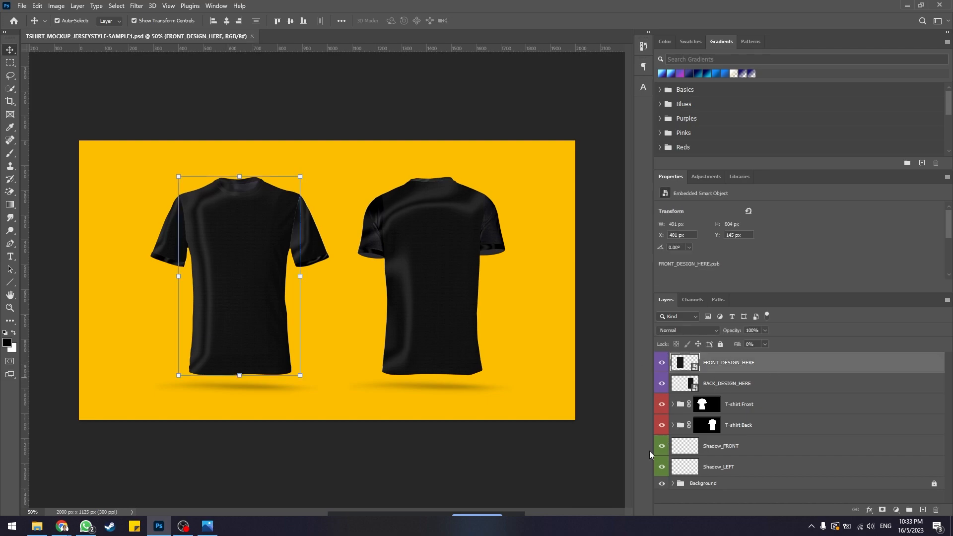
{"action": "left_click", "coordinate": [597, 436]}
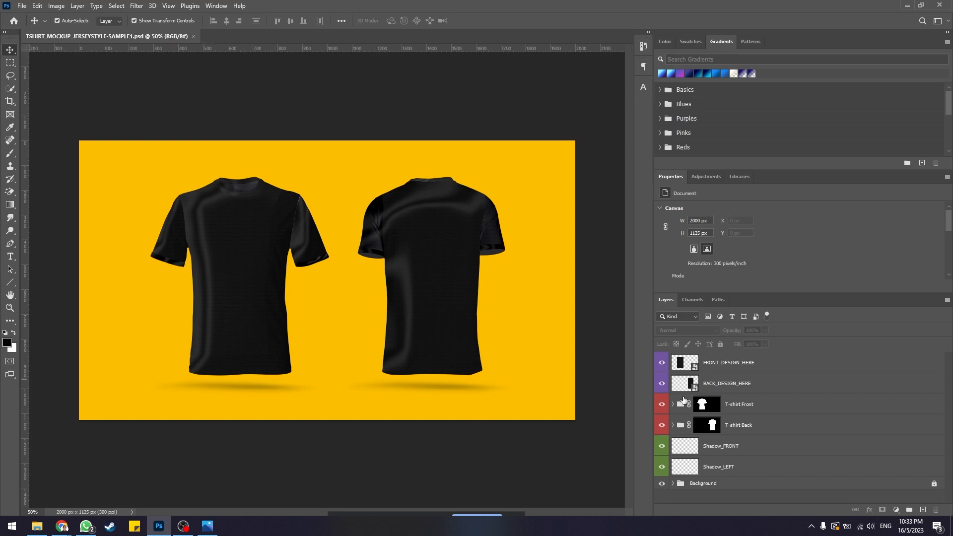
{"action": "left_click", "coordinate": [672, 404]}
{"action": "scroll", "coordinate": [686, 428], "scroll_direction": "down", "scroll_amount": 2}
{"action": "scroll", "coordinate": [686, 428], "scroll_direction": "up", "scroll_amount": 2}
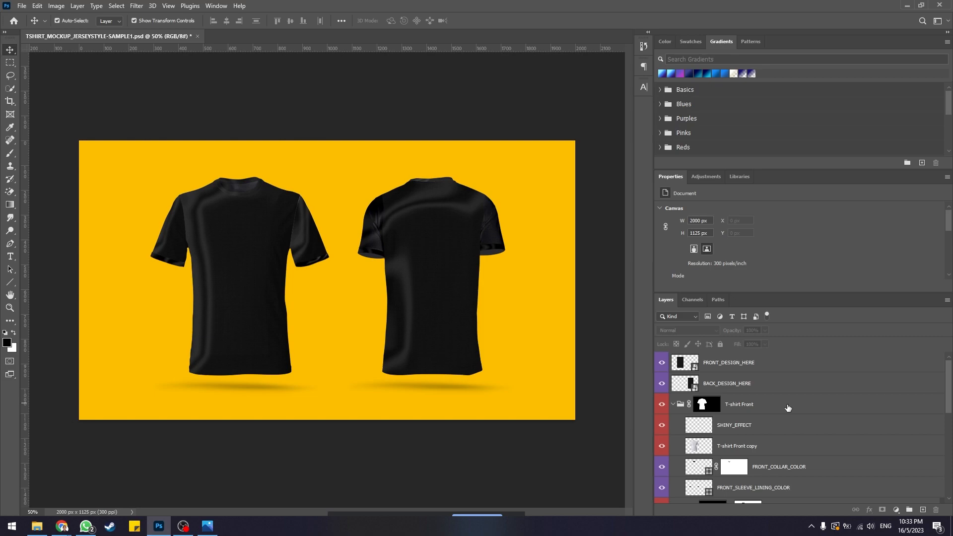
{"action": "left_click", "coordinate": [673, 404]}
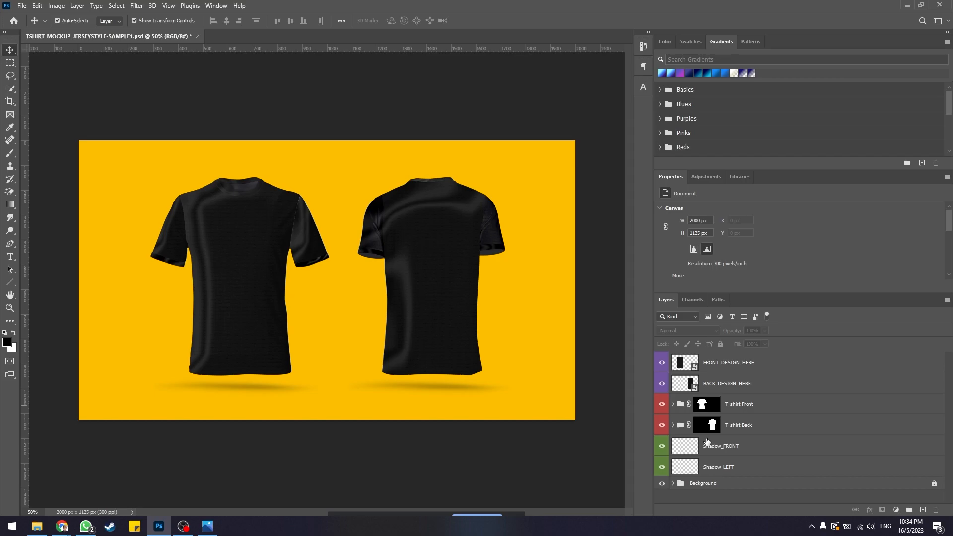
Study the finished jersey design in Tutorial 5 - Jersey Mockup Sample_1.png and return to Photoshop
{"action": "left_click", "coordinate": [207, 526]}
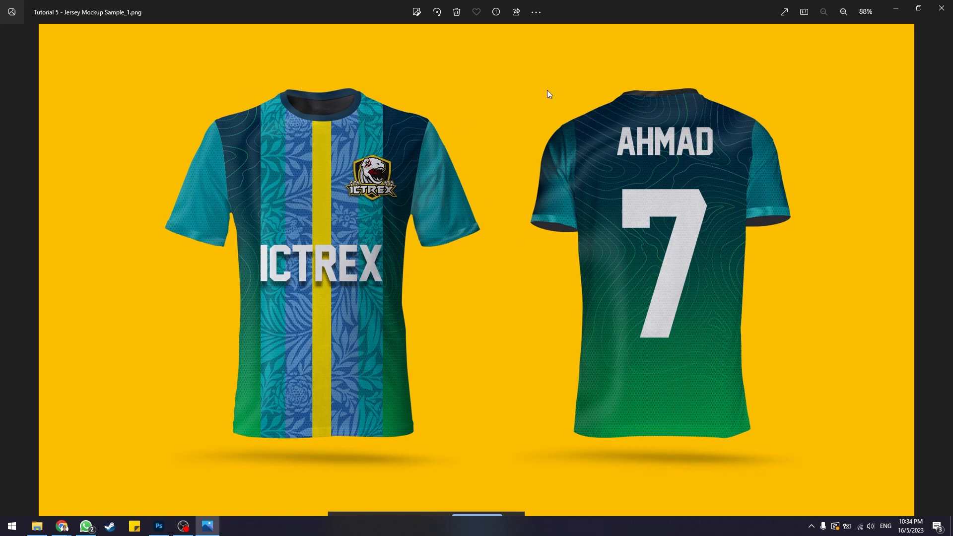
{"action": "left_click", "coordinate": [893, 9]}
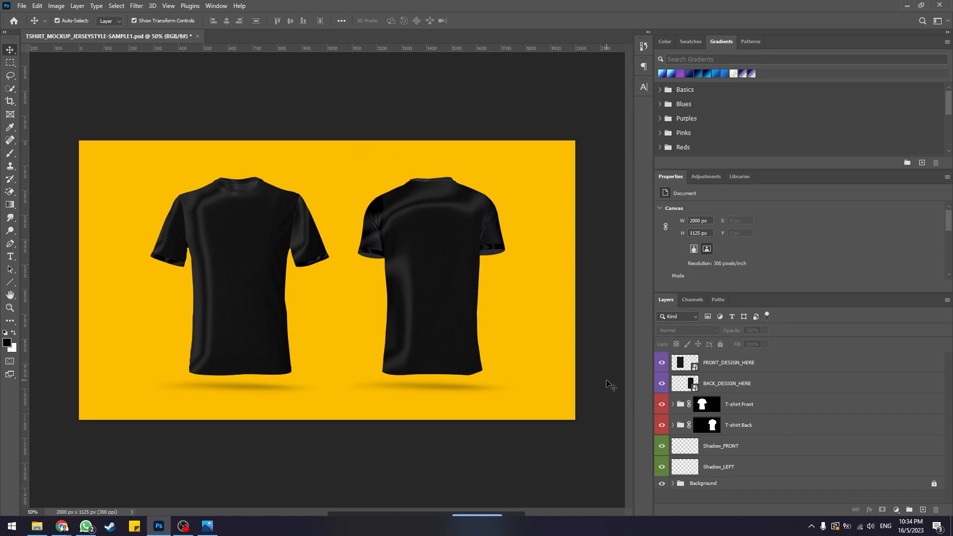
Open the contents of the FRONT_DESIGN_HERE smart object for editing
{"action": "left_click", "coordinate": [790, 369]}
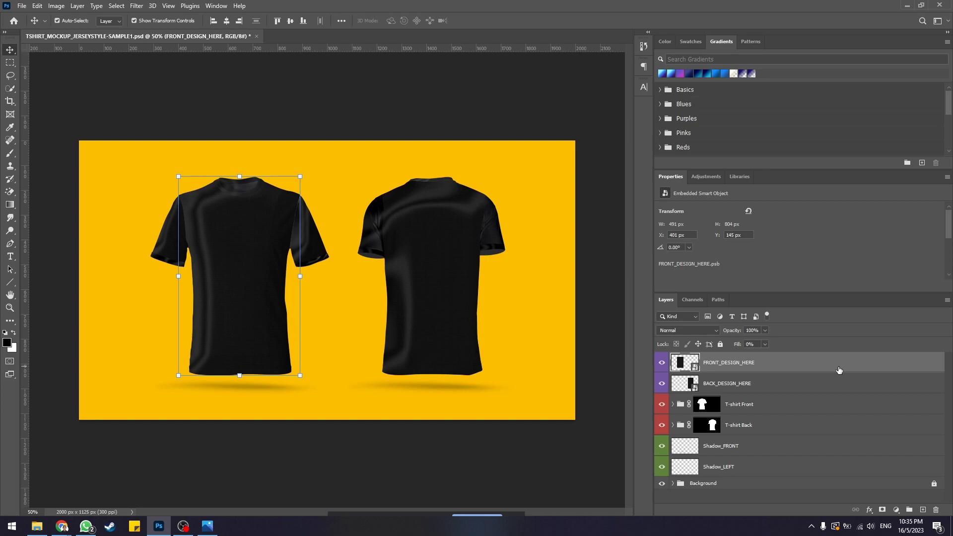
{"action": "left_click", "coordinate": [614, 437]}
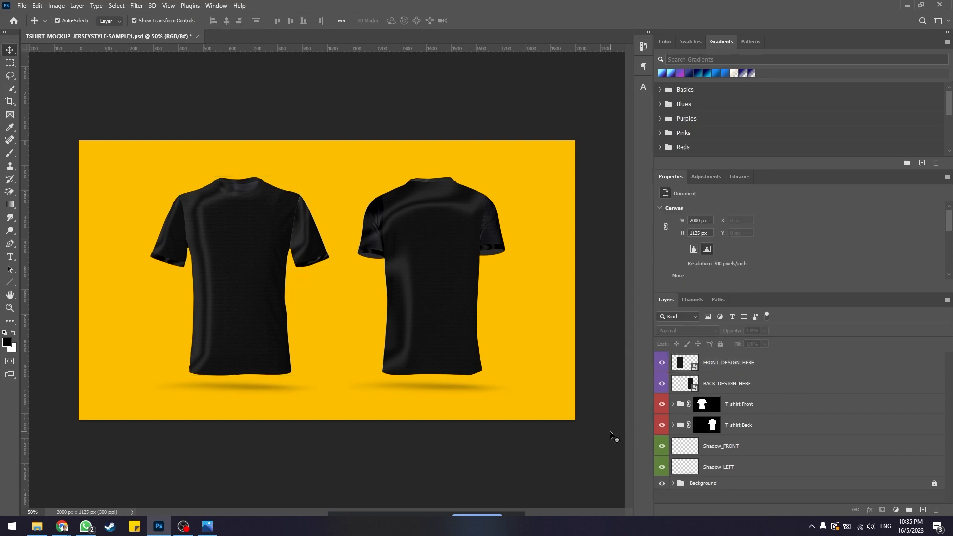
{"action": "left_click", "coordinate": [688, 365]}
{"action": "left_click", "coordinate": [680, 387]}
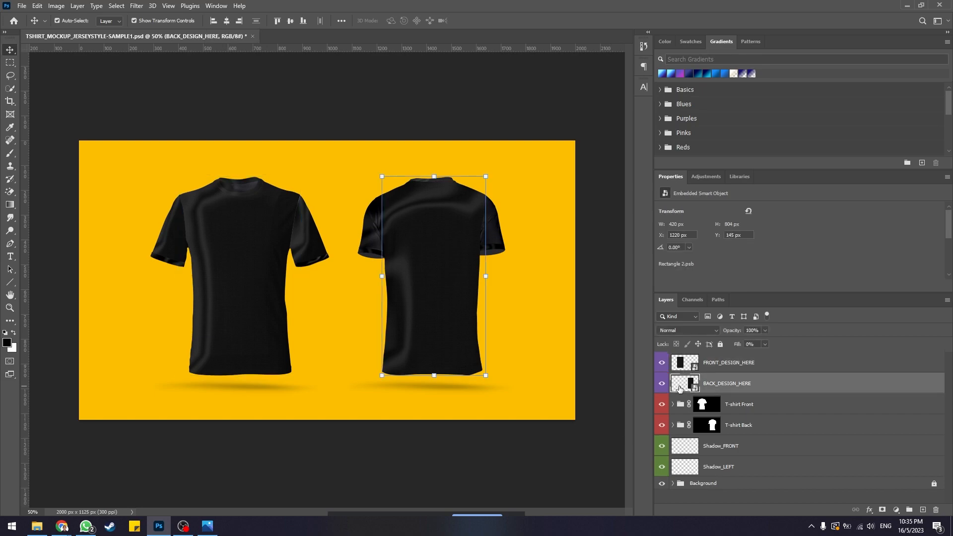
{"action": "left_click", "coordinate": [681, 367]}
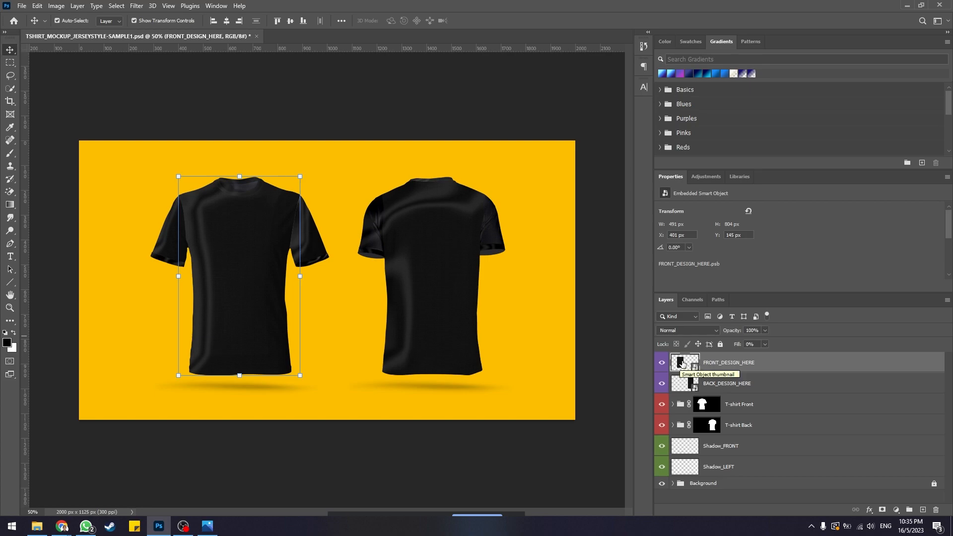
{"action": "double_click", "coordinate": [682, 364]}
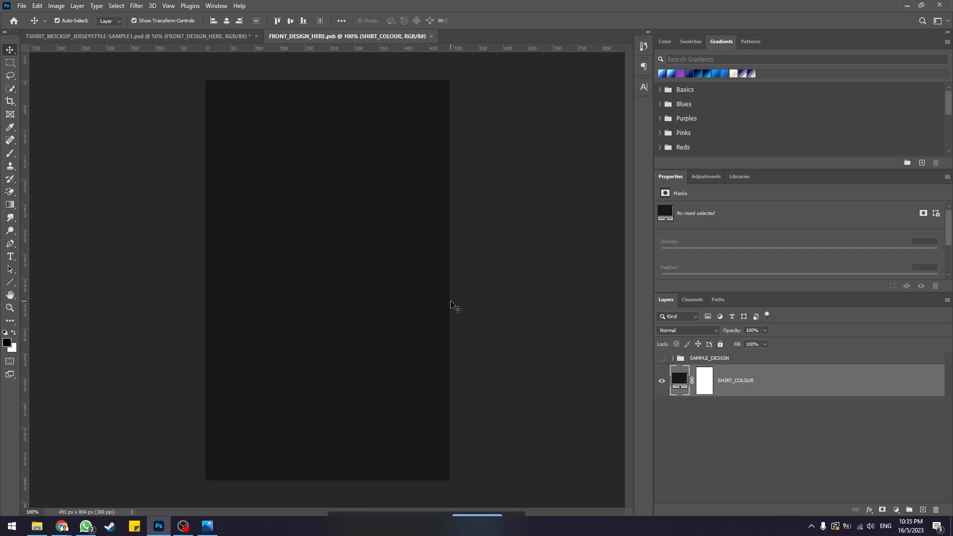
Compare the T-shirt mockup with the finished jersey sample image and return to the FRONT_DESIGN_HERE.psb document
{"action": "left_click", "coordinate": [494, 291]}
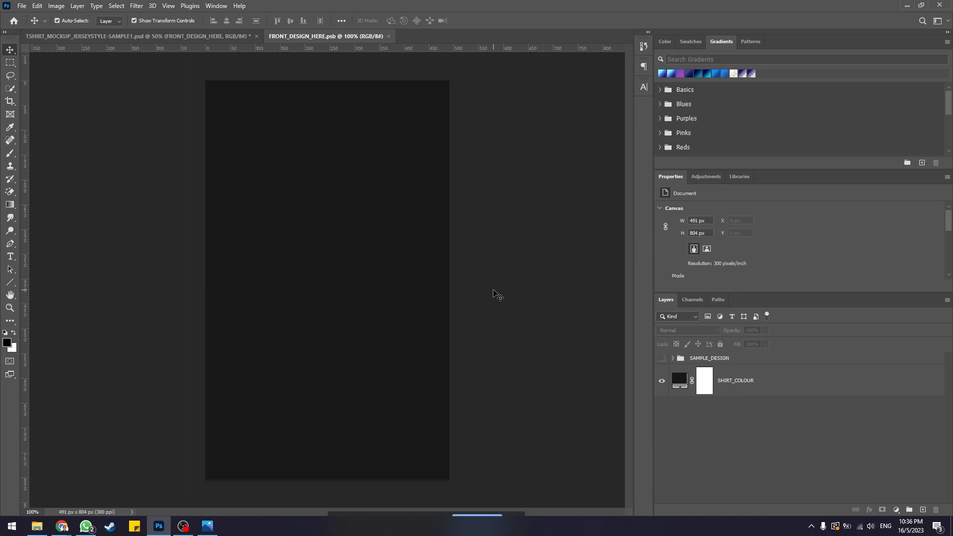
{"action": "left_click", "coordinate": [158, 35]}
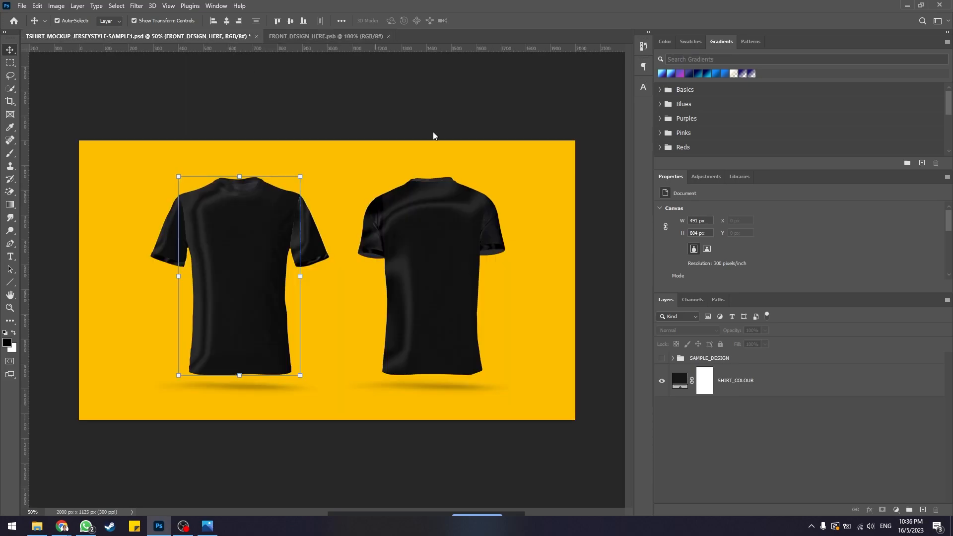
{"action": "left_click", "coordinate": [208, 526]}
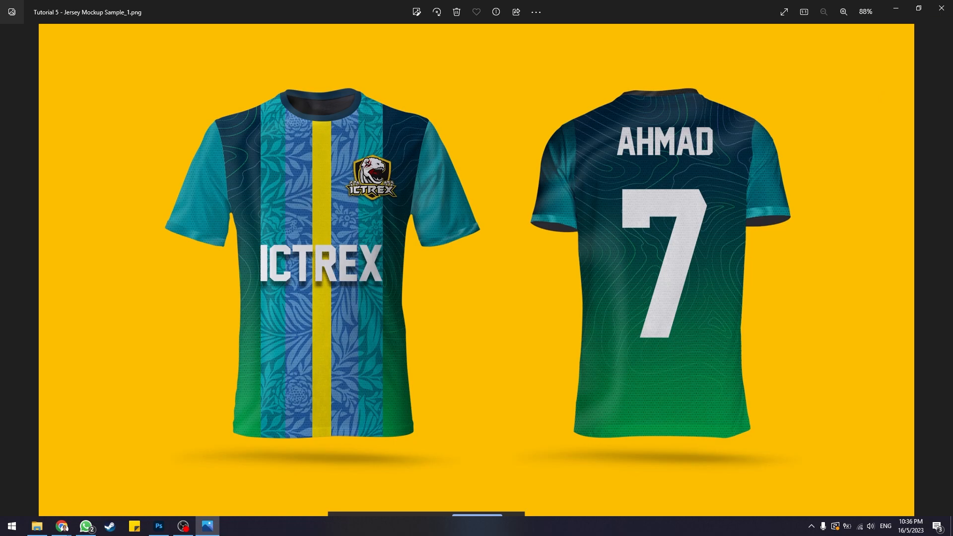
{"action": "left_click", "coordinate": [896, 8]}
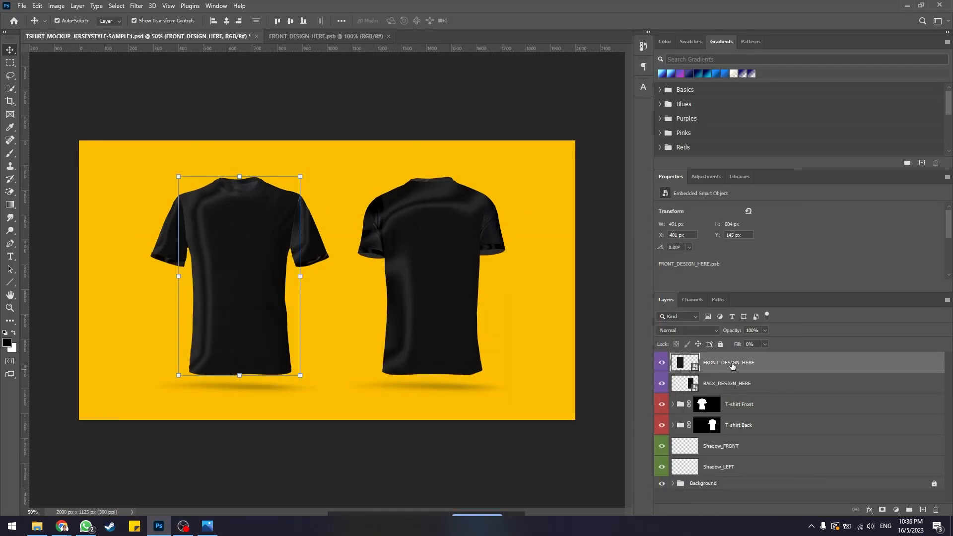
{"action": "left_click", "coordinate": [342, 37]}
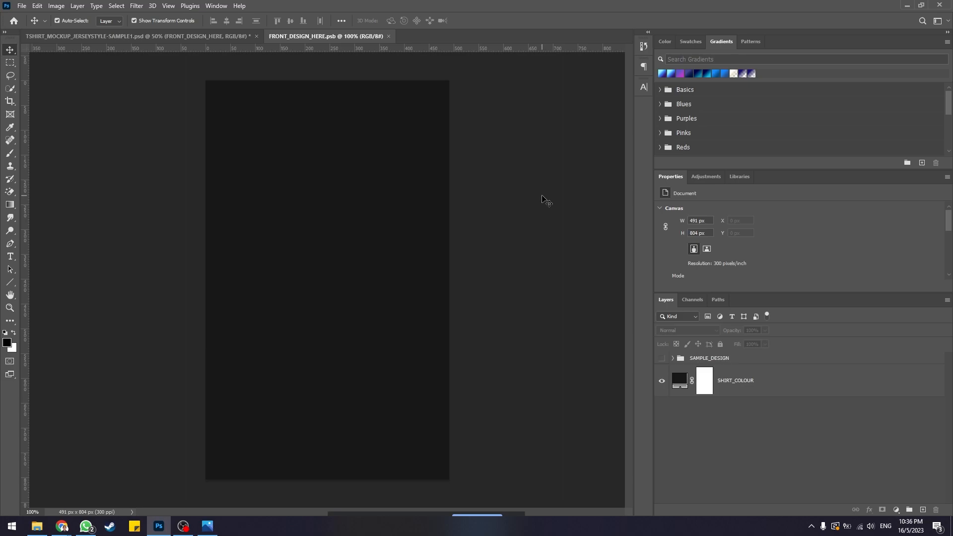
Change the SHIRT_COLOUR fill layer to a very dark navy, #040625, using the sample jersey image as reference
{"action": "double_click", "coordinate": [682, 382]}
{"action": "left_click_drag", "start_coordinate": [526, 281], "coordinate": [512, 206]}
{"action": "left_click_drag", "start_coordinate": [505, 311], "coordinate": [510, 279]}
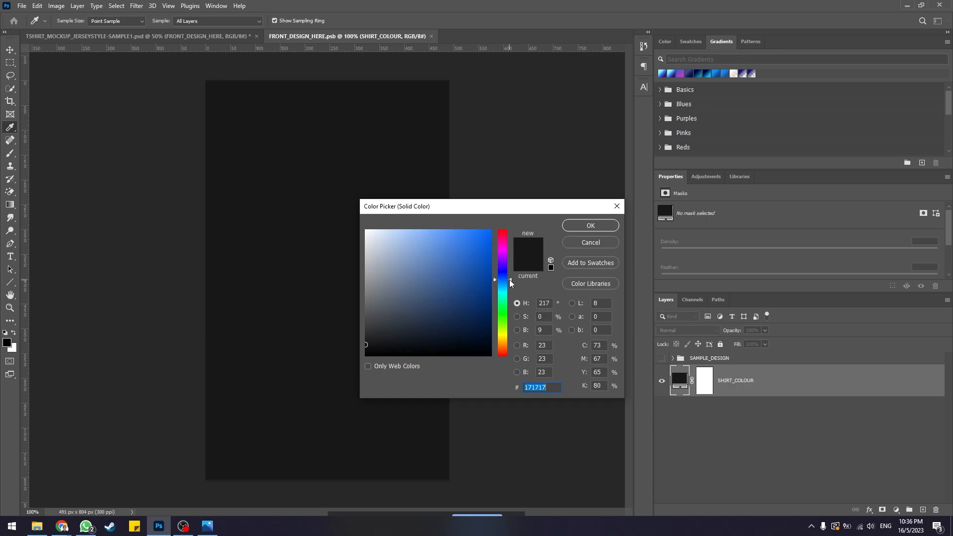
{"action": "mouse_move", "coordinate": [457, 309]}
{"action": "left_mouse_down"}
{"action": "mouse_move", "coordinate": [492, 308]}
{"action": "mouse_move", "coordinate": [497, 318]}
{"action": "left_mouse_up"}
{"action": "mouse_move", "coordinate": [508, 283]}
{"action": "left_mouse_down"}
{"action": "mouse_move", "coordinate": [512, 304]}
{"action": "mouse_move", "coordinate": [516, 296]}
{"action": "left_mouse_up"}
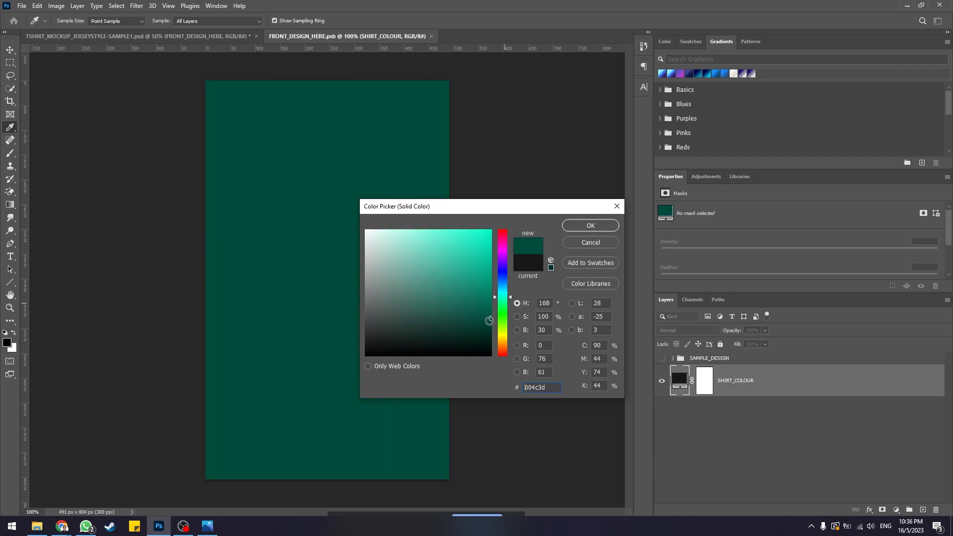
{"action": "left_click", "coordinate": [483, 330]}
{"action": "left_click", "coordinate": [204, 530]}
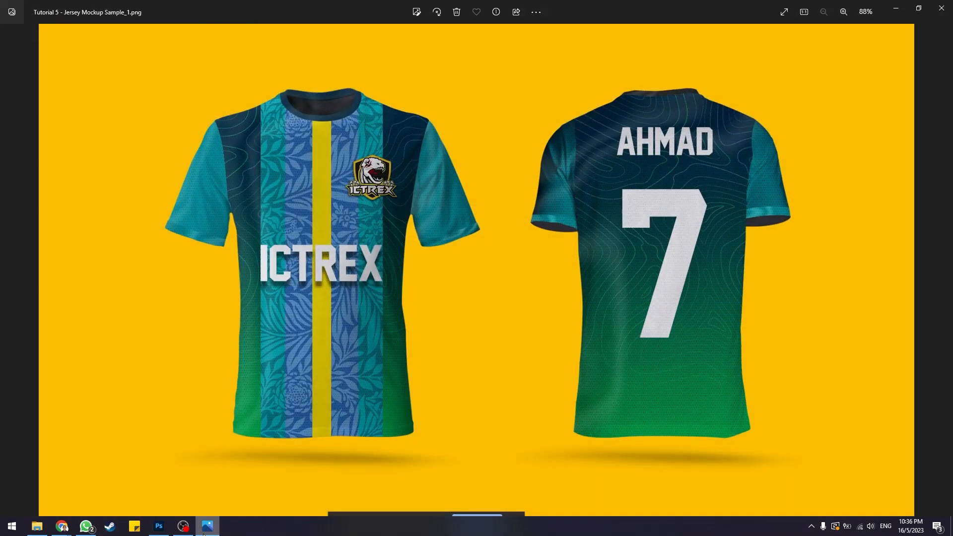
{"action": "left_click", "coordinate": [205, 531]}
{"action": "left_click_drag", "start_coordinate": [500, 303], "coordinate": [510, 277]}
{"action": "left_click_drag", "start_coordinate": [485, 331], "coordinate": [480, 337]}
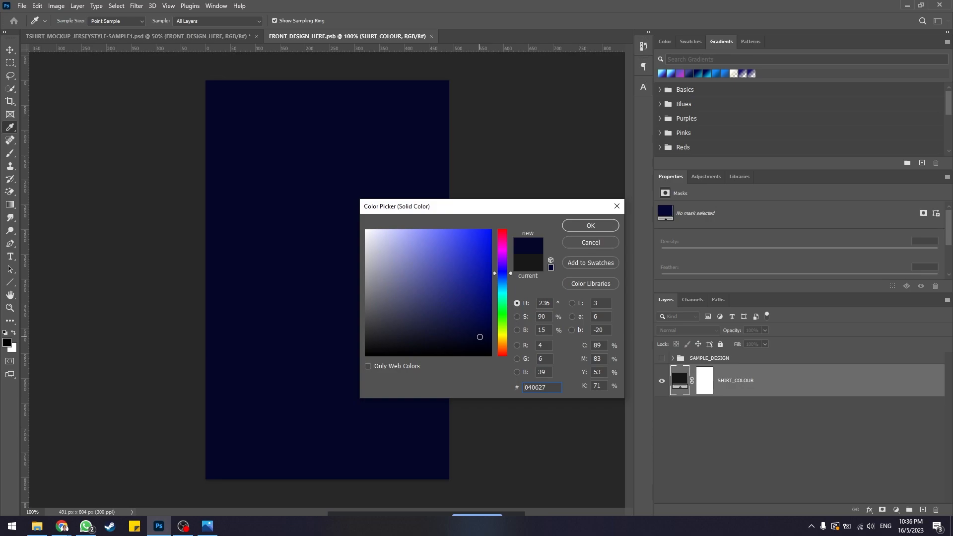
{"action": "left_click_drag", "start_coordinate": [479, 337], "coordinate": [479, 338]}
{"action": "left_click", "coordinate": [579, 224]}
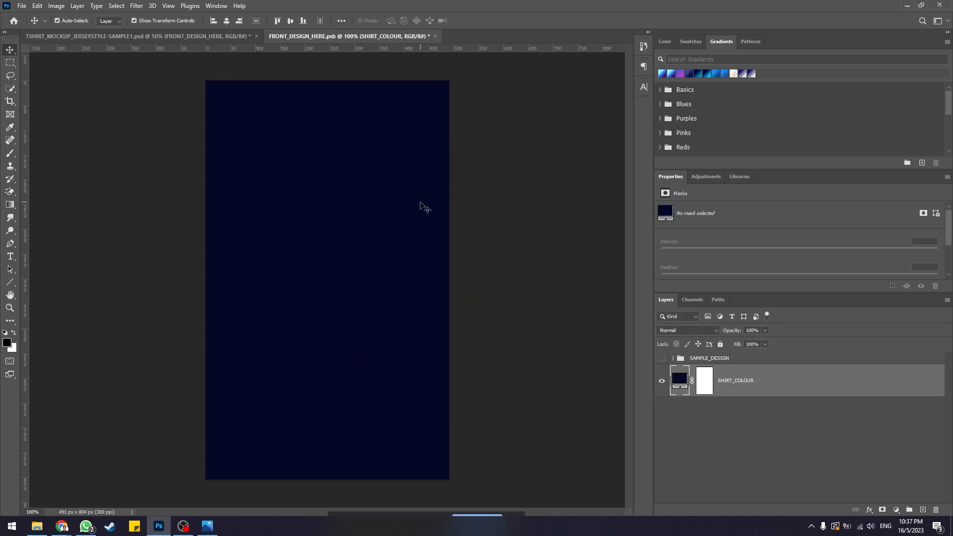
Save the front design smart object and check the shirt colour on the mockup document
{"action": "key", "text": "ctrl+s"}
{"action": "left_click", "coordinate": [210, 35]}
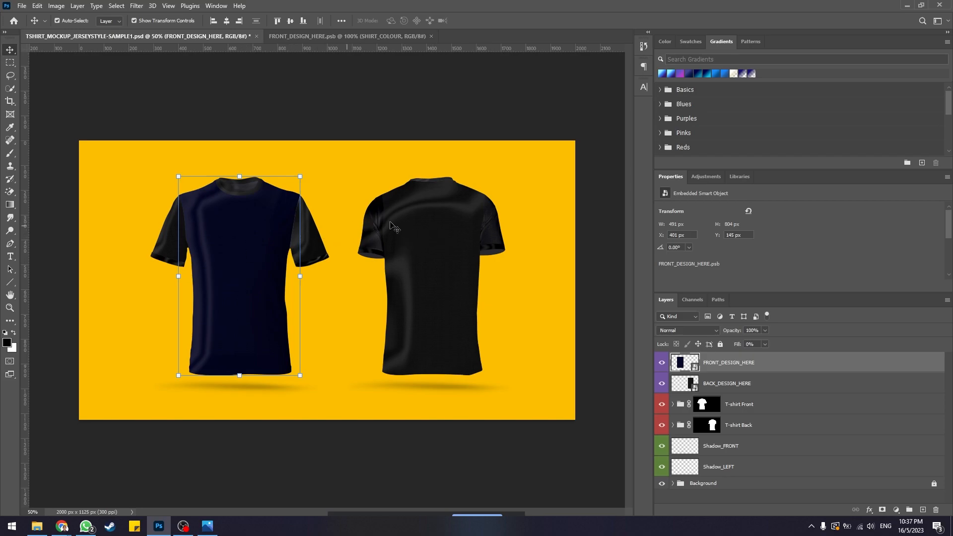
{"action": "left_click", "coordinate": [349, 114]}
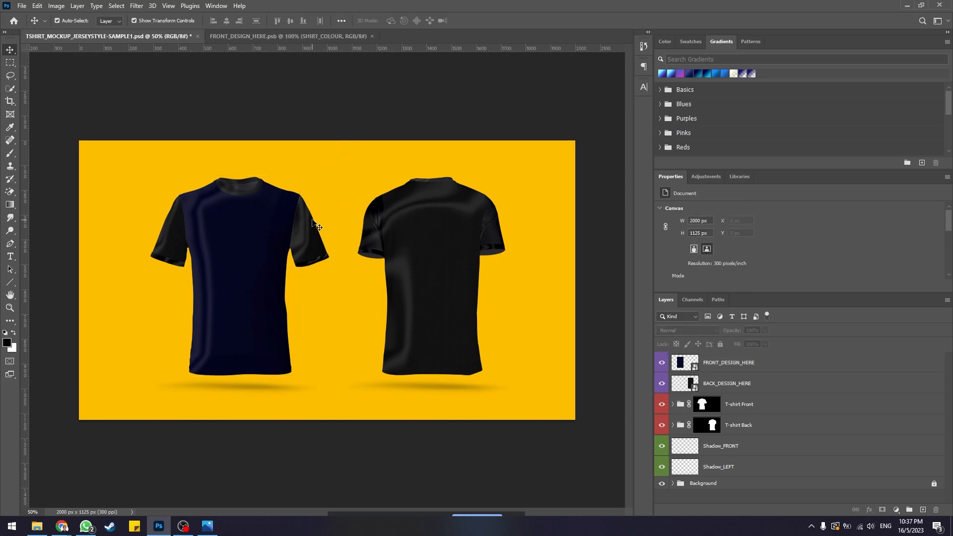
Set the SHIRT_COLOUR fill in FRONT_DESIGN_HERE.psb to navy blue #061839, save it and return to the mockup
{"action": "left_click", "coordinate": [238, 36]}
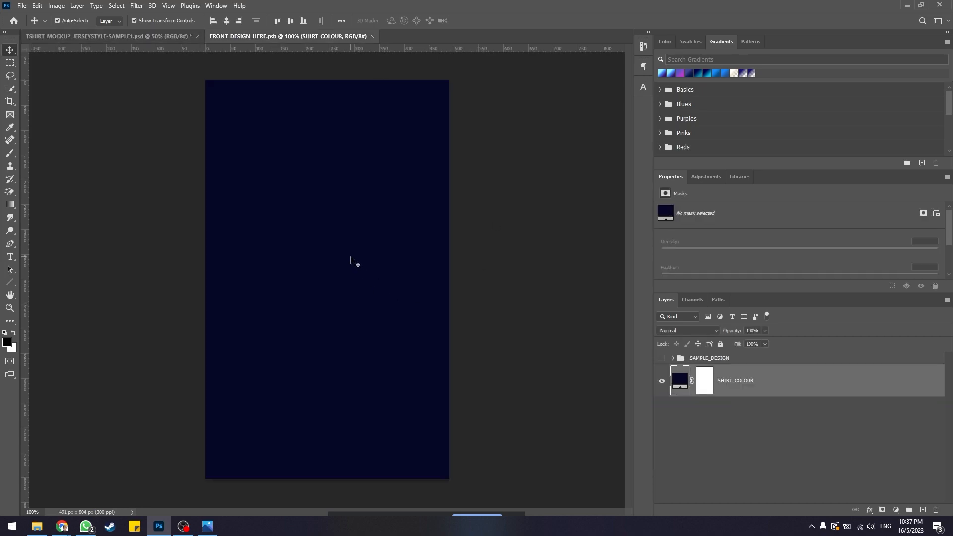
{"action": "double_click", "coordinate": [681, 380]}
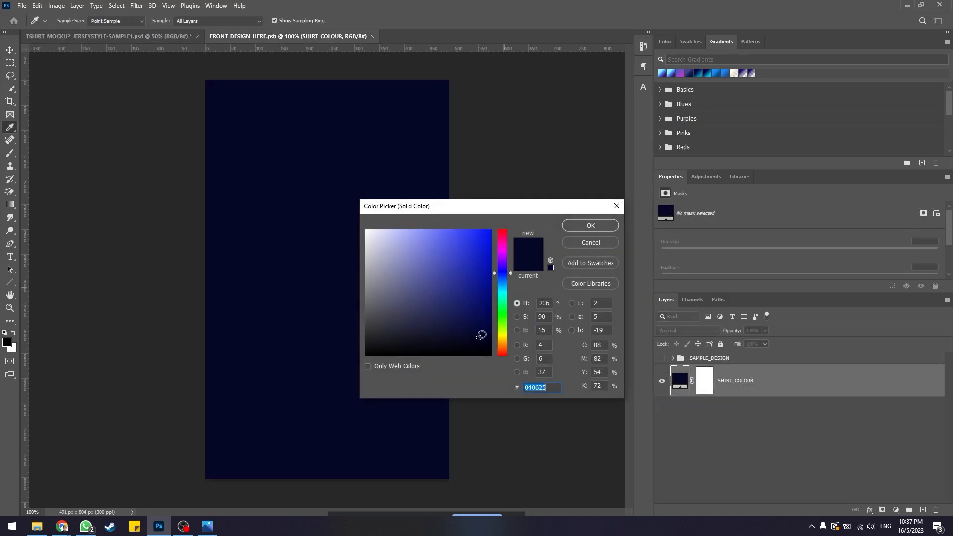
{"action": "left_click_drag", "start_coordinate": [502, 281], "coordinate": [504, 278]}
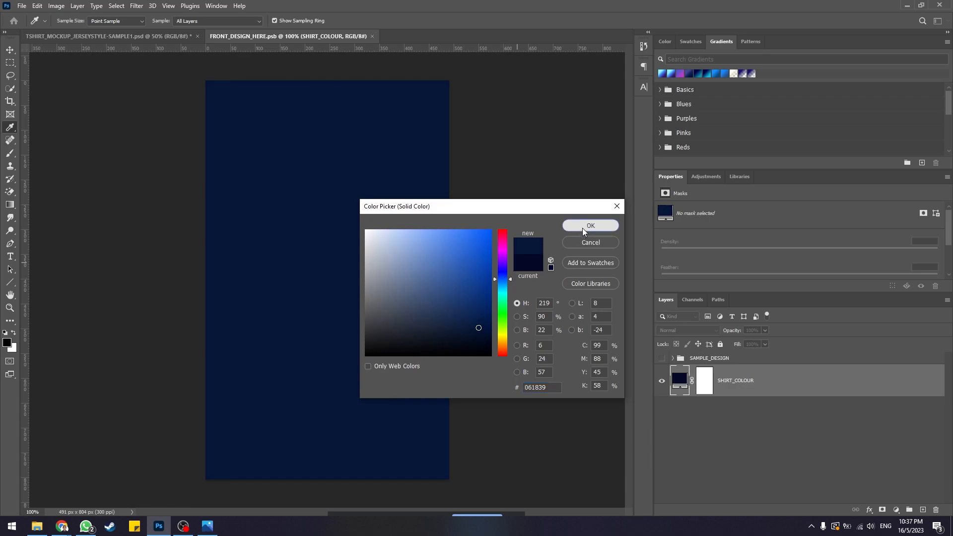
{"action": "left_click", "coordinate": [589, 226]}
{"action": "key", "text": "ctrl+s"}
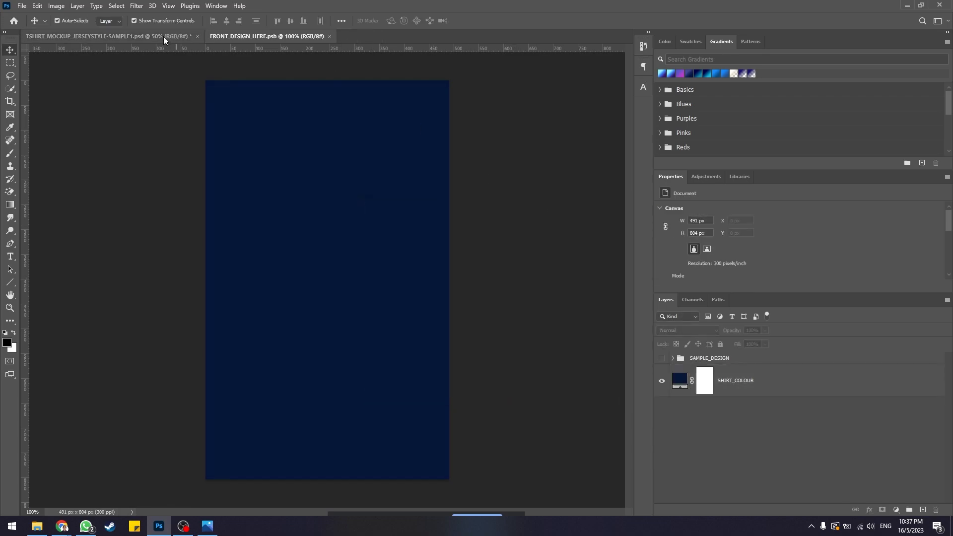
{"action": "left_click", "coordinate": [165, 36]}
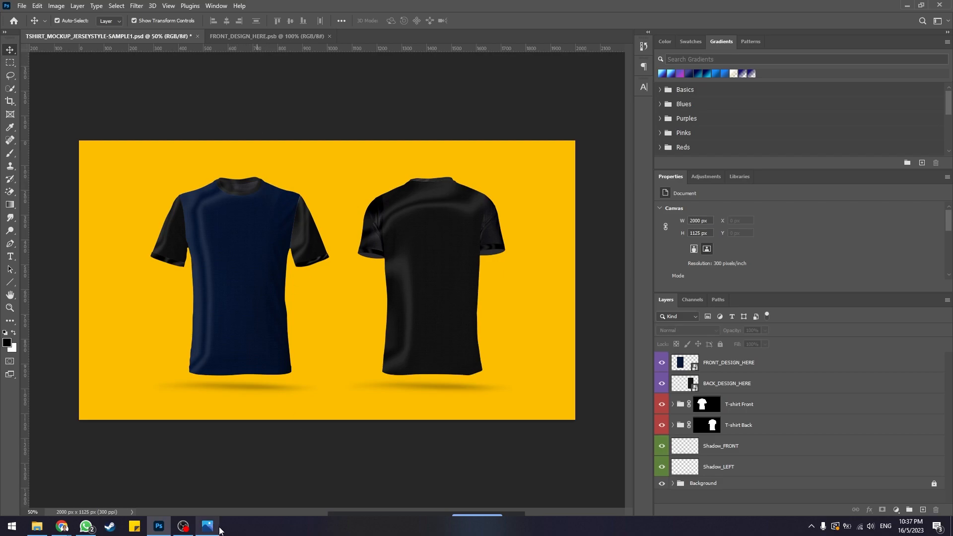
Examine the stripes and pattern on the front of the sample jersey image and return to the mockup in Photoshop
{"action": "mouse_move", "coordinate": [208, 527]}
{"action": "left_click", "coordinate": [208, 467]}
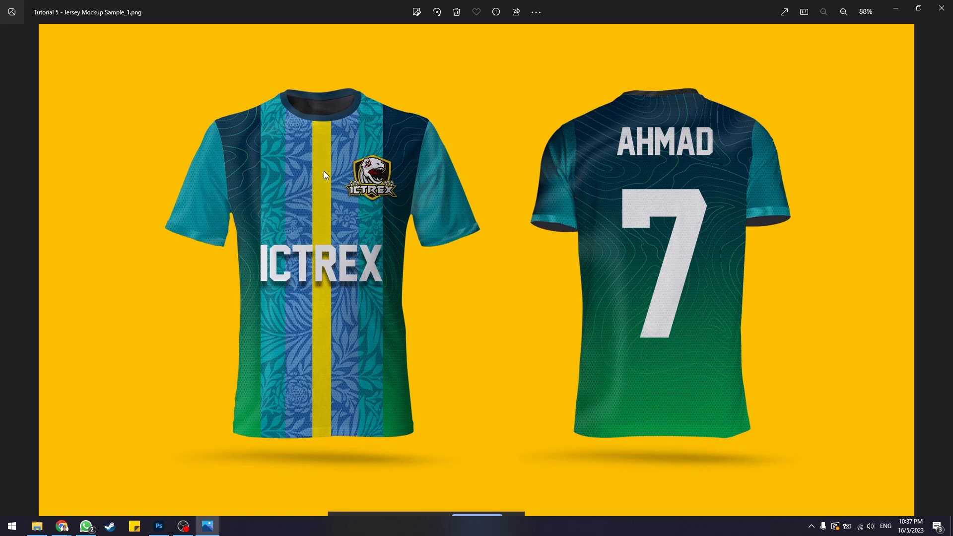
{"action": "left_click", "coordinate": [896, 8]}
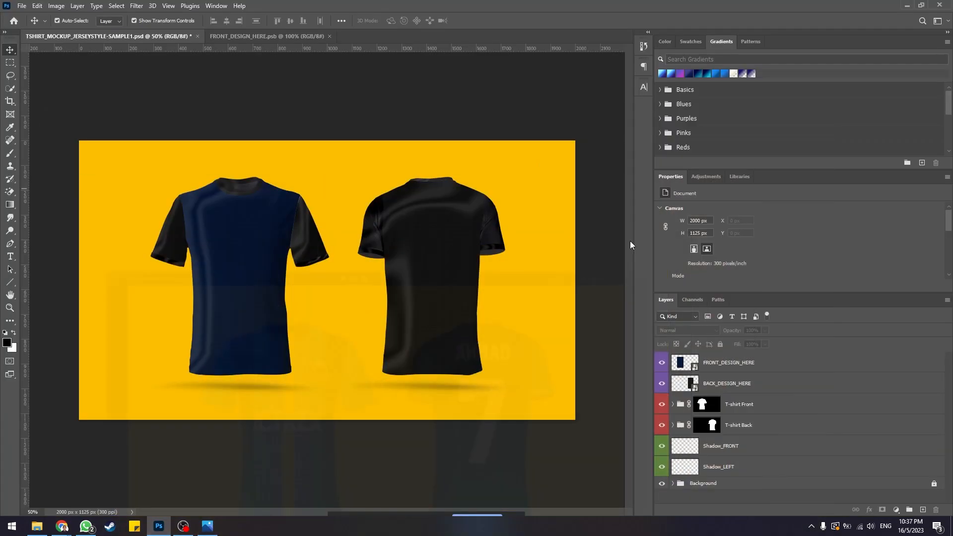
In FRONT_DESIGN_HERE.psb, set up the Rectangle tool in Shape mode with no stroke
{"action": "left_click", "coordinate": [288, 39]}
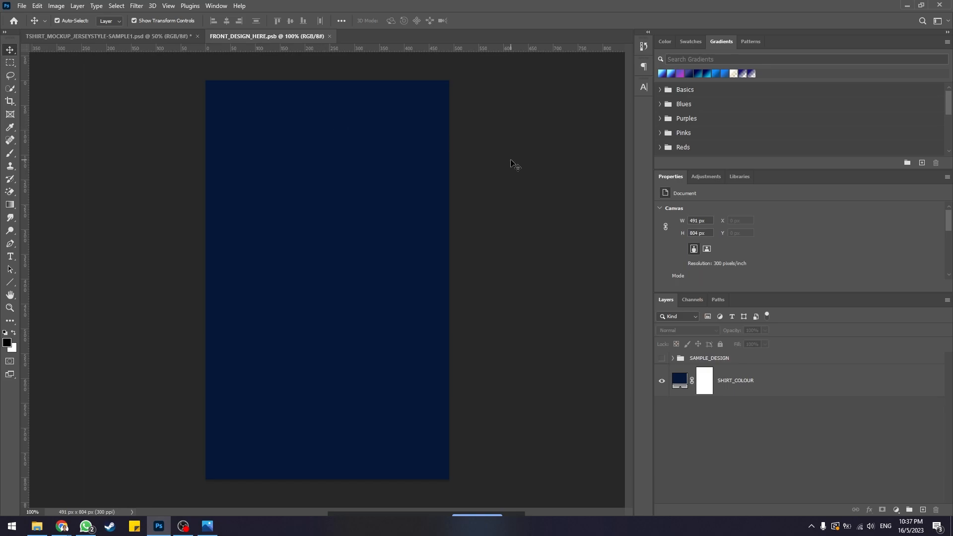
{"action": "left_click", "coordinate": [11, 284]}
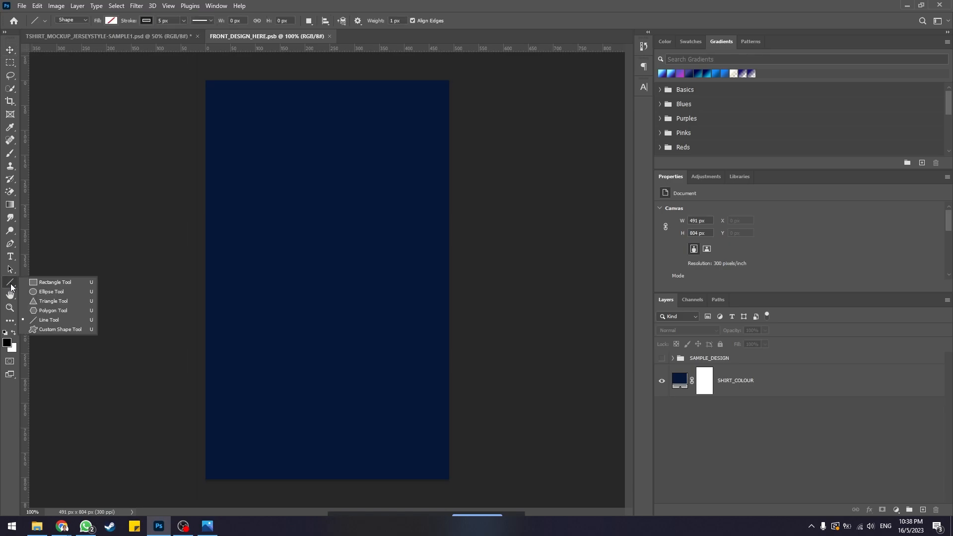
{"action": "left_click", "coordinate": [56, 283]}
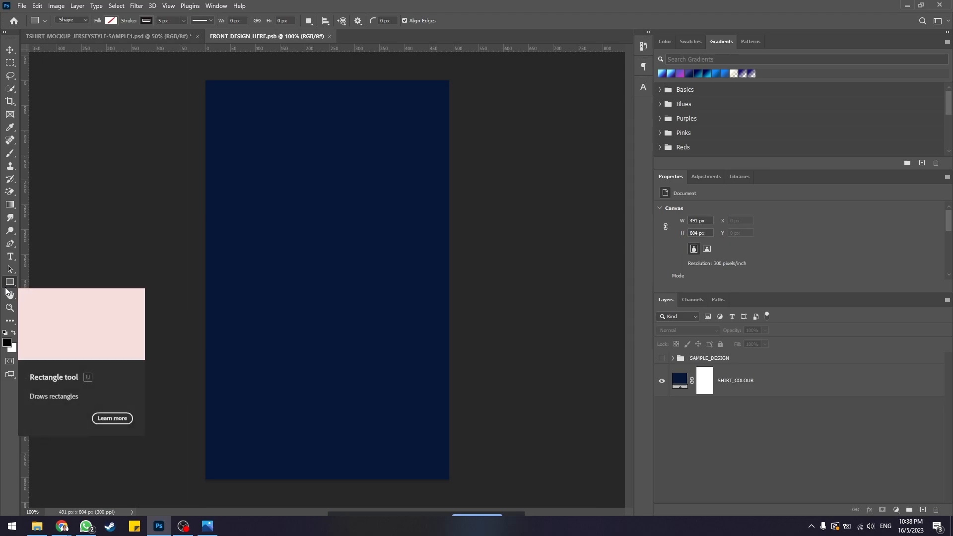
{"action": "left_click", "coordinate": [146, 21]}
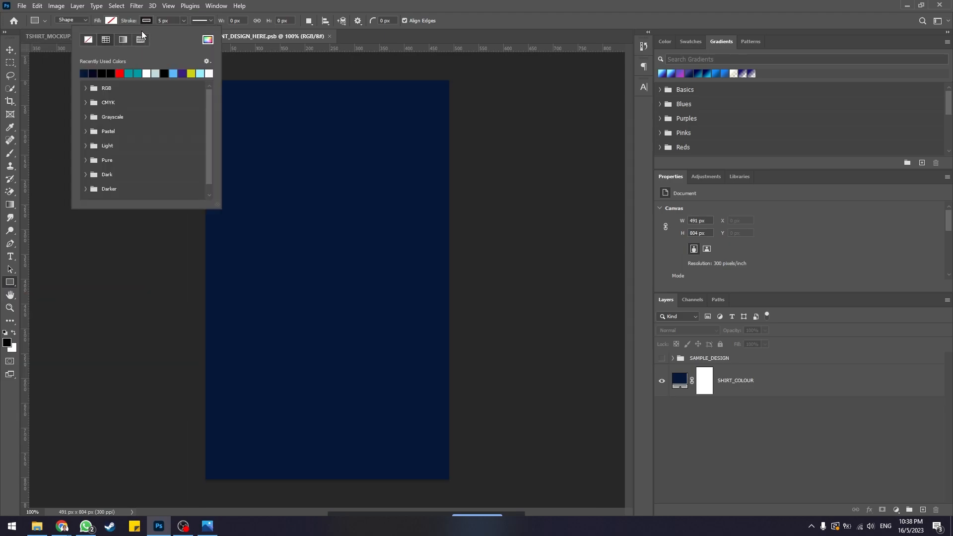
{"action": "left_click", "coordinate": [87, 43]}
Set the Rectangle tool's fill colour to teal, #0399a4
{"action": "left_click", "coordinate": [111, 21]}
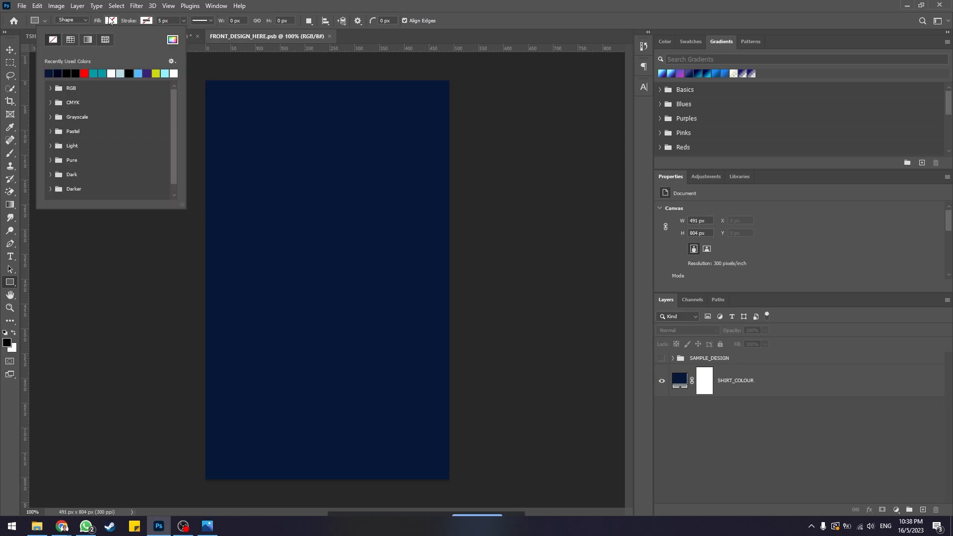
{"action": "left_click", "coordinate": [172, 40]}
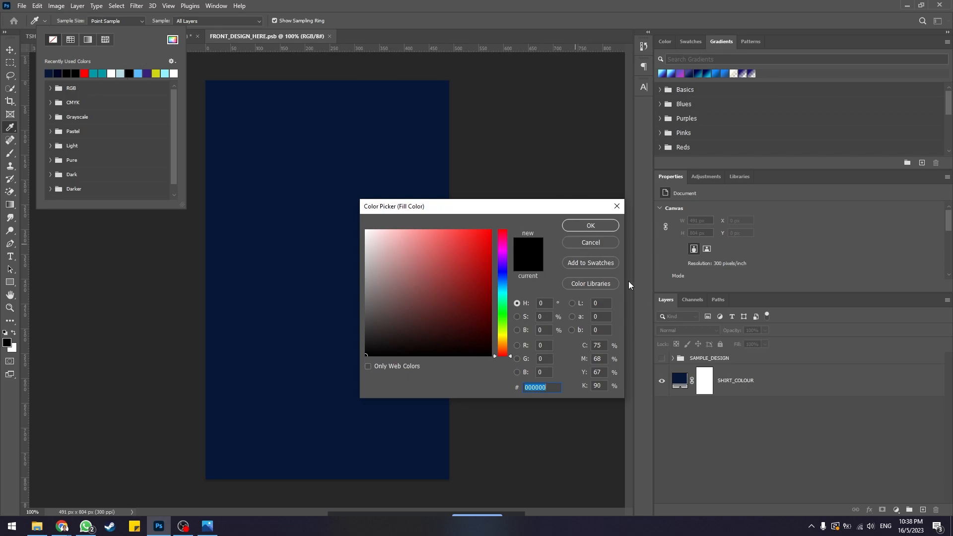
{"action": "left_click", "coordinate": [586, 240]}
{"action": "left_click", "coordinate": [100, 73]}
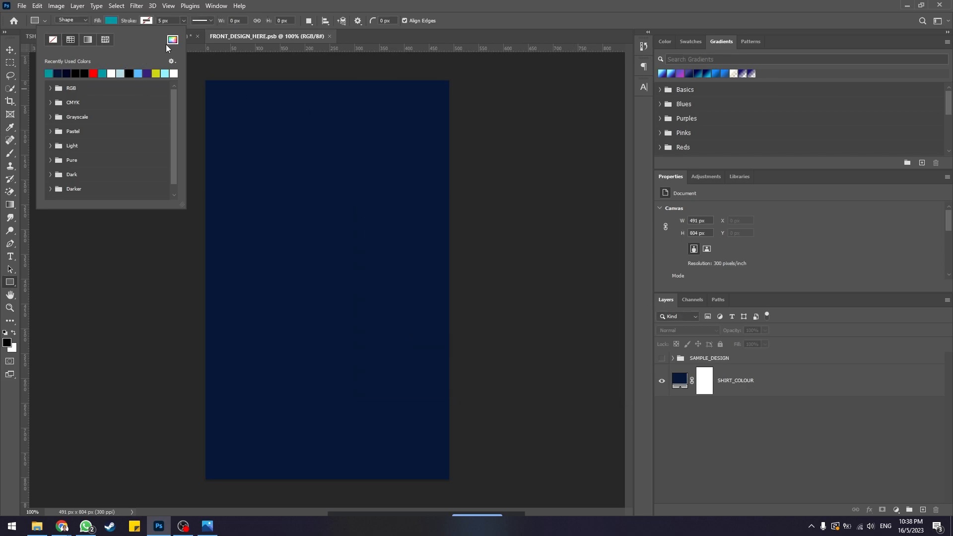
{"action": "left_click", "coordinate": [171, 40]}
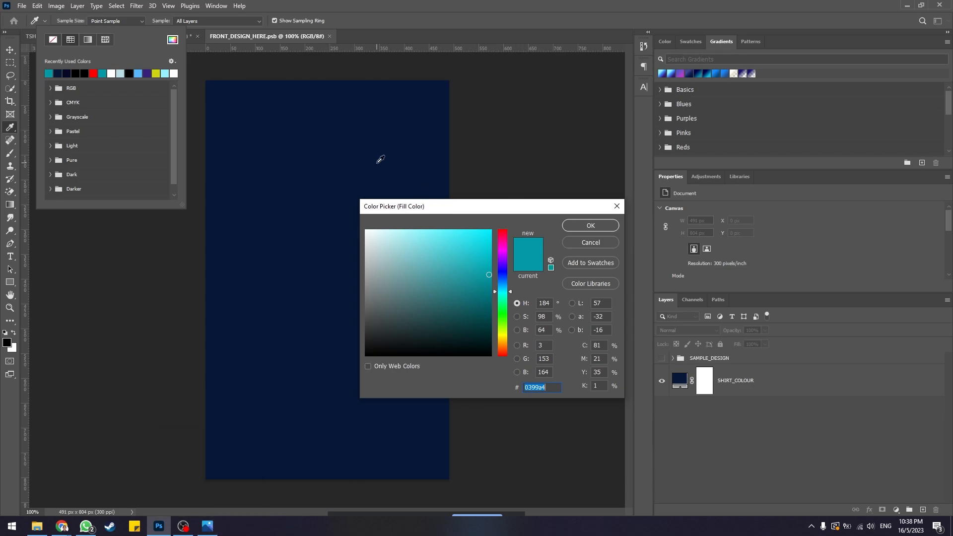
{"action": "left_click", "coordinate": [591, 226]}
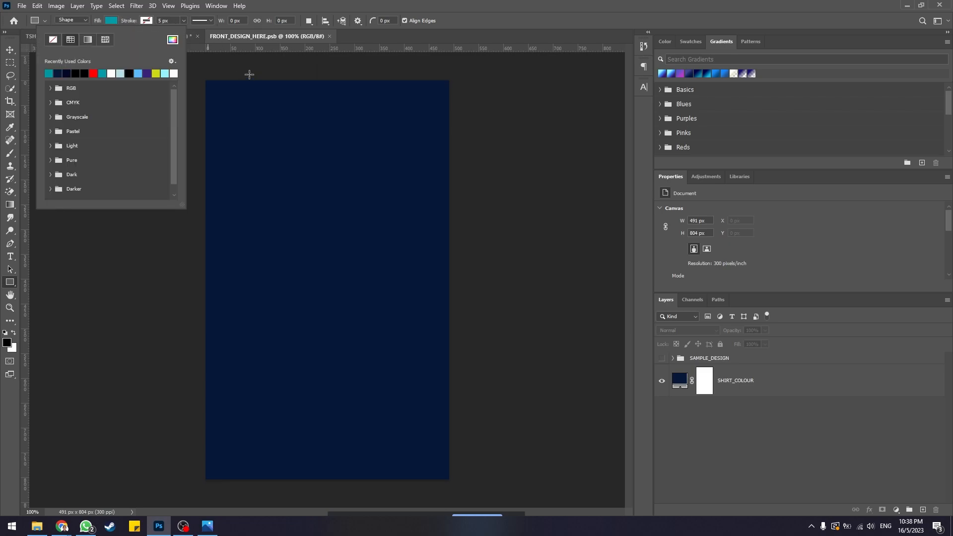
{"action": "left_click", "coordinate": [68, 22]}
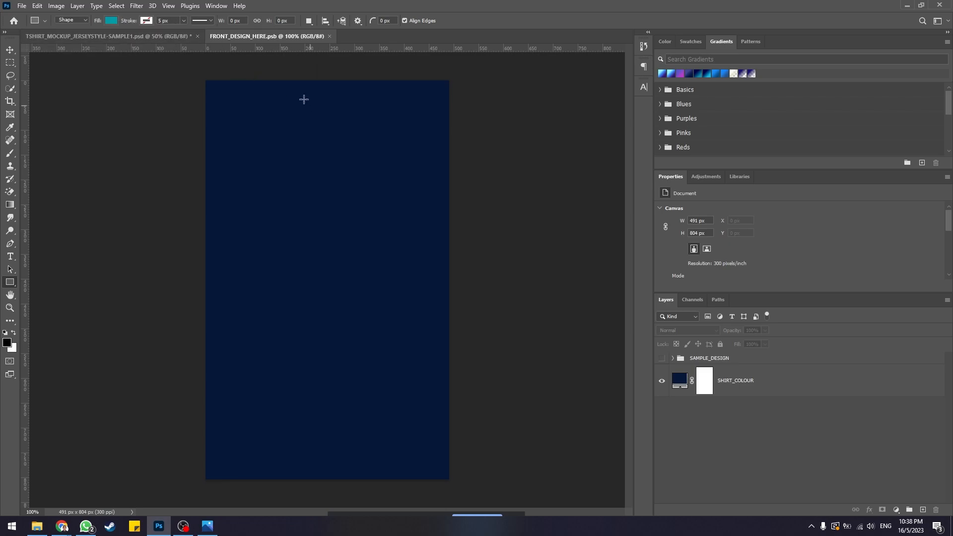
Draw a teal rectangle about 311 px wide down the middle of the canvas and fit its height to the 804 px canvas
{"action": "left_click_drag", "start_coordinate": [251, 79], "coordinate": [404, 480]}
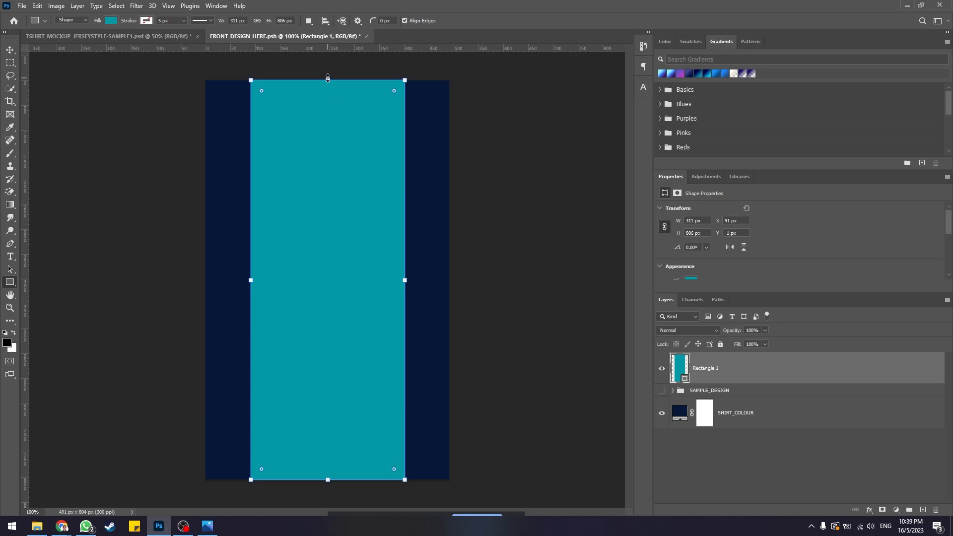
{"action": "left_click_drag", "start_coordinate": [327, 78], "coordinate": [330, 80]}
{"action": "left_click_drag", "start_coordinate": [329, 478], "coordinate": [330, 477]}
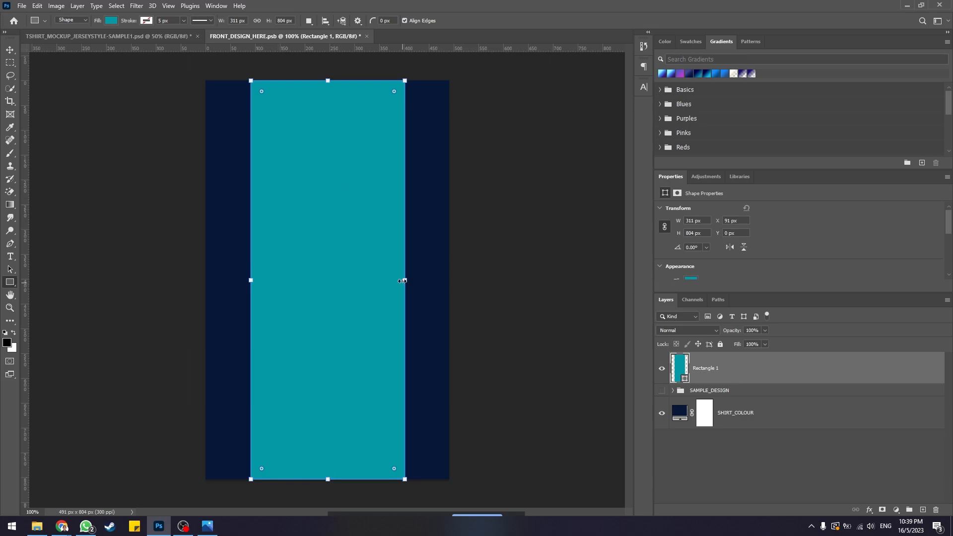
Try narrowing the teal rectangle to about 121 px, undo it, and widen the rectangle symmetrically to about 323 px
{"action": "left_click_drag", "start_coordinate": [405, 281], "coordinate": [358, 280]}
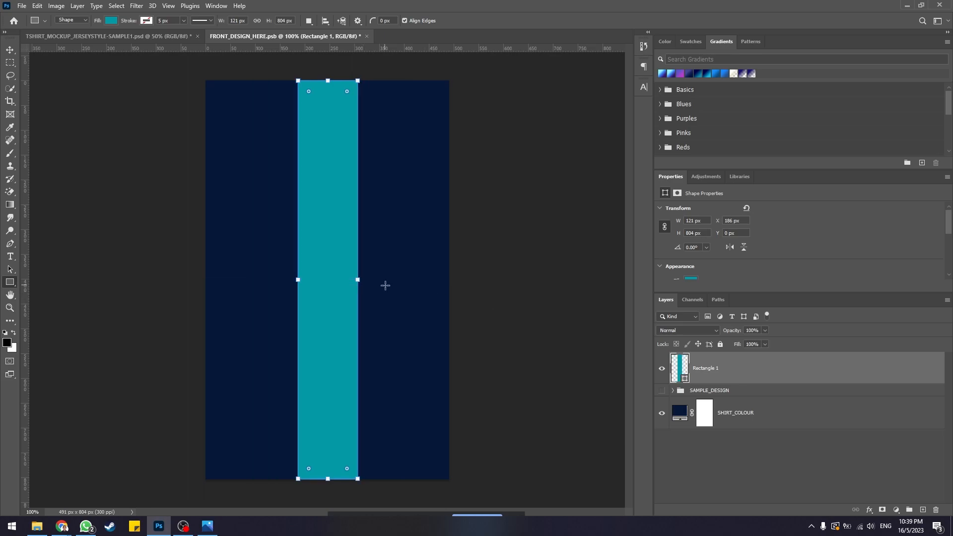
{"action": "key", "text": "ctrl+z"}
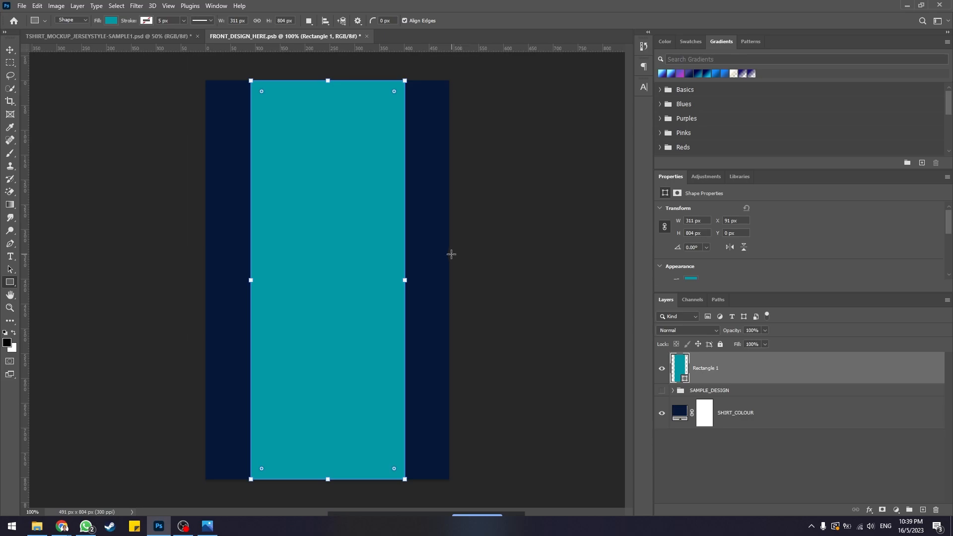
{"action": "left_click_drag", "start_coordinate": [404, 282], "coordinate": [408, 281]}
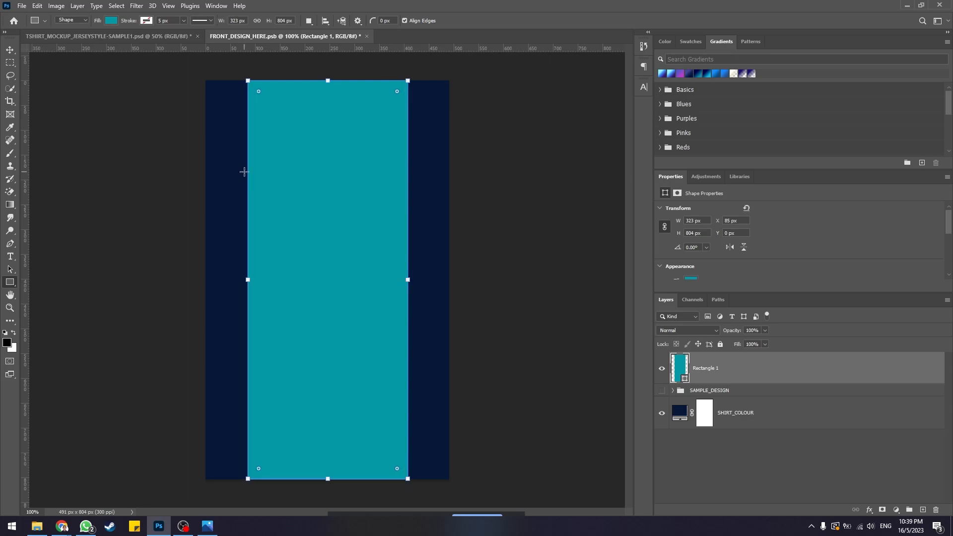
Move the teal rectangle slightly so it is centred horizontally on the canvas
{"action": "left_click", "coordinate": [10, 49]}
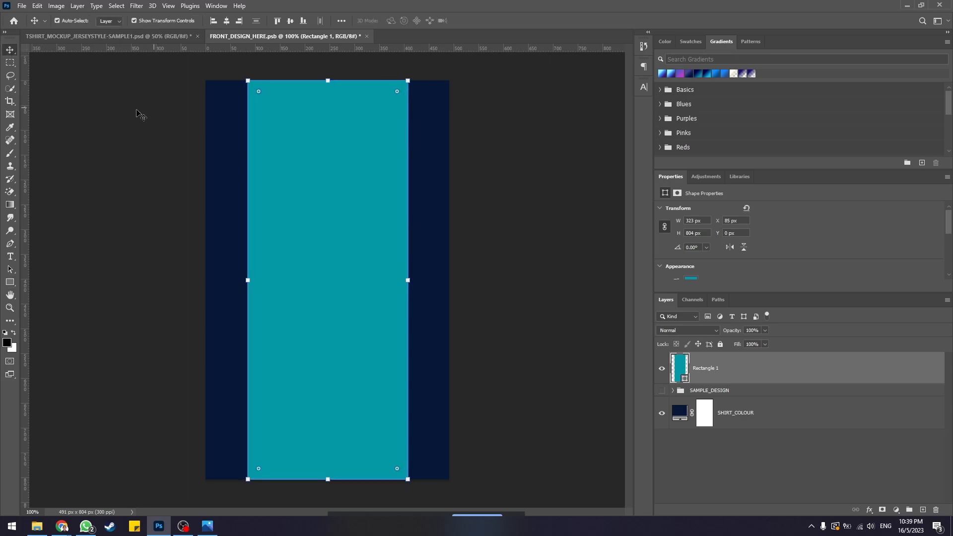
{"action": "left_click", "coordinate": [308, 159]}
{"action": "left_click_drag", "start_coordinate": [355, 247], "coordinate": [354, 248]}
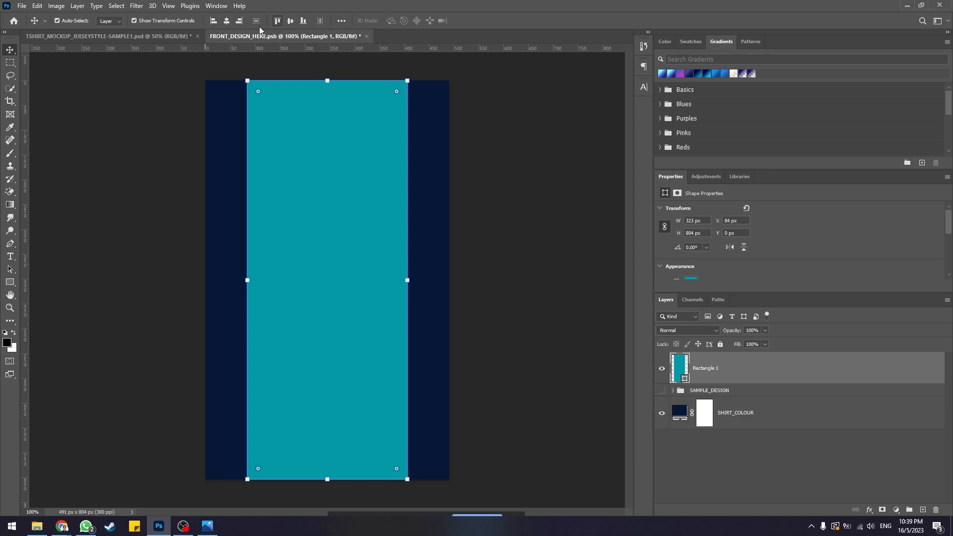
{"action": "left_click", "coordinate": [342, 21]}
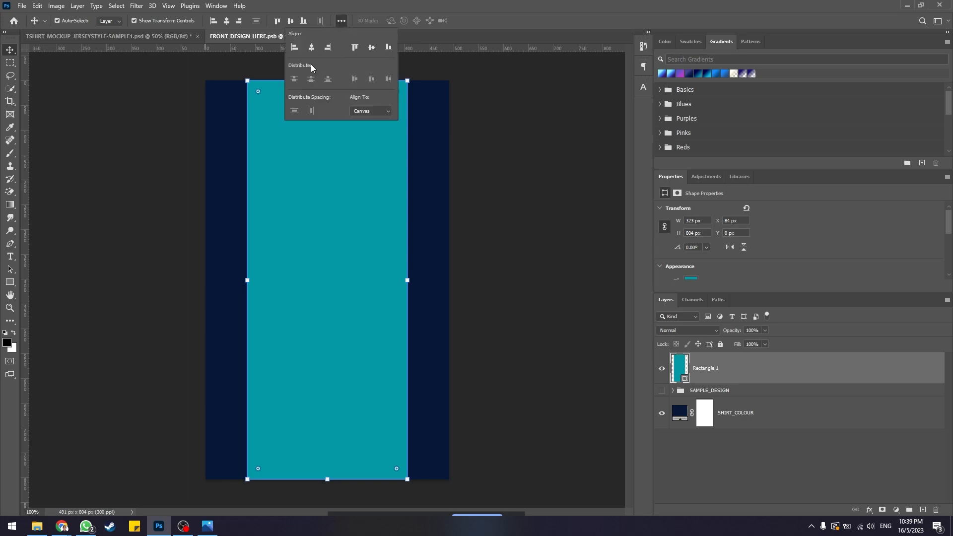
{"action": "left_click", "coordinate": [351, 111]}
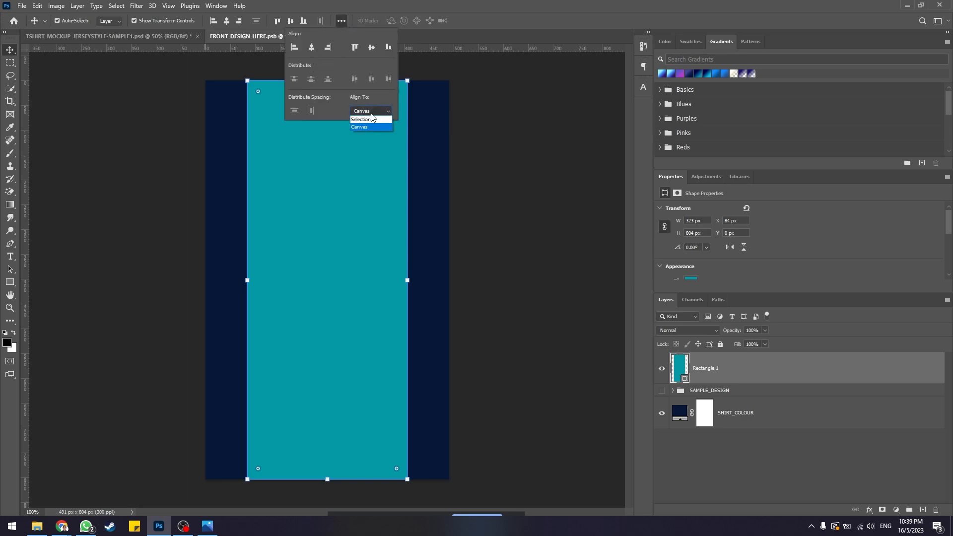
{"action": "left_click", "coordinate": [368, 119]}
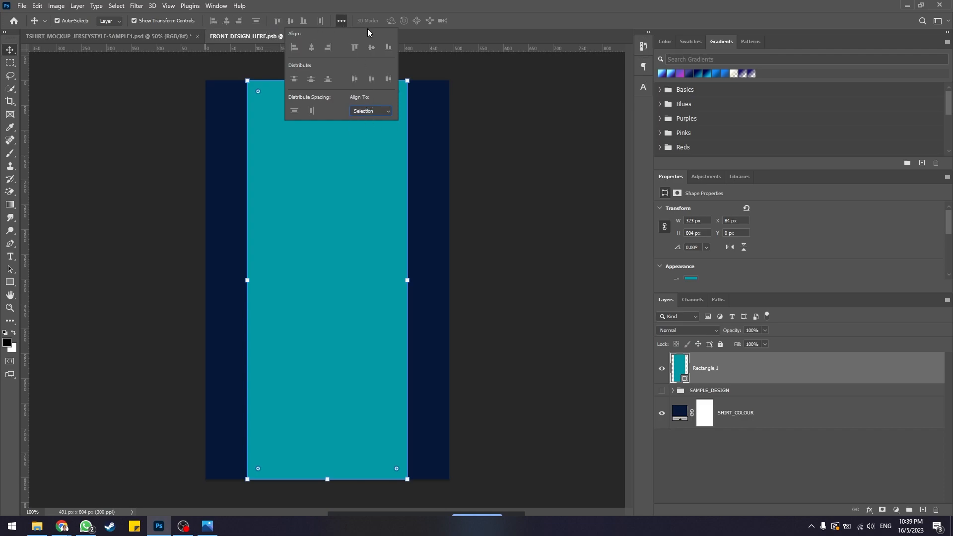
{"action": "left_click", "coordinate": [376, 115]}
{"action": "left_click", "coordinate": [369, 127]}
{"action": "left_click", "coordinate": [344, 20]}
{"action": "left_click", "coordinate": [344, 21]}
{"action": "left_click", "coordinate": [469, 126]}
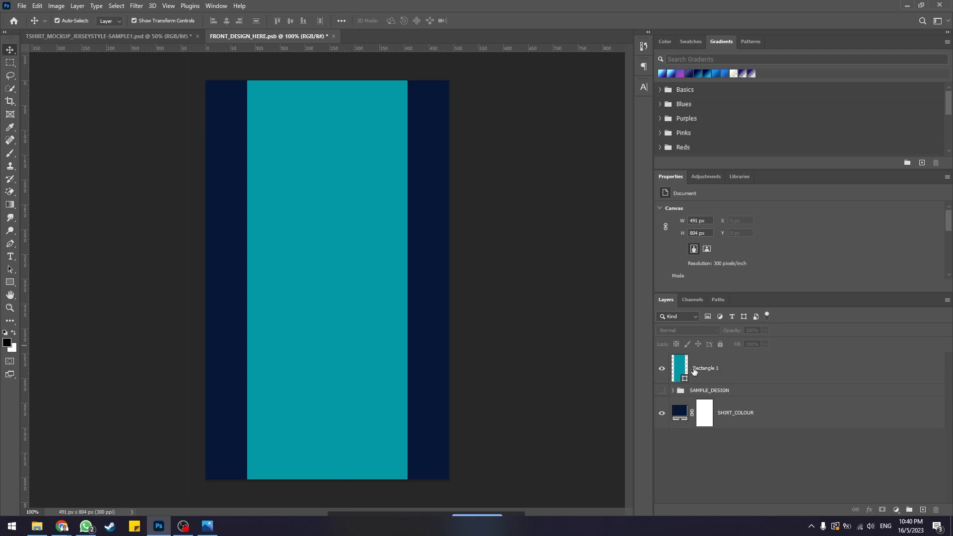
Preview the SAMPLE_DESIGN group, hide it again, and delete the group together with its contents
{"action": "left_click", "coordinate": [720, 396]}
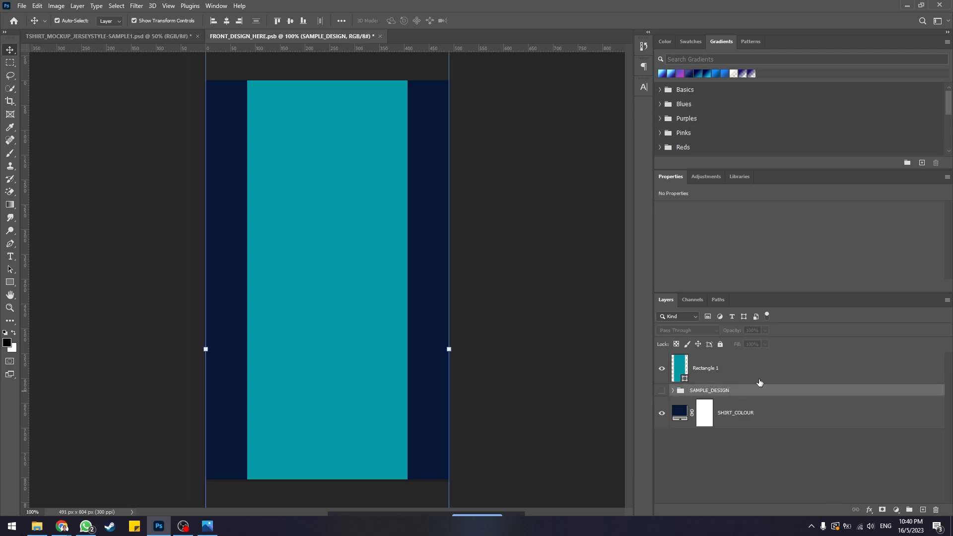
{"action": "left_click", "coordinate": [662, 391]}
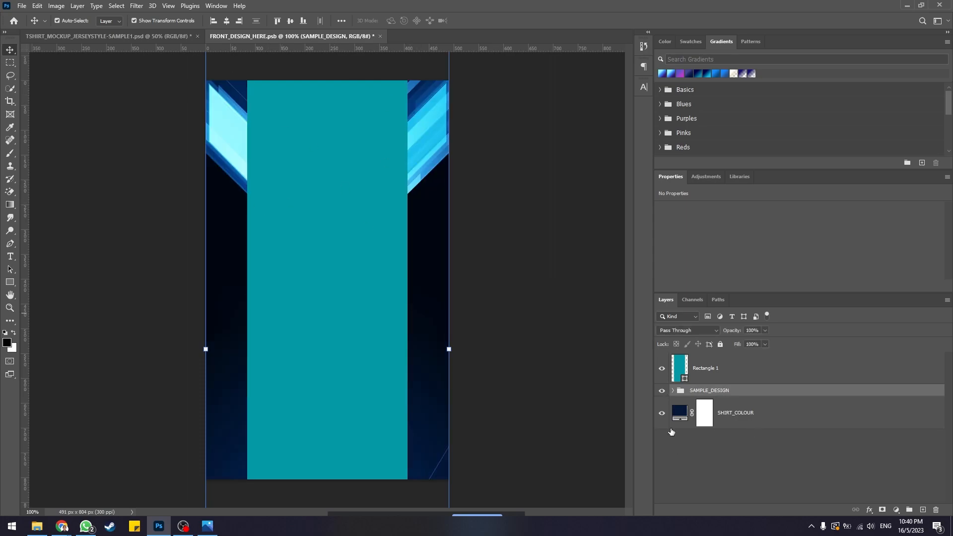
{"action": "left_click", "coordinate": [662, 390]}
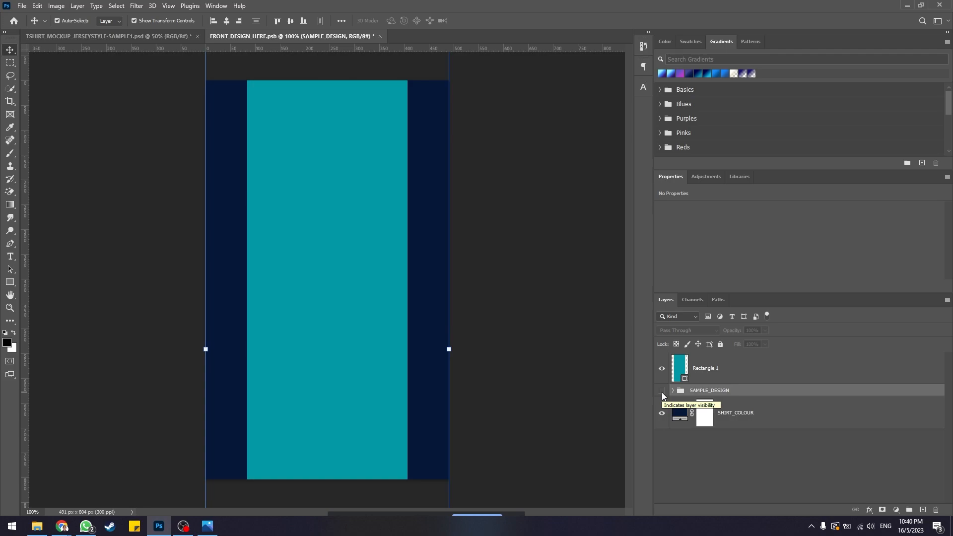
{"action": "left_click", "coordinate": [778, 455]}
{"action": "left_click", "coordinate": [750, 393]}
{"action": "left_click", "coordinate": [934, 509]}
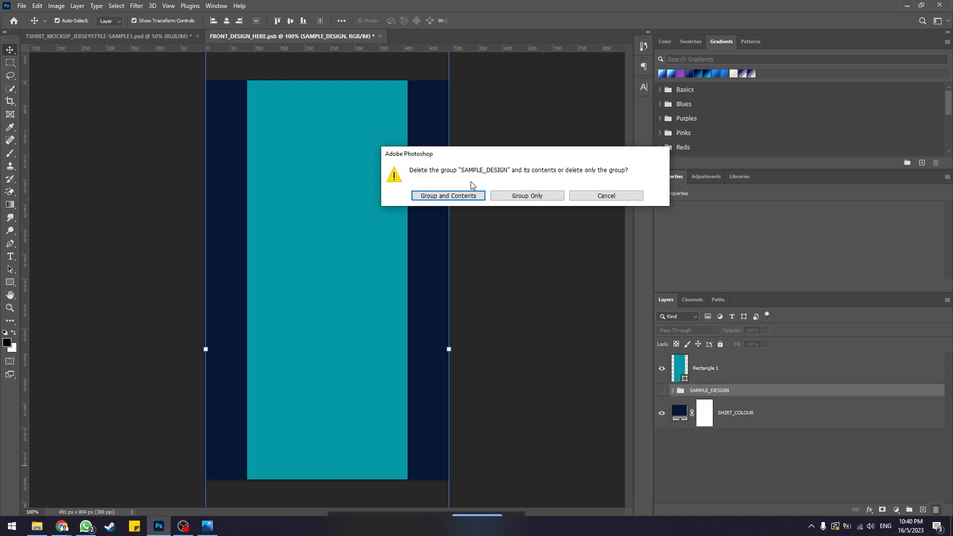
{"action": "left_click", "coordinate": [457, 197]}
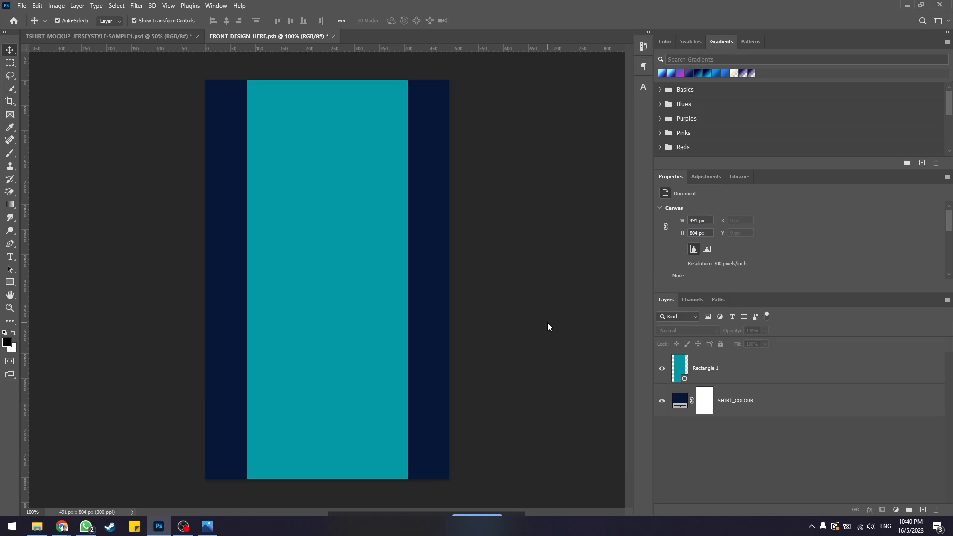
Consult the sample jersey image, save the front design, and inspect the teal panel up close on the mockup
{"action": "left_click", "coordinate": [203, 524]}
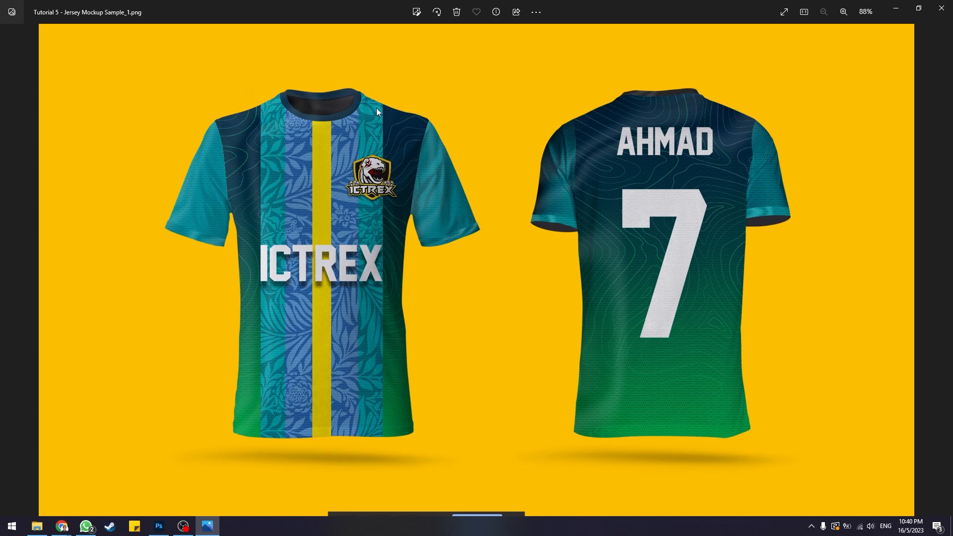
{"action": "left_click", "coordinate": [902, 13]}
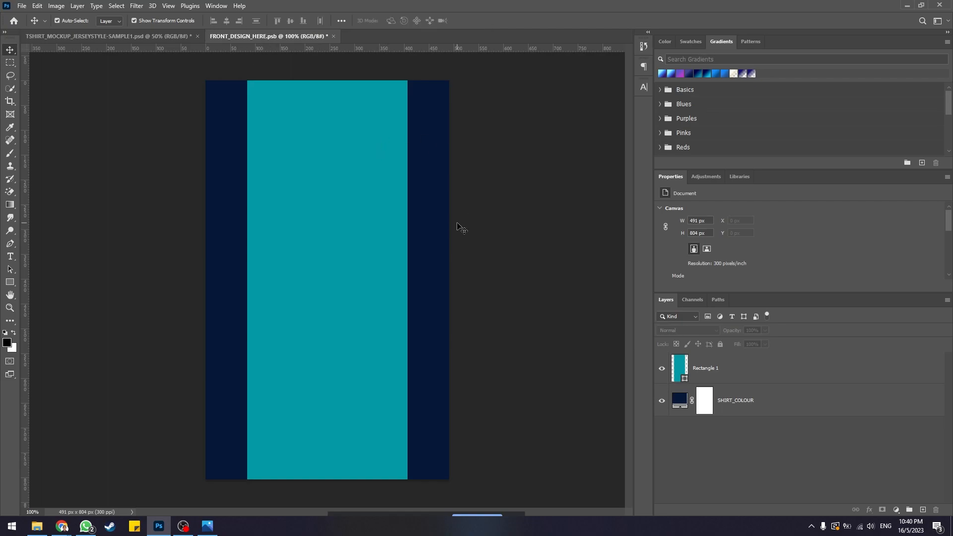
{"action": "key", "text": "ctrl+s"}
{"action": "key", "text": "ctrl+Tab"}
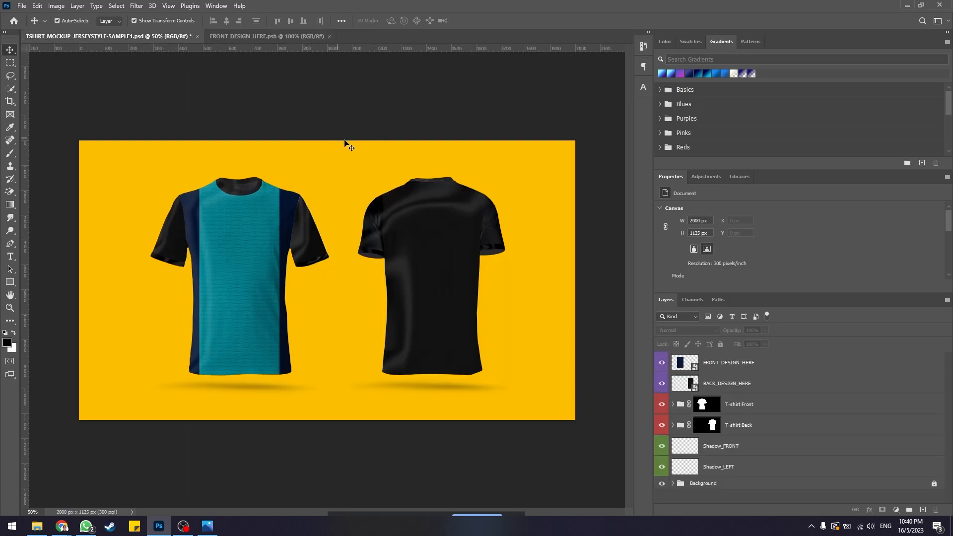
{"action": "scroll", "coordinate": [158, 226], "scroll_direction": "up", "scroll_amount": 6}
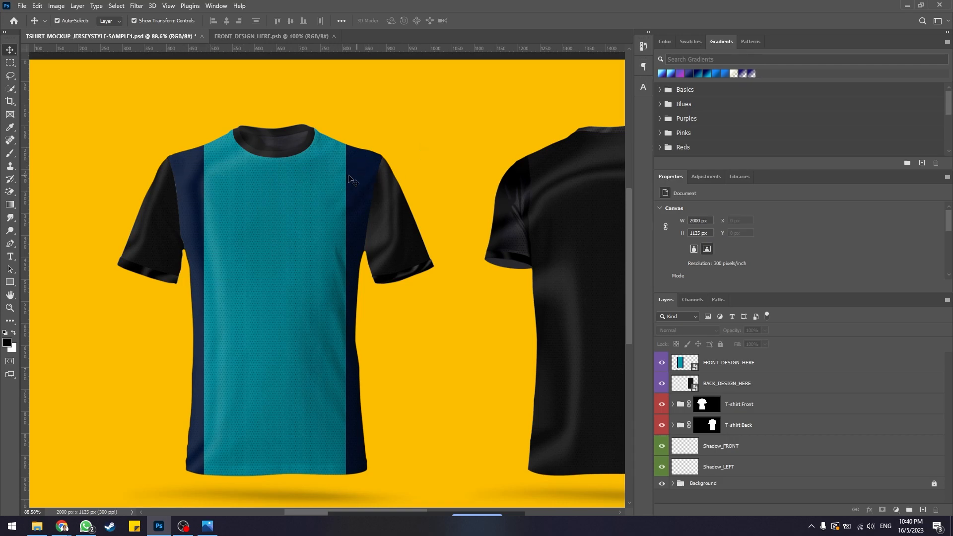
Narrow the teal rectangle symmetrically to about 89% of its width, save the front design, and check it on the mockup
{"action": "left_click", "coordinate": [240, 40]}
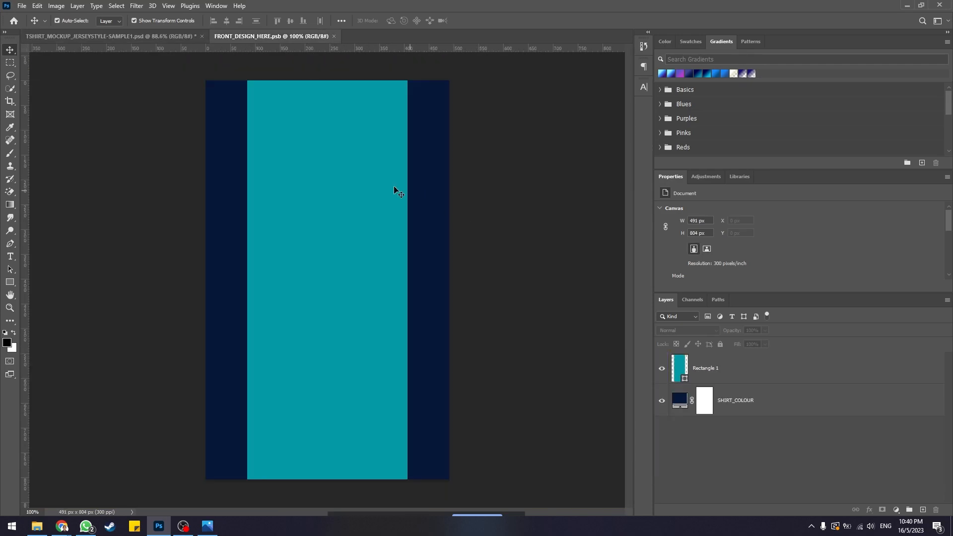
{"action": "left_click", "coordinate": [404, 224]}
{"action": "left_click_drag", "start_coordinate": [407, 279], "coordinate": [400, 282]}
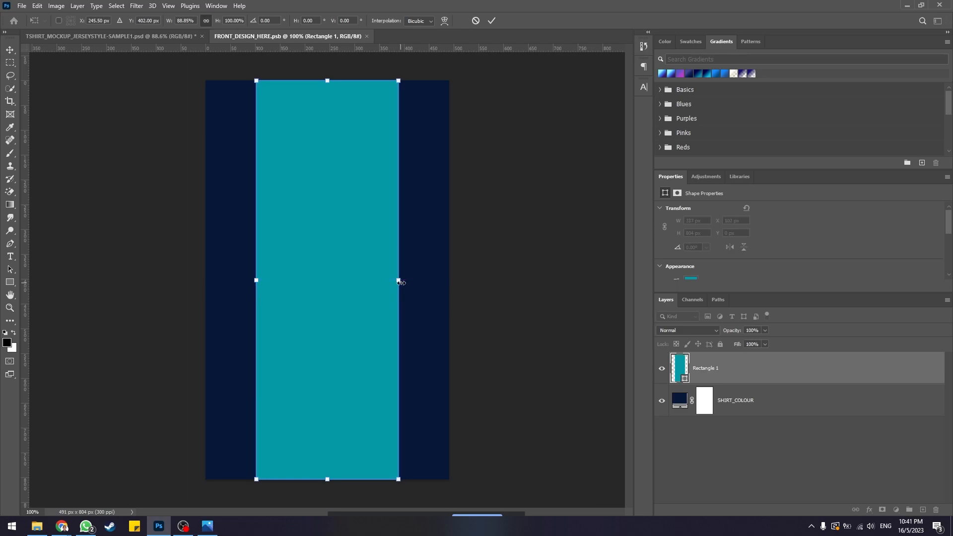
{"action": "key", "text": "Return"}
{"action": "key", "text": "ctrl+s"}
{"action": "left_click", "coordinate": [129, 38]}
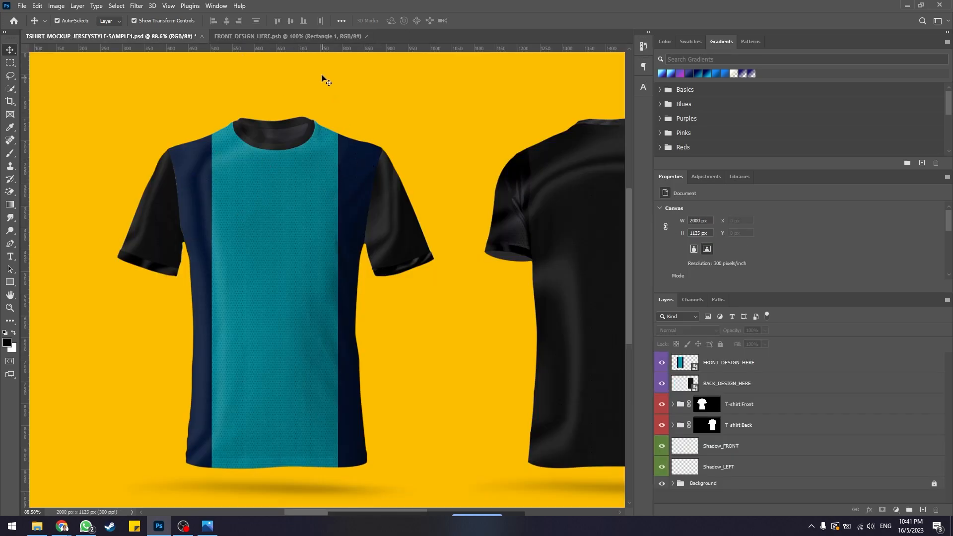
Consult the sample jersey image, and draw a rectangle about 258 by 809 px over the teal panel of the front design
{"action": "left_click", "coordinate": [305, 37]}
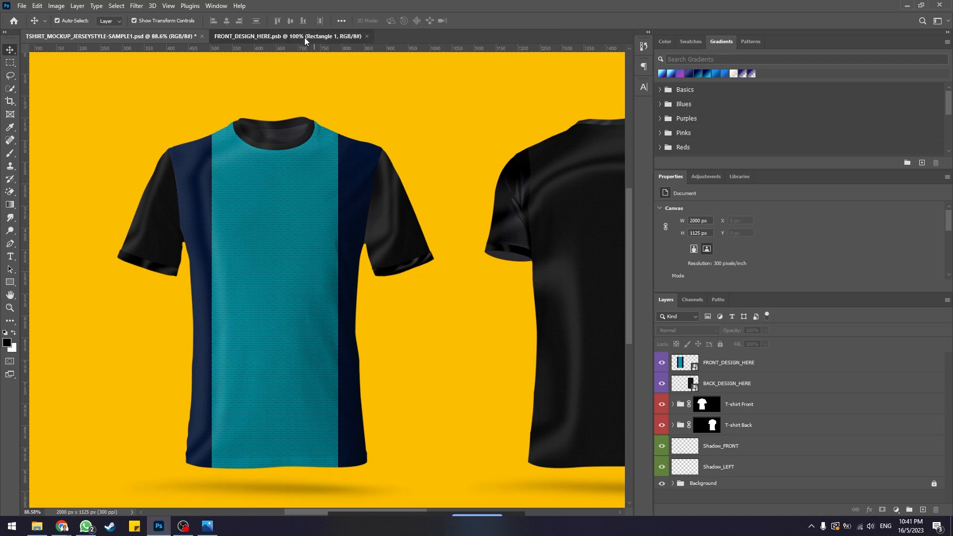
{"action": "key", "text": "alt+Tab"}
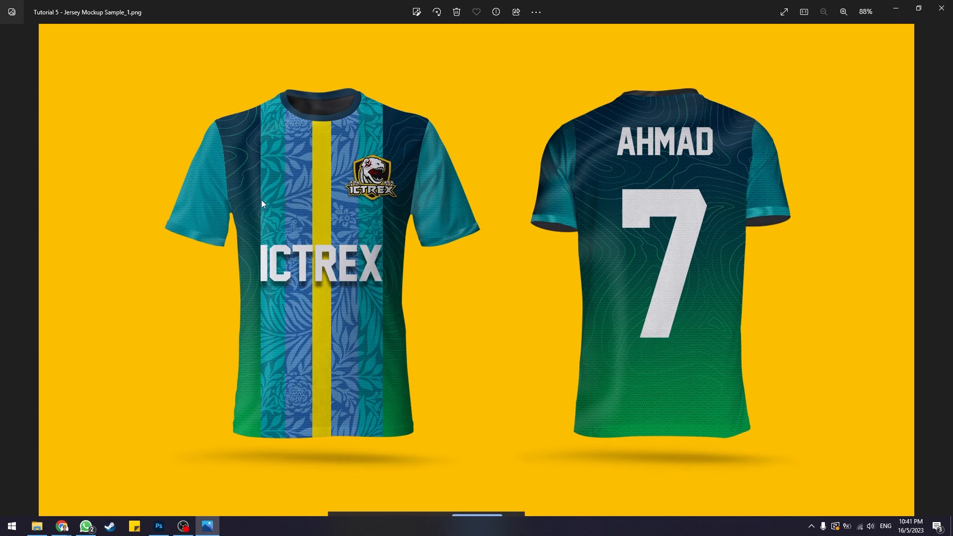
{"action": "left_click", "coordinate": [896, 8]}
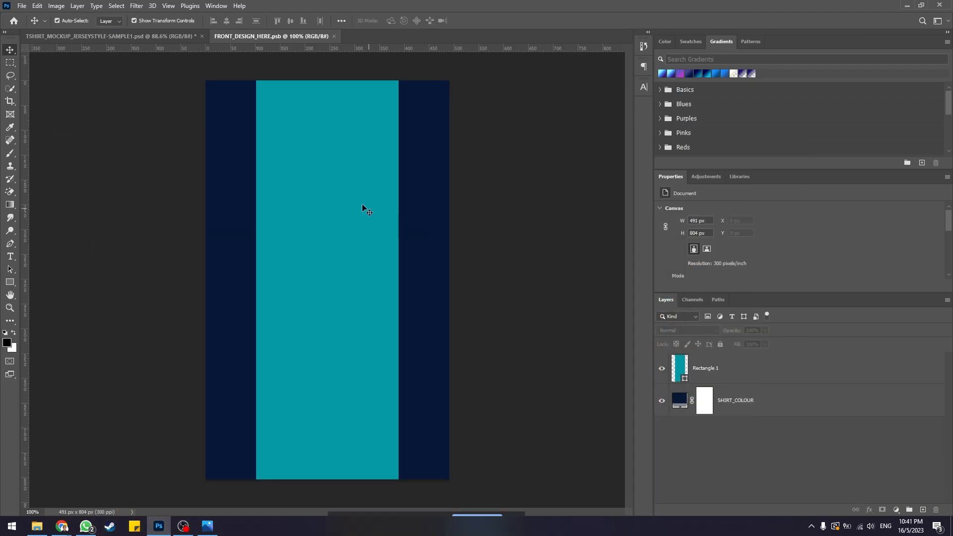
{"action": "left_click", "coordinate": [505, 179]}
{"action": "key", "text": "u"}
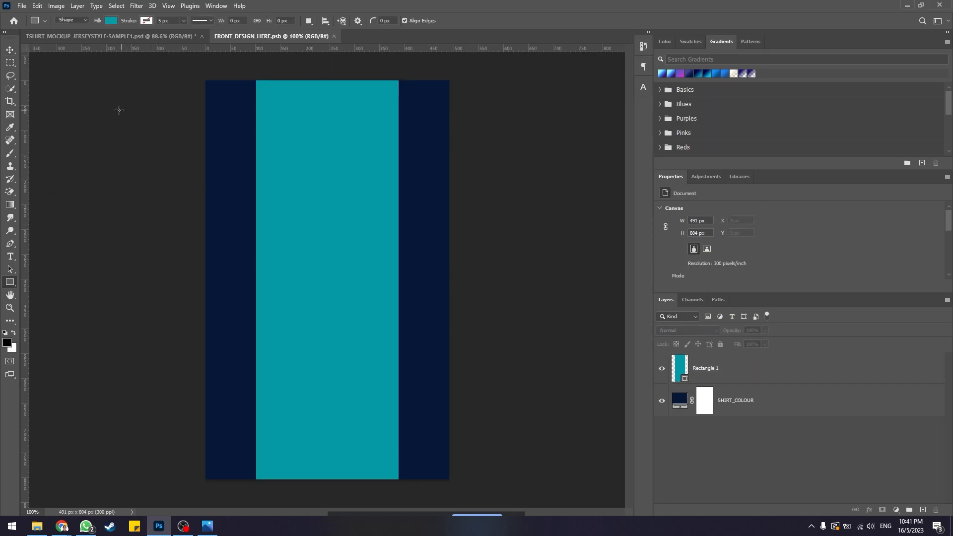
{"action": "left_click_drag", "start_coordinate": [247, 74], "coordinate": [375, 481]}
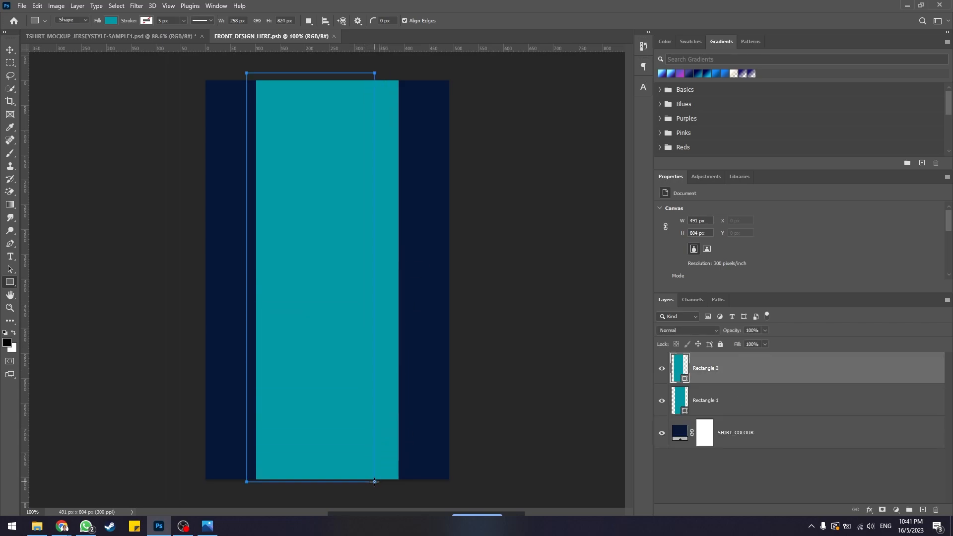
{"action": "left_click_drag", "start_coordinate": [309, 73], "coordinate": [310, 80]}
Set the new rectangle's fill to blue #2950e0
{"action": "left_click", "coordinate": [111, 20]}
{"action": "left_click", "coordinate": [172, 40]}
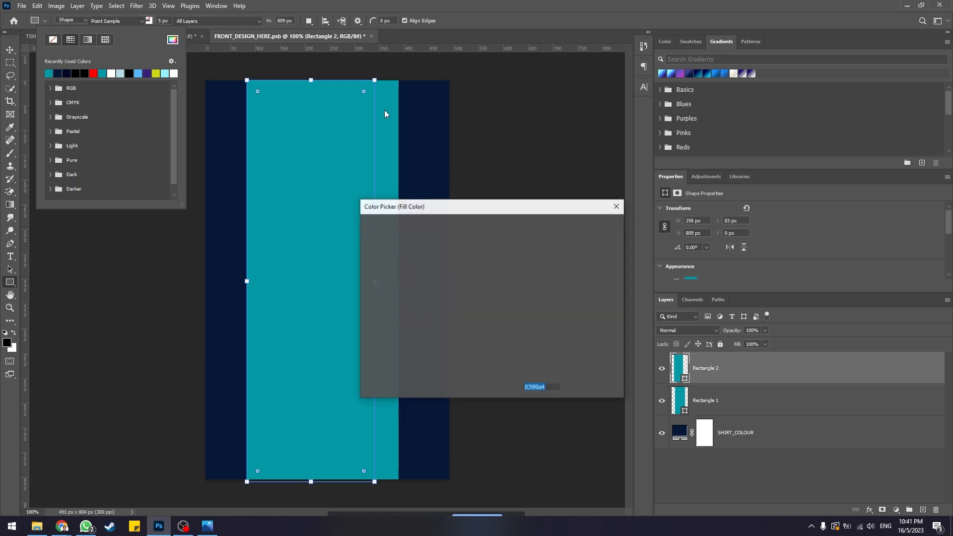
{"action": "mouse_move", "coordinate": [502, 293]}
{"action": "left_mouse_down"}
{"action": "mouse_move", "coordinate": [502, 276]}
{"action": "mouse_move", "coordinate": [483, 270]}
{"action": "mouse_move", "coordinate": [469, 246]}
{"action": "left_mouse_up"}
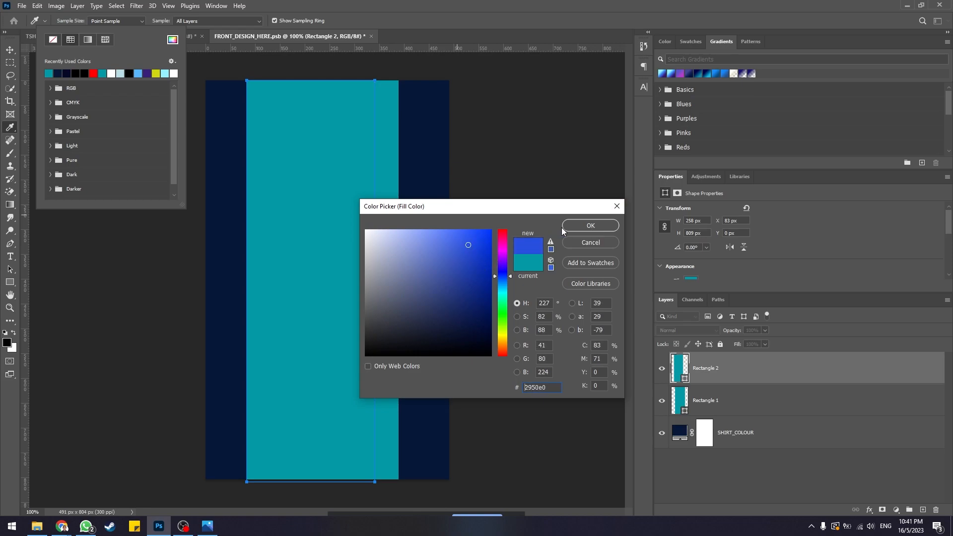
{"action": "left_click", "coordinate": [576, 225]}
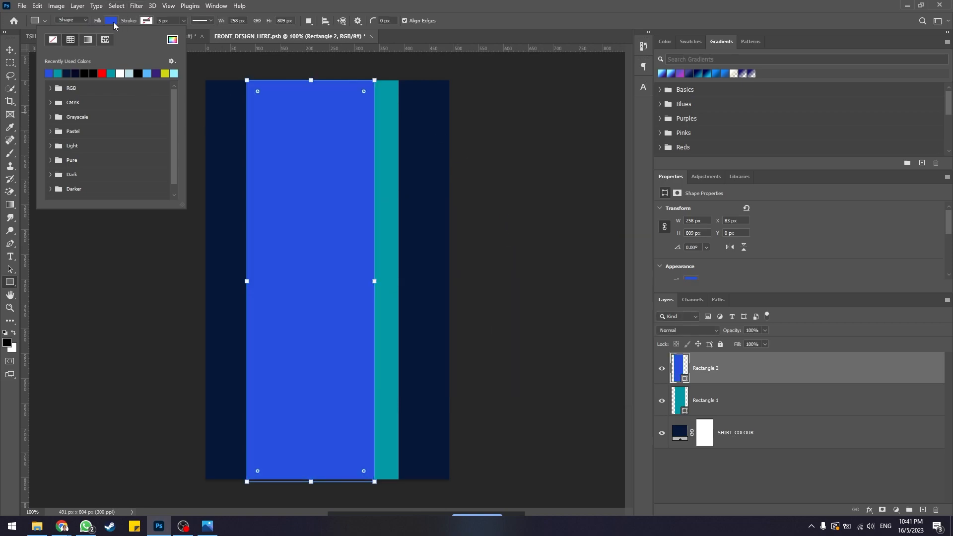
Centre the blue rectangle on the canvas and scale it to about 70% width and 99% height
{"action": "key", "text": "ctrl+t"}
{"action": "left_click_drag", "start_coordinate": [311, 79], "coordinate": [316, 81]}
{"action": "left_click_drag", "start_coordinate": [330, 221], "coordinate": [347, 221]}
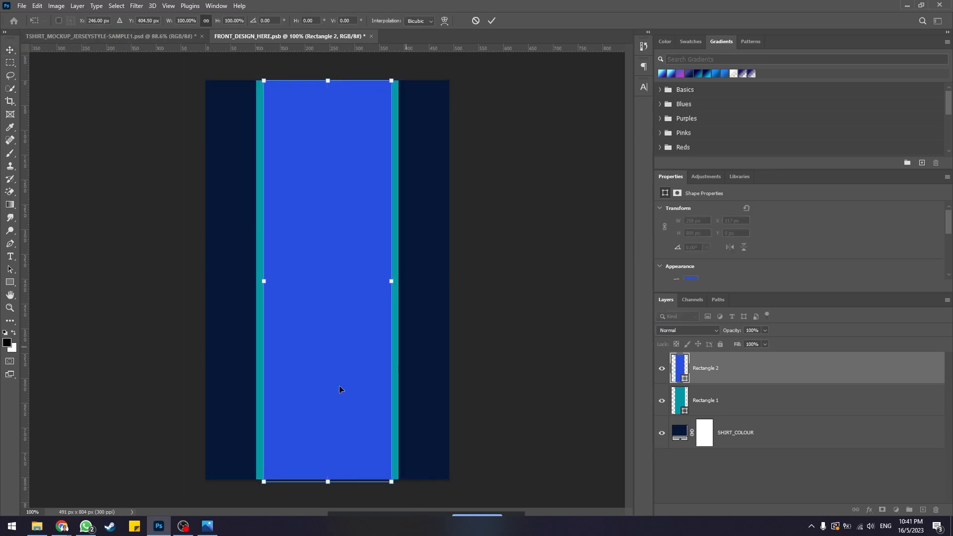
{"action": "left_click_drag", "start_coordinate": [327, 482], "coordinate": [328, 479]}
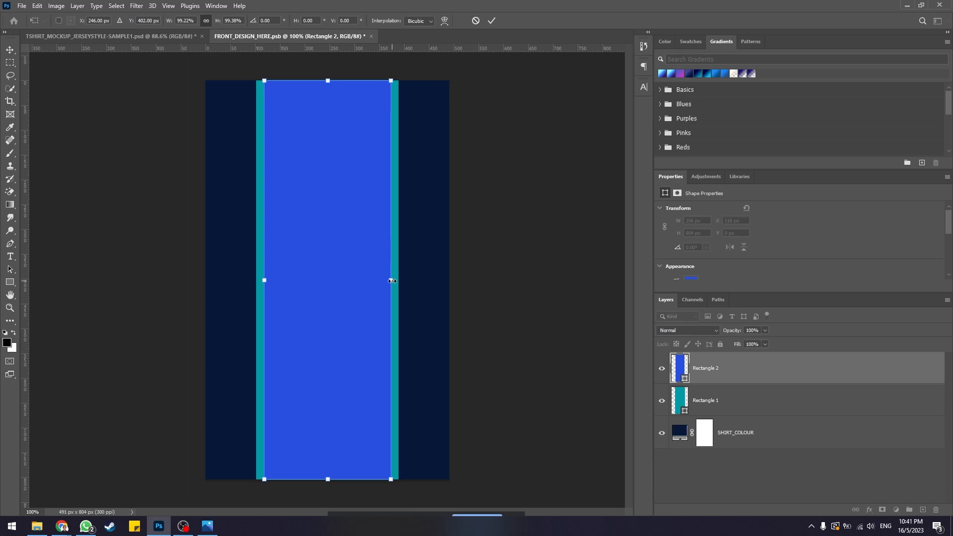
{"action": "left_click_drag", "start_coordinate": [392, 281], "coordinate": [373, 287]}
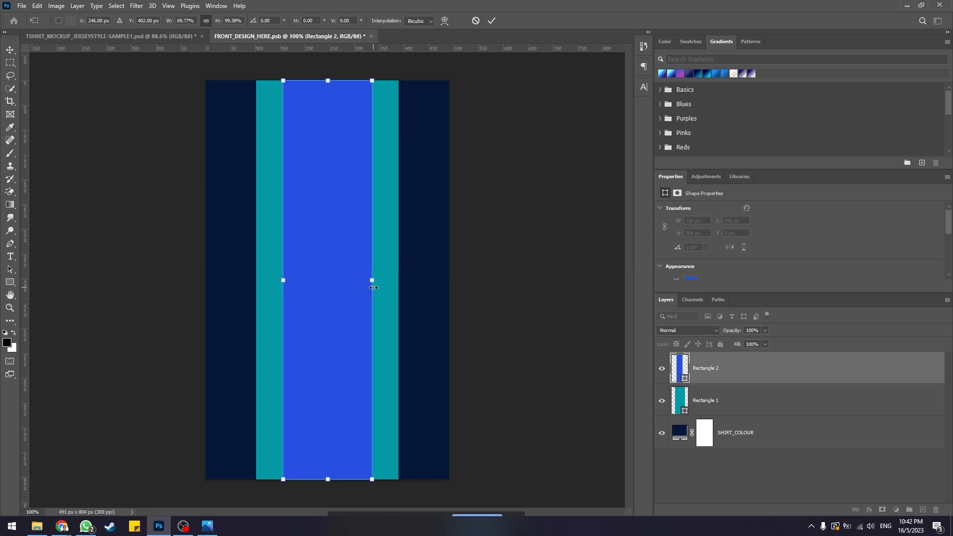
{"action": "left_click", "coordinate": [500, 263]}
Save the front design and compare the blue stripe on the mockup with the sample jersey image
{"action": "key", "text": "ctrl+s"}
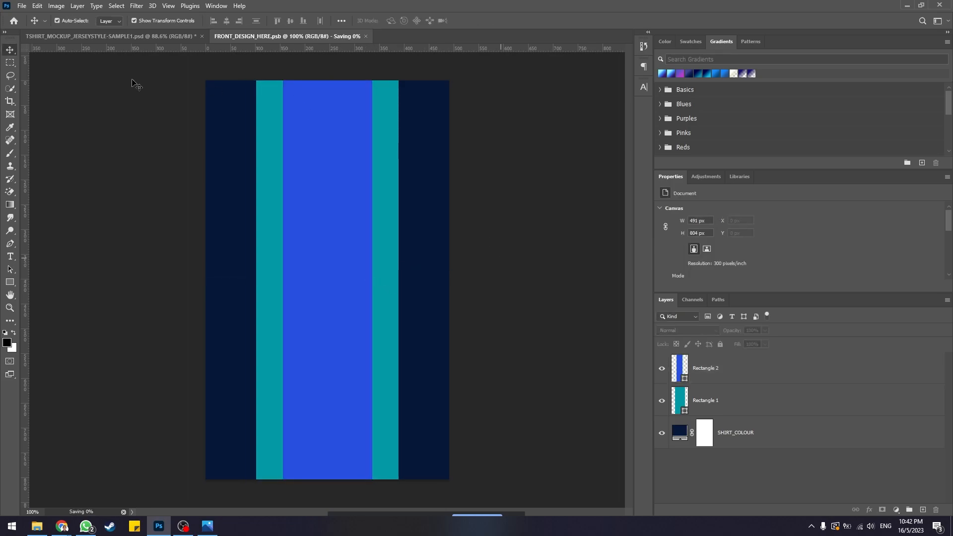
{"action": "left_click", "coordinate": [125, 35]}
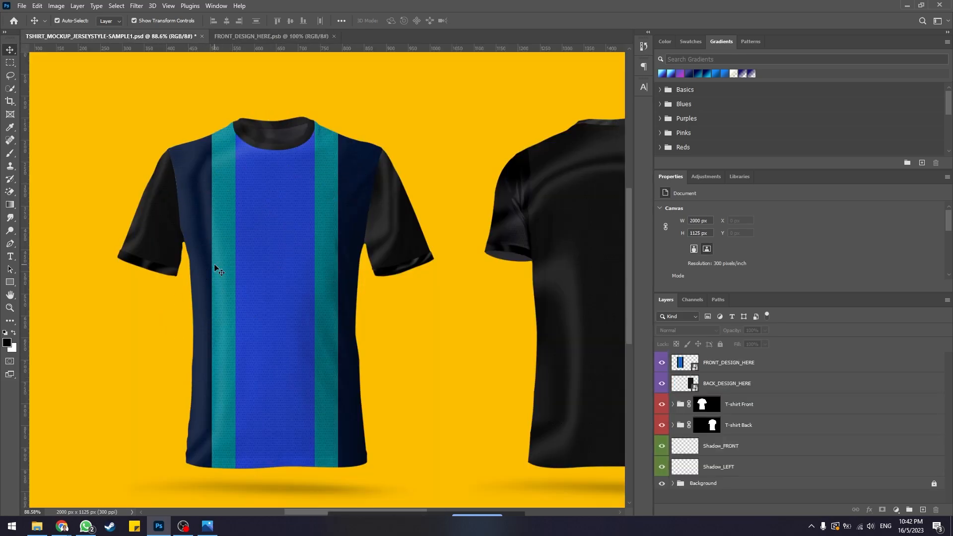
{"action": "left_click", "coordinate": [207, 526]}
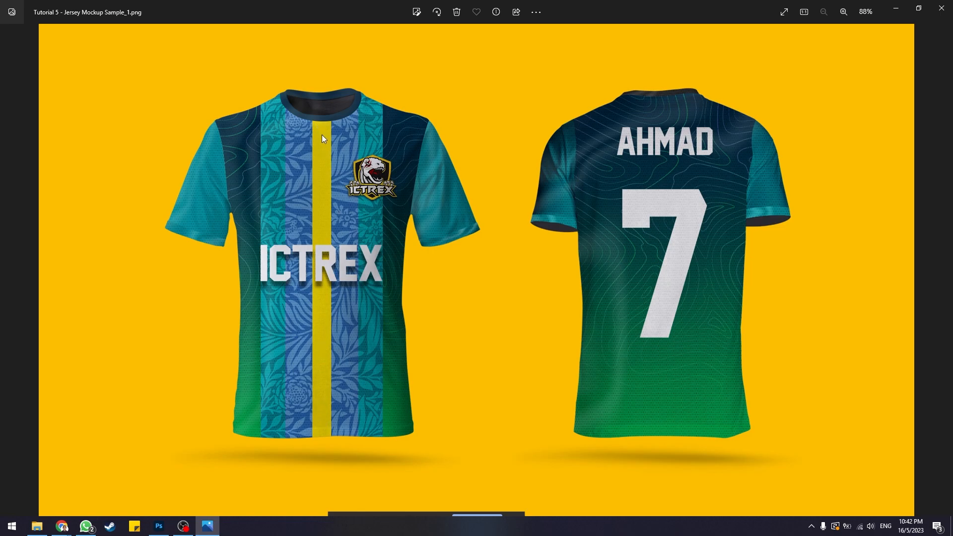
{"action": "left_click", "coordinate": [895, 9]}
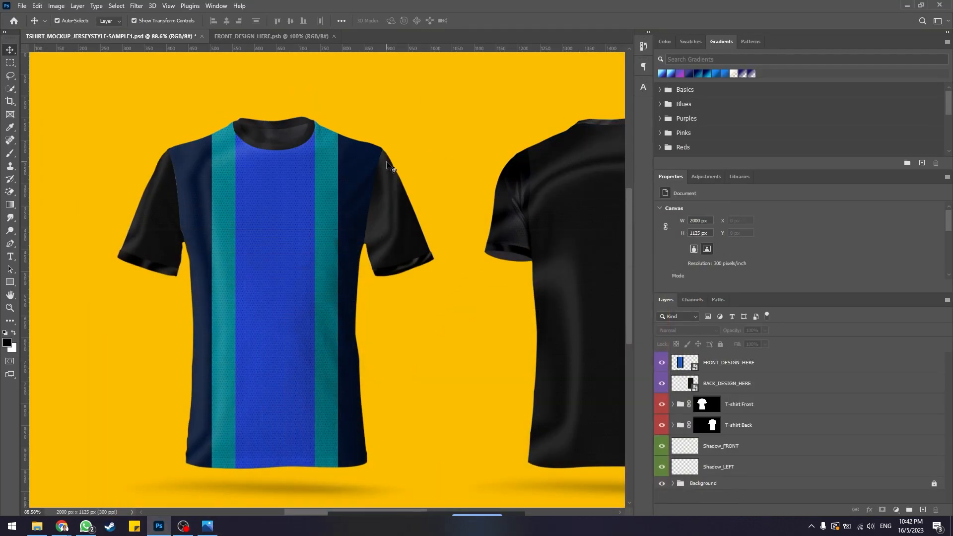
{"action": "left_click", "coordinate": [244, 36]}
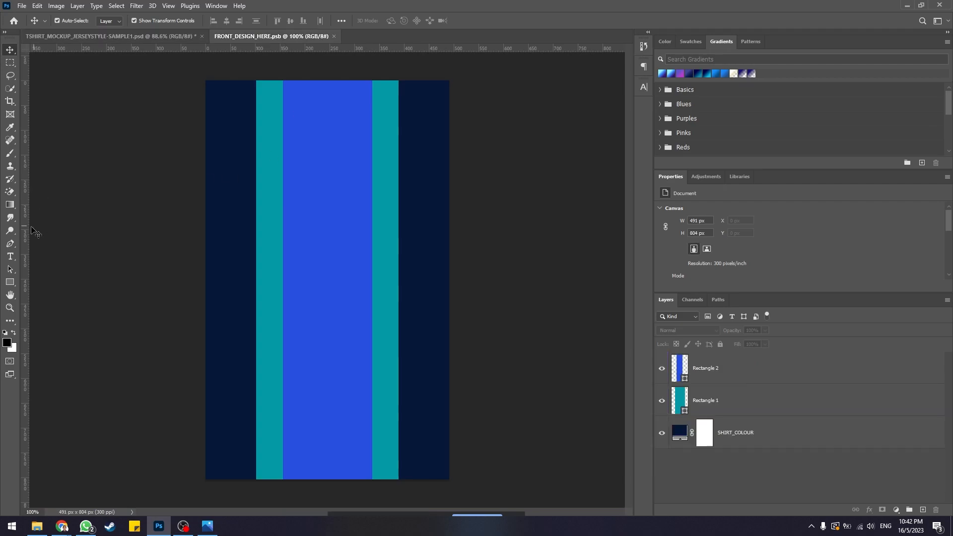
Set the Rectangle tool's fill to a bright yellow for the middle stripe
{"action": "key", "text": "u"}
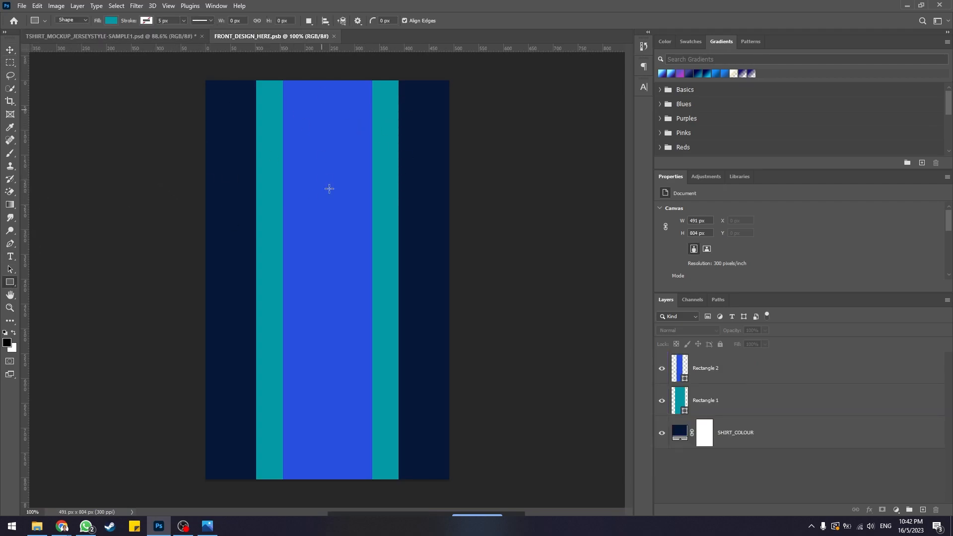
{"action": "left_click", "coordinate": [111, 21]}
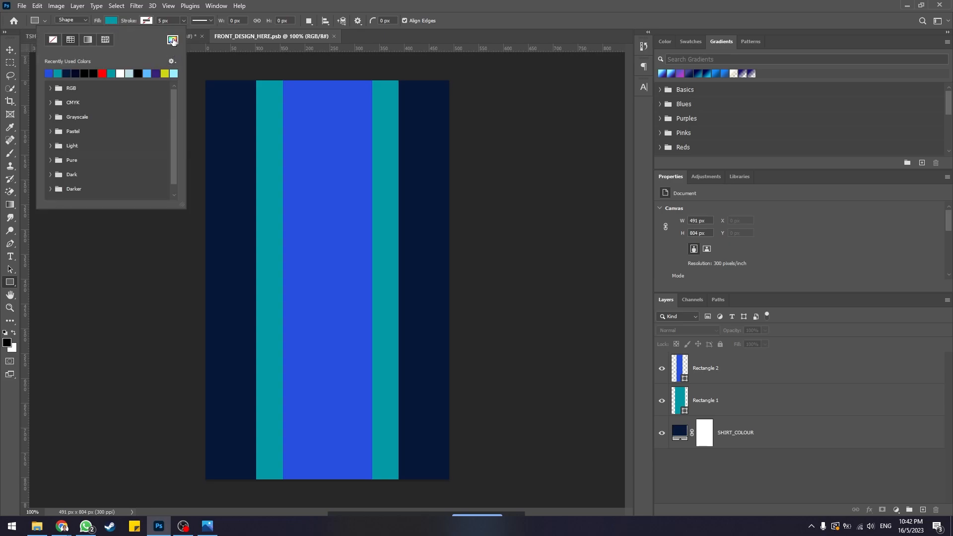
{"action": "left_click", "coordinate": [172, 40]}
{"action": "left_click_drag", "start_coordinate": [504, 292], "coordinate": [506, 337]}
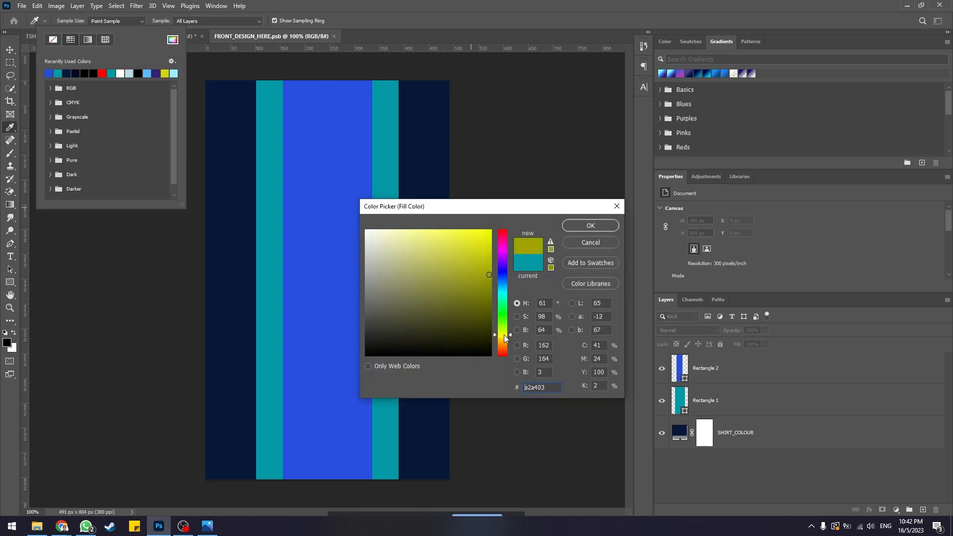
{"action": "mouse_move", "coordinate": [489, 275]}
{"action": "left_mouse_down"}
{"action": "mouse_move", "coordinate": [500, 232]}
{"action": "mouse_move", "coordinate": [472, 254]}
{"action": "left_mouse_up"}
{"action": "left_click", "coordinate": [590, 226]}
Draw a yellow stripe about 57 by 804 px over the blue panel and centre it horizontally on the canvas
{"action": "left_click_drag", "start_coordinate": [303, 79], "coordinate": [331, 482]}
{"action": "left_click_drag", "start_coordinate": [318, 79], "coordinate": [318, 80]}
{"action": "left_click_drag", "start_coordinate": [317, 483], "coordinate": [317, 480]}
{"action": "left_click", "coordinate": [10, 50]}
{"action": "left_click", "coordinate": [227, 21]}
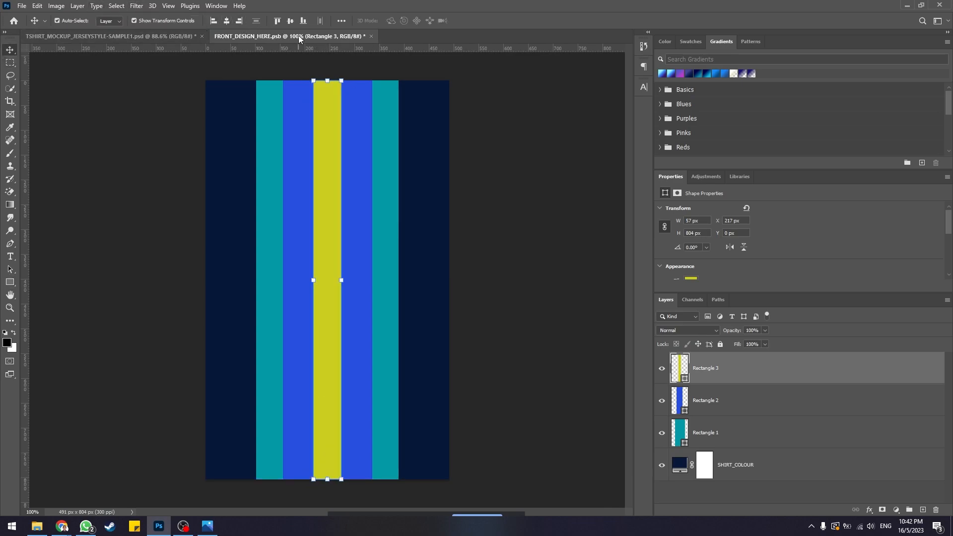
{"action": "left_click", "coordinate": [517, 228]}
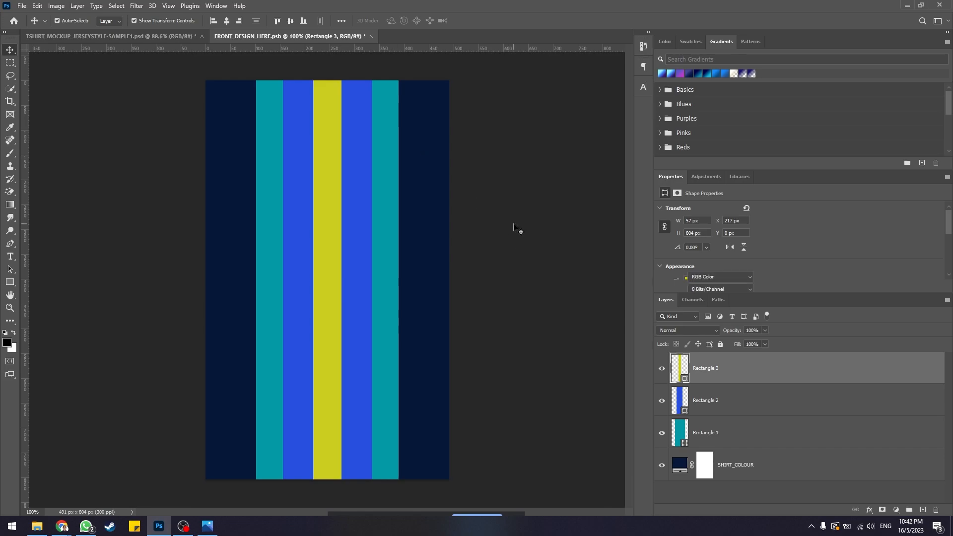
Save the front design and compare the yellow stripe on the mockup with the sample jersey image
{"action": "key", "text": "ctrl+s"}
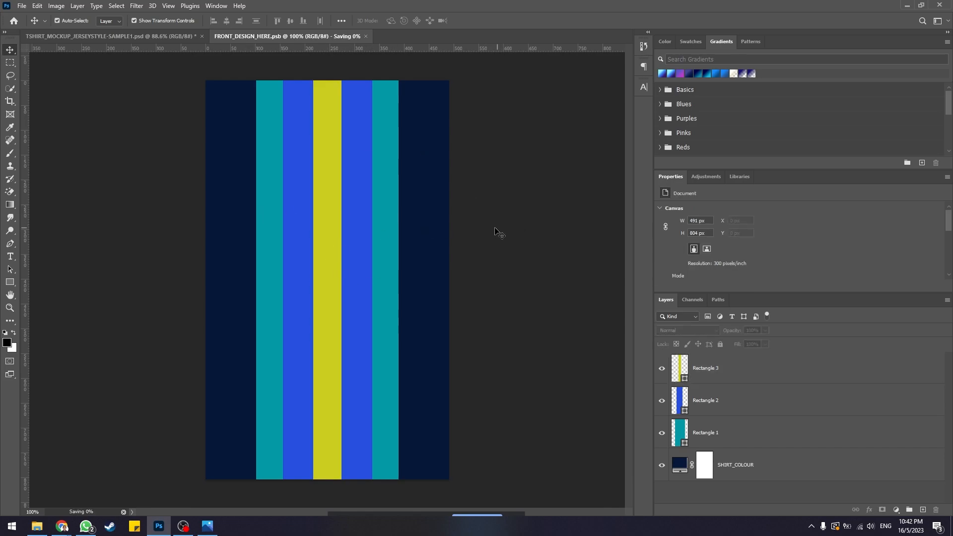
{"action": "left_click", "coordinate": [163, 36]}
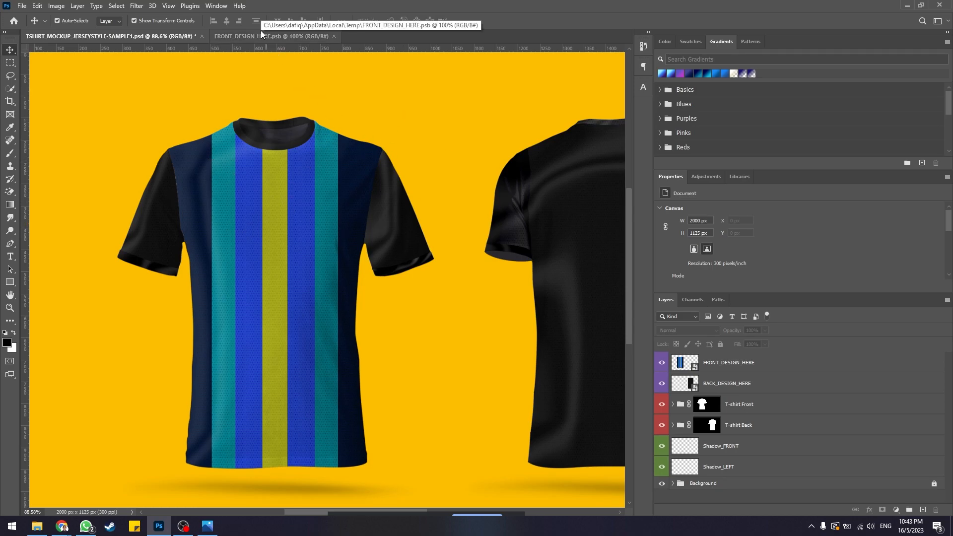
{"action": "left_click", "coordinate": [208, 525]}
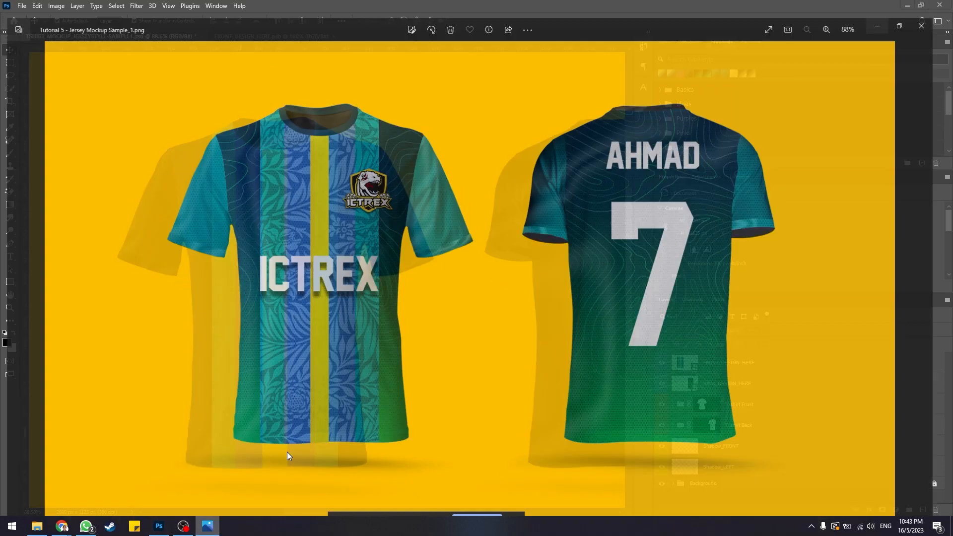
{"action": "left_click", "coordinate": [207, 525]}
{"action": "left_click", "coordinate": [208, 525]}
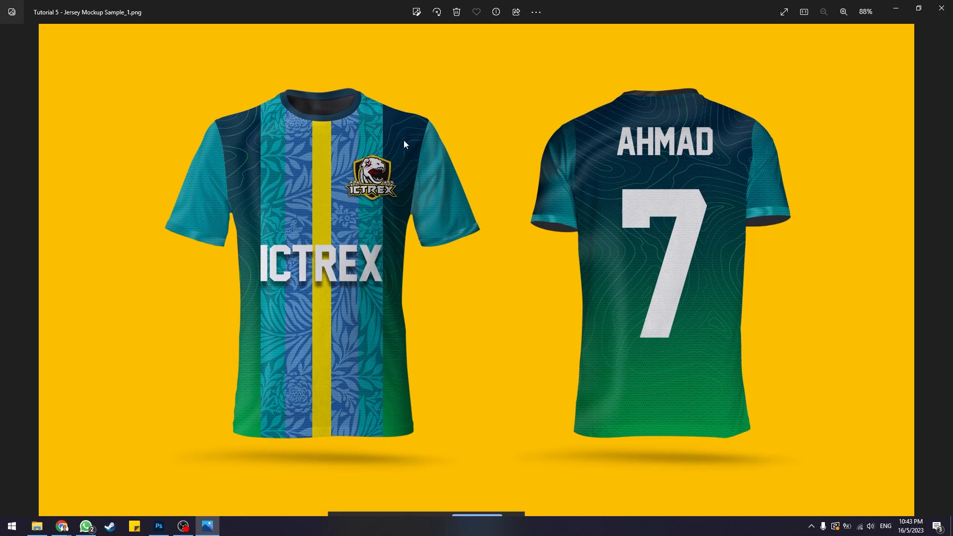
{"action": "left_click", "coordinate": [896, 8]}
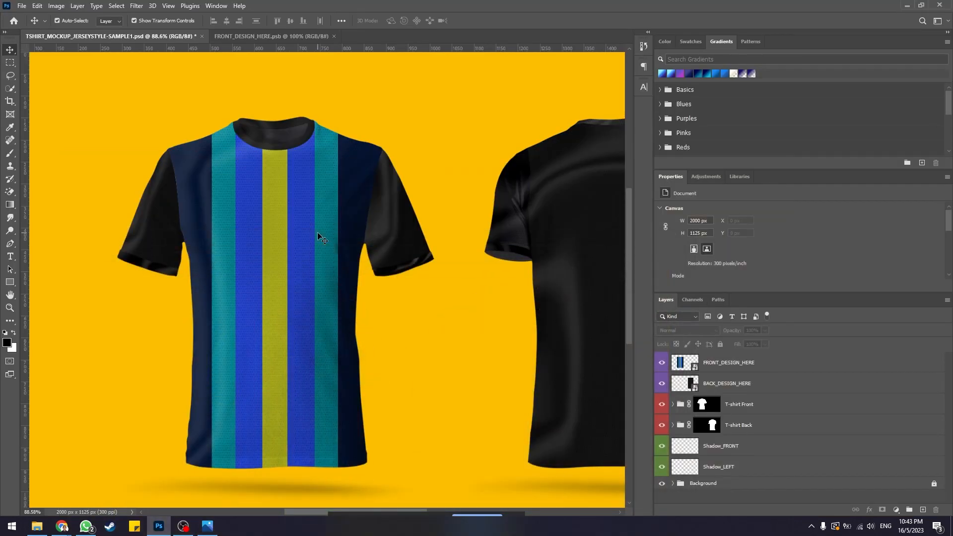
Look over the abstract and floral pattern files in the Assets folder and examine the patterns on the sample jersey
{"action": "left_click", "coordinate": [37, 527]}
{"action": "left_click_drag", "start_coordinate": [340, 266], "coordinate": [410, 285]}
{"action": "left_click", "coordinate": [327, 243]}
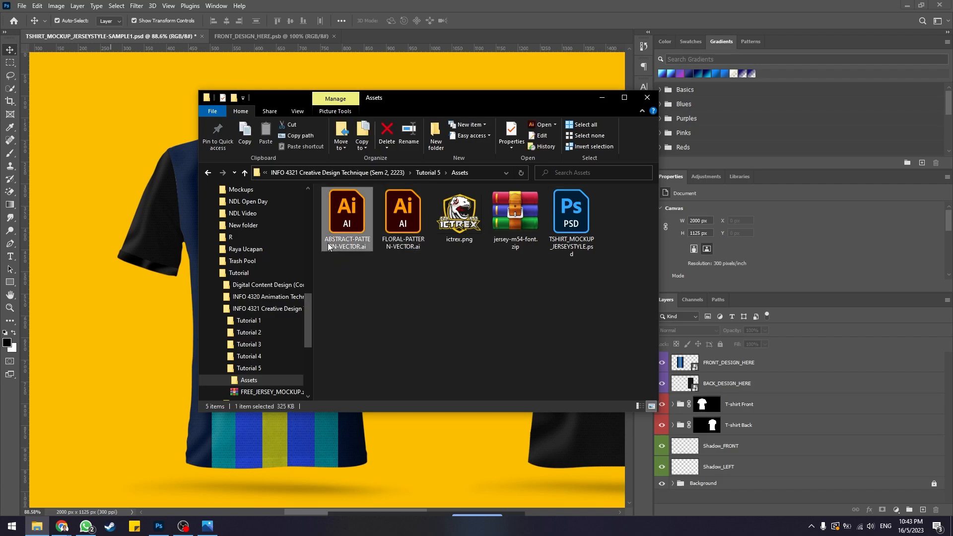
{"action": "left_click", "coordinate": [344, 257]}
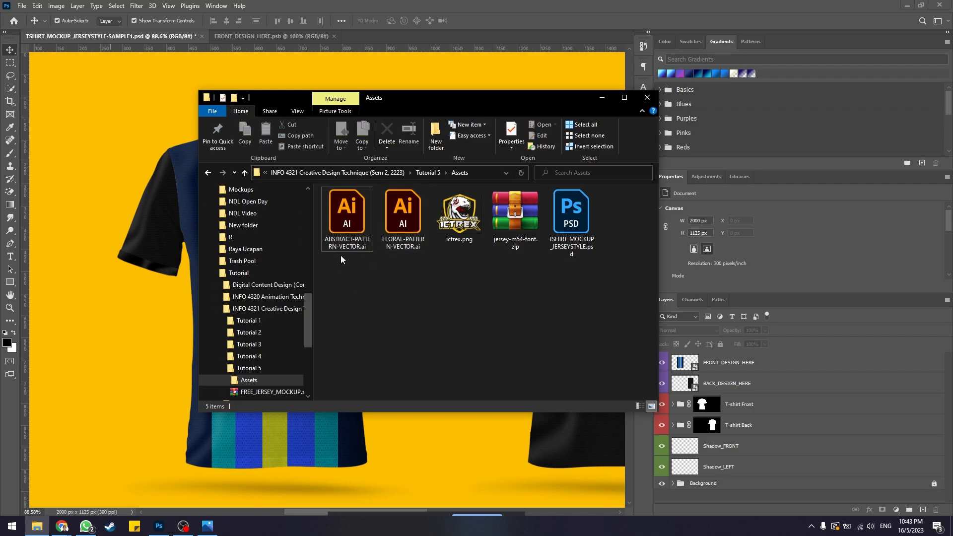
{"action": "left_click", "coordinate": [399, 231]}
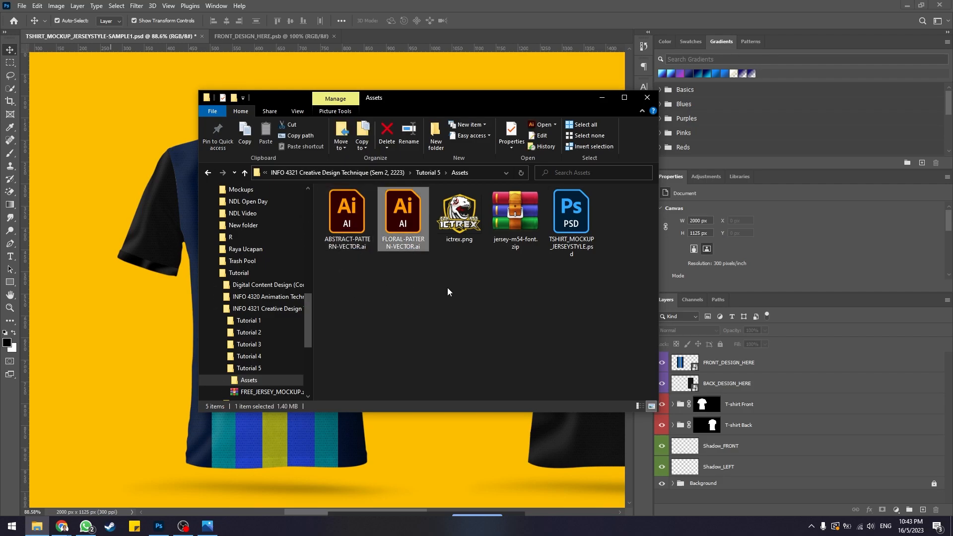
{"action": "left_click", "coordinate": [422, 306]}
{"action": "left_click", "coordinate": [602, 98]}
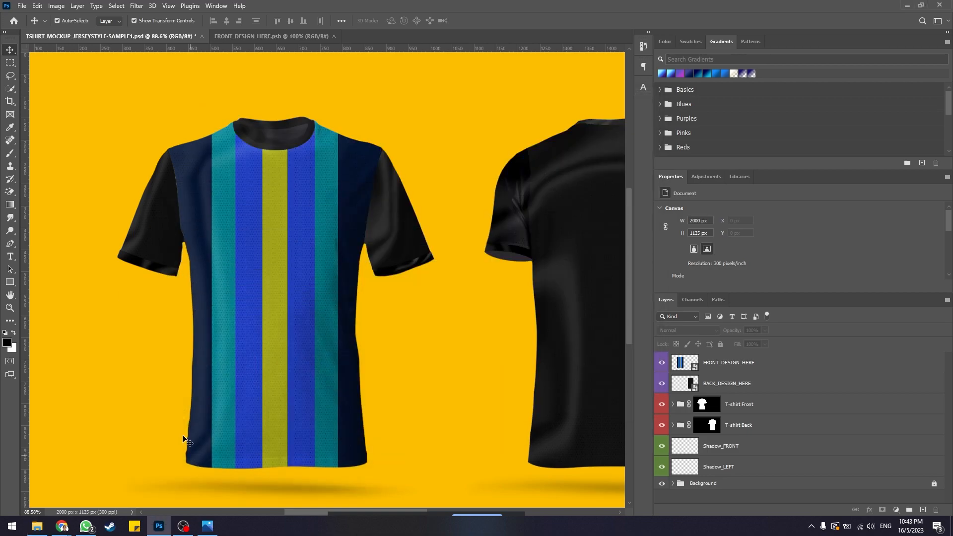
{"action": "left_click", "coordinate": [211, 530]}
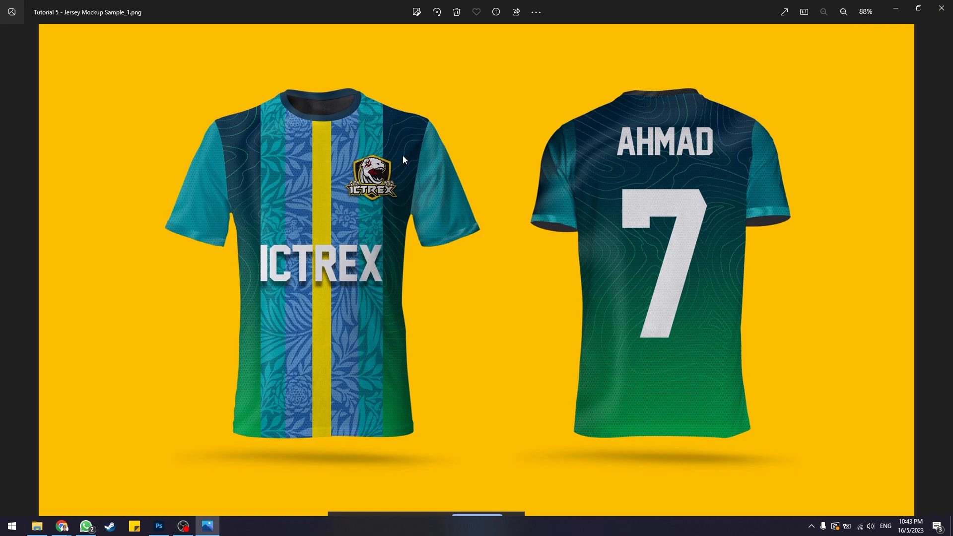
{"action": "left_click", "coordinate": [899, 7]}
Switch back to Photoshop and place ABSTRACT-PATTERN-VECTOR.ai as an embedded smart object in the front design, cropped to its bounding box
{"action": "left_click", "coordinate": [303, 37]}
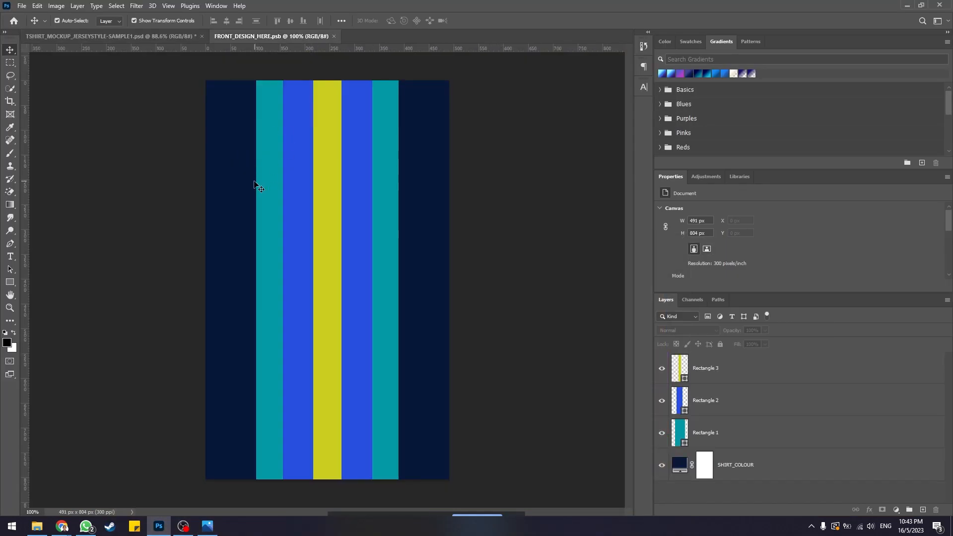
{"action": "left_click", "coordinate": [22, 6]}
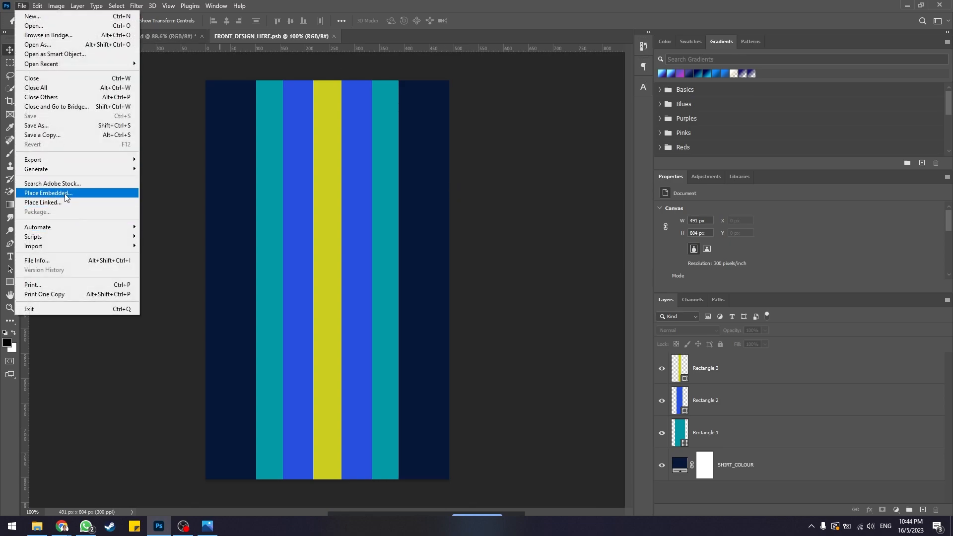
{"action": "left_click", "coordinate": [66, 195]}
{"action": "left_click_drag", "start_coordinate": [523, 125], "coordinate": [569, 127]}
{"action": "left_click", "coordinate": [492, 199]}
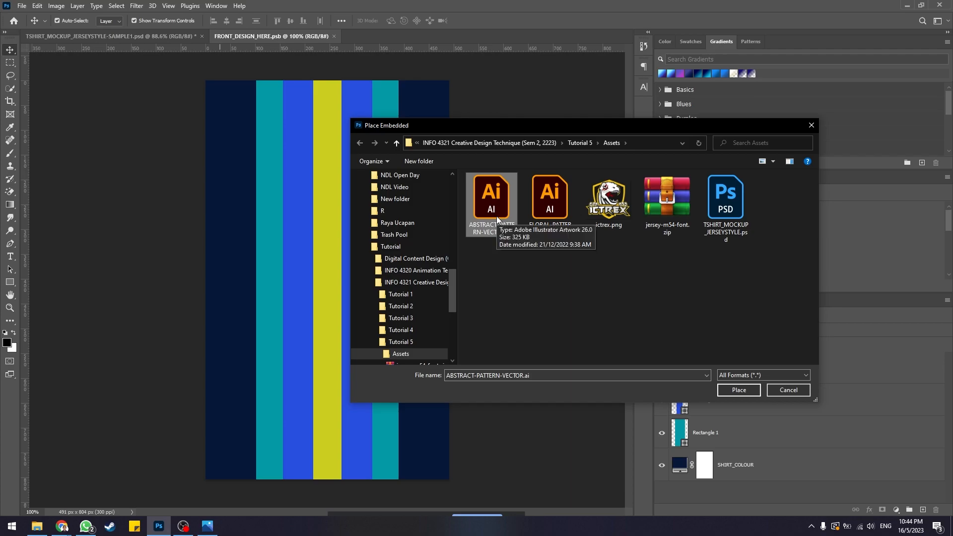
{"action": "double_click", "coordinate": [497, 201]}
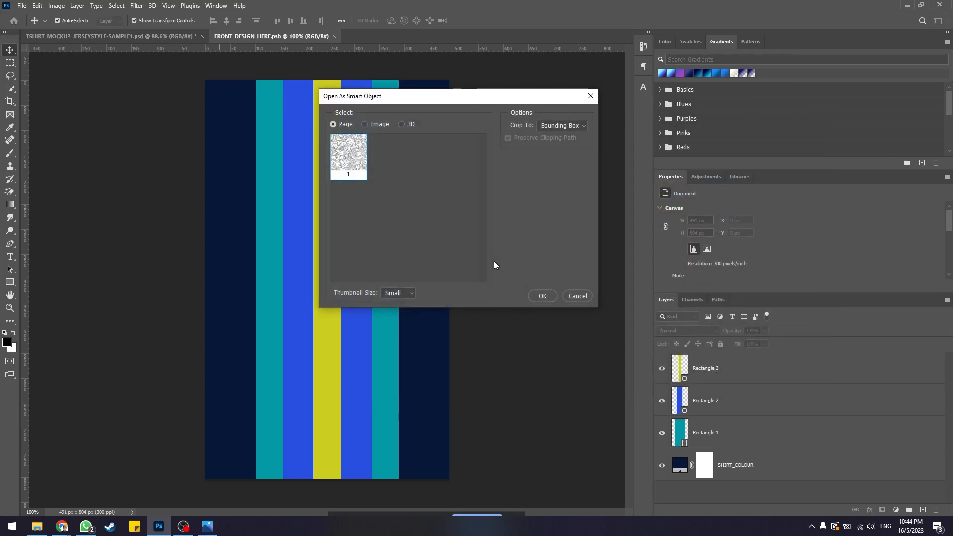
{"action": "left_click_drag", "start_coordinate": [433, 94], "coordinate": [427, 140]}
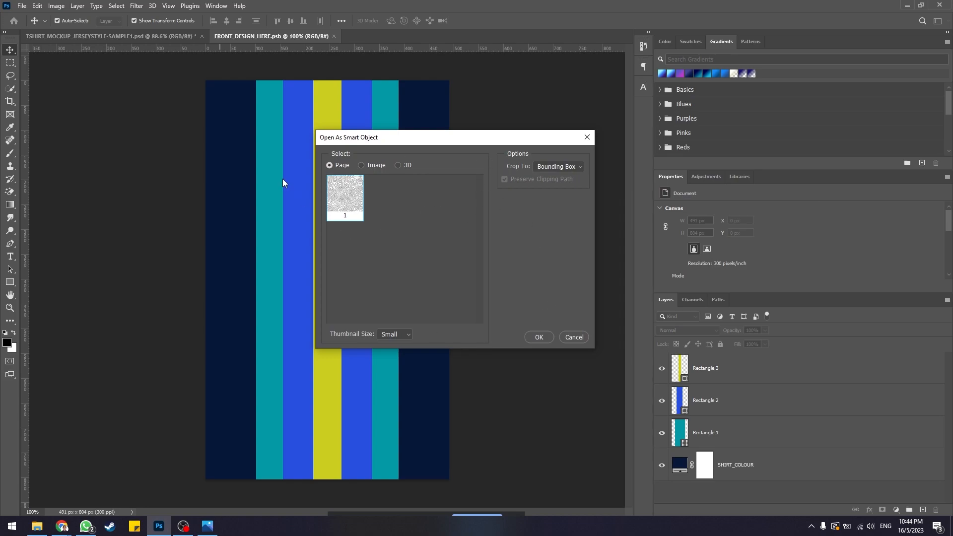
{"action": "left_click", "coordinate": [539, 337]}
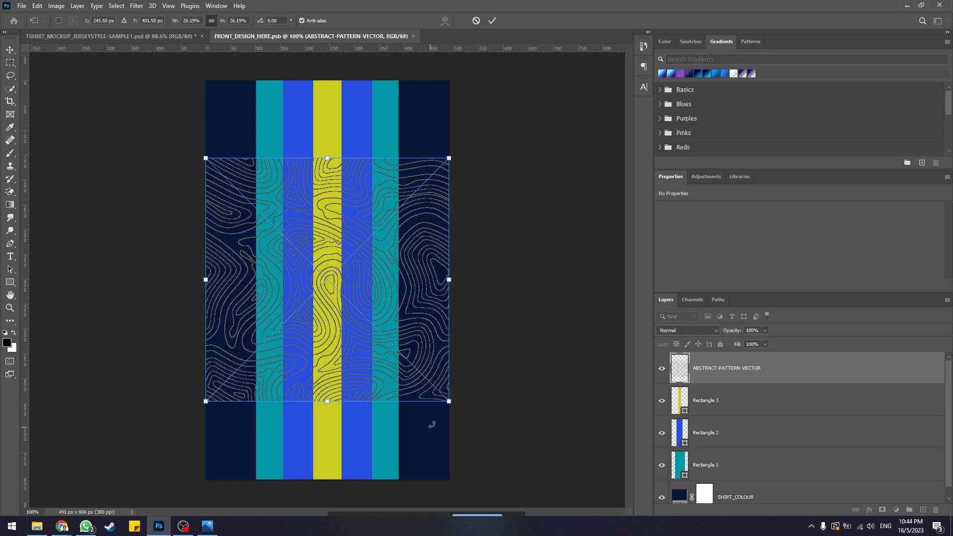
Scale the placed abstract pattern up from its centre to about 819 by 819 px, covering the whole canvas
{"action": "left_click_drag", "start_coordinate": [448, 400], "coordinate": [515, 496]}
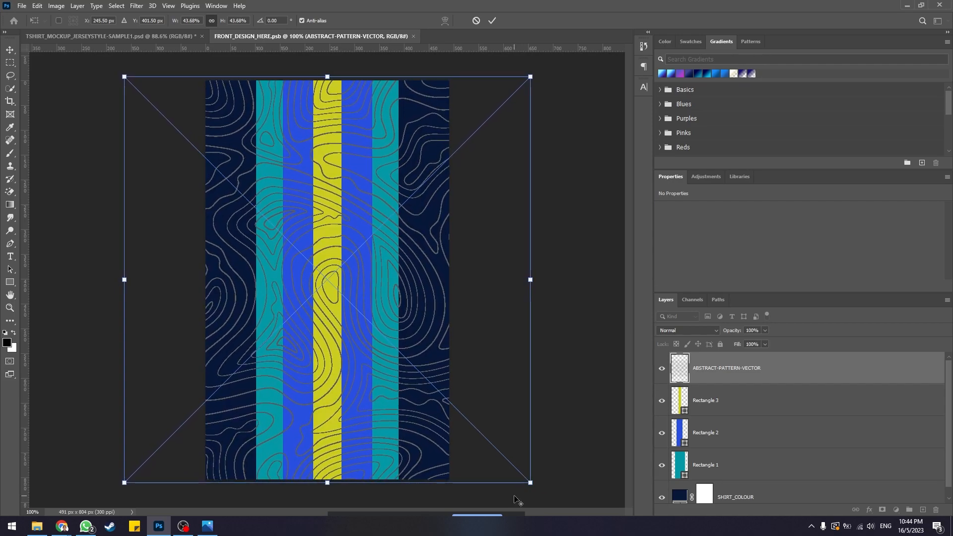
{"action": "left_click", "coordinate": [497, 20]}
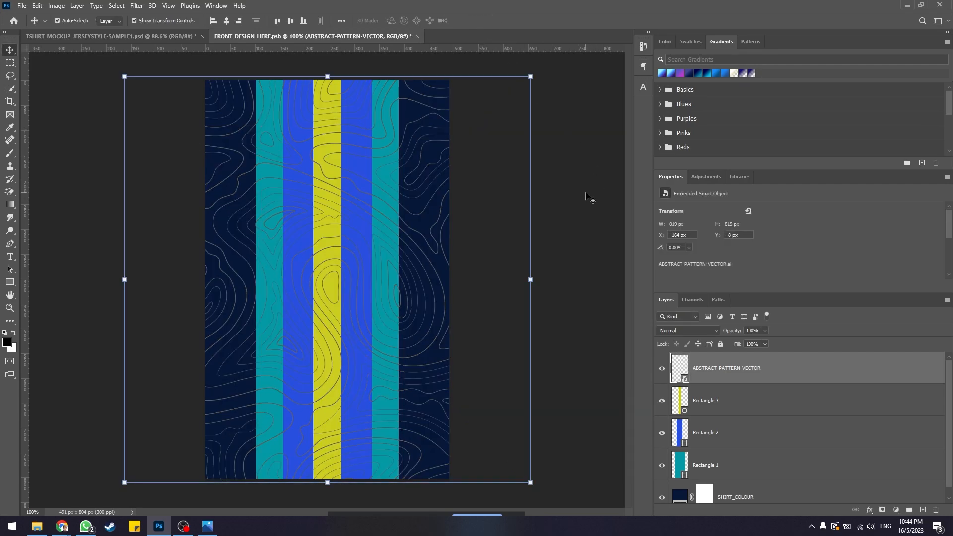
{"action": "left_click", "coordinate": [589, 198]}
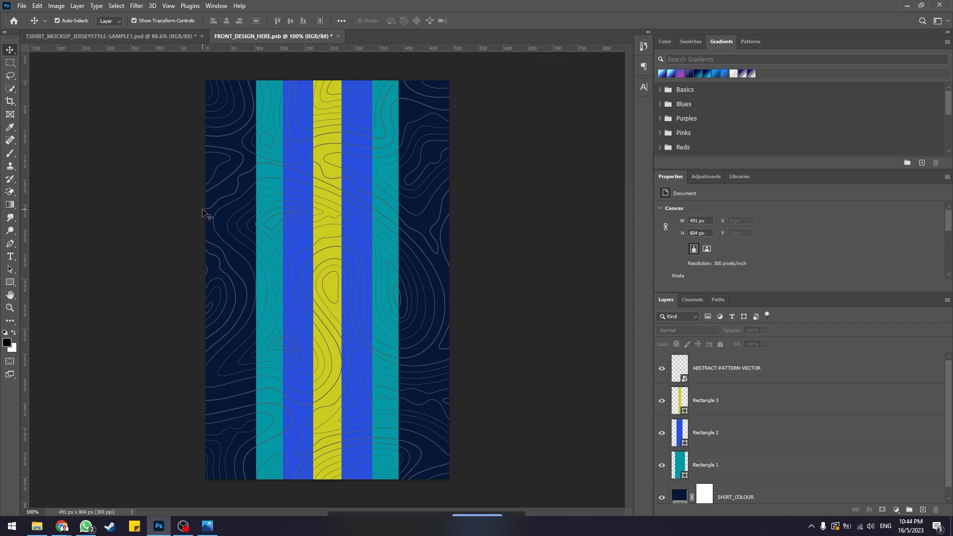
Check the pattern's placement on the sample jersey image and move the abstract pattern layer below Rectangle 1, directly above SHIRT_COLOUR
{"action": "left_click", "coordinate": [204, 529]}
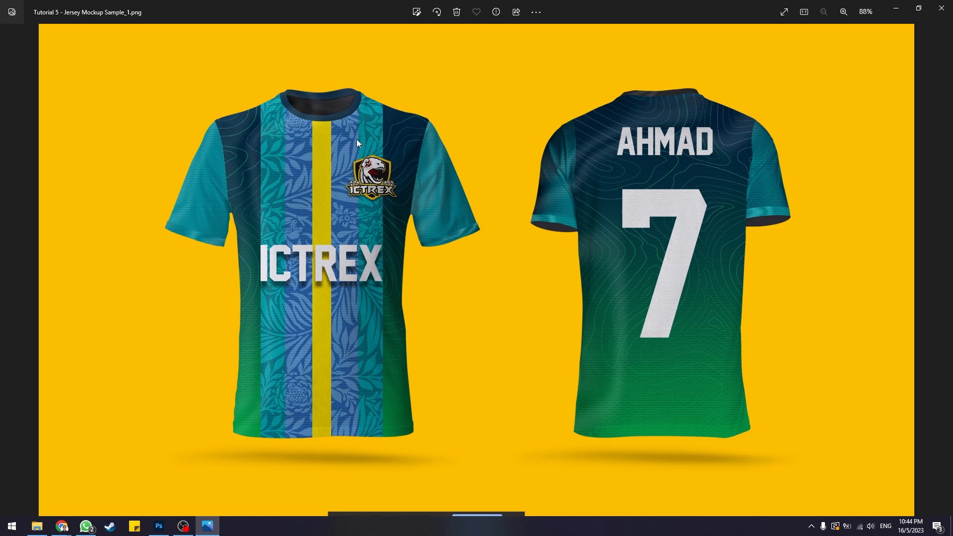
{"action": "left_click", "coordinate": [894, 10]}
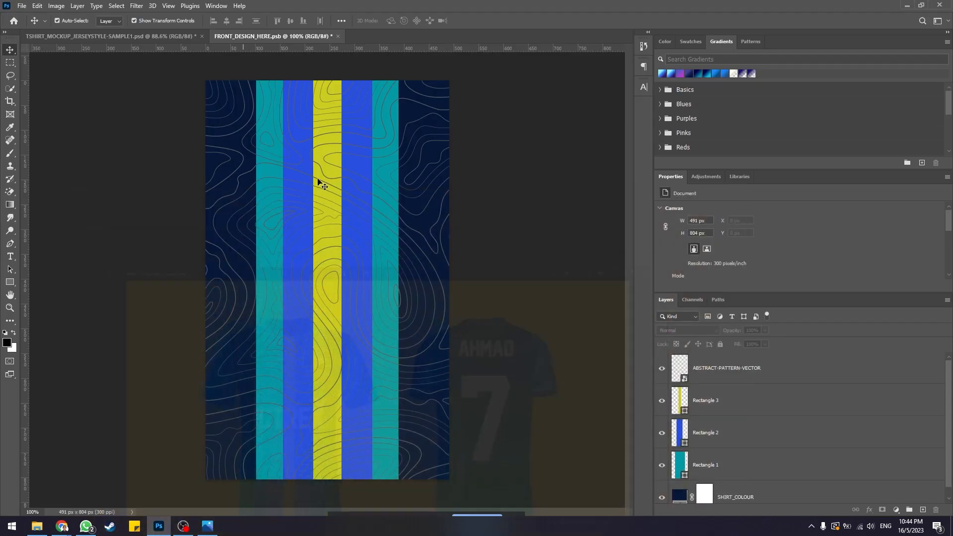
{"action": "left_click", "coordinate": [718, 380]}
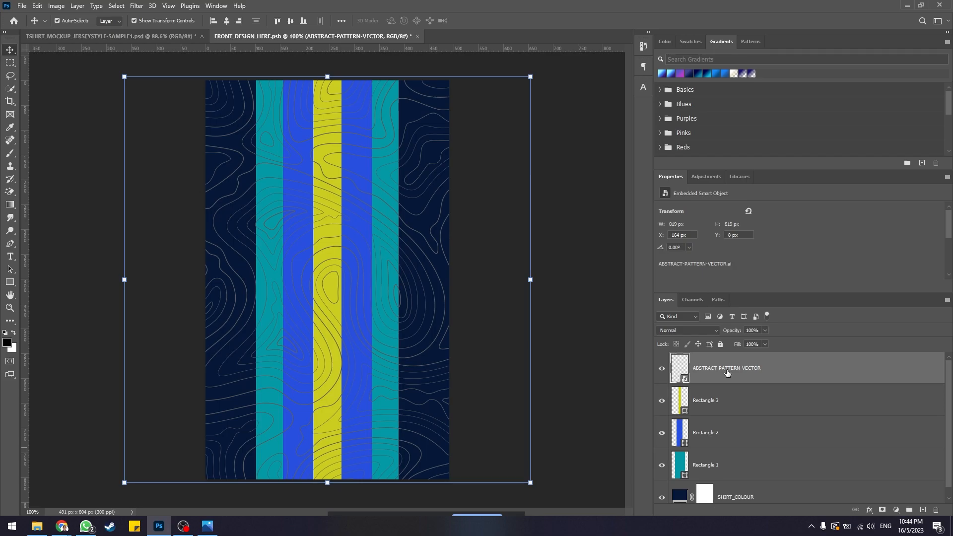
{"action": "left_click_drag", "start_coordinate": [727, 373], "coordinate": [729, 477]}
{"action": "left_click", "coordinate": [334, 181]}
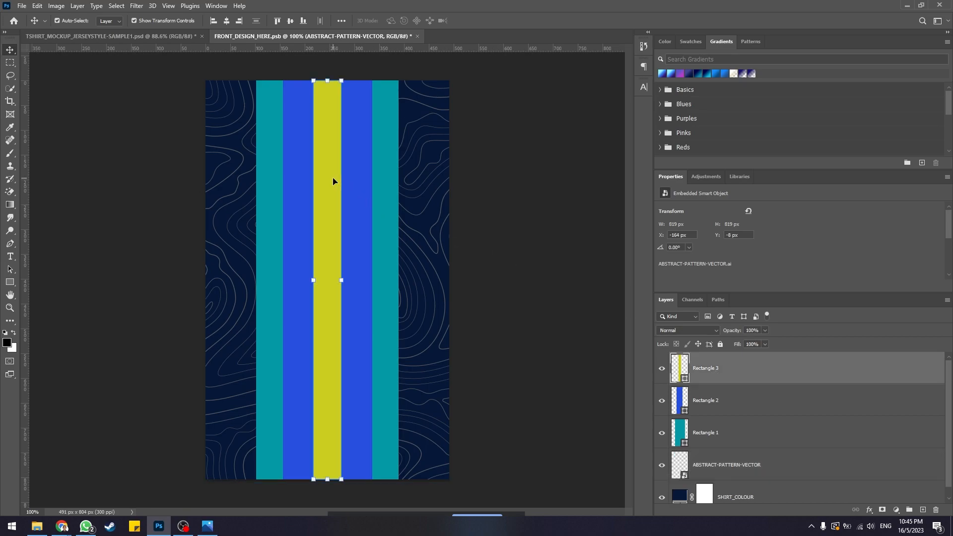
{"action": "left_click", "coordinate": [363, 158]}
{"action": "key", "text": "ctrl+t"}
{"action": "left_click", "coordinate": [474, 22]}
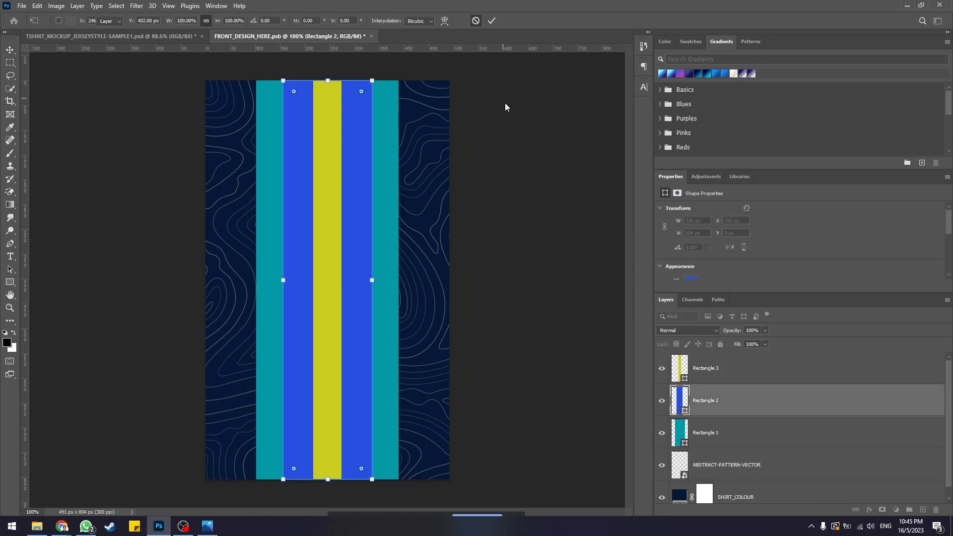
{"action": "left_click", "coordinate": [535, 177]}
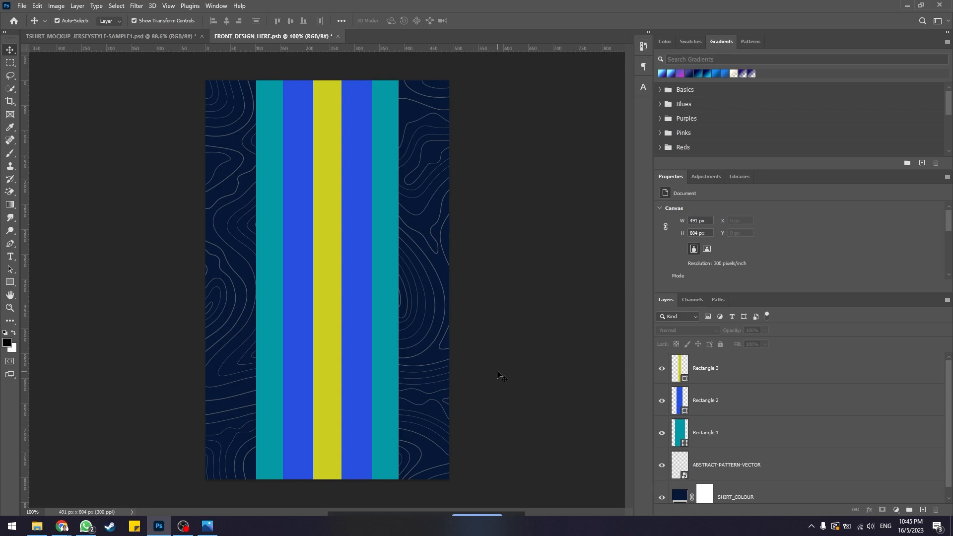
Save the front design and compare the line pattern on the mockup's side panels with the sample jersey image
{"action": "key", "text": "ctrl+s"}
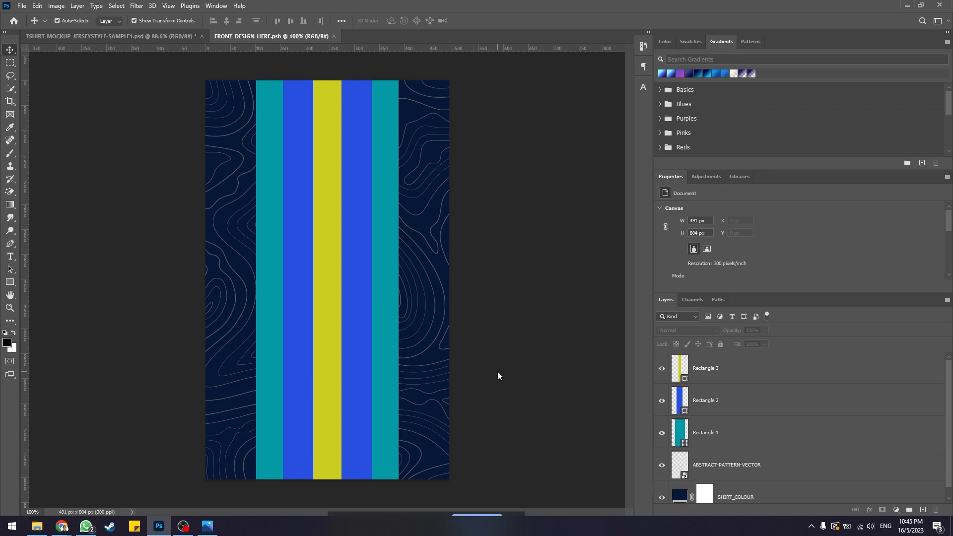
{"action": "left_click", "coordinate": [78, 36]}
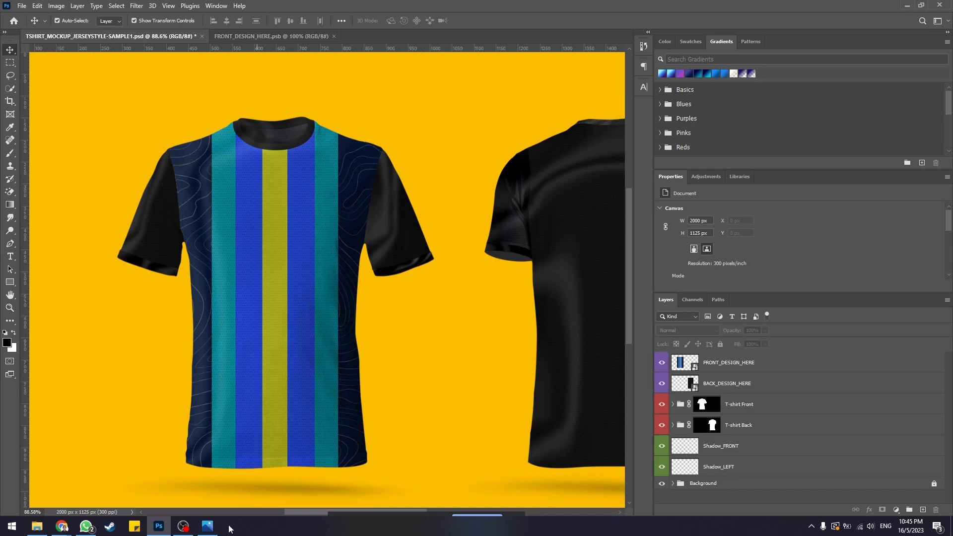
{"action": "left_click", "coordinate": [207, 526]}
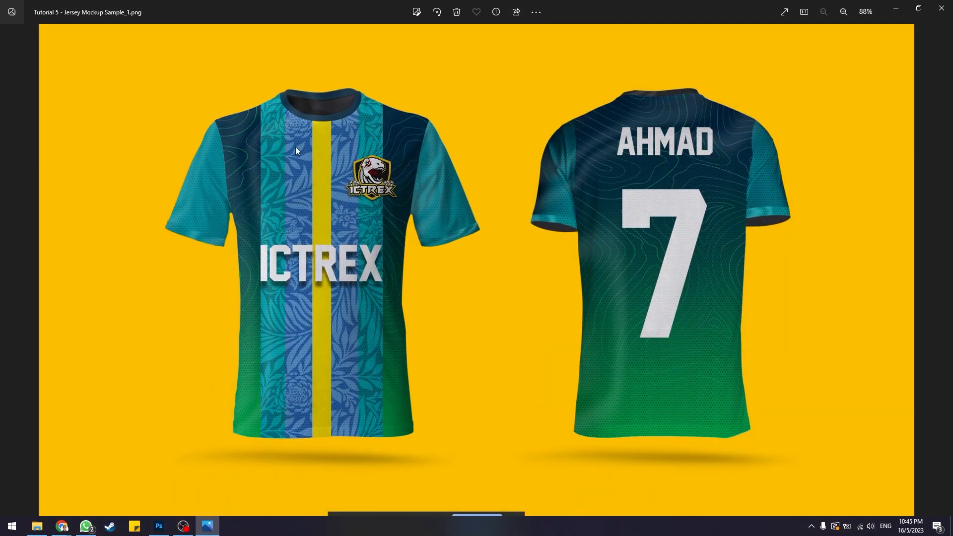
{"action": "left_click", "coordinate": [898, 7]}
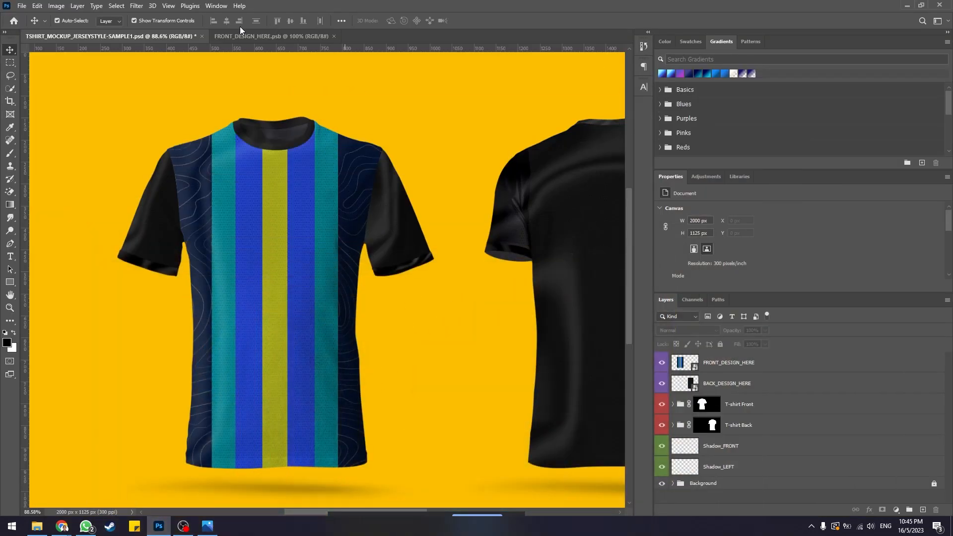
Open the abstract pattern smart object of the front design in Illustrator, keeping the changes made outside Illustrator
{"action": "left_click", "coordinate": [263, 36]}
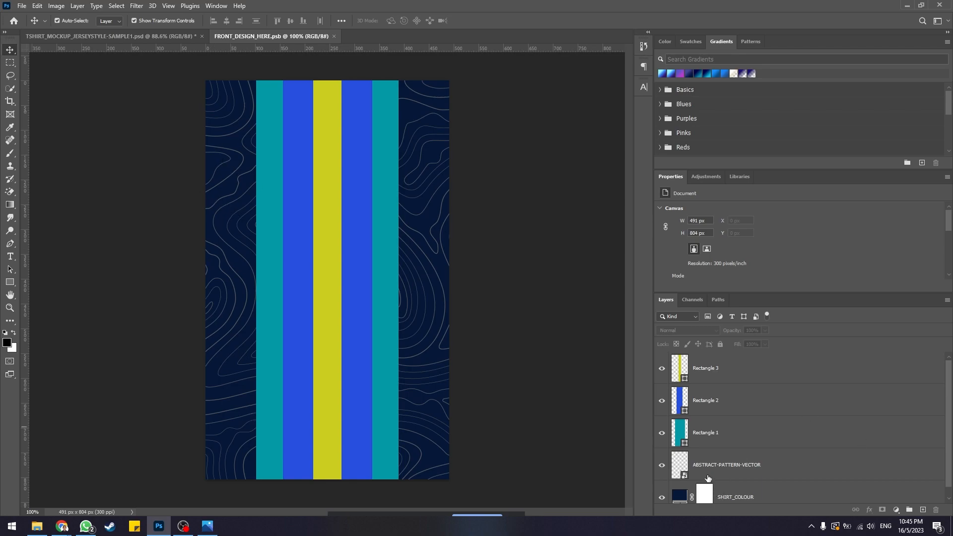
{"action": "scroll", "coordinate": [710, 479], "scroll_direction": "down", "scroll_amount": 1}
{"action": "left_click", "coordinate": [684, 457]}
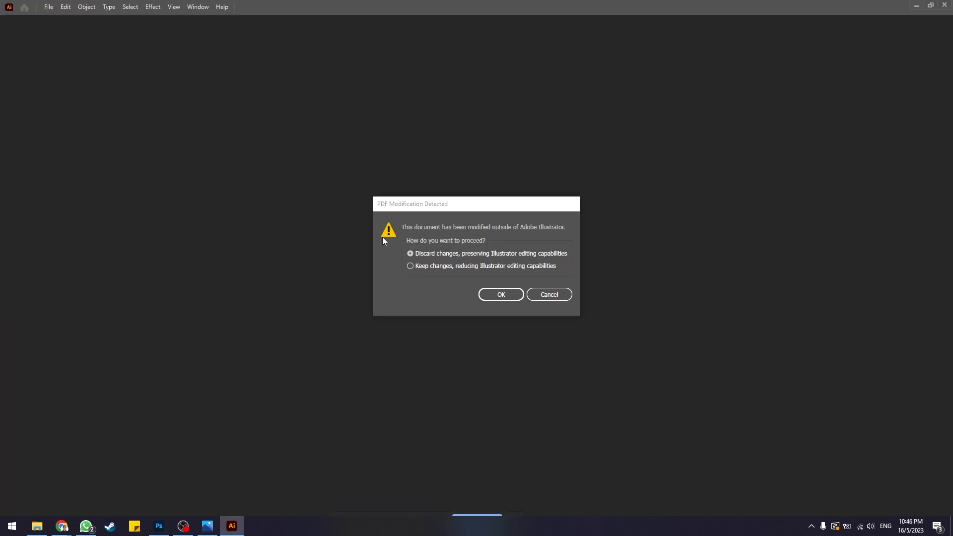
{"action": "left_click", "coordinate": [448, 267]}
{"action": "left_click", "coordinate": [501, 295]}
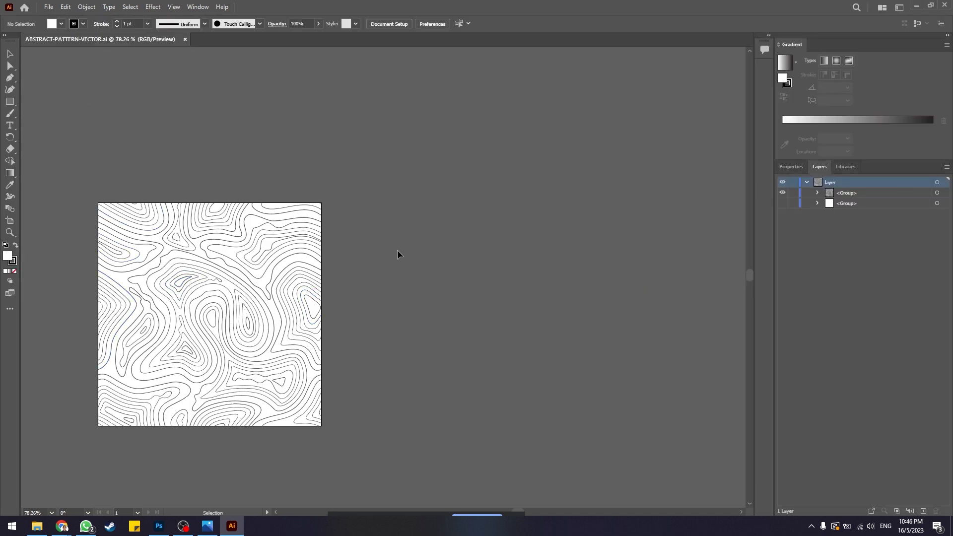
Set the row size of Illustrator's Layers panel to 50 pixels for larger layer thumbnails
{"action": "key", "text": "ctrl+0"}
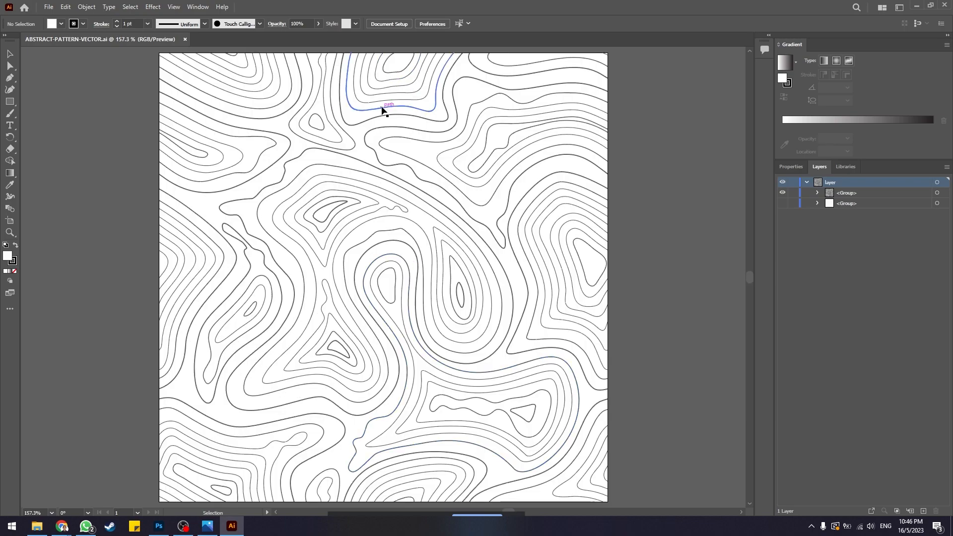
{"action": "left_click", "coordinate": [817, 192]}
{"action": "left_click", "coordinate": [818, 193]}
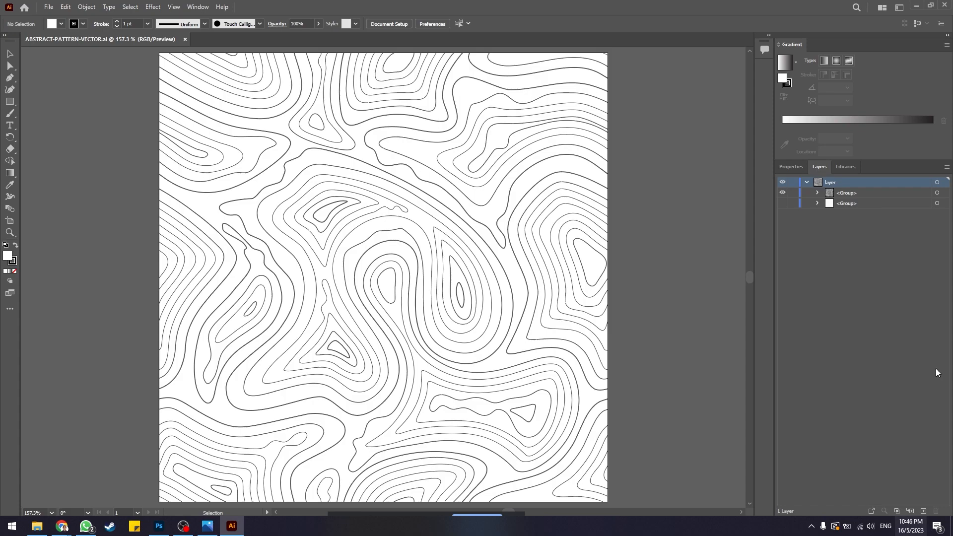
{"action": "left_click", "coordinate": [946, 167]}
{"action": "left_click", "coordinate": [865, 427]}
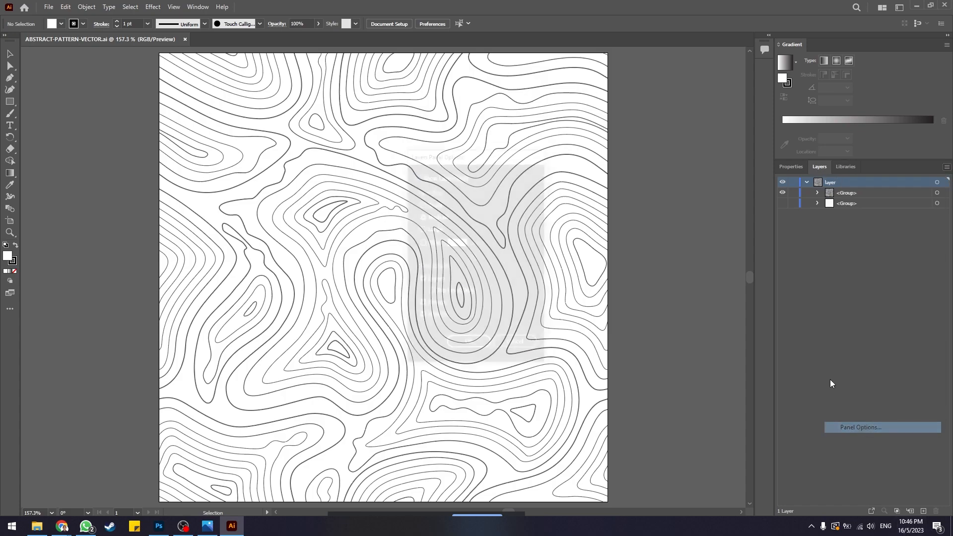
{"action": "left_click", "coordinate": [421, 244]}
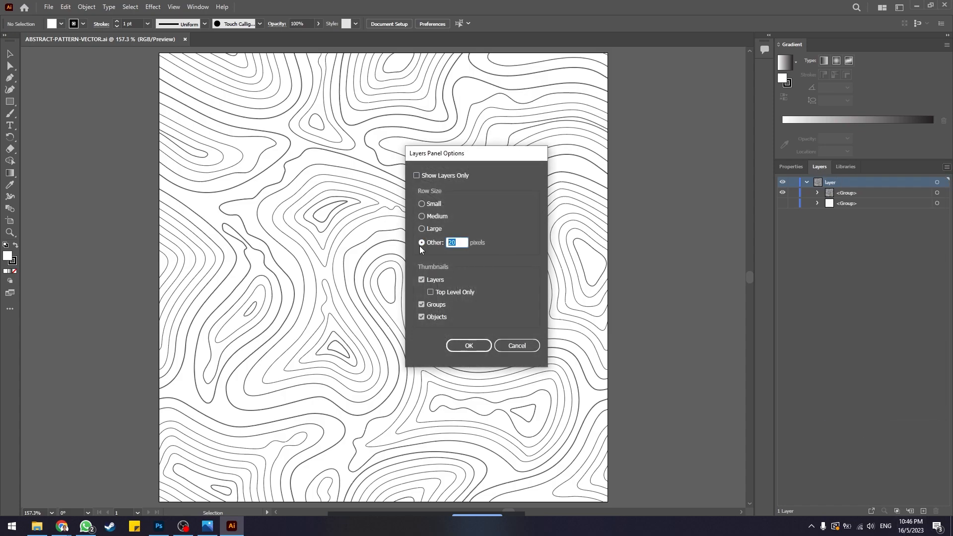
{"action": "type", "text": "50"}
{"action": "key", "text": "Return"}
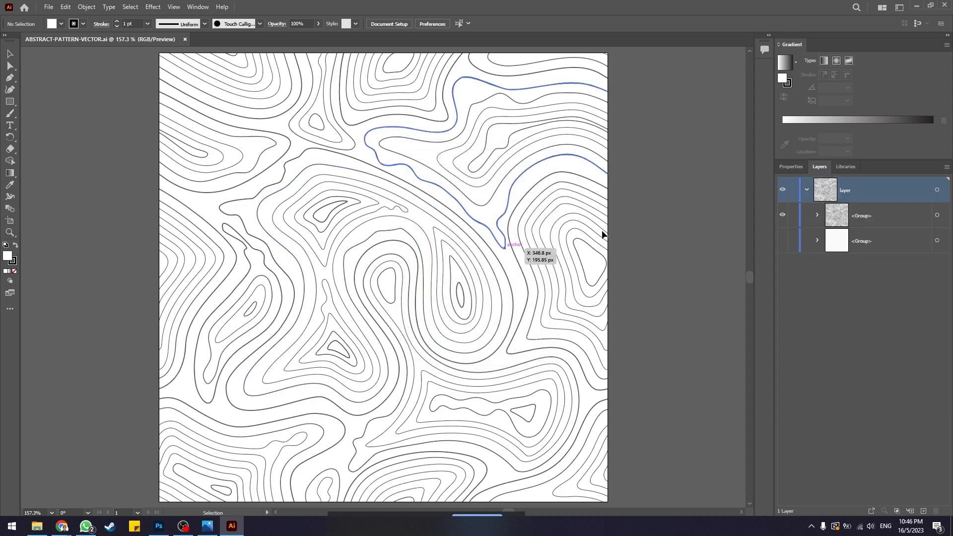
Examine the line pattern group and the white background group, showing the background briefly and hiding it again
{"action": "left_click", "coordinate": [846, 224]}
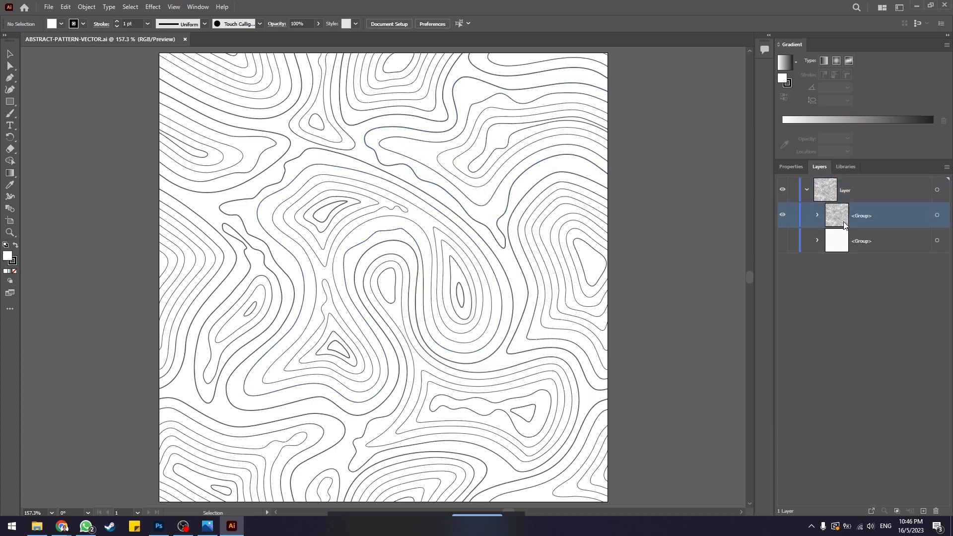
{"action": "left_click", "coordinate": [937, 215]}
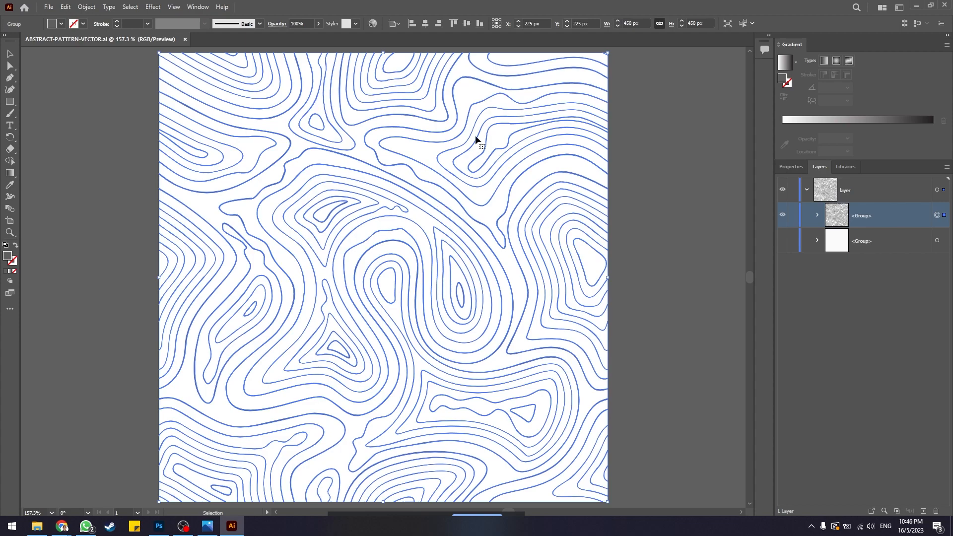
{"action": "left_click", "coordinate": [846, 251]}
{"action": "left_click", "coordinate": [782, 240]}
{"action": "left_click", "coordinate": [783, 240]}
{"action": "left_click", "coordinate": [880, 223]}
{"action": "left_click", "coordinate": [540, 222]}
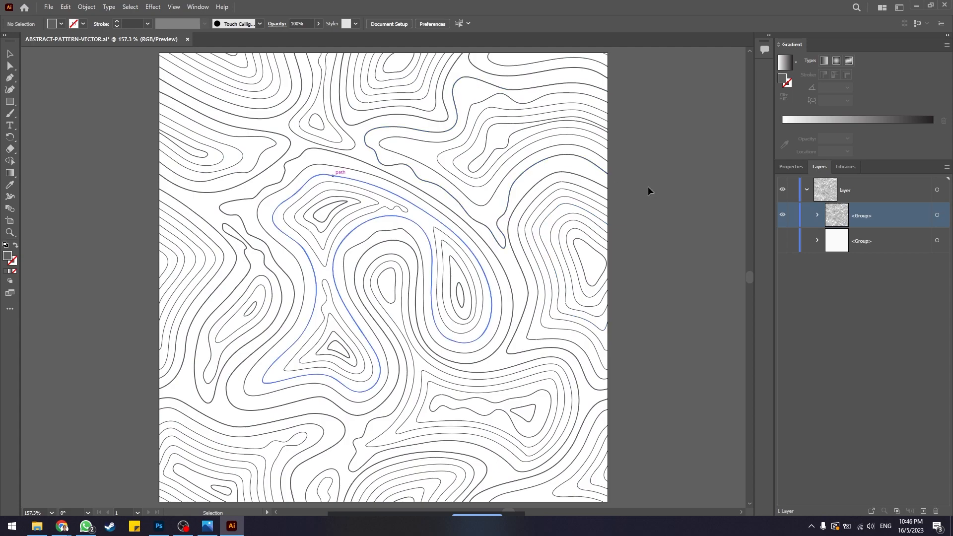
Select the line pattern group, save the pattern document with its white background hidden, and close Illustrator to return to Photoshop
{"action": "key", "text": "a"}
{"action": "left_click", "coordinate": [938, 218]}
{"action": "key", "text": "v"}
{"action": "key", "text": "ctrl+s"}
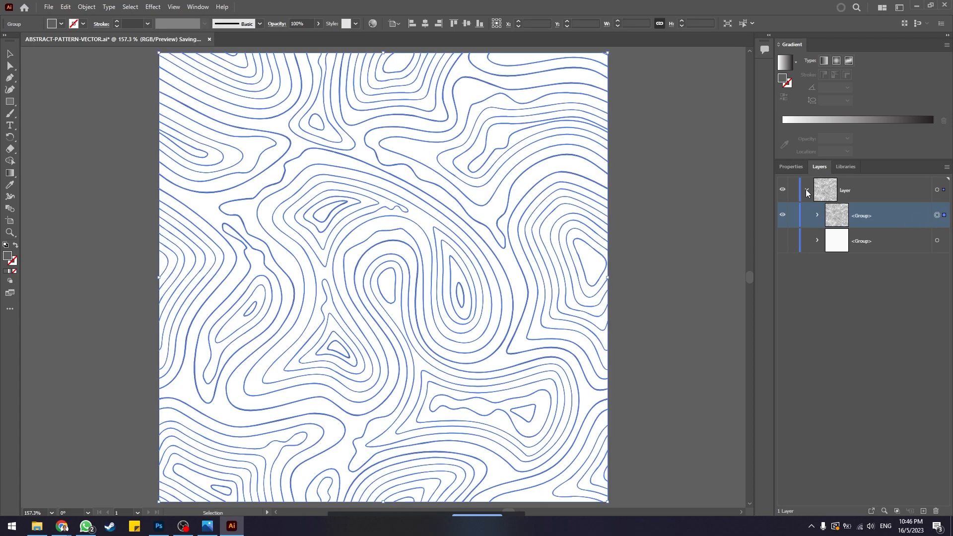
{"action": "left_click", "coordinate": [666, 171]}
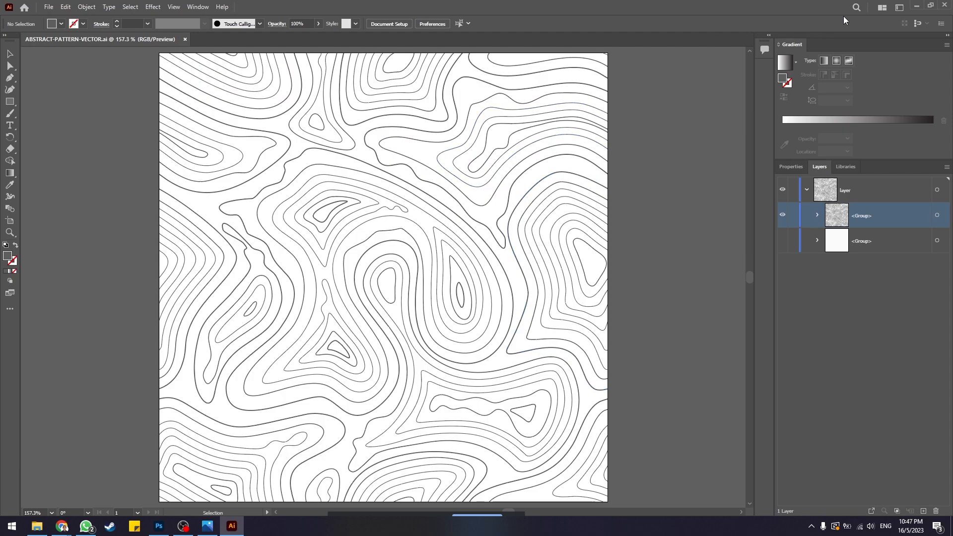
{"action": "left_click", "coordinate": [945, 5]}
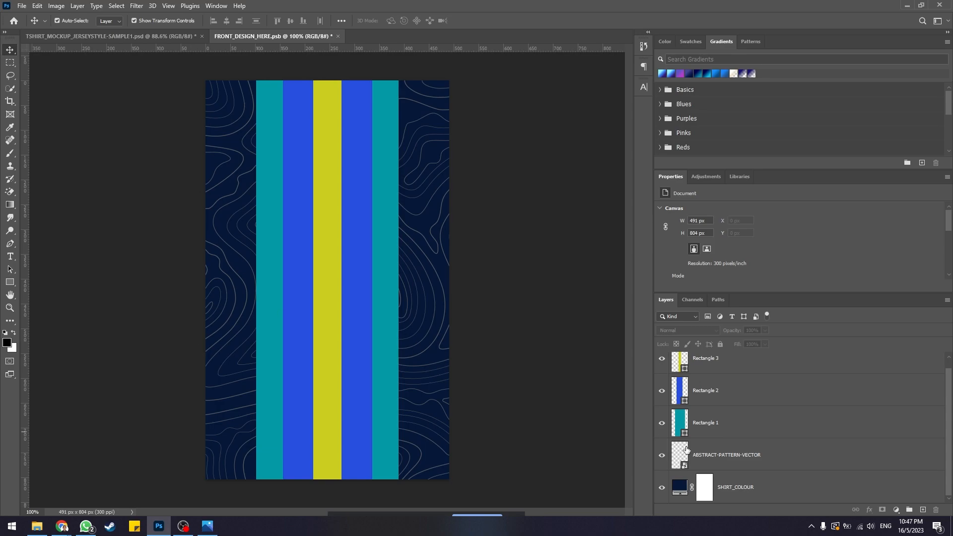
Add a Gradient Overlay effect to the ABSTRACT-PATTERN-VECTOR layer, keeping its settings dialog clear of the artwork
{"action": "left_click", "coordinate": [696, 463]}
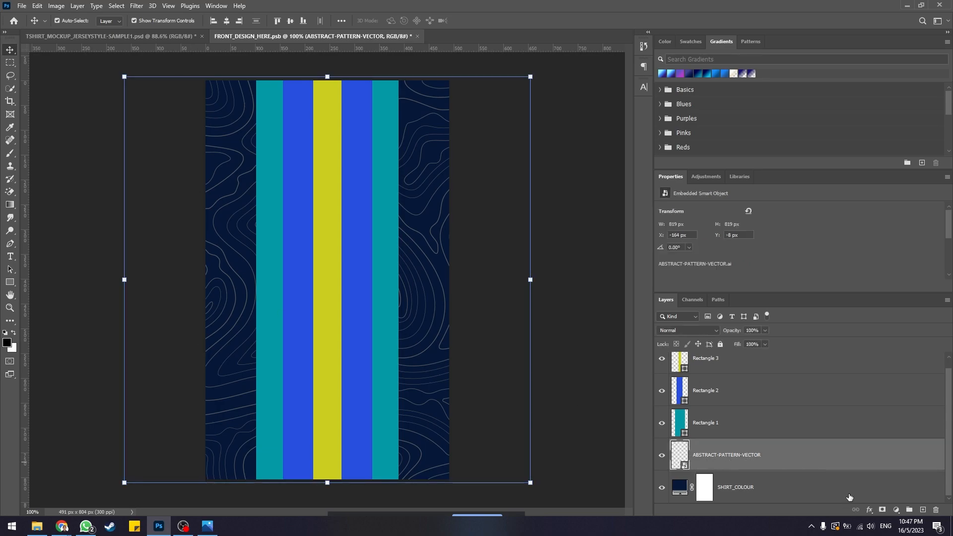
{"action": "left_click", "coordinate": [870, 511]}
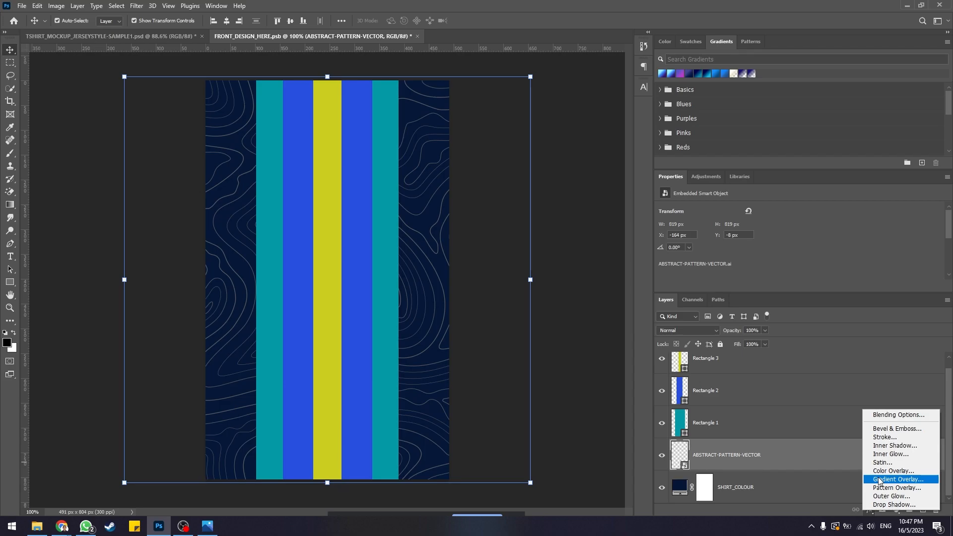
{"action": "left_click", "coordinate": [880, 480]}
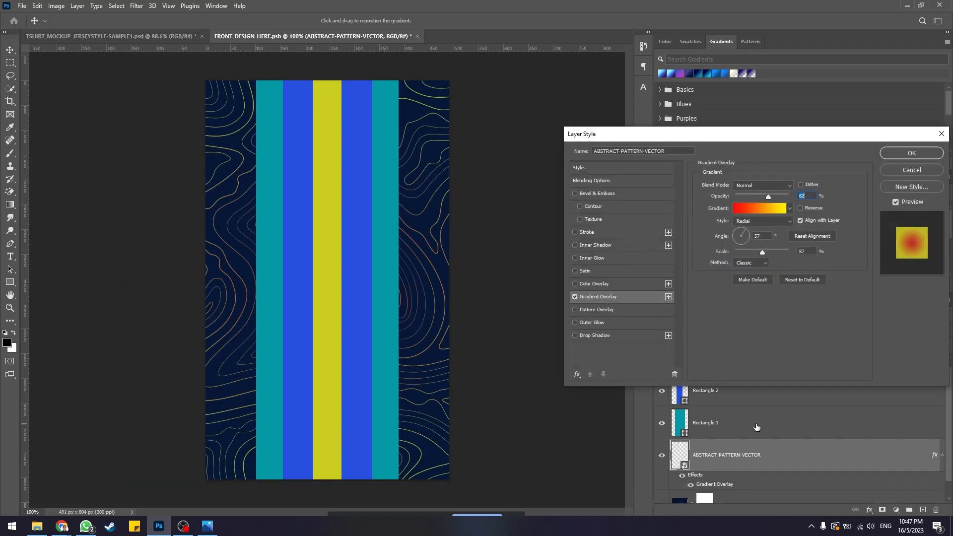
{"action": "left_click_drag", "start_coordinate": [762, 138], "coordinate": [638, 131]}
Set the starting colour stop of the pattern's overlay gradient to bright green 8aff00
{"action": "left_click", "coordinate": [678, 198]}
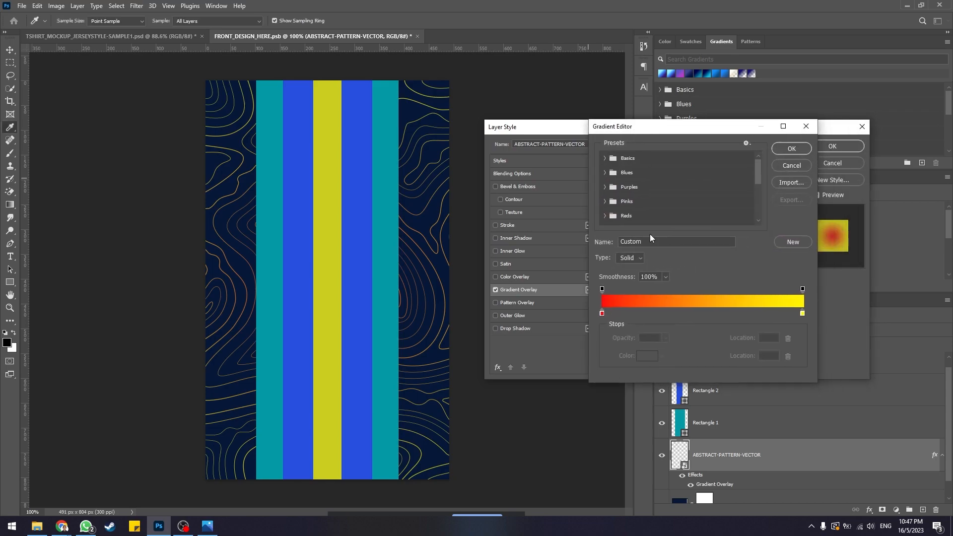
{"action": "left_click", "coordinate": [600, 314]}
{"action": "double_click", "coordinate": [600, 312]}
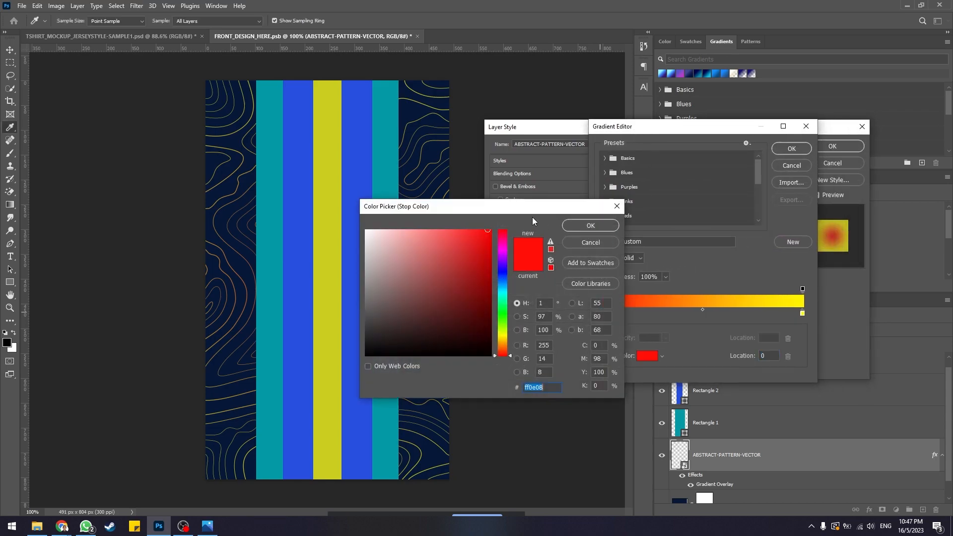
{"action": "left_click_drag", "start_coordinate": [535, 218], "coordinate": [614, 230]}
{"action": "left_click_drag", "start_coordinate": [585, 324], "coordinate": [585, 347]}
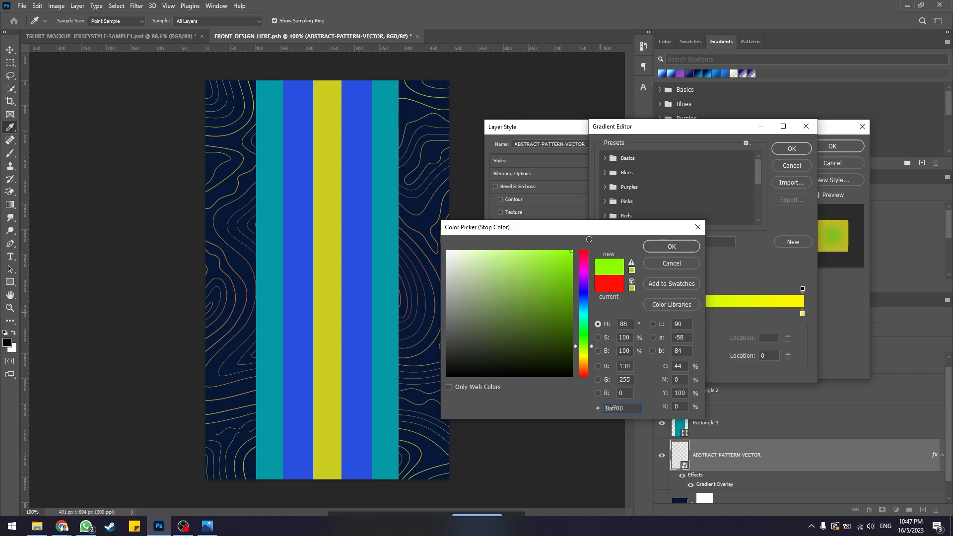
{"action": "left_click", "coordinate": [671, 246]}
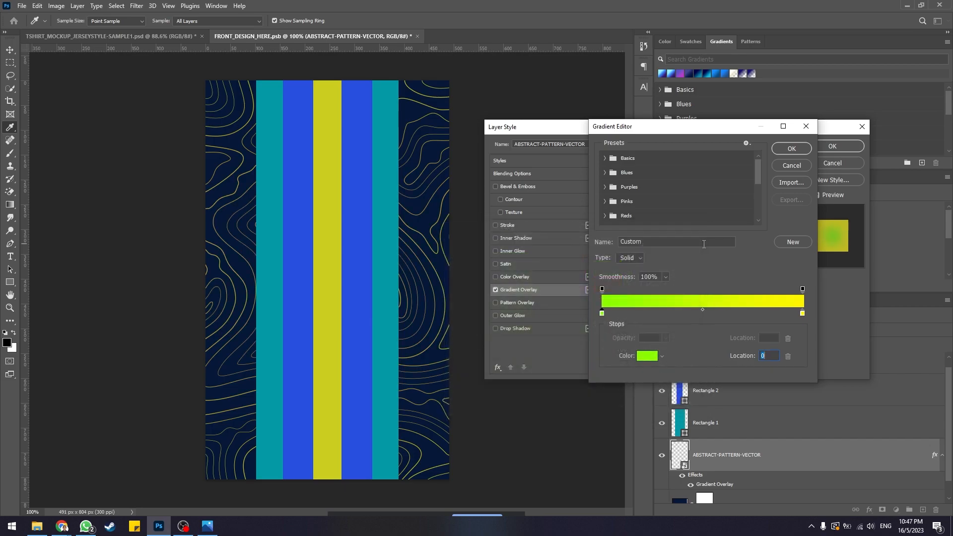
Set the end colour stop of the overlay gradient to dark blue 012393 and accept the edited gradient
{"action": "left_click", "coordinate": [803, 313]}
{"action": "double_click", "coordinate": [803, 314]}
{"action": "left_click_drag", "start_coordinate": [583, 291], "coordinate": [585, 297]}
{"action": "left_click", "coordinate": [502, 251]}
{"action": "left_click_drag", "start_coordinate": [521, 263], "coordinate": [592, 224]}
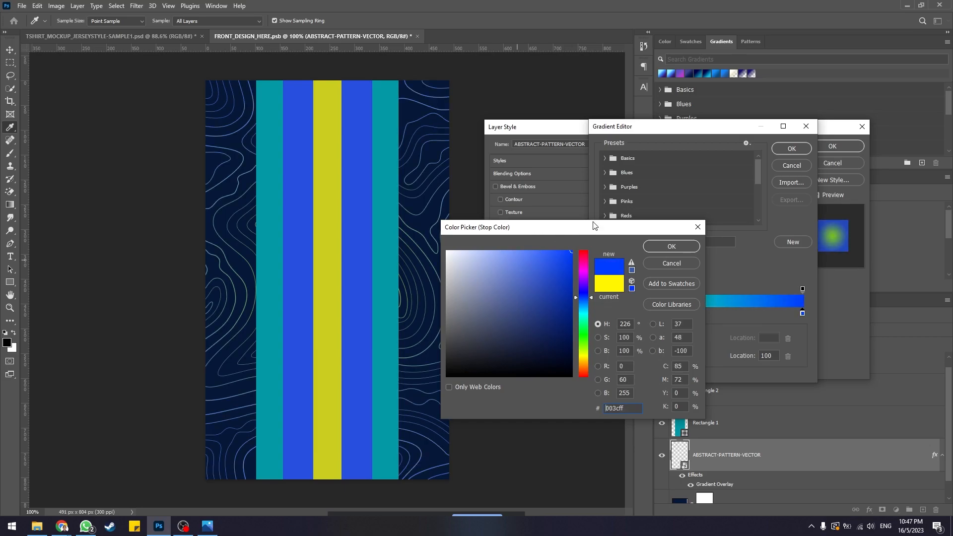
{"action": "left_click", "coordinate": [572, 304]}
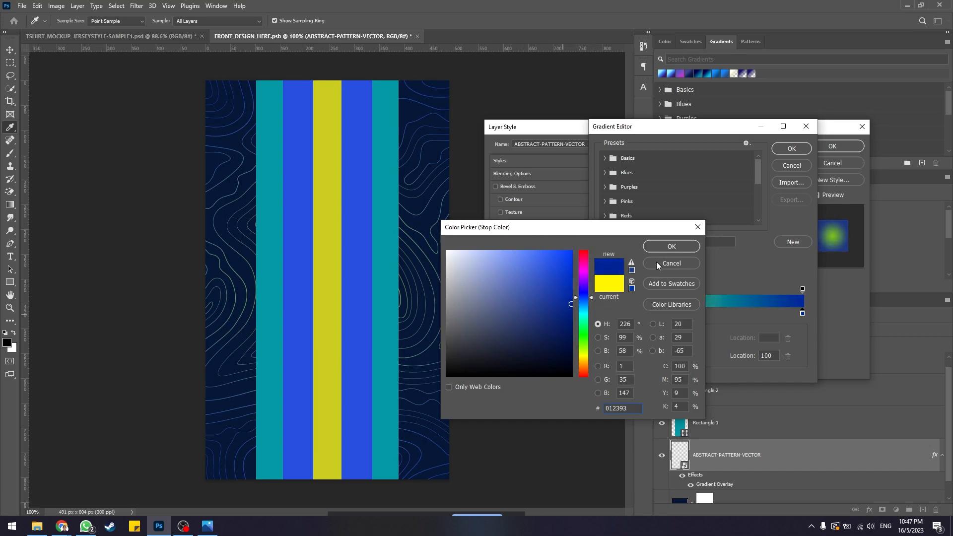
{"action": "left_click", "coordinate": [672, 246]}
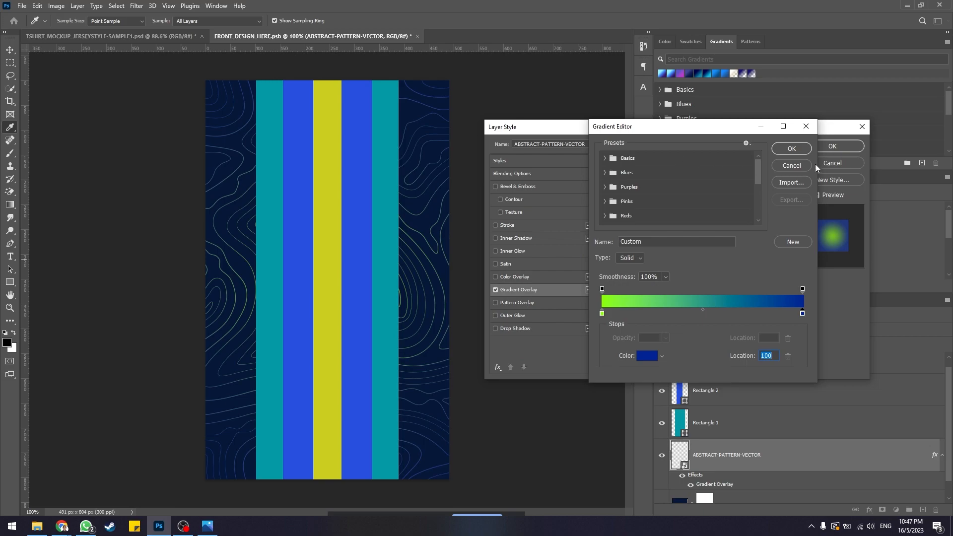
{"action": "left_click", "coordinate": [793, 149]}
Make the gradient overlay Linear at a 94° angle and apply the layer style
{"action": "left_click", "coordinate": [684, 181]}
{"action": "left_click", "coordinate": [684, 182]}
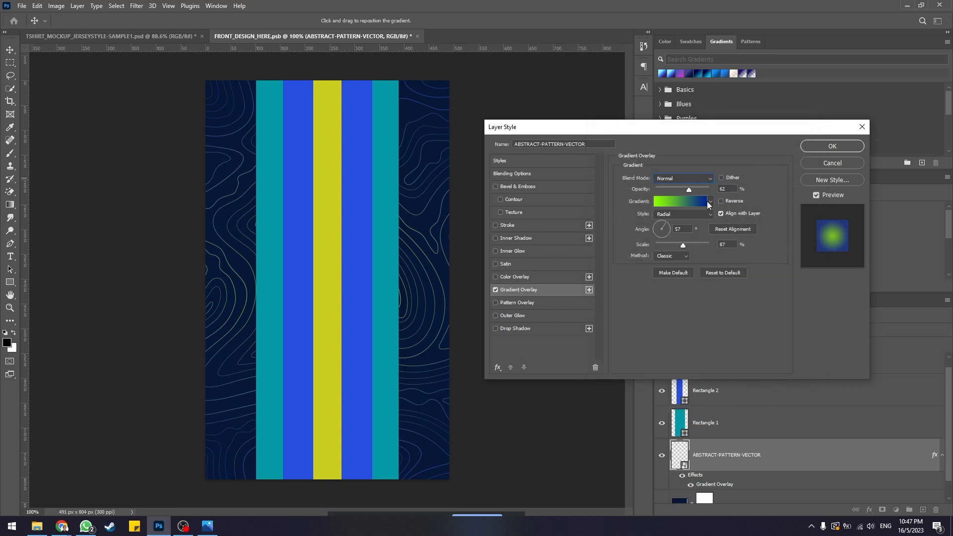
{"action": "left_click", "coordinate": [663, 218]}
{"action": "left_click", "coordinate": [672, 224]}
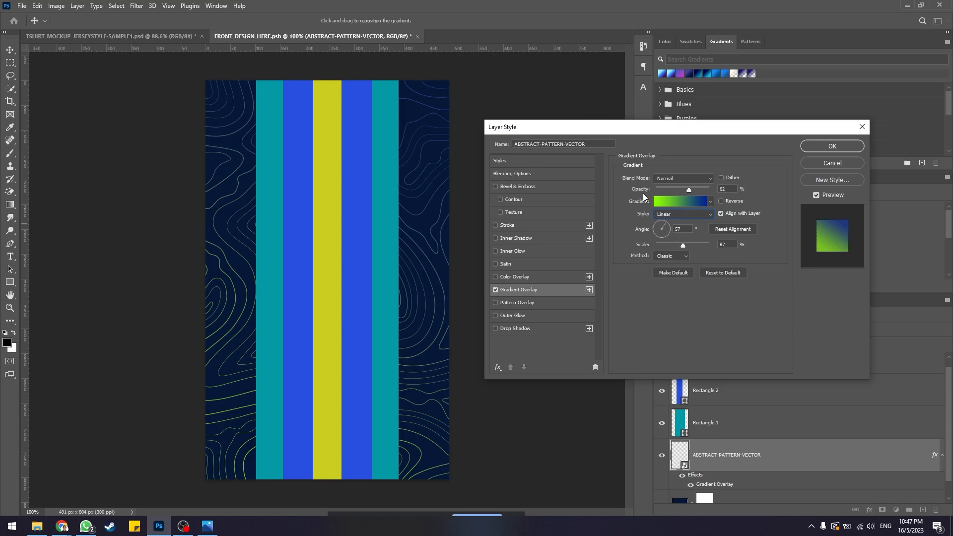
{"action": "left_click_drag", "start_coordinate": [670, 227], "coordinate": [662, 226]}
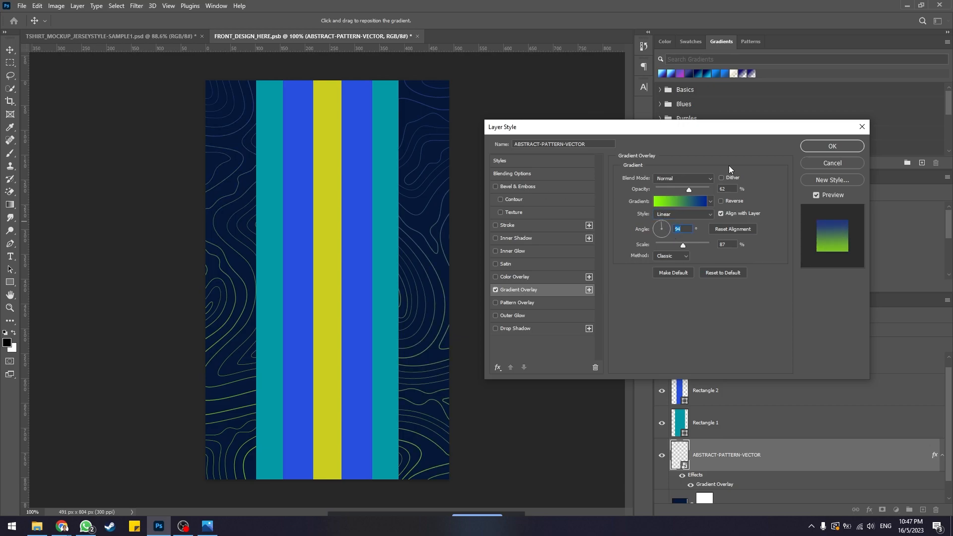
{"action": "left_click", "coordinate": [824, 145]}
Save the front design, compare the updated shirt mockup with the sample jersey image, and return to the front design document
{"action": "left_click", "coordinate": [579, 164]}
{"action": "key", "text": "ctrl+s"}
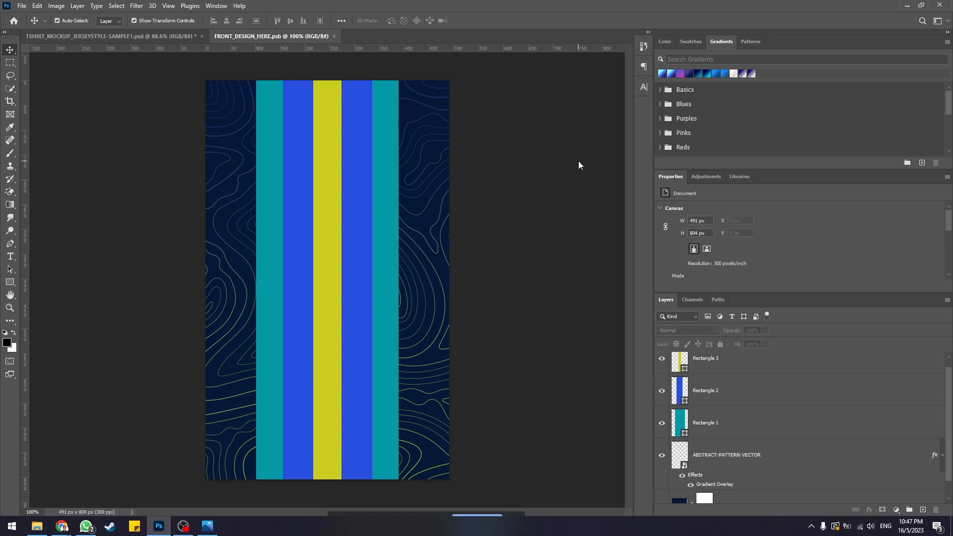
{"action": "left_click", "coordinate": [110, 36]}
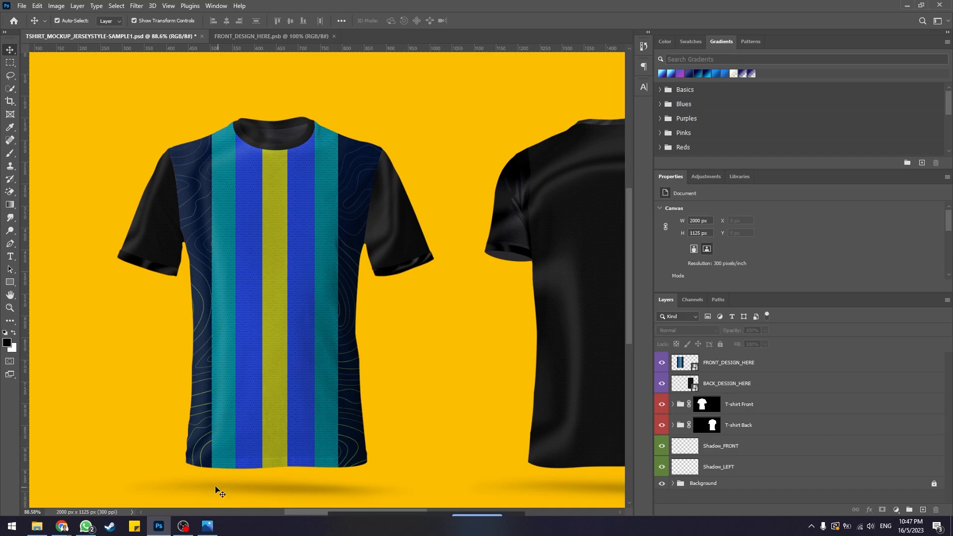
{"action": "left_click", "coordinate": [205, 529]}
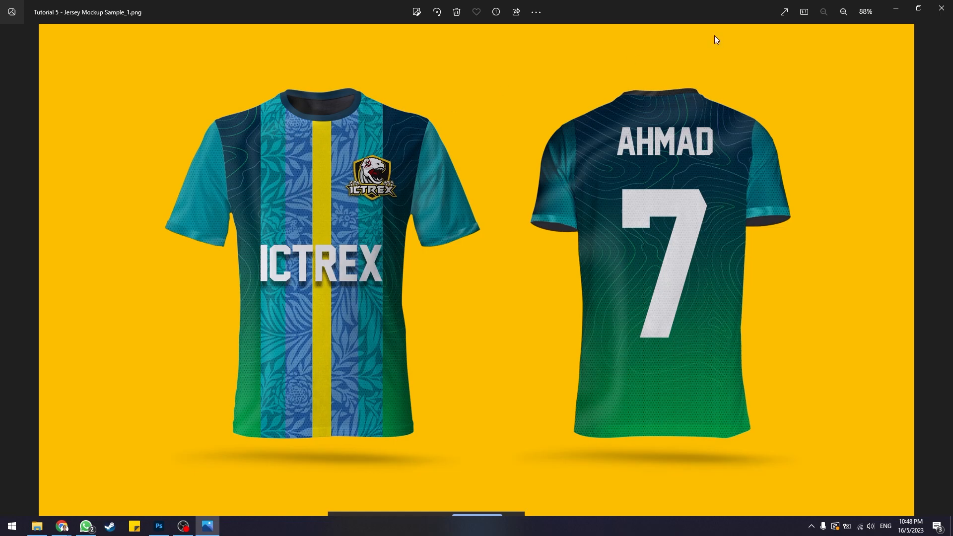
{"action": "left_click", "coordinate": [896, 8]}
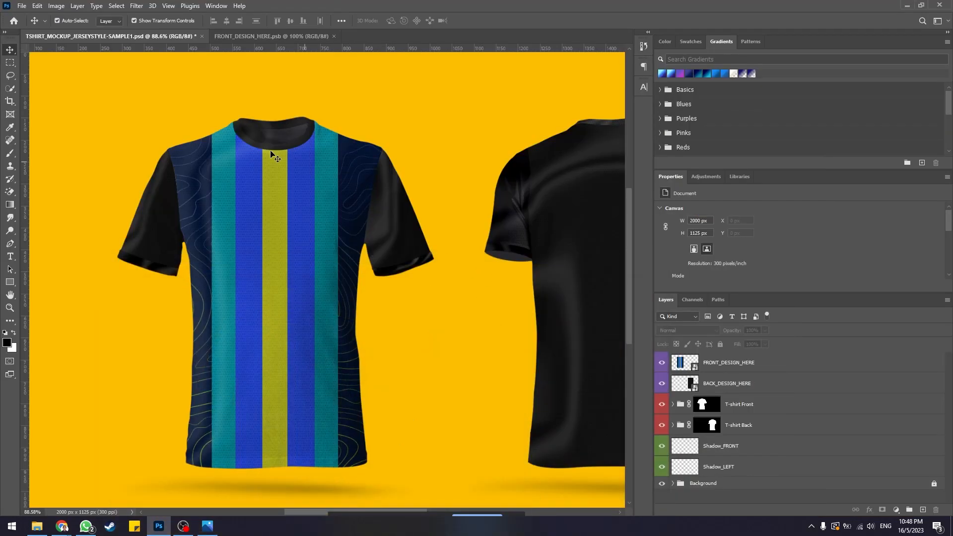
{"action": "left_click", "coordinate": [248, 37]}
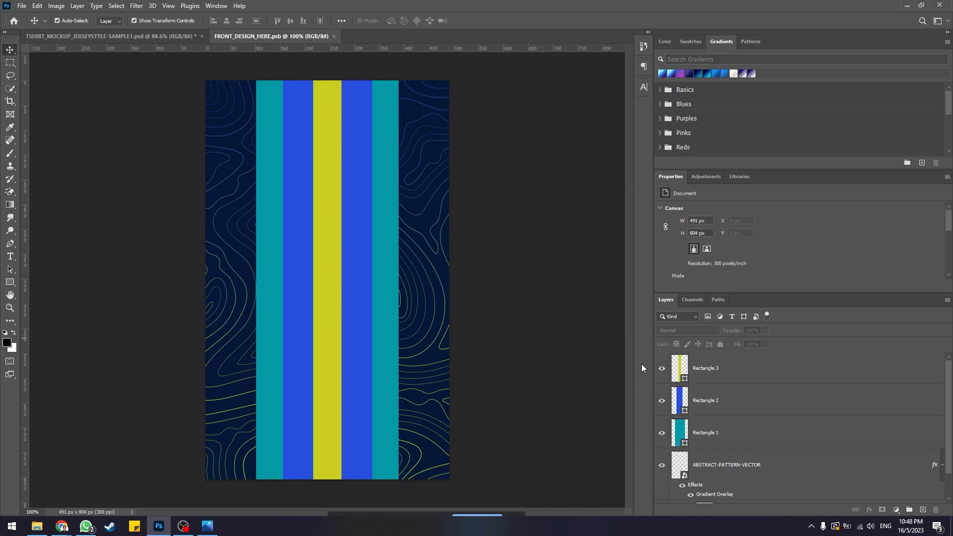
{"action": "left_click", "coordinate": [390, 250]}
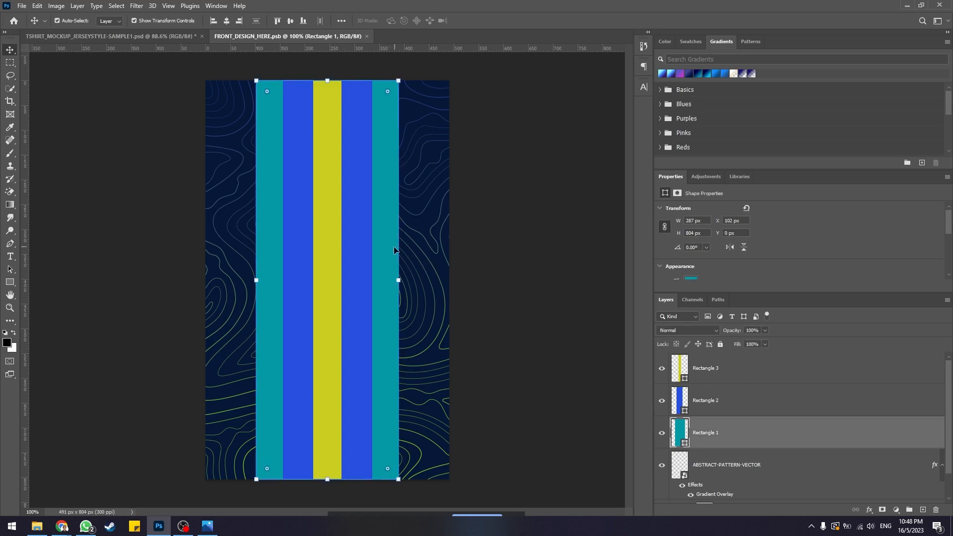
{"action": "left_click", "coordinate": [362, 225]}
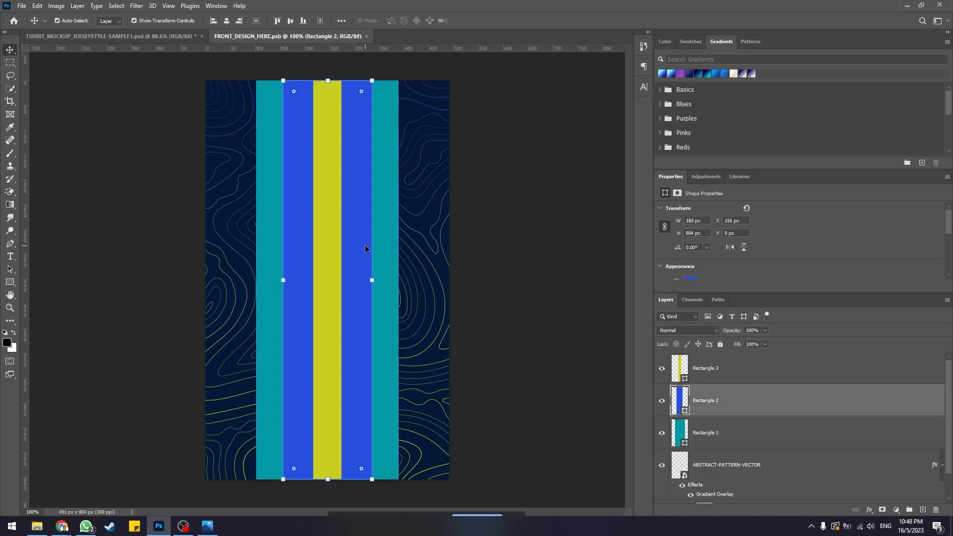
{"action": "left_click", "coordinate": [511, 179]}
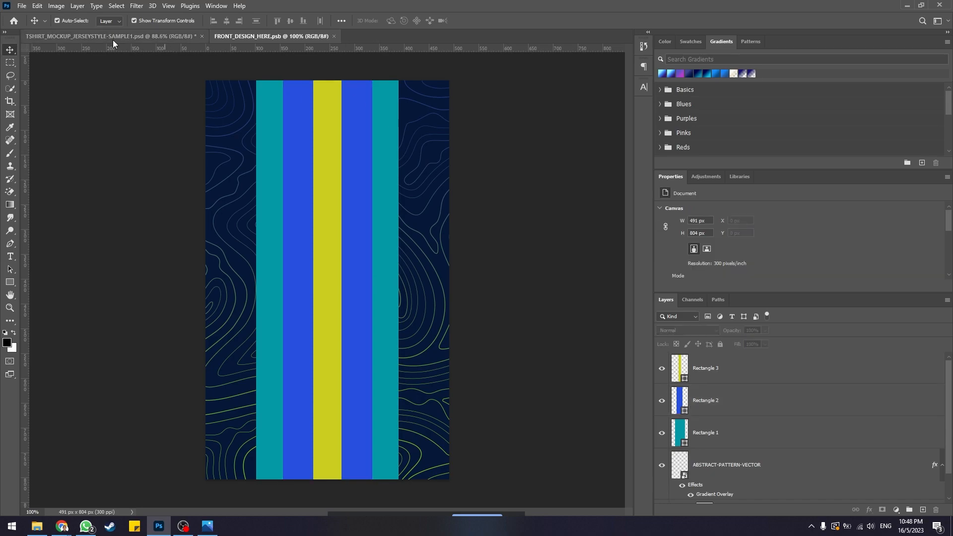
Place FLORAL-PATTERN-VECTOR.ai as an embedded smart object in the front design, cropped to its bounding box
{"action": "left_click", "coordinate": [22, 6]}
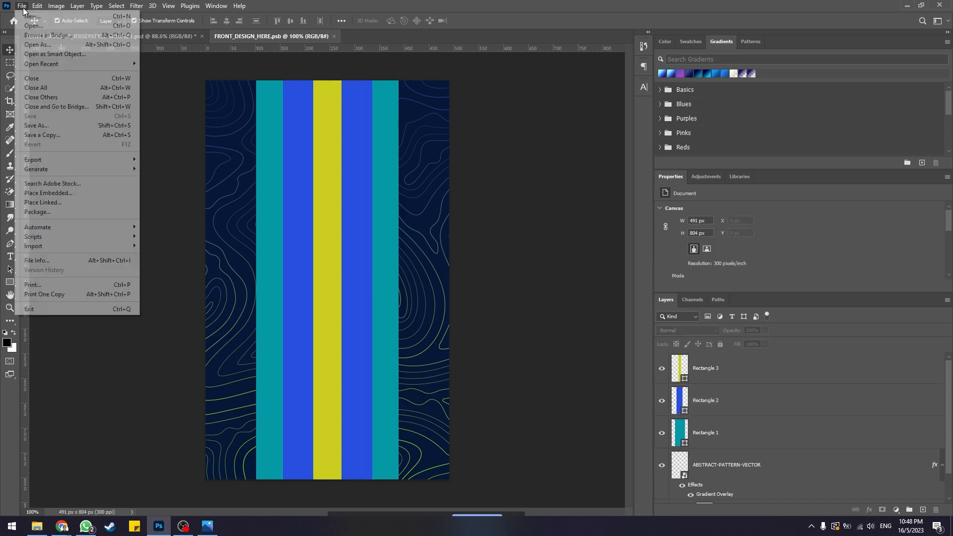
{"action": "left_click", "coordinate": [48, 193]}
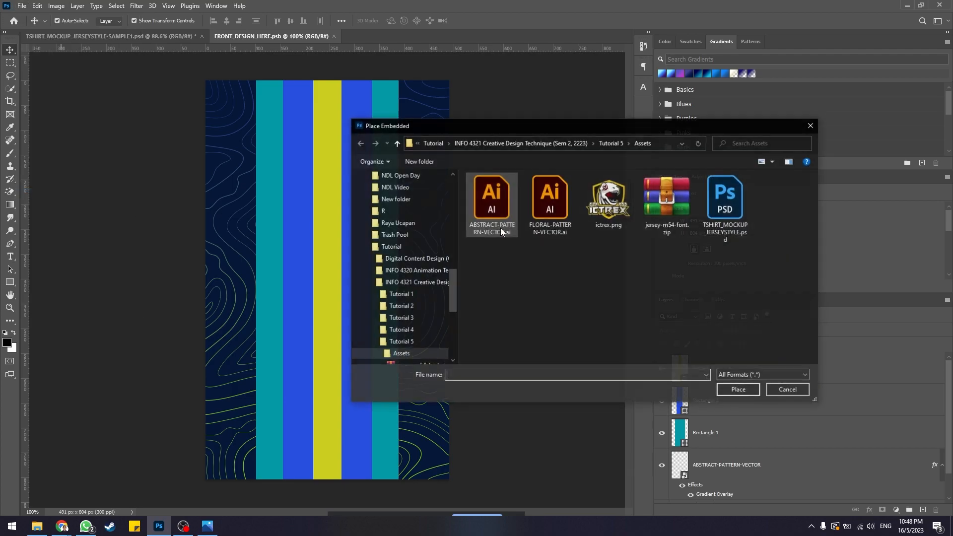
{"action": "left_click", "coordinate": [563, 233]}
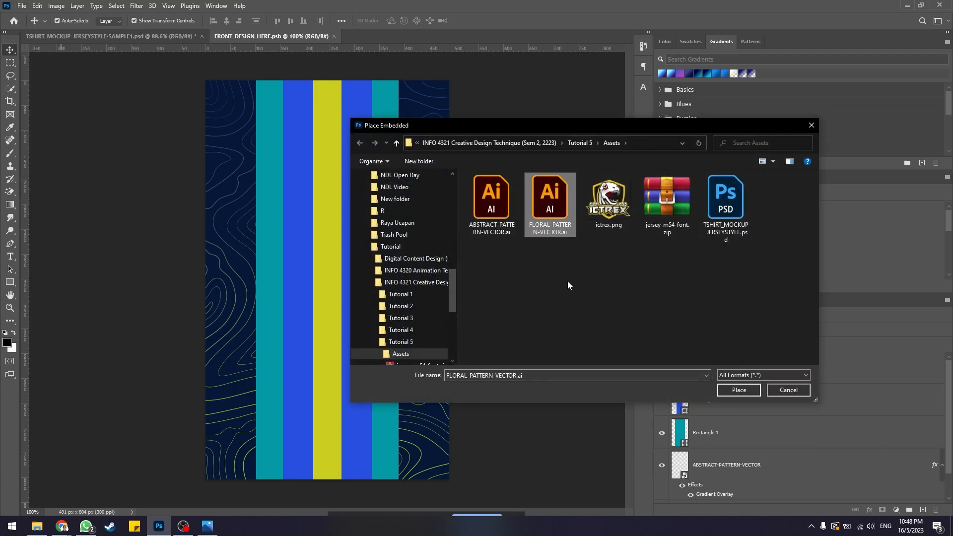
{"action": "double_click", "coordinate": [551, 230]}
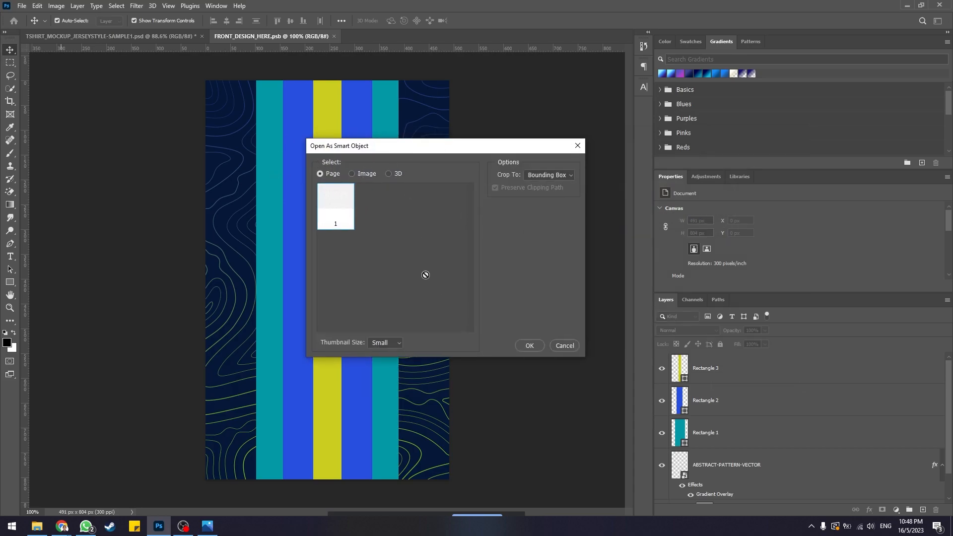
{"action": "left_click", "coordinate": [528, 346]}
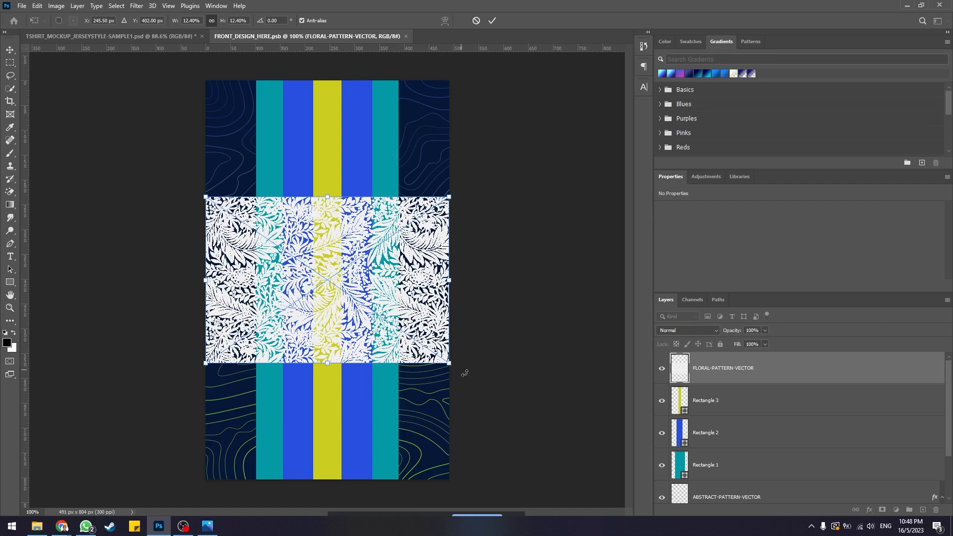
Scale the unrotated floral pattern to about 31.29% around its centre so that it covers the whole front canvas
{"action": "left_click_drag", "start_coordinate": [464, 374], "coordinate": [246, 421]}
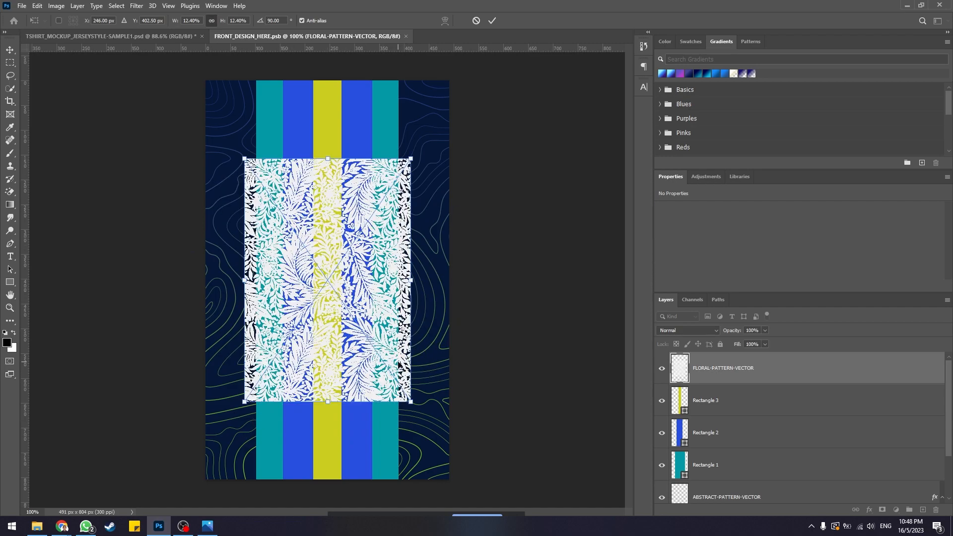
{"action": "key", "text": "ctrl+z"}
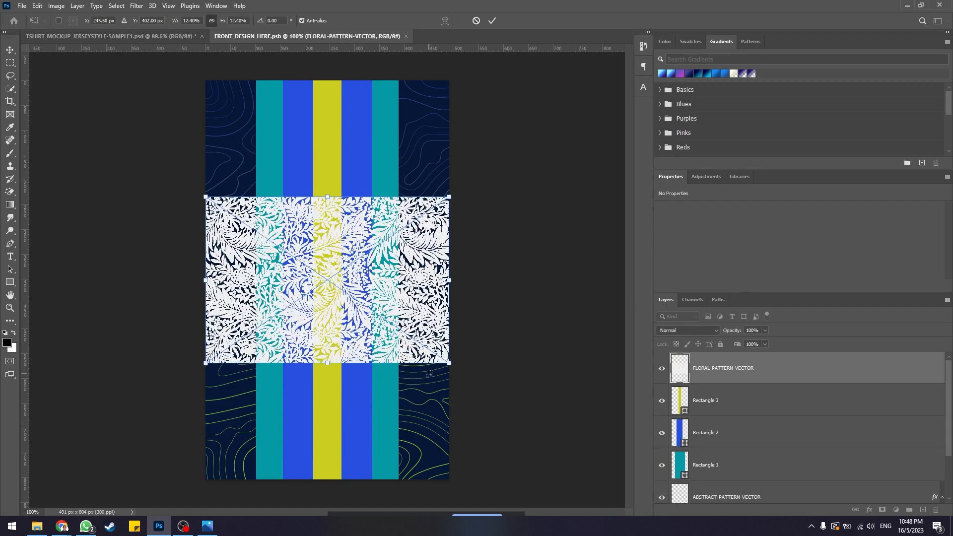
{"action": "left_click_drag", "start_coordinate": [452, 363], "coordinate": [601, 535]}
{"action": "left_click", "coordinate": [493, 20]}
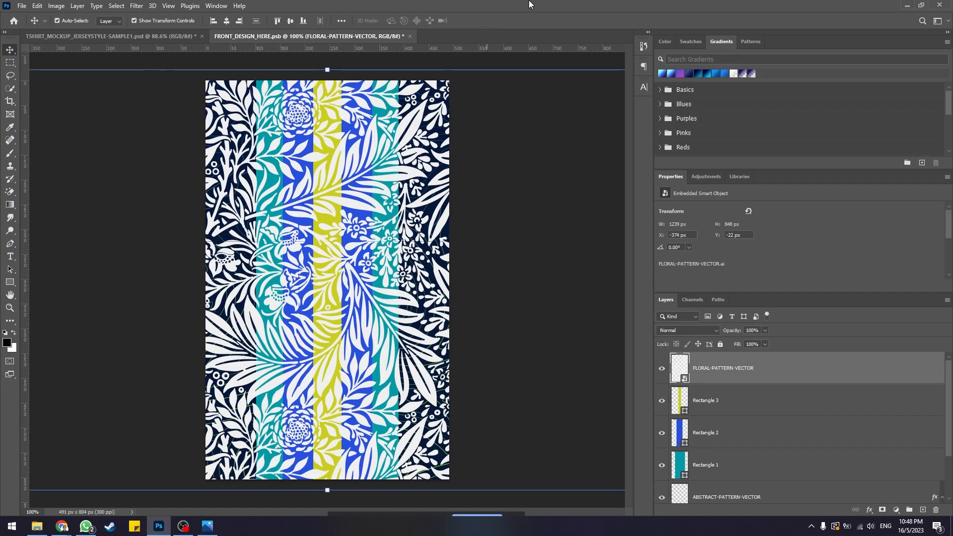
{"action": "key", "text": "ctrl+t"}
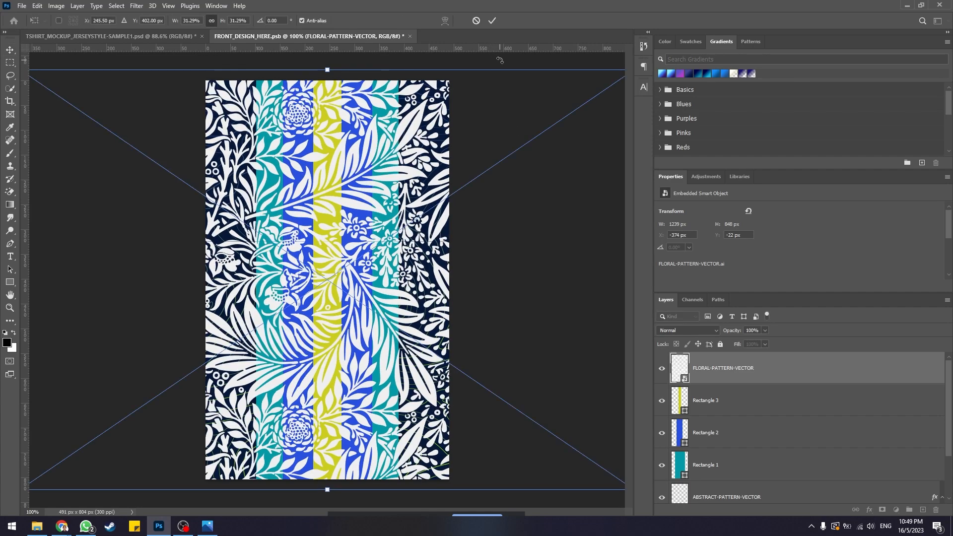
{"action": "left_click", "coordinate": [494, 20]}
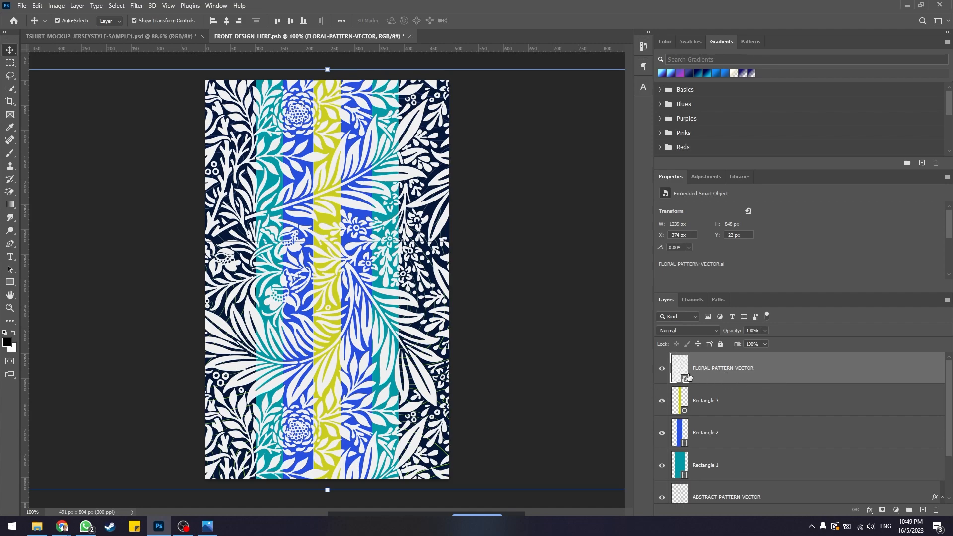
Move the FLORAL-PATTERN-VECTOR layer between Rectangle 3 and Rectangle 2, and clip it to the blue Rectangle 2
{"action": "left_click", "coordinate": [688, 435]}
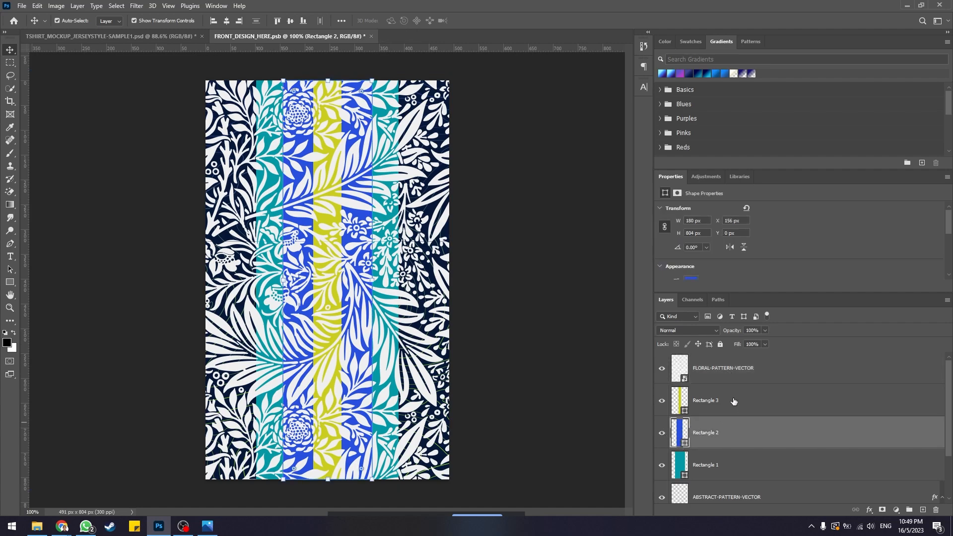
{"action": "left_click", "coordinate": [729, 371]}
{"action": "left_click_drag", "start_coordinate": [719, 373], "coordinate": [713, 416]}
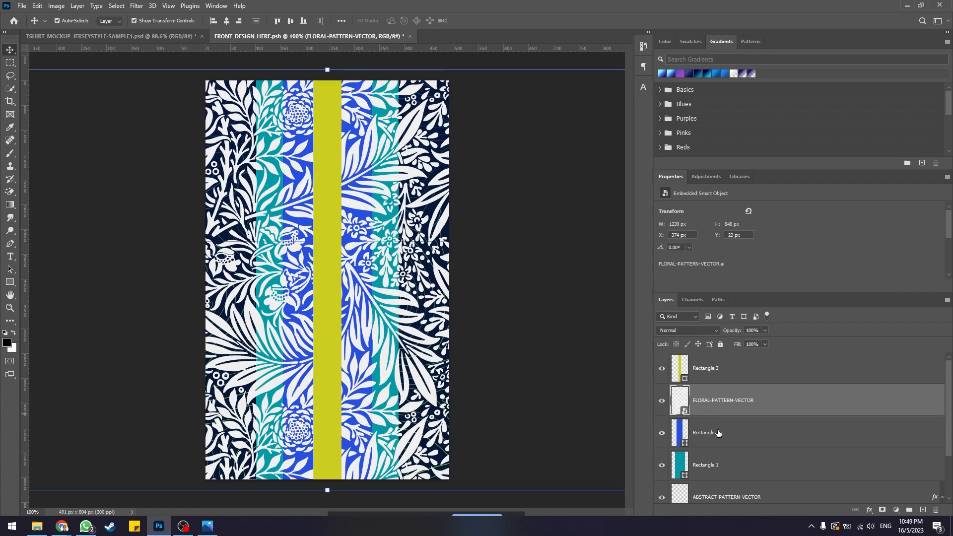
{"action": "left_click_drag", "start_coordinate": [718, 432], "coordinate": [715, 413]}
{"action": "left_click", "coordinate": [715, 414], "text": "alt"}
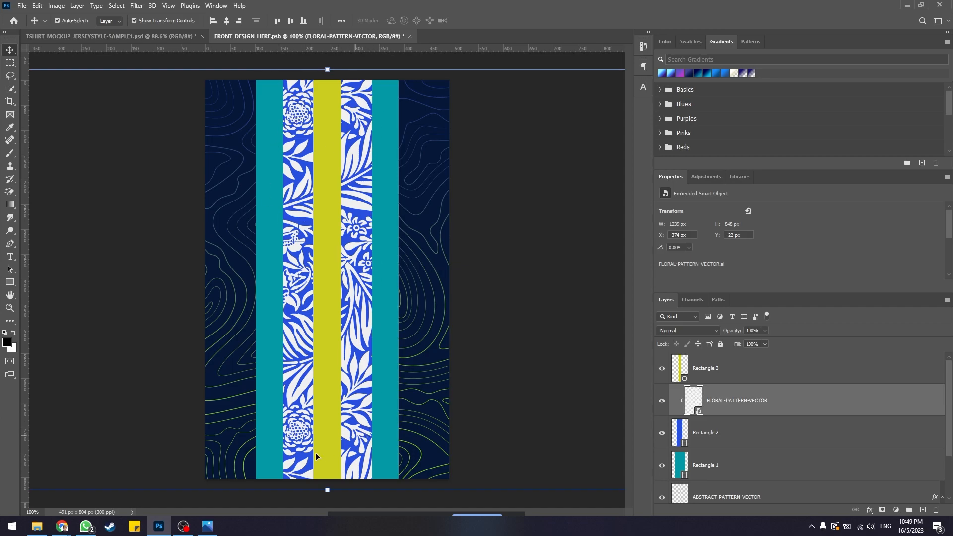
Check the sample jersey image and release the FLORAL-PATTERN-VECTOR layer's clipping mask from Rectangle 2
{"action": "left_click", "coordinate": [208, 526]}
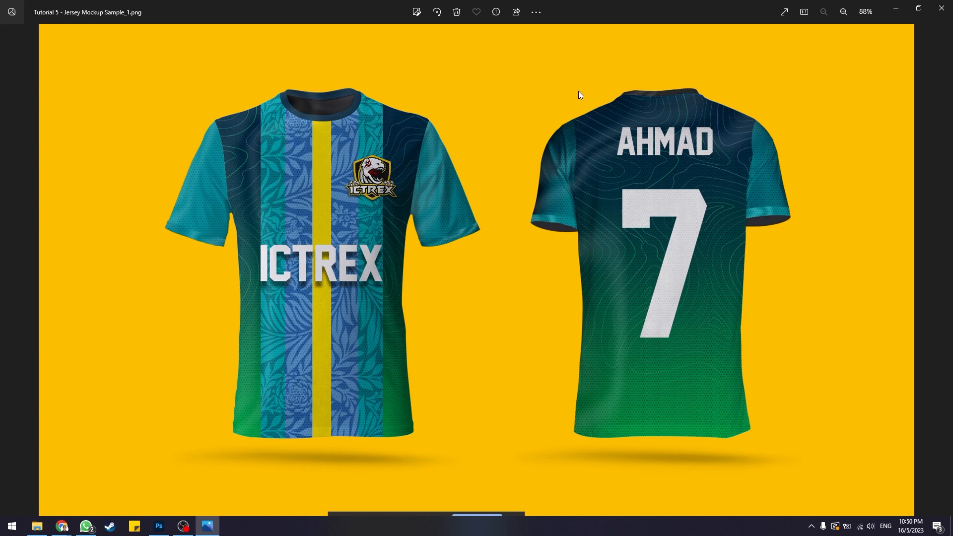
{"action": "left_click", "coordinate": [896, 11]}
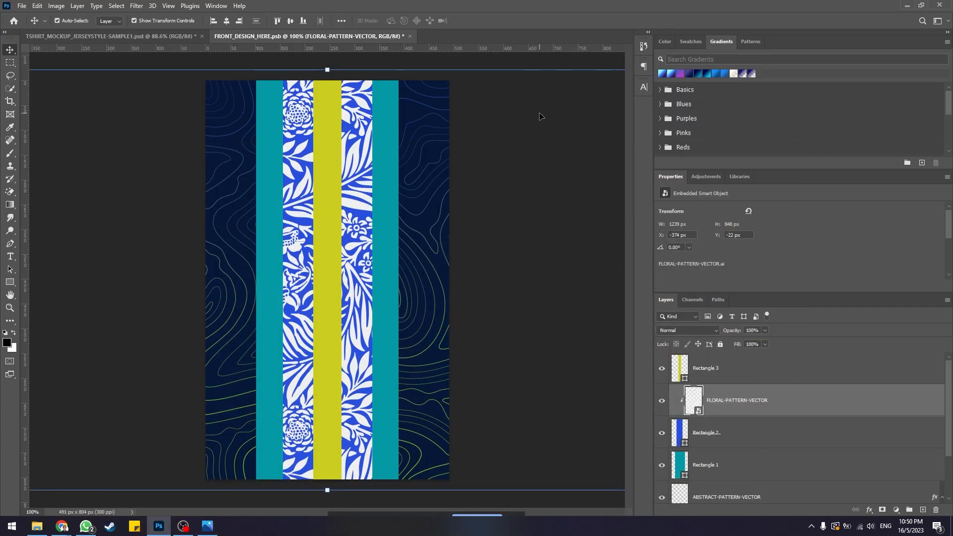
{"action": "key", "text": "ctrl+alt+g"}
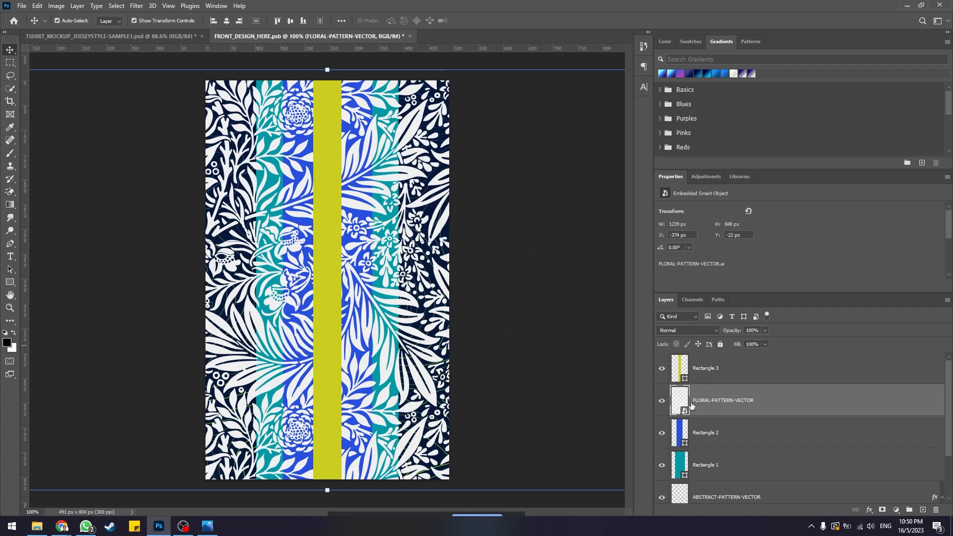
Group the Rectangle 2 and Rectangle 1 layers, check the group's contents and leave the group collapsed
{"action": "left_click", "coordinate": [711, 437]}
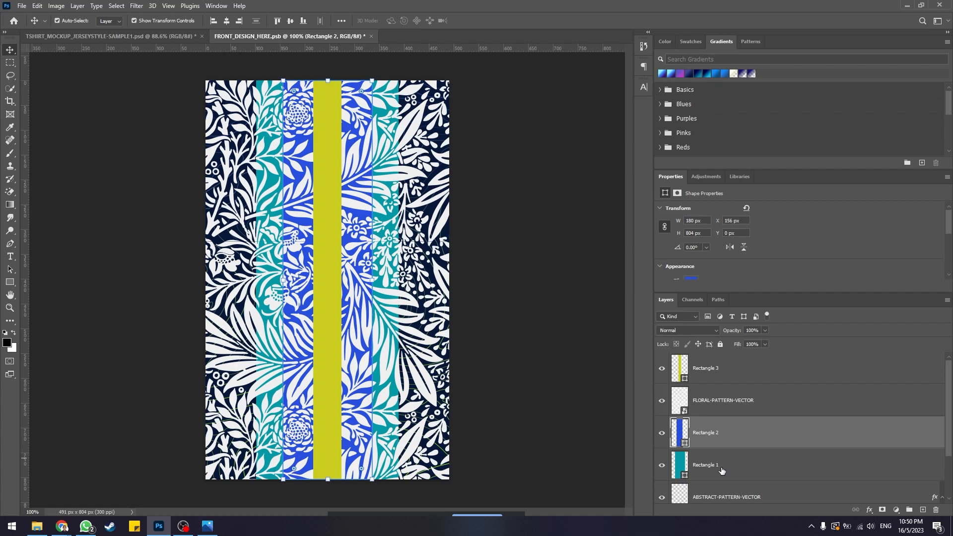
{"action": "left_click", "coordinate": [721, 469]}
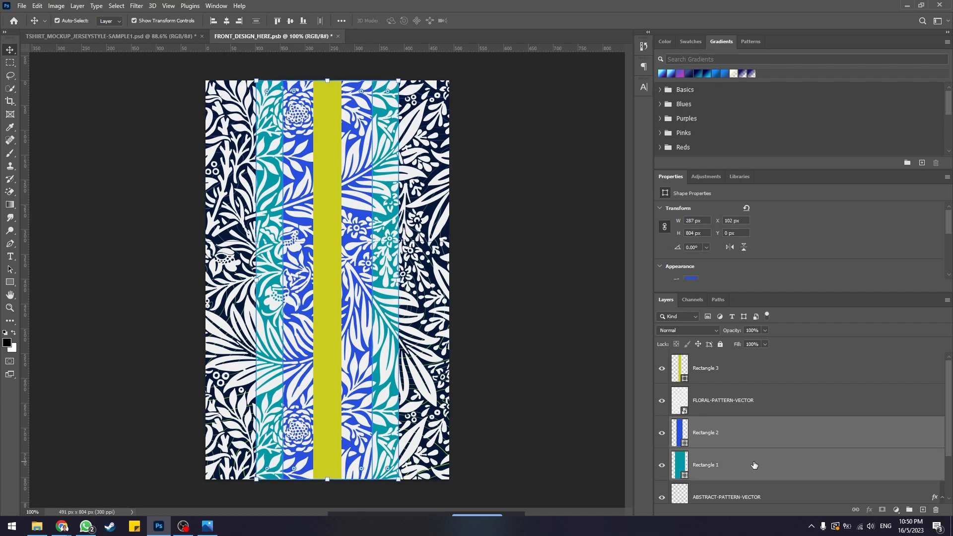
{"action": "left_click", "coordinate": [737, 408]}
{"action": "left_click", "coordinate": [734, 441]}
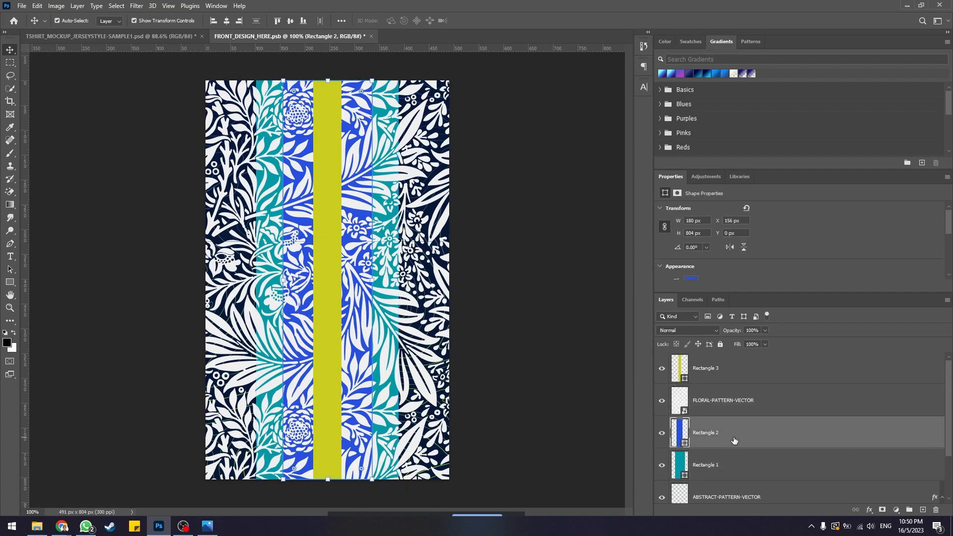
{"action": "left_click", "coordinate": [730, 469], "text": "shift"}
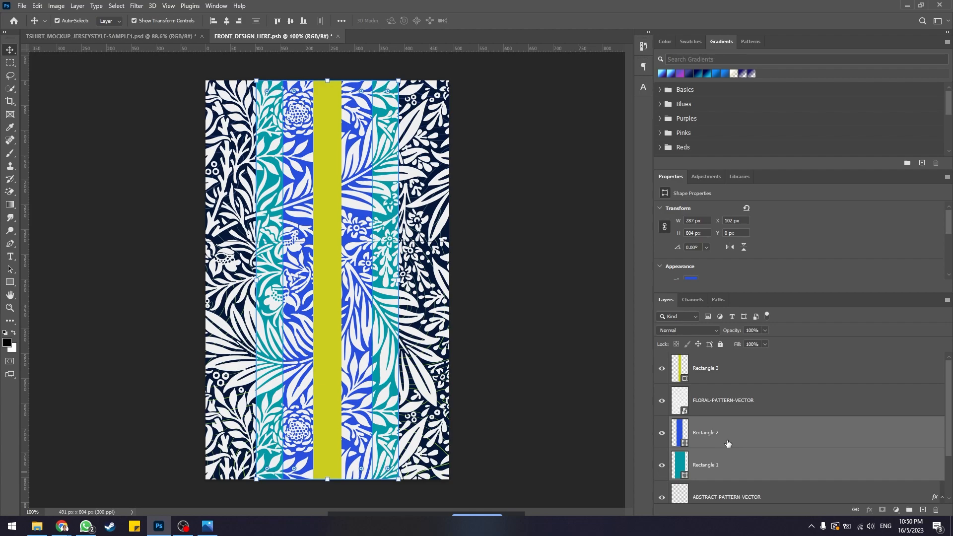
{"action": "key", "text": "ctrl+g"}
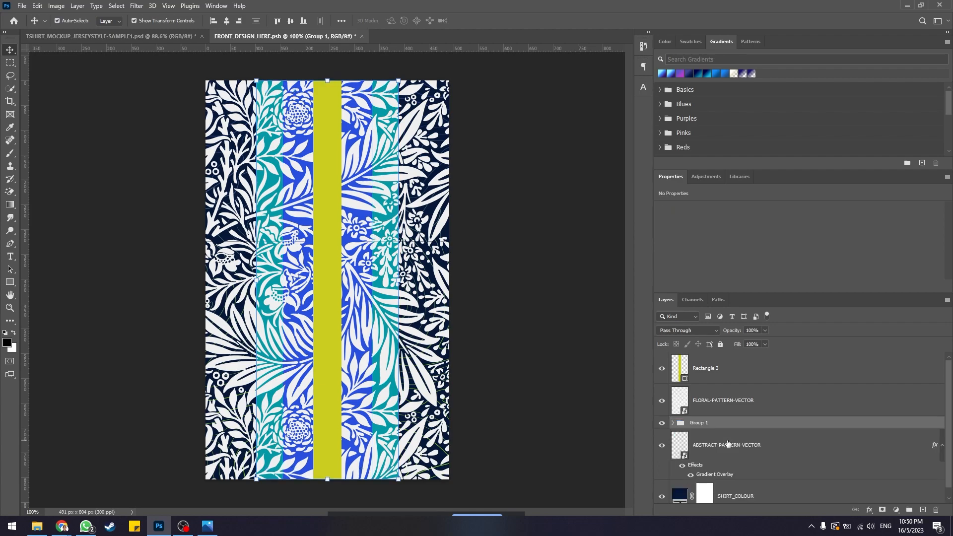
{"action": "left_click", "coordinate": [673, 423]}
{"action": "left_click", "coordinate": [673, 423]}
{"action": "left_click", "coordinate": [673, 423]}
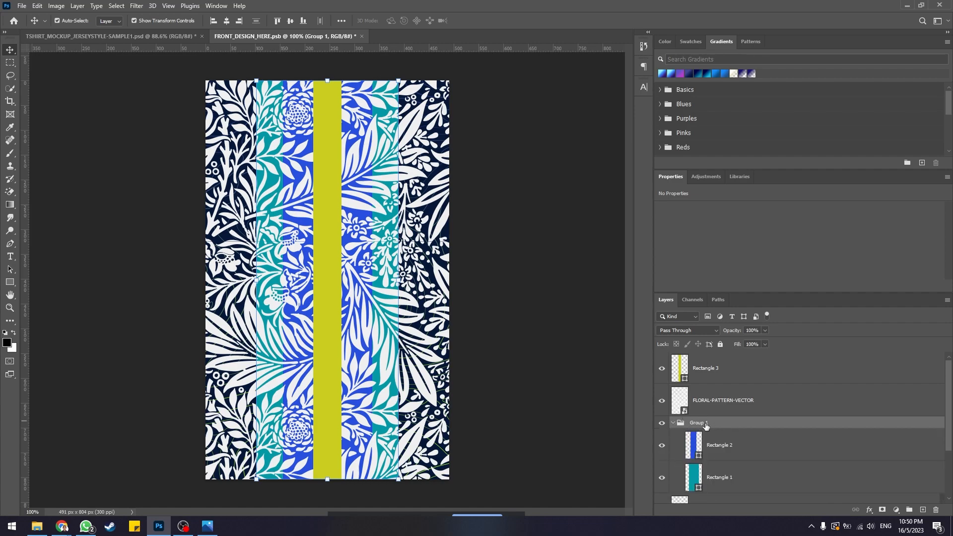
{"action": "left_click", "coordinate": [761, 478]}
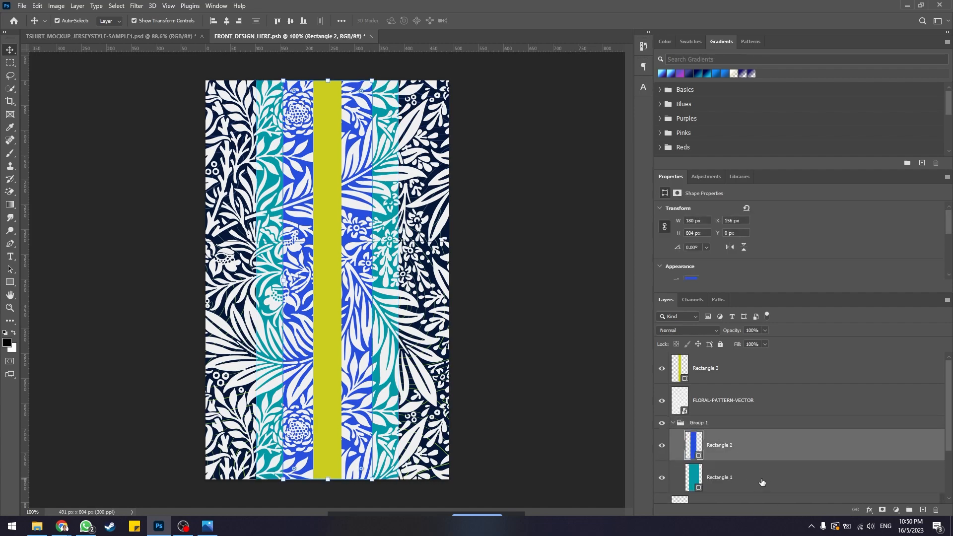
{"action": "left_click", "coordinate": [673, 423]}
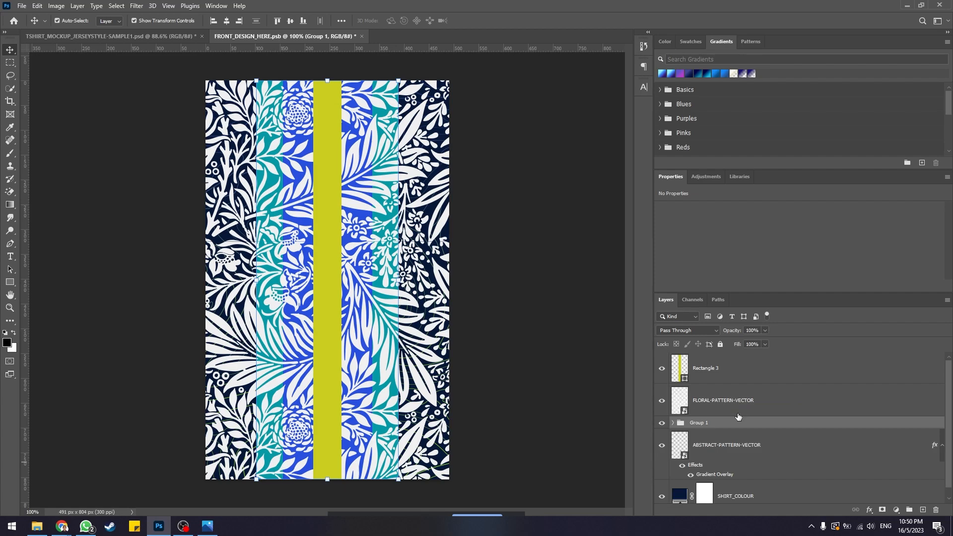
Clip the FLORAL-PATTERN-VECTOR layer to the group containing the blue and teal rectangles, and deselect all layers
{"action": "left_click_drag", "start_coordinate": [738, 416], "coordinate": [721, 414]}
{"action": "left_click", "coordinate": [721, 415], "text": "alt"}
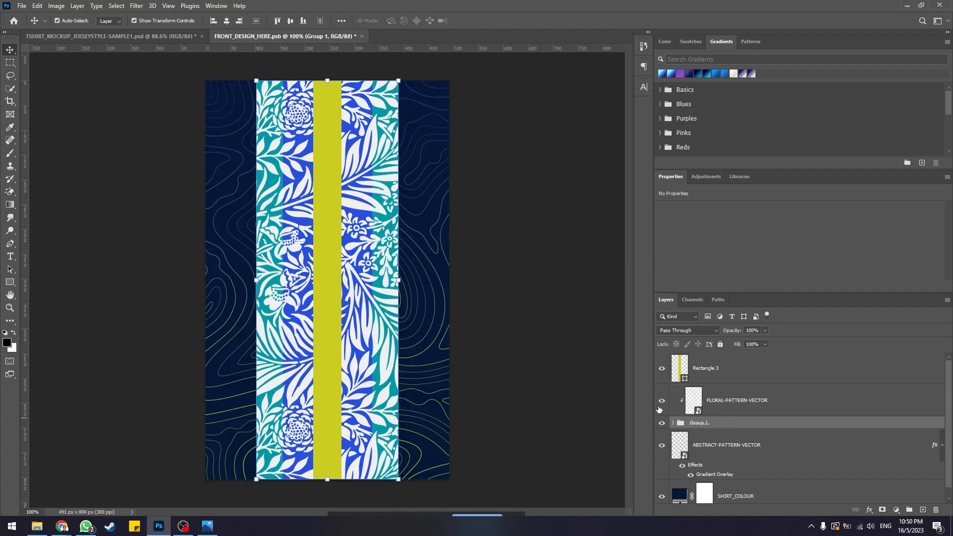
{"action": "left_click", "coordinate": [587, 114]}
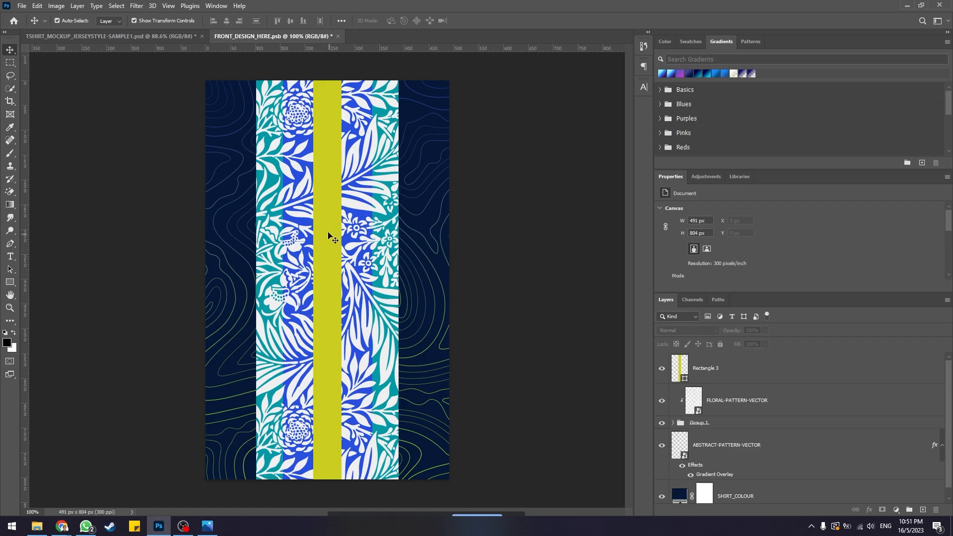
Check the floral stripes in the sample jersey image and select the FLORAL-PATTERN-VECTOR layer
{"action": "left_click", "coordinate": [212, 525]}
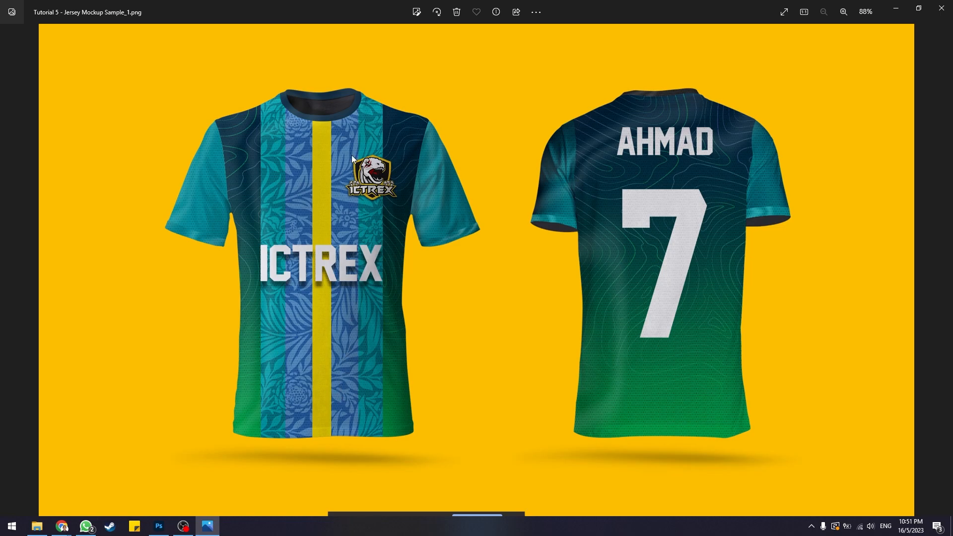
{"action": "left_click", "coordinate": [893, 9]}
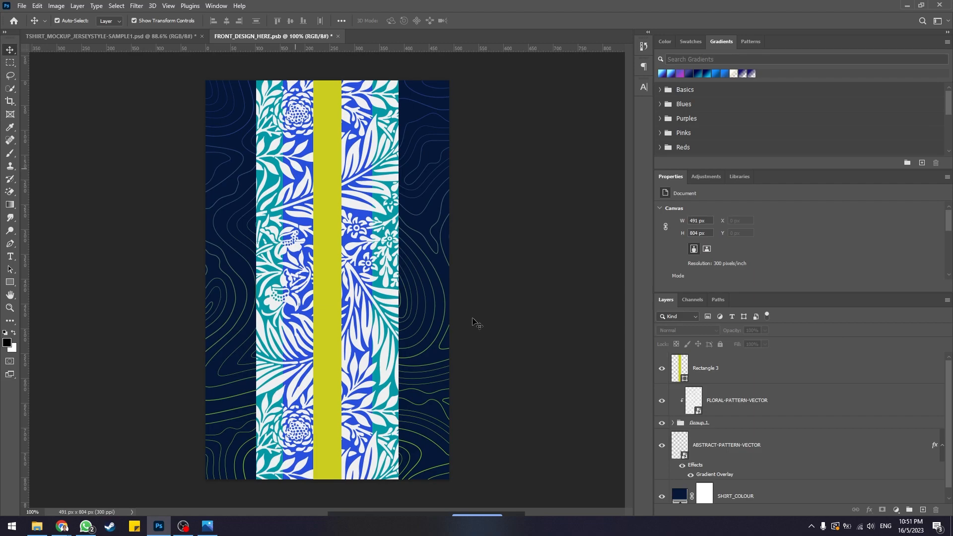
{"action": "left_click", "coordinate": [741, 402]}
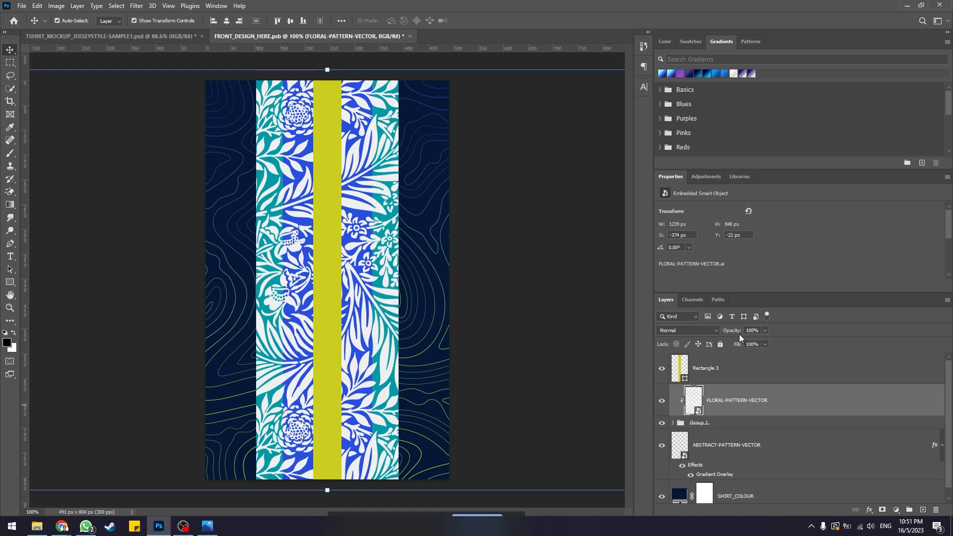
Preview the blend modes on the FLORAL-PATTERN-VECTOR layer and keep it at Normal
{"action": "left_click", "coordinate": [765, 331]}
{"action": "left_click_drag", "start_coordinate": [742, 344], "coordinate": [782, 329]}
{"action": "left_click", "coordinate": [782, 327]}
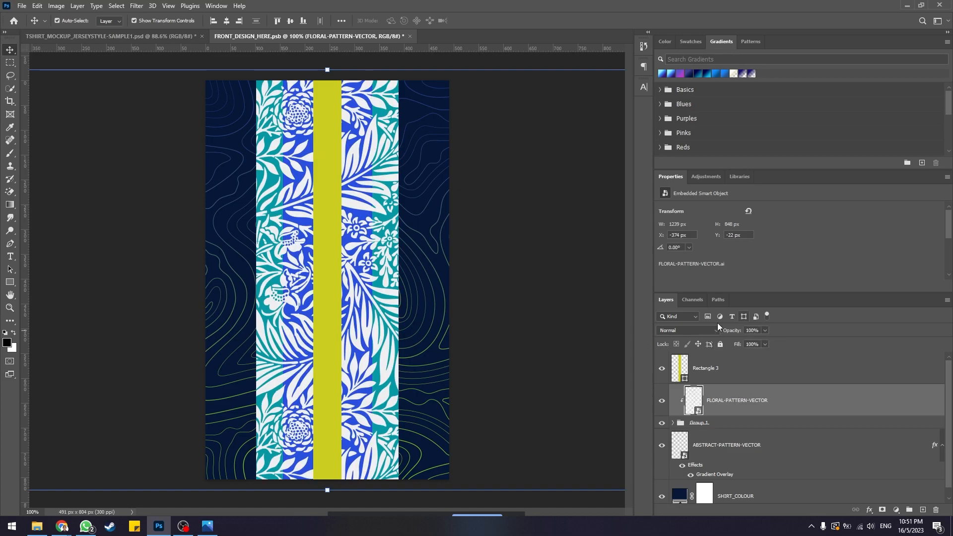
{"action": "left_click", "coordinate": [688, 330]}
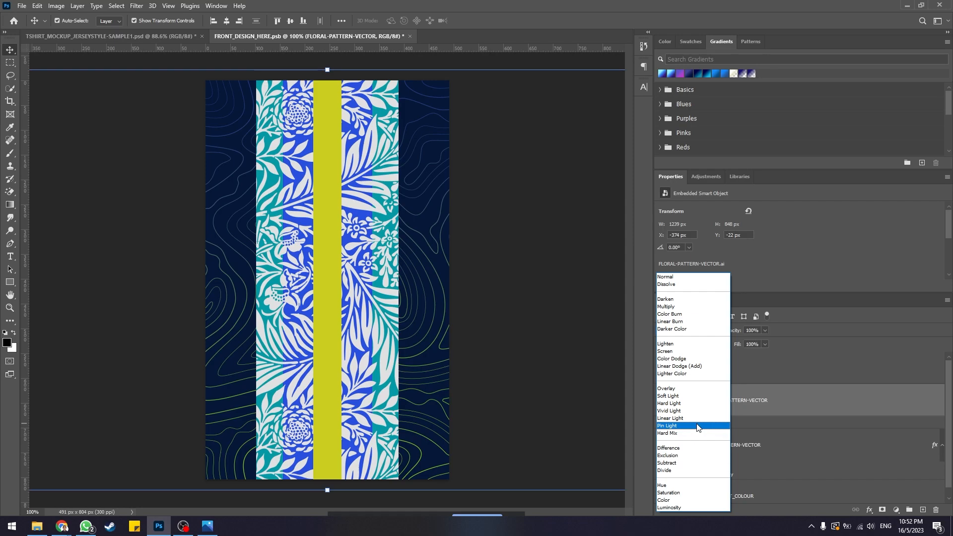
{"action": "left_click", "coordinate": [673, 276]}
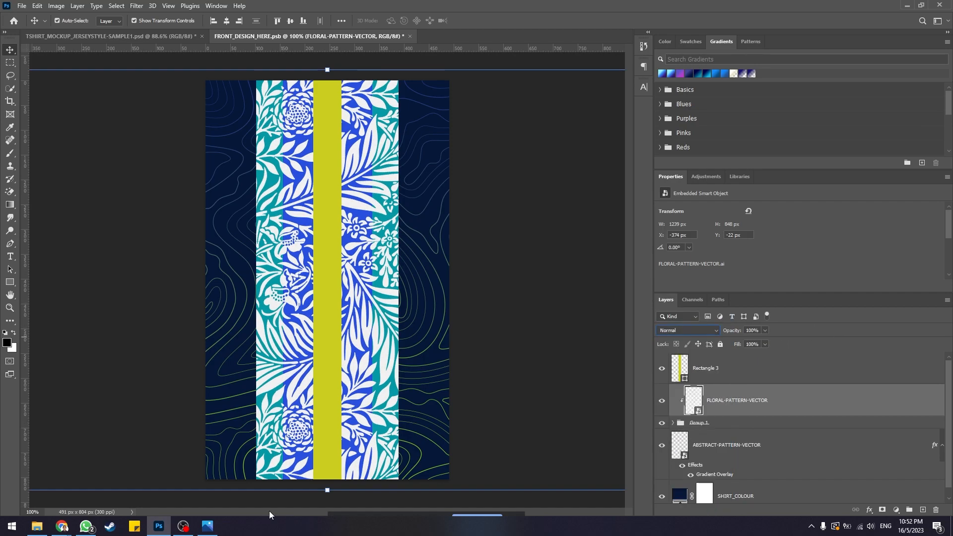
Set the opacity of the FLORAL-PATTERN-VECTOR layer to 30% and deselect it
{"action": "left_click", "coordinate": [765, 330]}
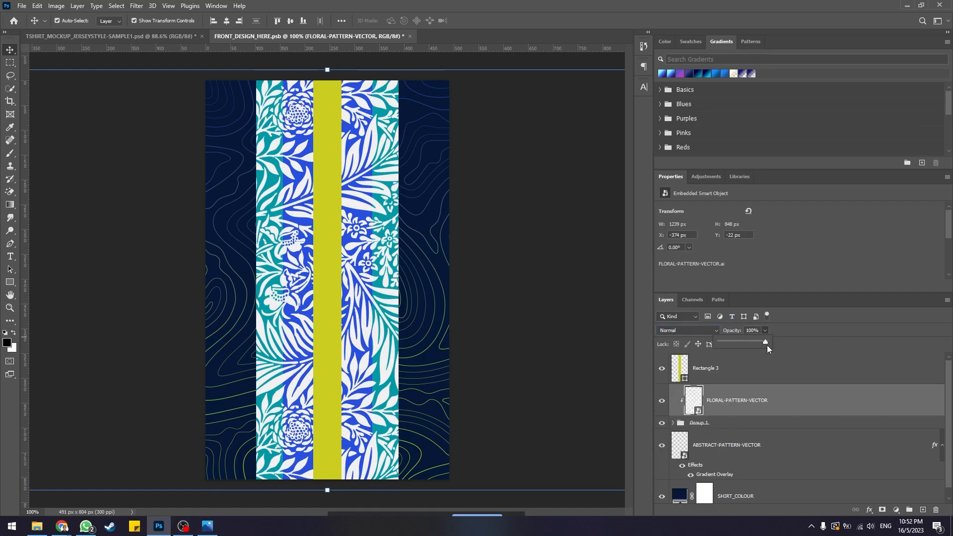
{"action": "left_click", "coordinate": [735, 332]}
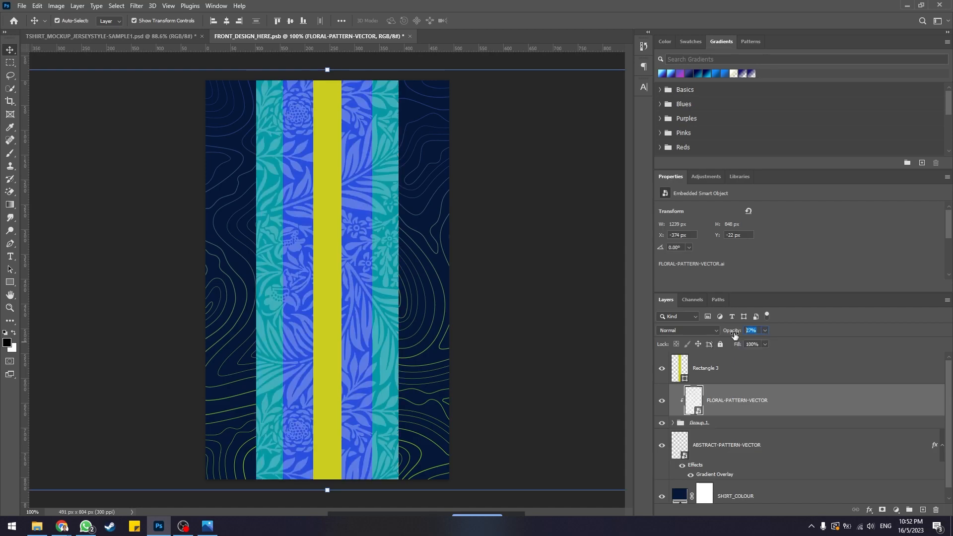
{"action": "type", "text": "30"}
{"action": "key", "text": "Return"}
{"action": "scroll", "coordinate": [560, 207], "scroll_direction": "down", "scroll_amount": 1}
{"action": "left_click", "coordinate": [612, 181]}
{"action": "scroll", "coordinate": [519, 186], "scroll_direction": "up", "scroll_amount": 1}
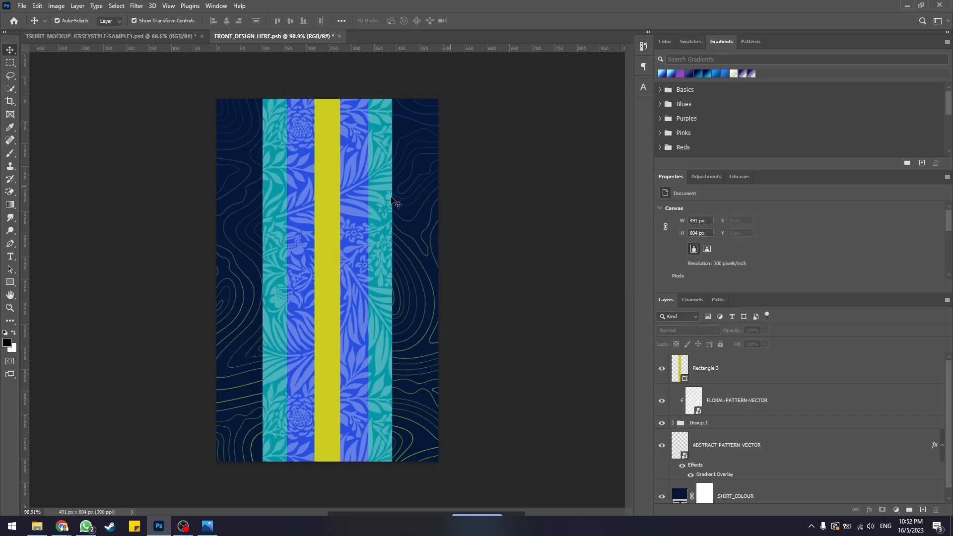
Save the front design, check the patterned stripes on the shirt mockup against the sample image, and return to FRONT_DESIGN_HERE.psb
{"action": "key", "text": "ctrl+s"}
{"action": "left_click", "coordinate": [173, 37]}
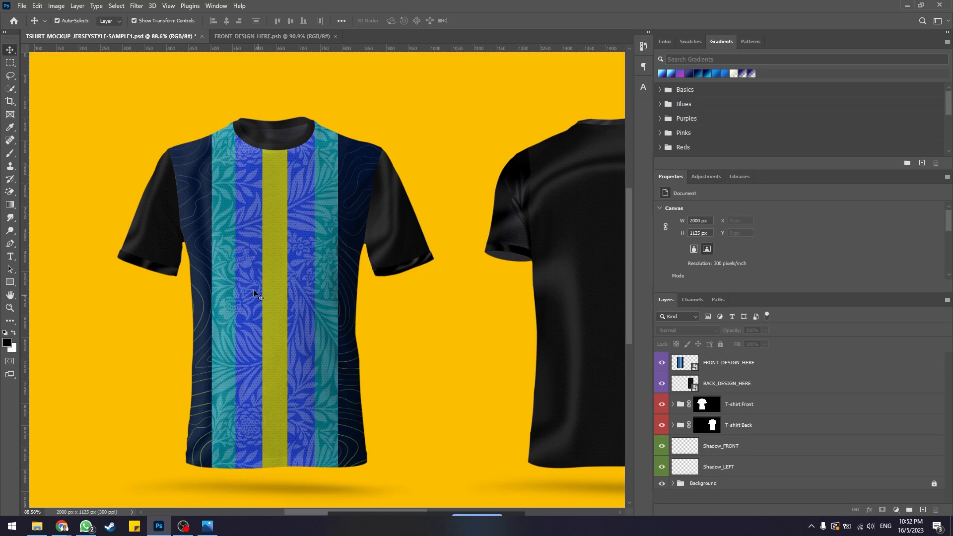
{"action": "left_click", "coordinate": [210, 526]}
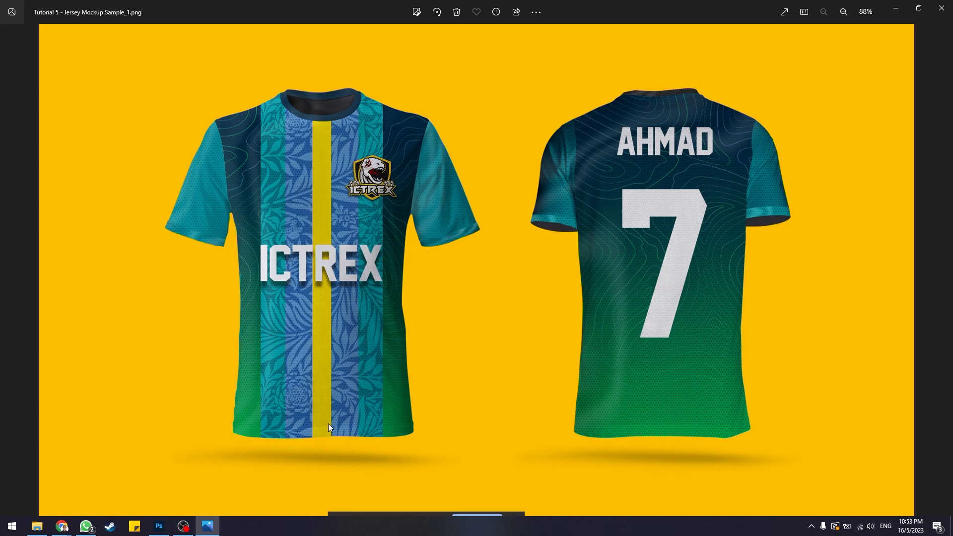
{"action": "left_click", "coordinate": [901, 11]}
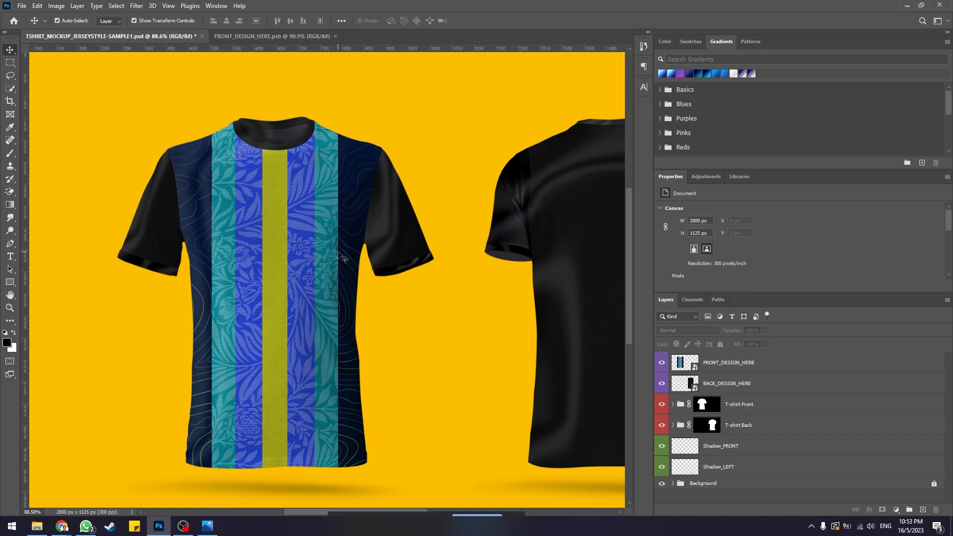
{"action": "left_click", "coordinate": [313, 36]}
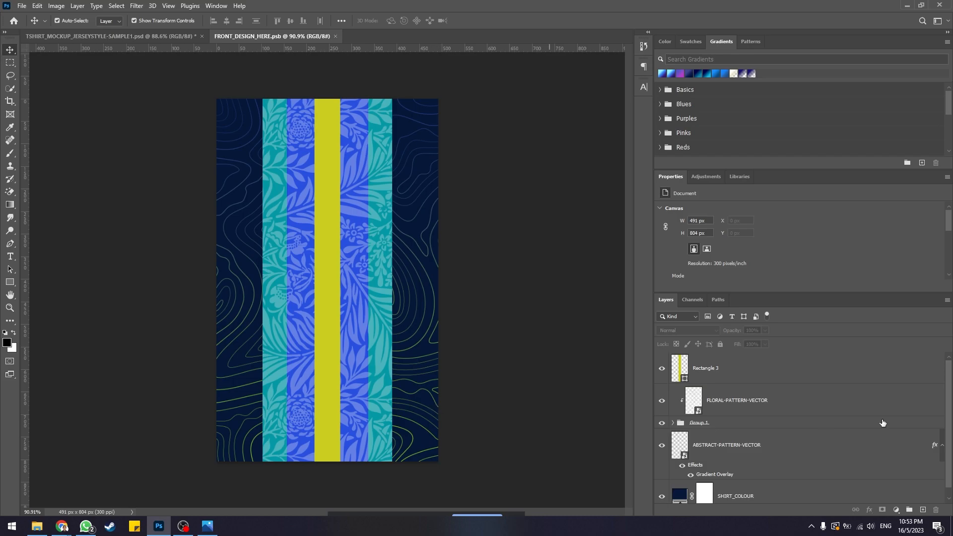
Add a Gradient fill layer above Rectangle 3, checking the sample jersey image and moving the fill settings clear of the artwork
{"action": "scroll", "coordinate": [779, 434], "scroll_direction": "down", "scroll_amount": 1}
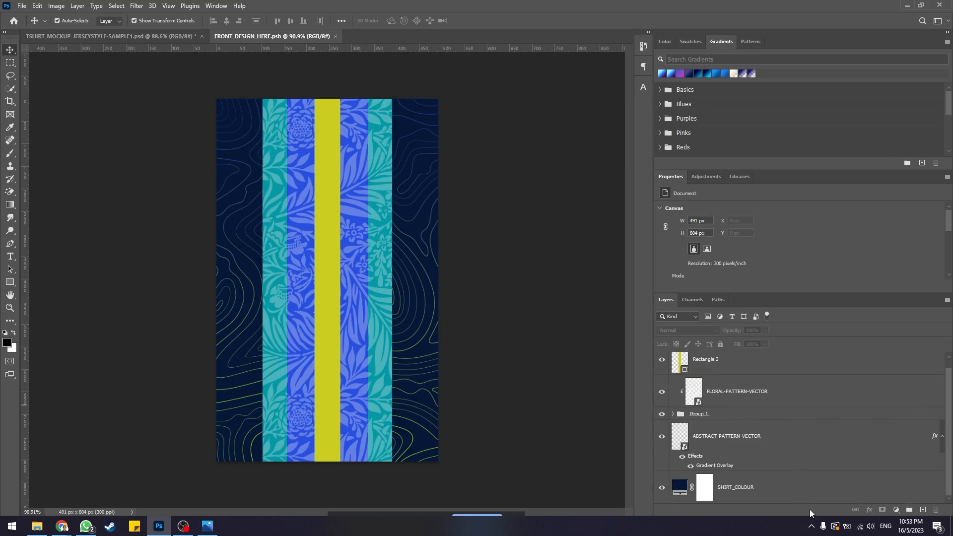
{"action": "left_click", "coordinate": [897, 512]}
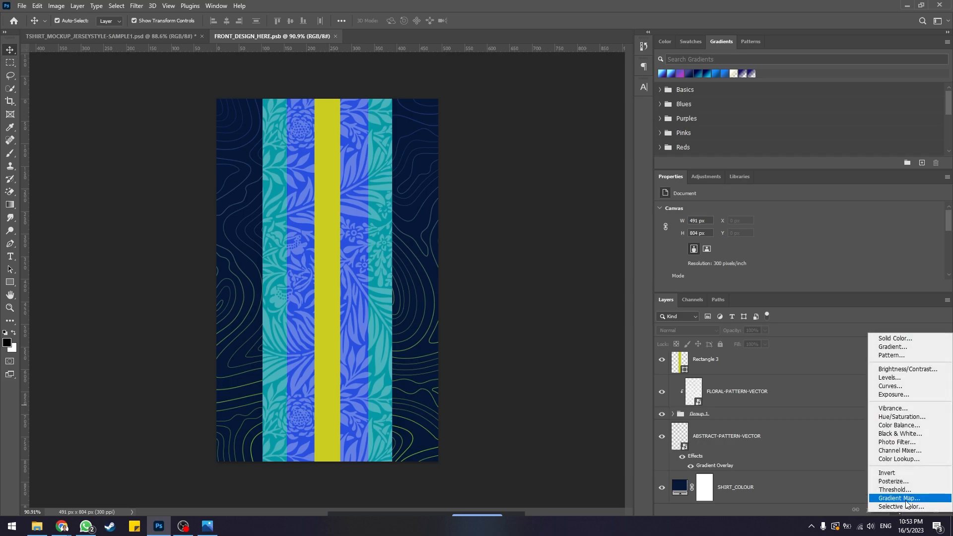
{"action": "left_click", "coordinate": [910, 348]}
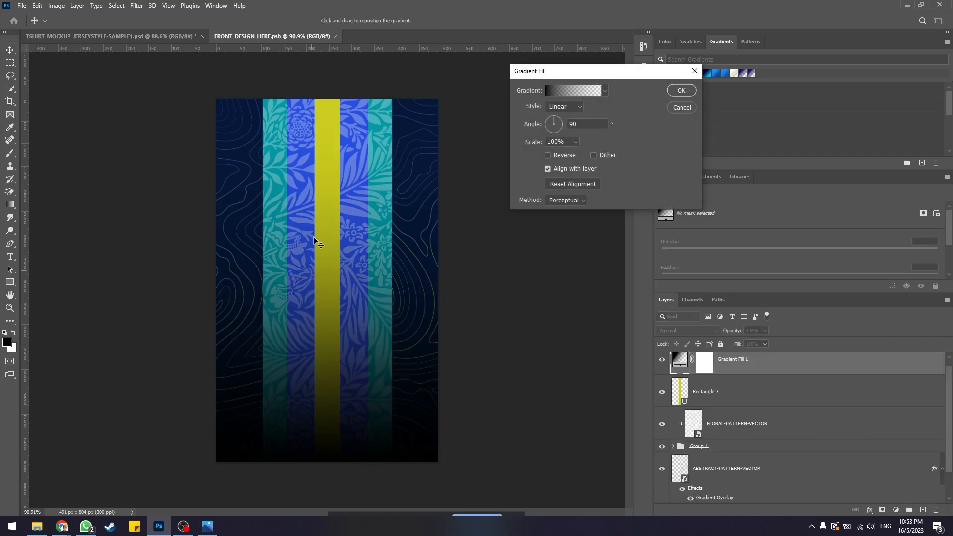
{"action": "left_click", "coordinate": [208, 526]}
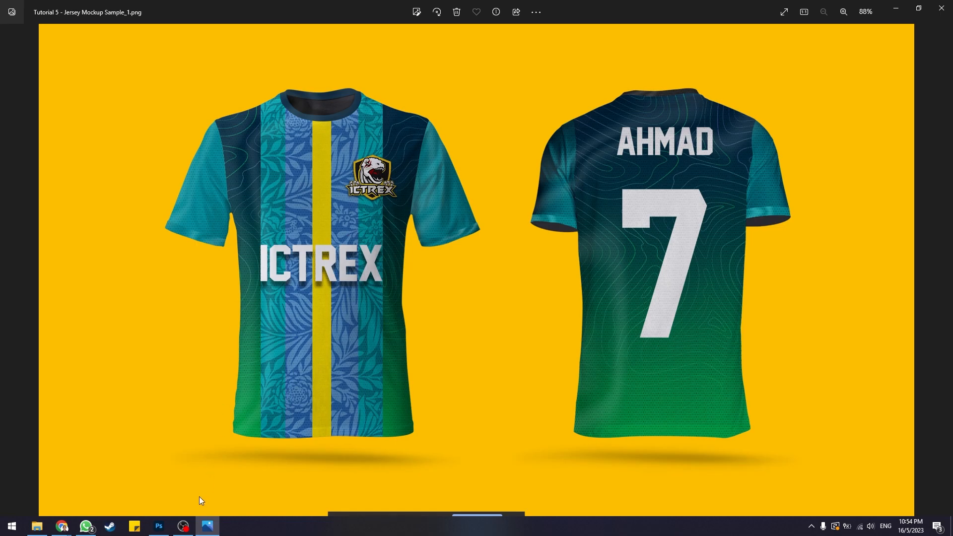
{"action": "left_click", "coordinate": [159, 526]}
{"action": "left_click_drag", "start_coordinate": [561, 77], "coordinate": [522, 178]}
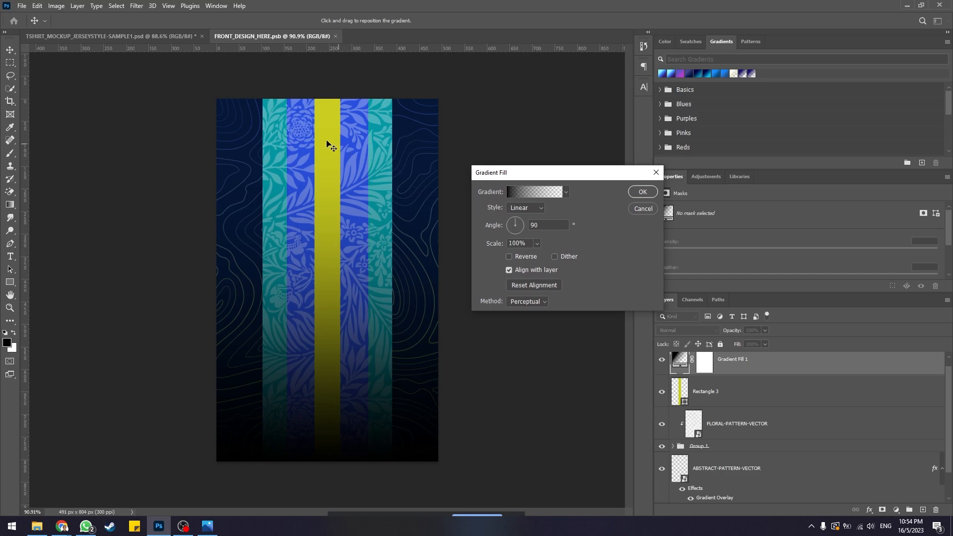
{"action": "left_click", "coordinate": [533, 191]}
{"action": "left_click_drag", "start_coordinate": [630, 128], "coordinate": [517, 117]}
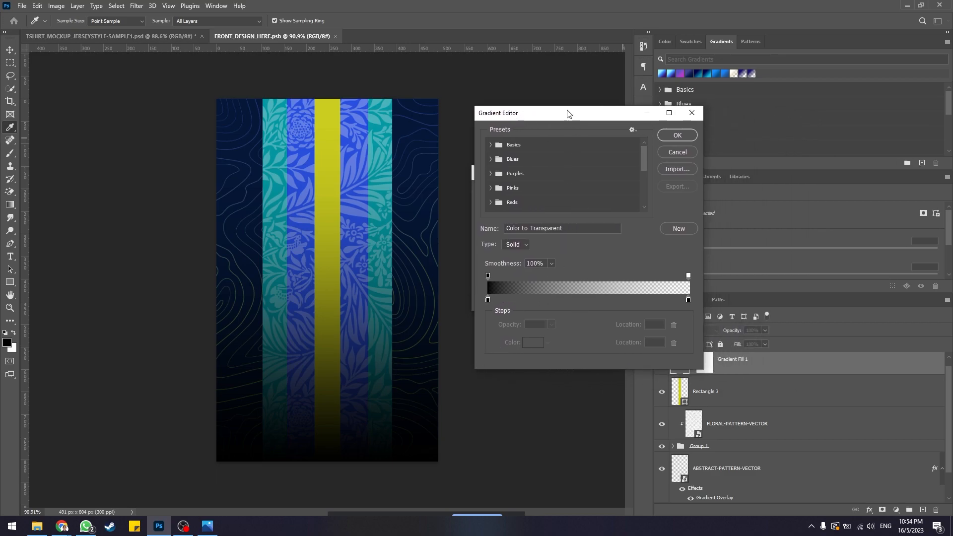
{"action": "left_click_drag", "start_coordinate": [570, 117], "coordinate": [700, 128]}
{"action": "left_click", "coordinate": [797, 147]}
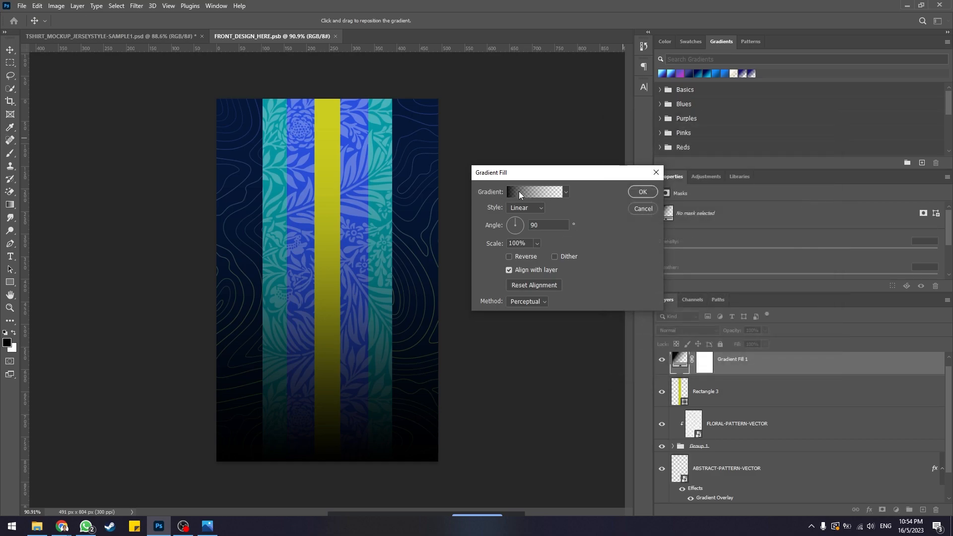
Open the gradient of the fill for editing, move the editor clear of the artwork, and inspect its color and opacity stops
{"action": "left_click", "coordinate": [539, 192]}
{"action": "left_click_drag", "start_coordinate": [621, 134], "coordinate": [472, 120]}
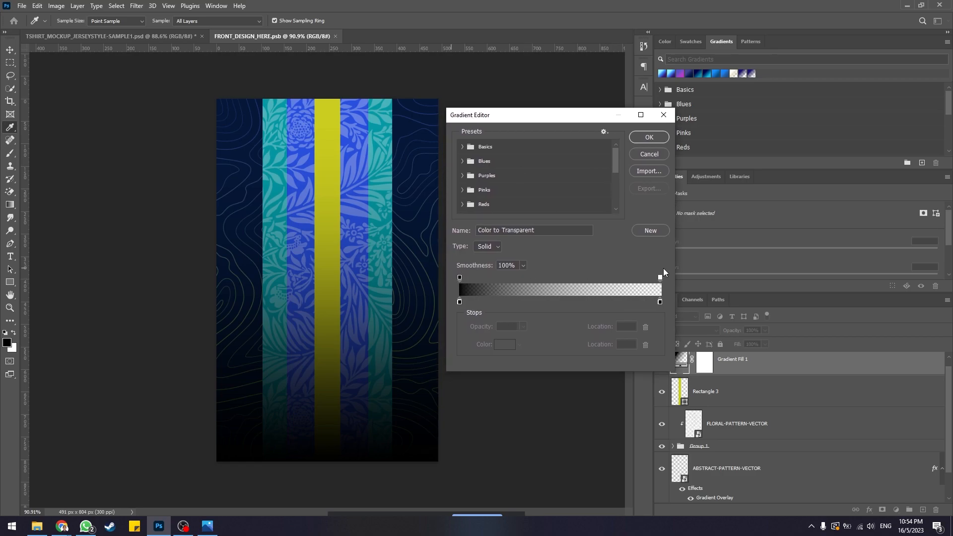
{"action": "left_click", "coordinate": [459, 303]}
{"action": "left_click", "coordinate": [459, 278]}
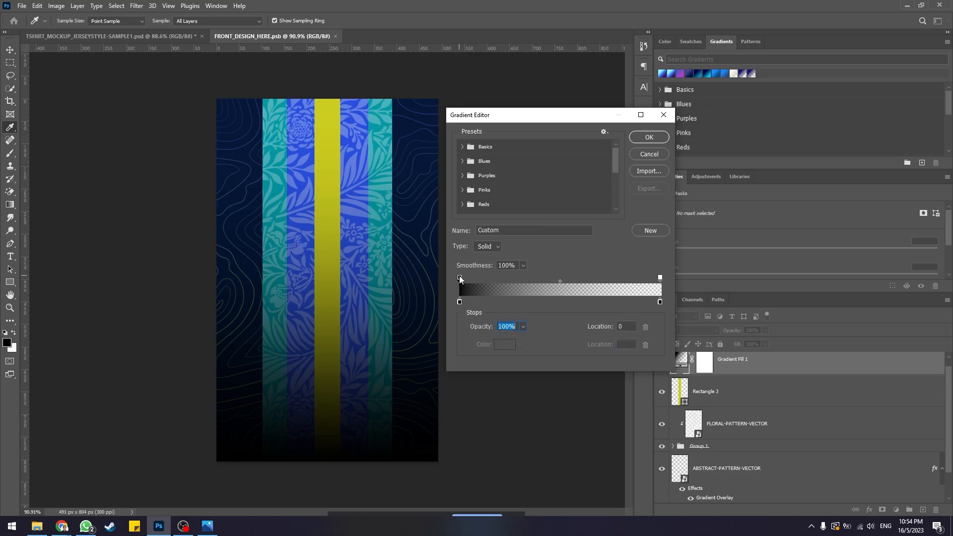
{"action": "left_click", "coordinate": [460, 301]}
{"action": "left_click", "coordinate": [460, 278]}
{"action": "left_click", "coordinate": [660, 278]}
{"action": "left_click", "coordinate": [499, 329]}
Set the gradient's starting color stop to dark green 116b1b
{"action": "left_click", "coordinate": [459, 302]}
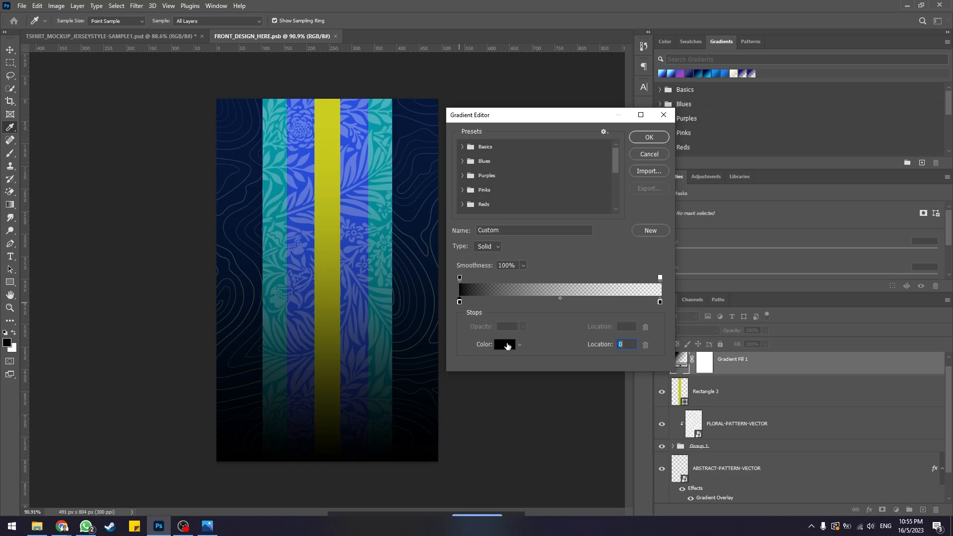
{"action": "left_click", "coordinate": [505, 345]}
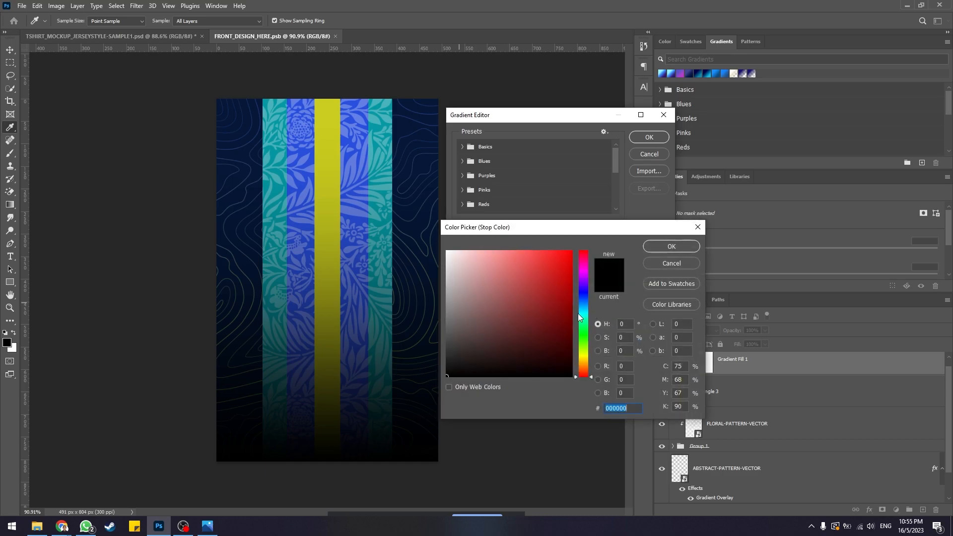
{"action": "left_click", "coordinate": [583, 332]}
{"action": "left_click", "coordinate": [571, 252]}
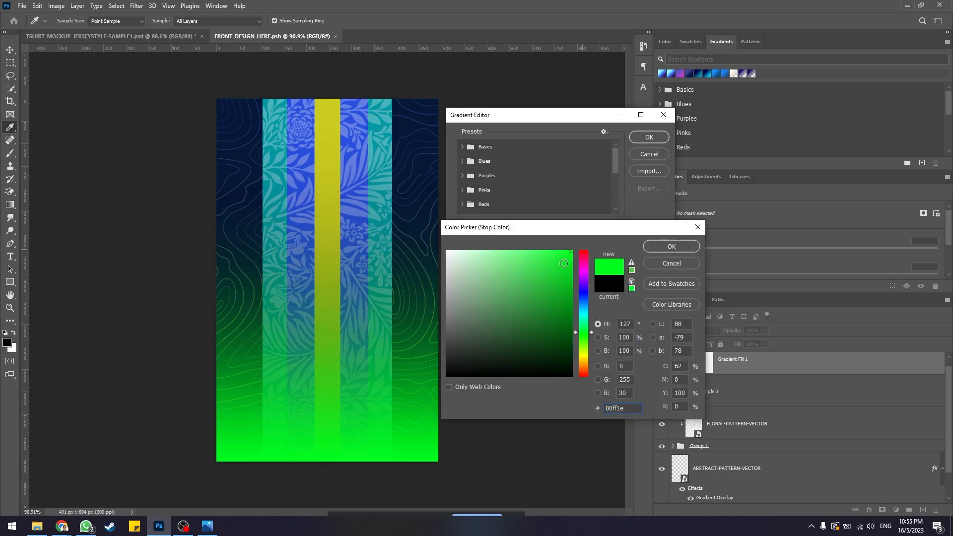
{"action": "mouse_move", "coordinate": [562, 279]}
{"action": "left_mouse_down"}
{"action": "mouse_move", "coordinate": [566, 303]}
{"action": "mouse_move", "coordinate": [543, 313]}
{"action": "mouse_move", "coordinate": [519, 311]}
{"action": "mouse_move", "coordinate": [510, 286]}
{"action": "mouse_move", "coordinate": [548, 315]}
{"action": "mouse_move", "coordinate": [539, 328]}
{"action": "mouse_move", "coordinate": [554, 316]}
{"action": "mouse_move", "coordinate": [552, 324]}
{"action": "left_mouse_up"}
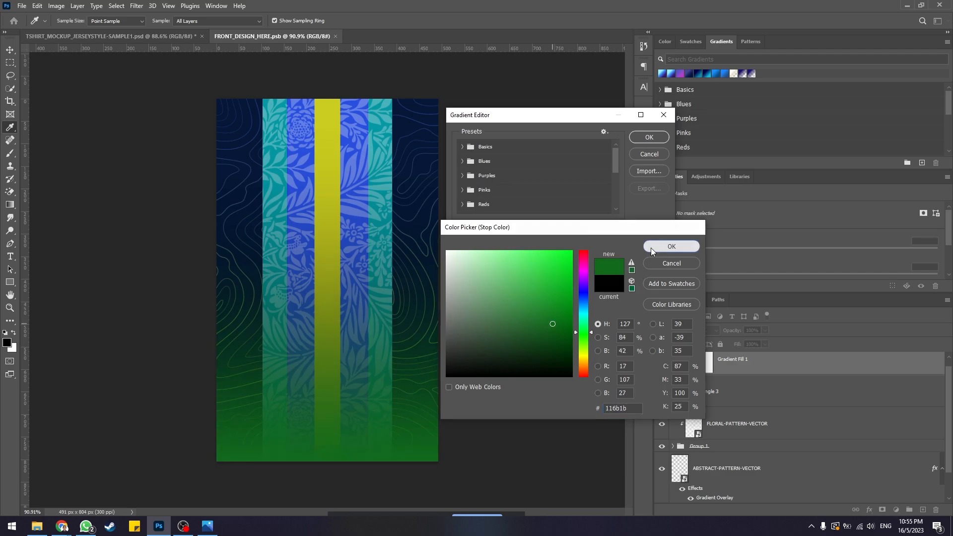
{"action": "left_click", "coordinate": [651, 249]}
Adjust the green color stop's position, delete the extra stop added at location 35, and accept the edited gradient
{"action": "left_click_drag", "start_coordinate": [460, 302], "coordinate": [484, 302]}
{"action": "left_click", "coordinate": [530, 302]}
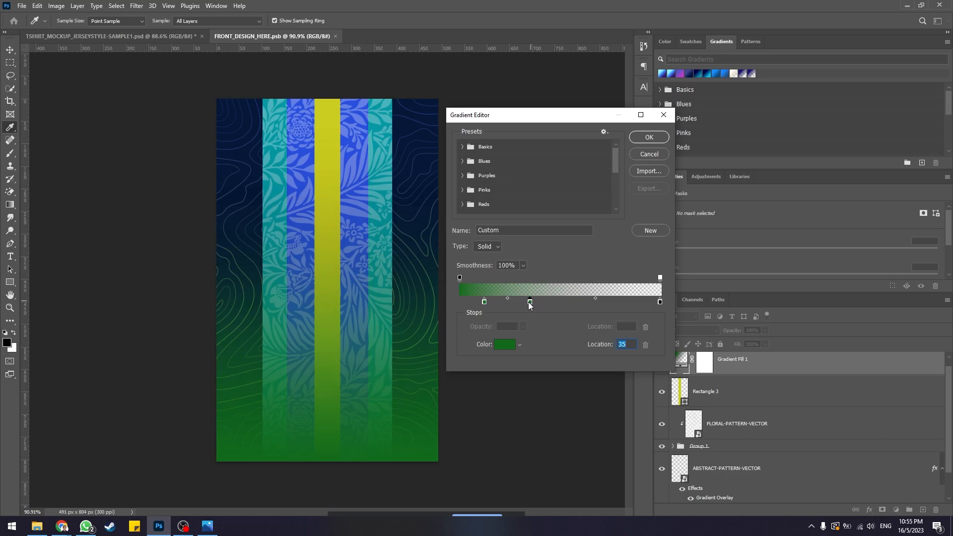
{"action": "left_click", "coordinate": [530, 303]}
{"action": "key", "text": "Delete"}
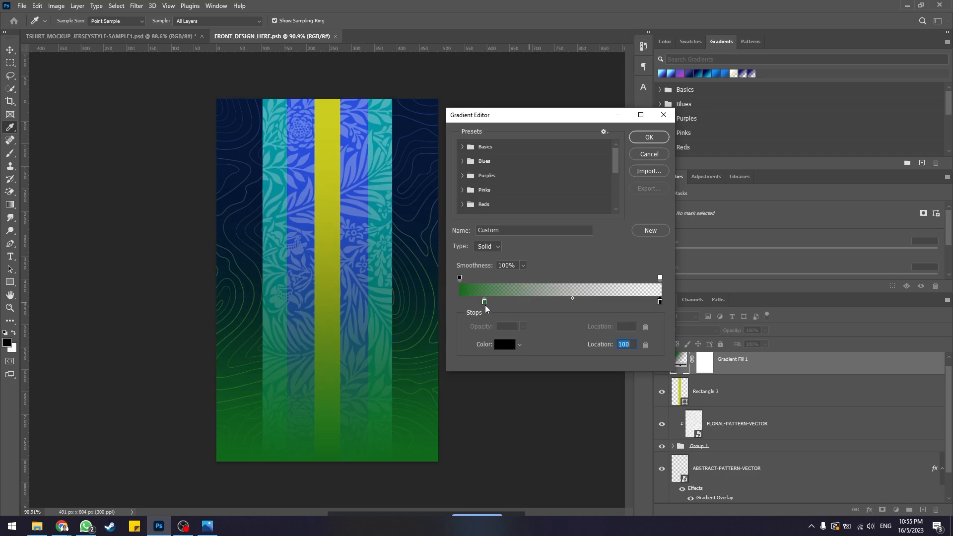
{"action": "mouse_move", "coordinate": [485, 302]}
{"action": "left_mouse_down"}
{"action": "mouse_move", "coordinate": [540, 304]}
{"action": "mouse_move", "coordinate": [469, 302]}
{"action": "left_mouse_up"}
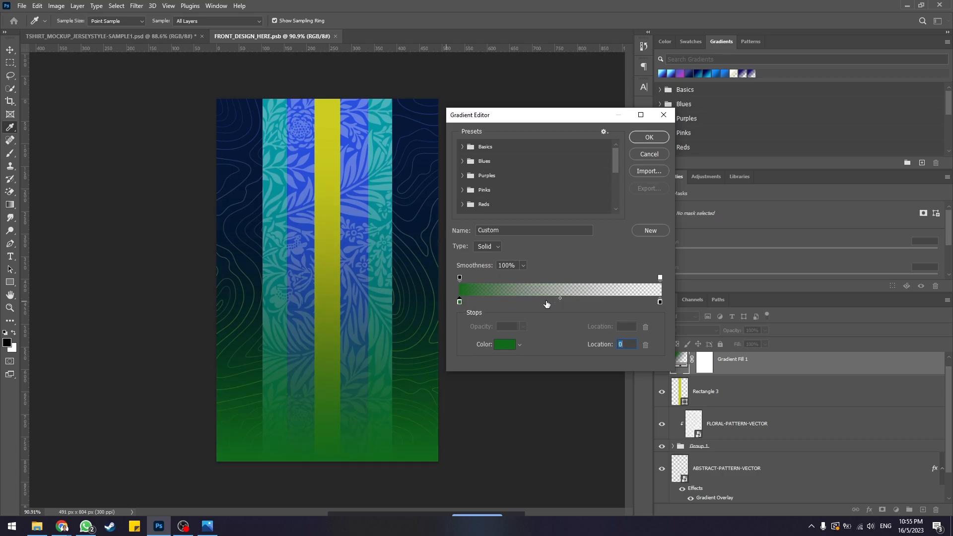
{"action": "left_click_drag", "start_coordinate": [460, 303], "coordinate": [523, 305]}
{"action": "left_click", "coordinate": [650, 137]}
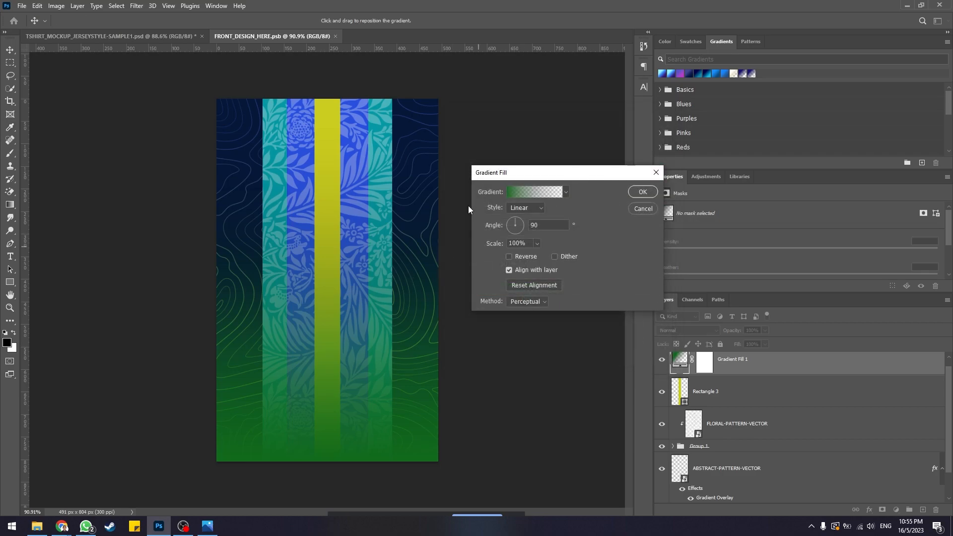
Preview the Radial gradient style, set the style back to Linear, and apply the gradient fill
{"action": "left_click", "coordinate": [522, 210]}
{"action": "left_click", "coordinate": [516, 224]}
{"action": "left_click", "coordinate": [543, 208]}
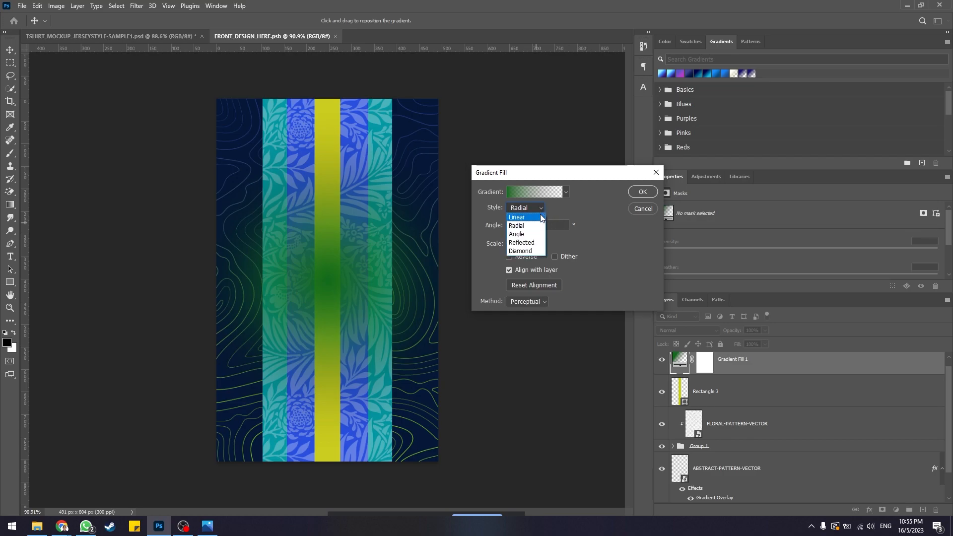
{"action": "left_click", "coordinate": [542, 216]}
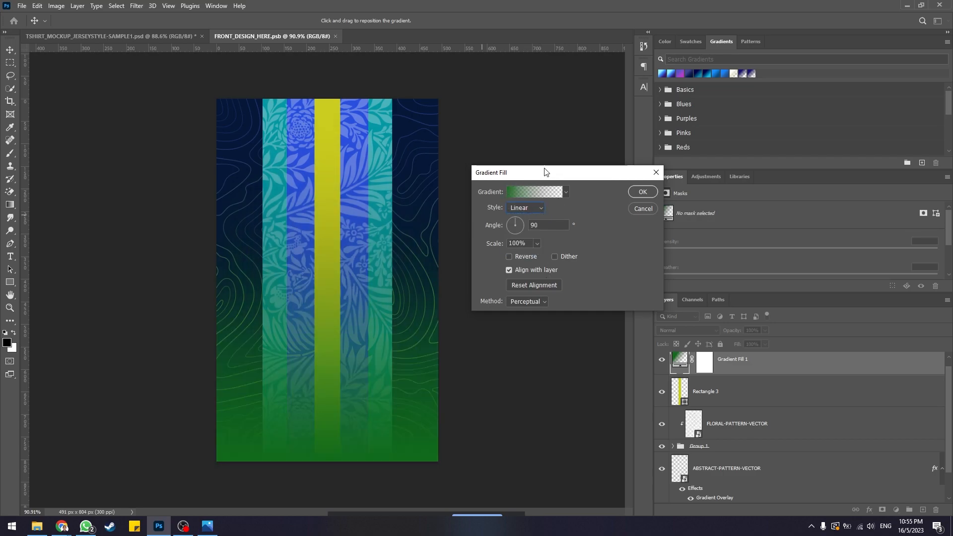
{"action": "left_click", "coordinate": [645, 192]}
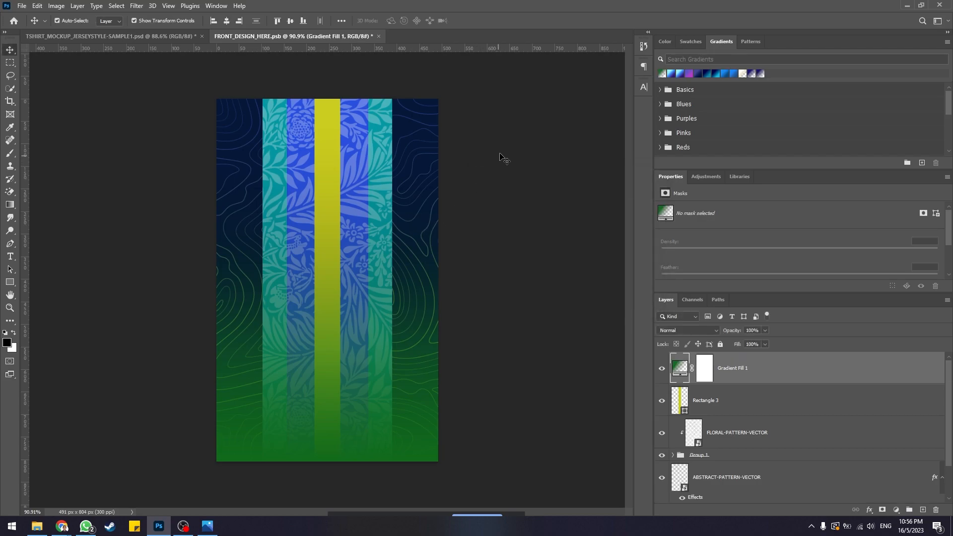
Save the front design, compare the green gradient on the shirt mockup with the sample image, and return to FRONT_DESIGN_HERE.psb
{"action": "left_click", "coordinate": [741, 368]}
{"action": "key", "text": "ctrl+s"}
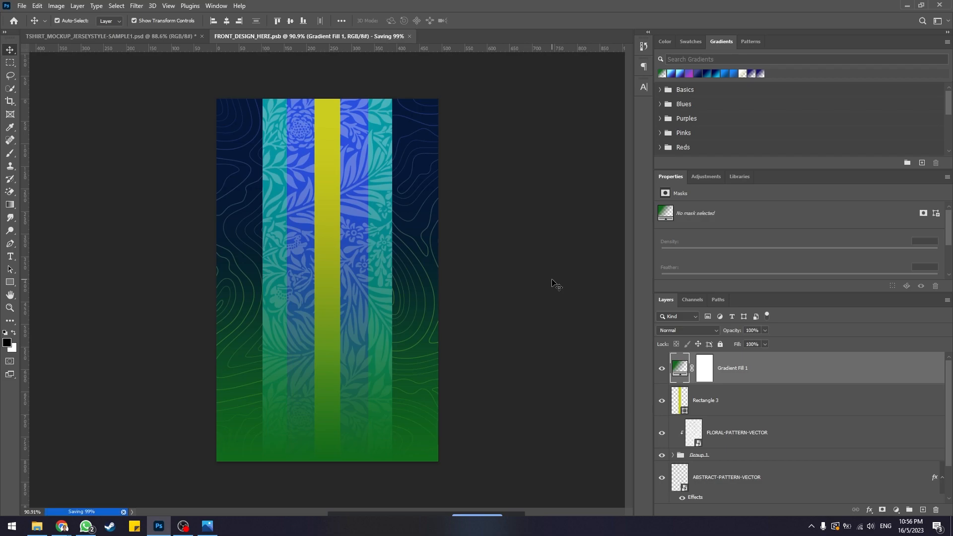
{"action": "left_click", "coordinate": [150, 40]}
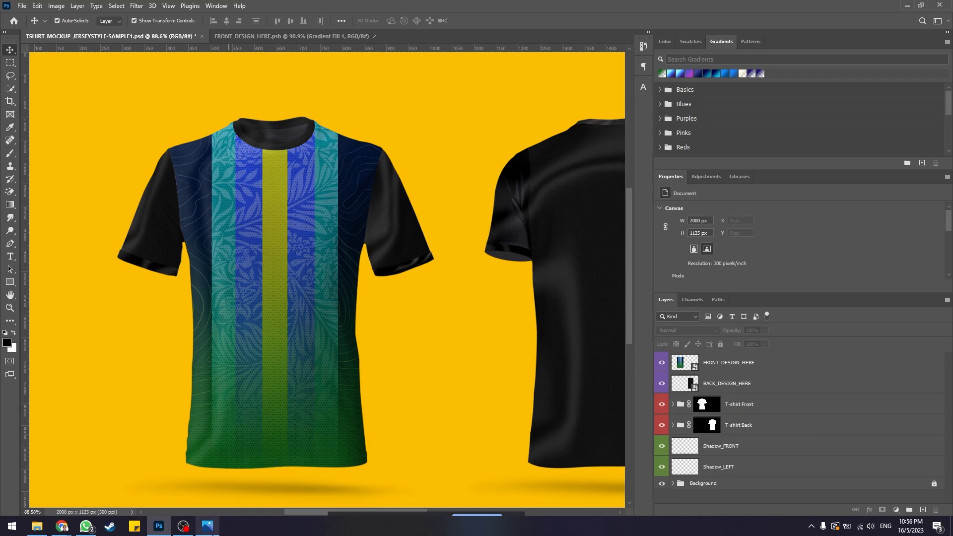
{"action": "left_click", "coordinate": [208, 526]}
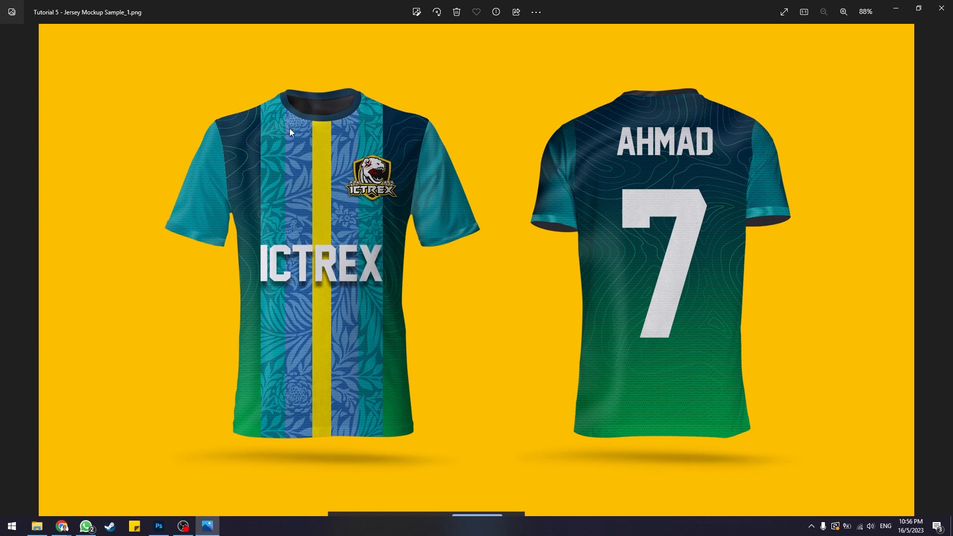
{"action": "left_click", "coordinate": [896, 9]}
{"action": "key", "text": "ctrl+Tab"}
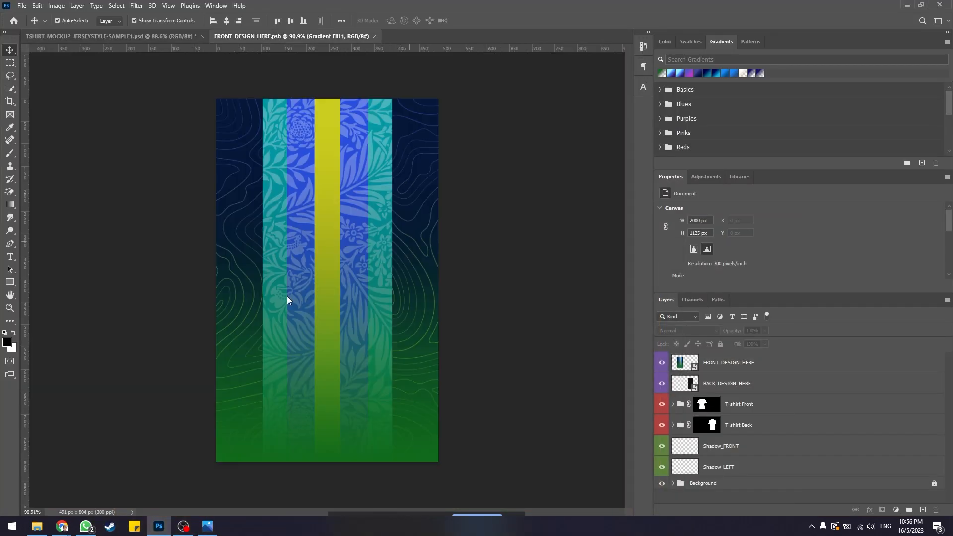
Move the Gradient Fill 1 layer below Group 1, directly above the ABSTRACT-PATTERN-VECTOR layer
{"action": "scroll", "coordinate": [758, 386], "scroll_direction": "down", "scroll_amount": 1}
{"action": "scroll", "coordinate": [758, 385], "scroll_direction": "up", "scroll_amount": 1}
{"action": "double_click", "coordinate": [745, 373]}
{"action": "left_click", "coordinate": [769, 376]}
{"action": "left_click_drag", "start_coordinate": [758, 373], "coordinate": [762, 460]}
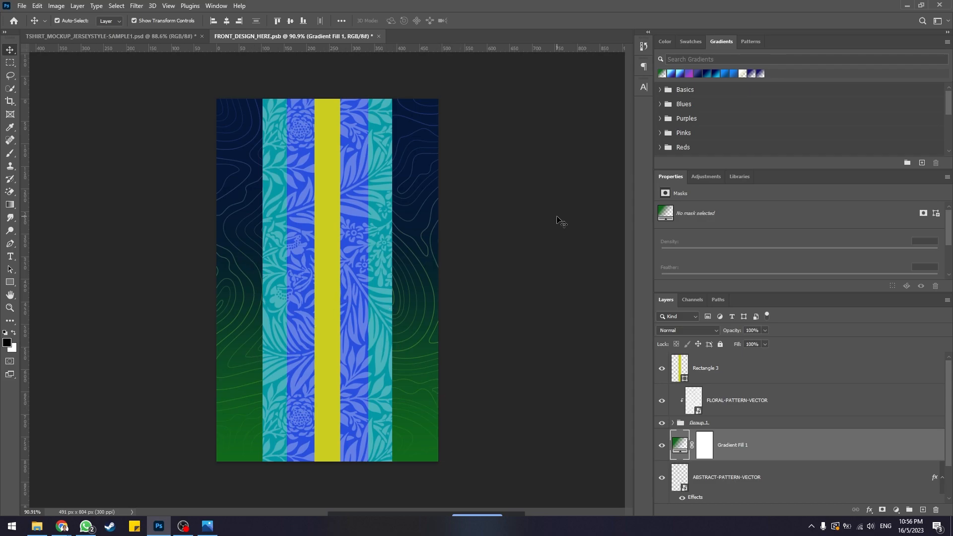
Save the front design, check the reordered gradient on the shirt mockup, and review the sample jersey image
{"action": "key", "text": "ctrl+s"}
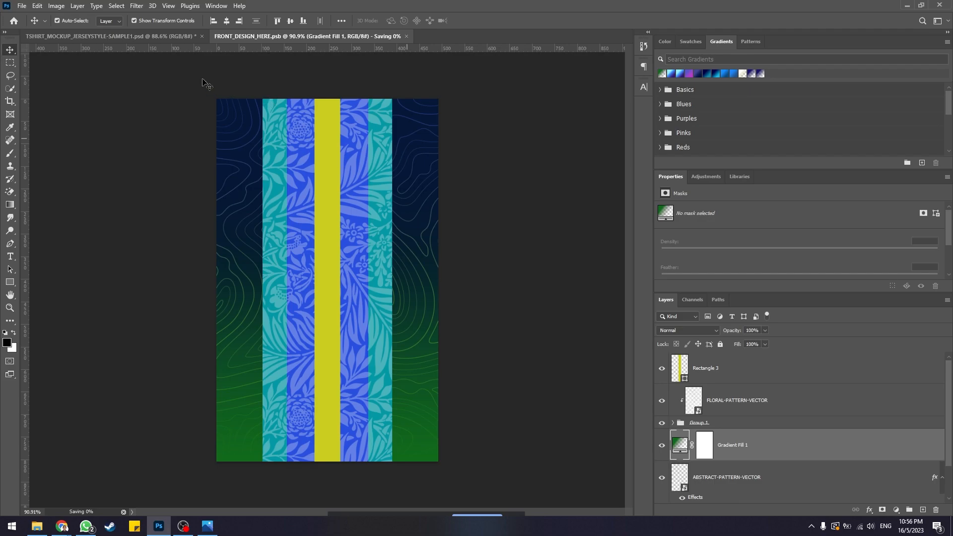
{"action": "left_click", "coordinate": [164, 37]}
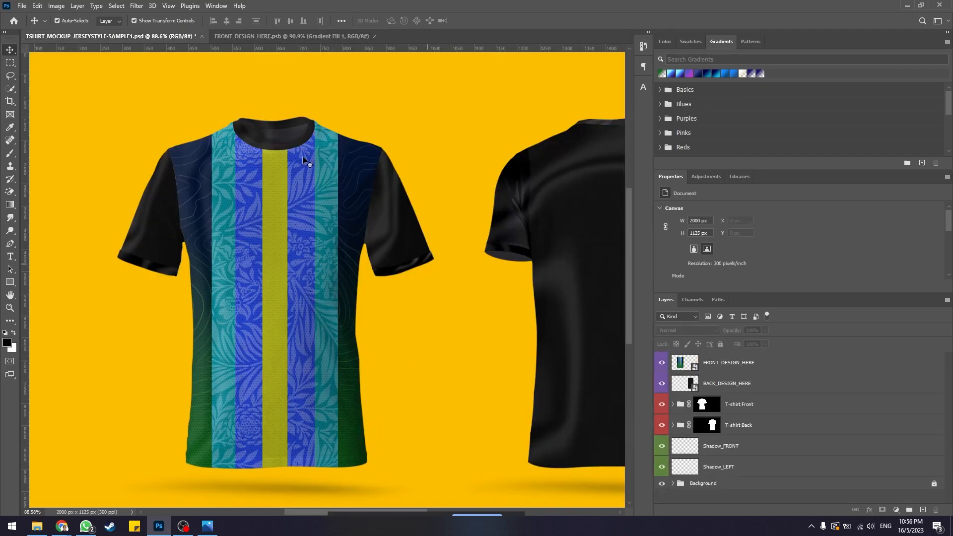
{"action": "left_click", "coordinate": [256, 35]}
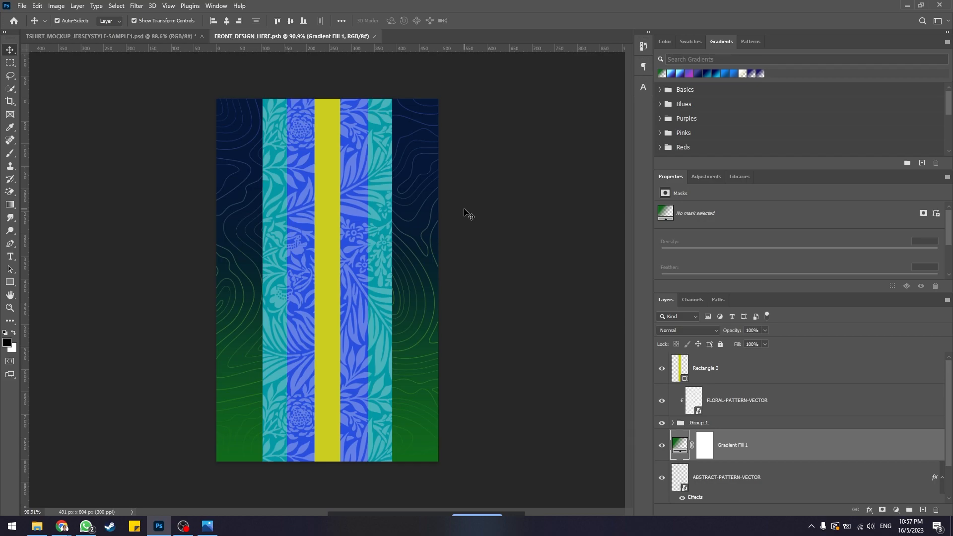
{"action": "left_click", "coordinate": [208, 526]}
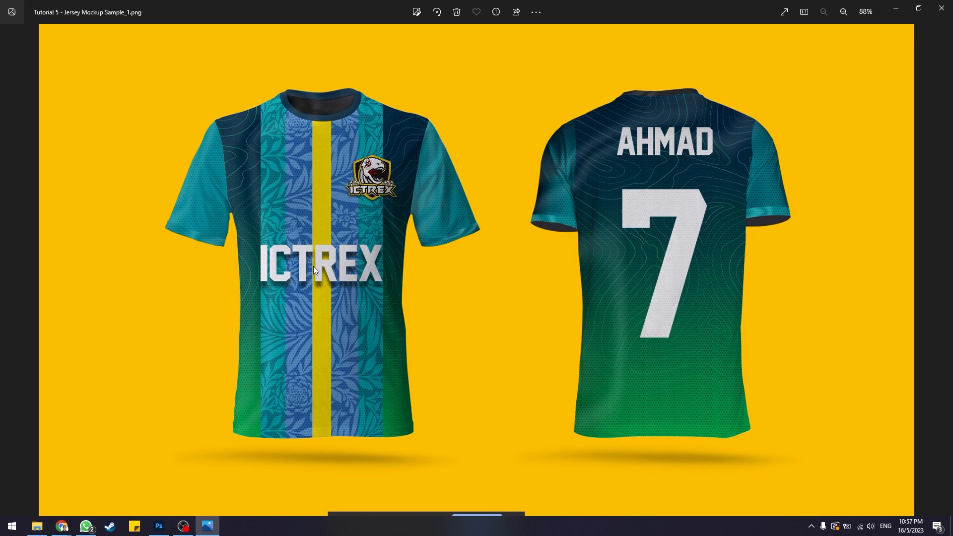
{"action": "left_click", "coordinate": [896, 8]}
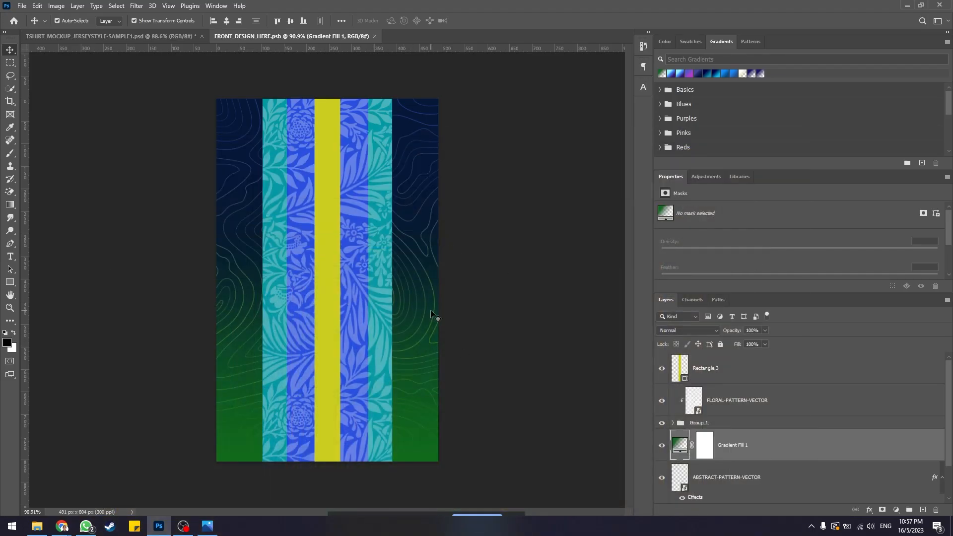
Look up the jersey-m54-font.zip file in the Assets folder in File Explorer, then return to the front design
{"action": "left_click", "coordinate": [36, 526]}
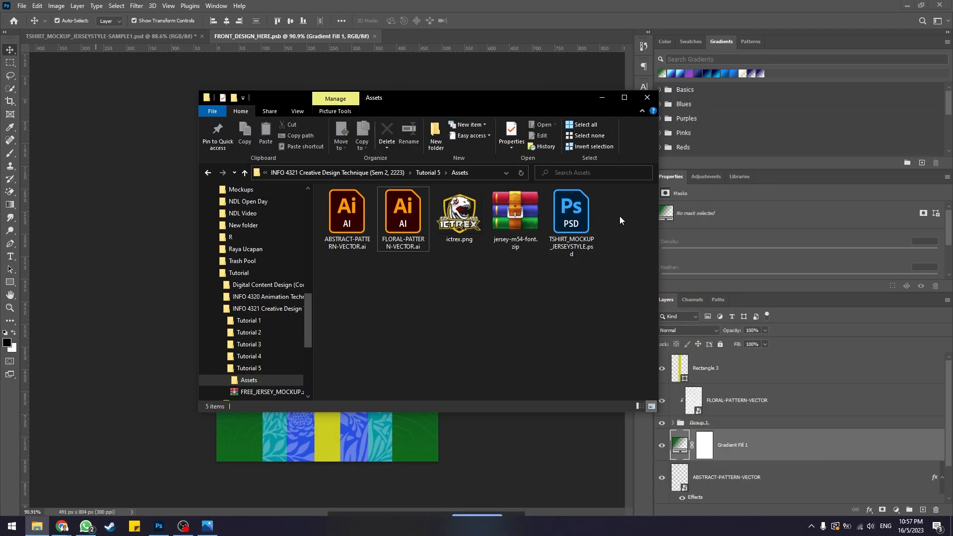
{"action": "left_click", "coordinate": [511, 229]}
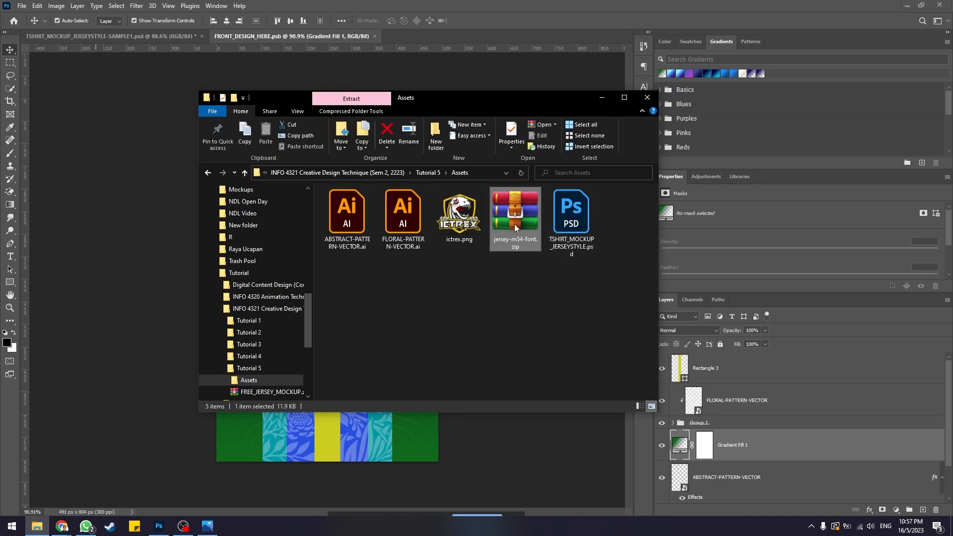
{"action": "left_click", "coordinate": [536, 254]}
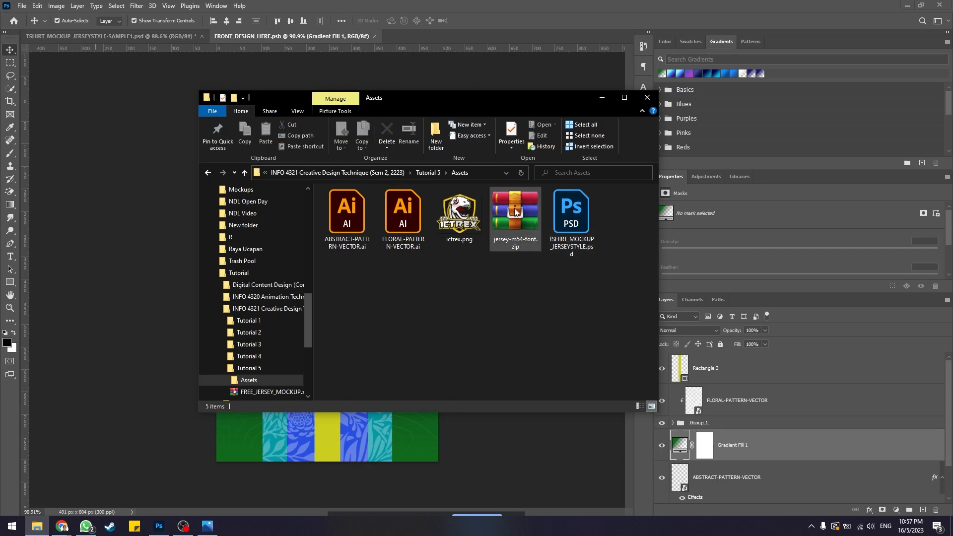
{"action": "left_click", "coordinate": [602, 98]}
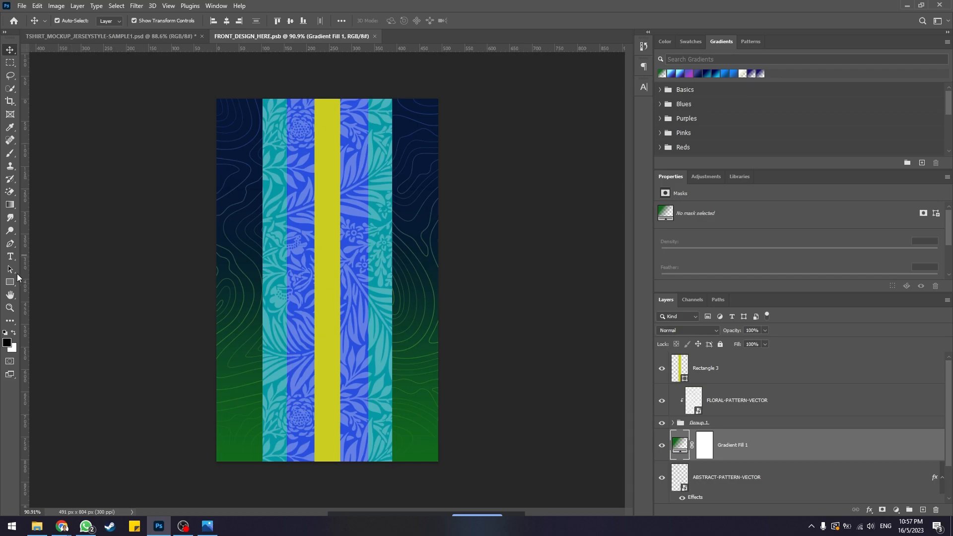
Add the text ICTREX in white 24 pt Jersey M54 and position it across the middle of the stripes
{"action": "left_click", "coordinate": [10, 258]}
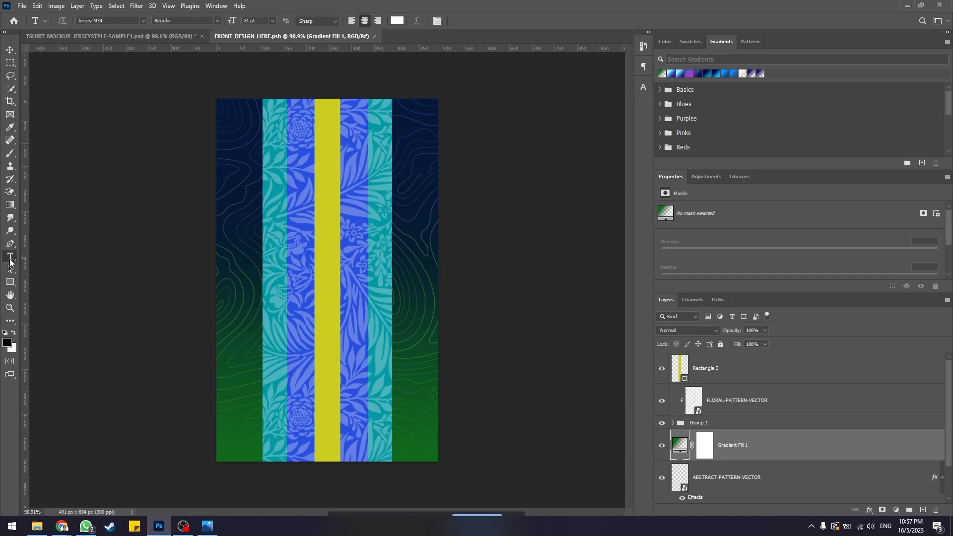
{"action": "left_click", "coordinate": [269, 263]}
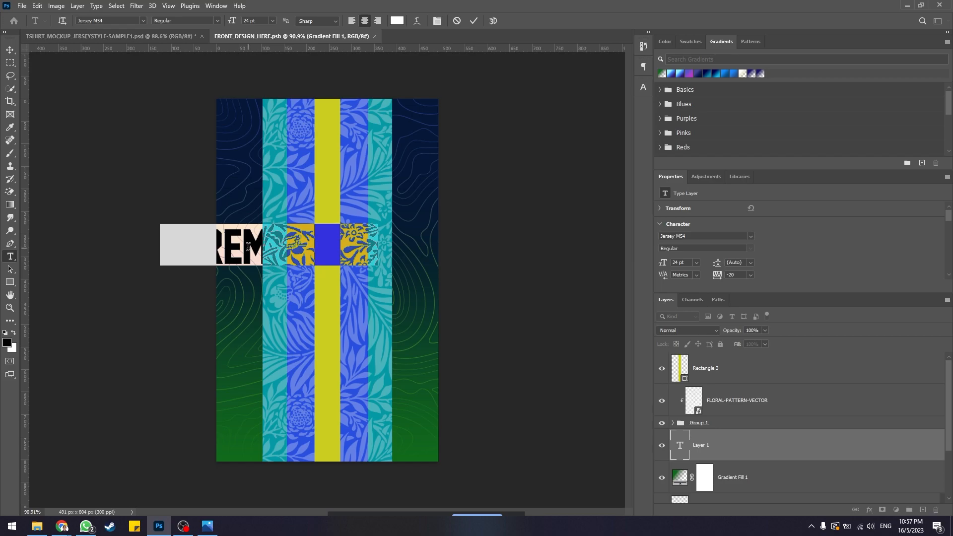
{"action": "key", "text": "BackSpace"}
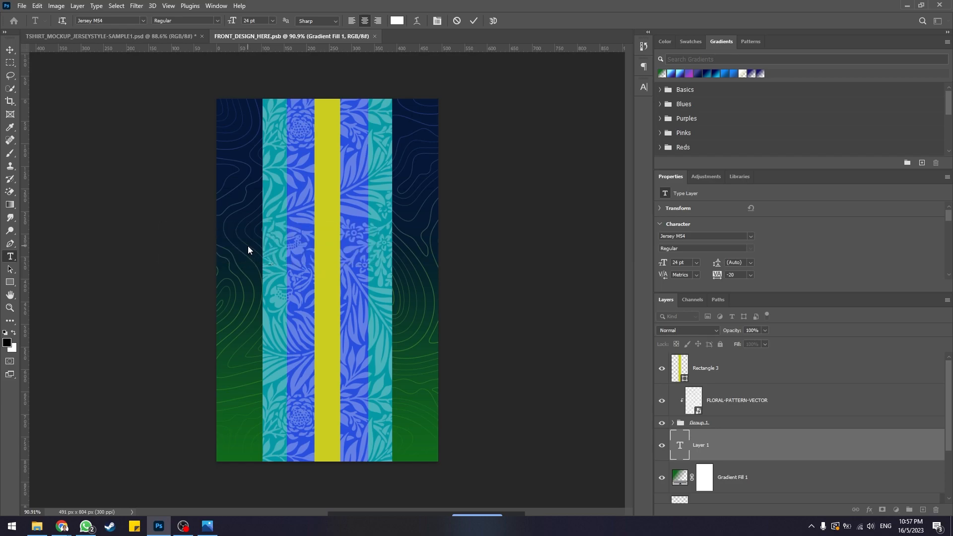
{"action": "type", "text": "ICT"}
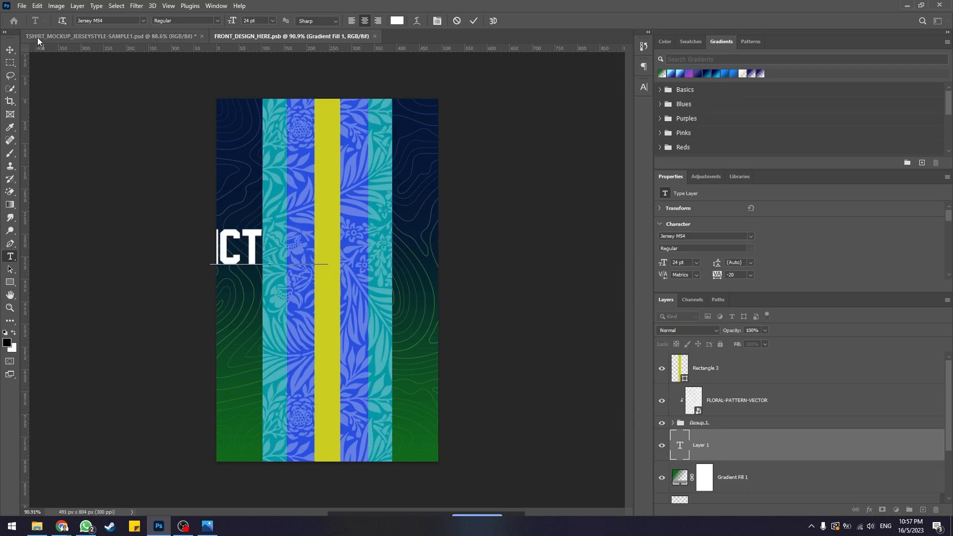
{"action": "left_click", "coordinate": [10, 49]}
{"action": "left_click_drag", "start_coordinate": [232, 235], "coordinate": [294, 266]}
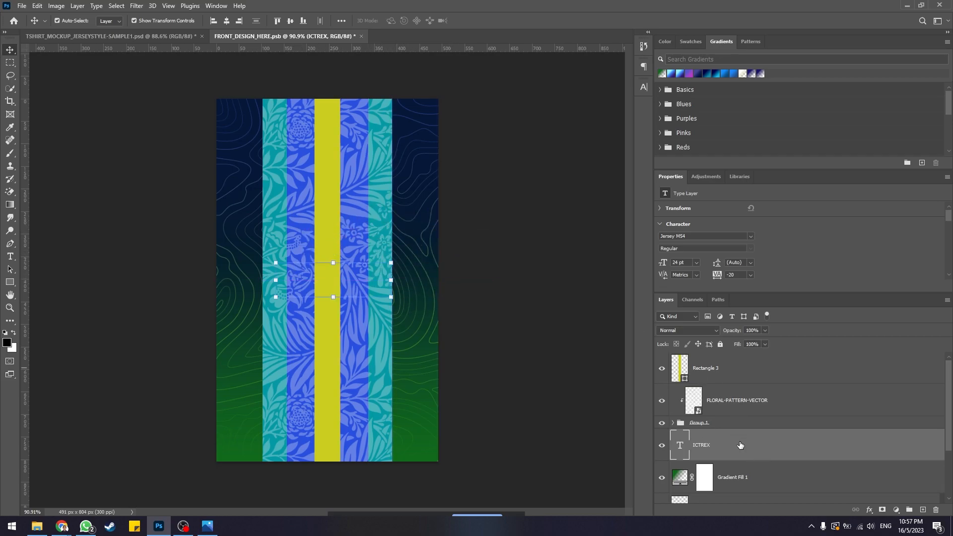
Move the ICTREX text layer above Rectangle 3 and scale the text up to about 129%
{"action": "left_click_drag", "start_coordinate": [741, 446], "coordinate": [730, 363]}
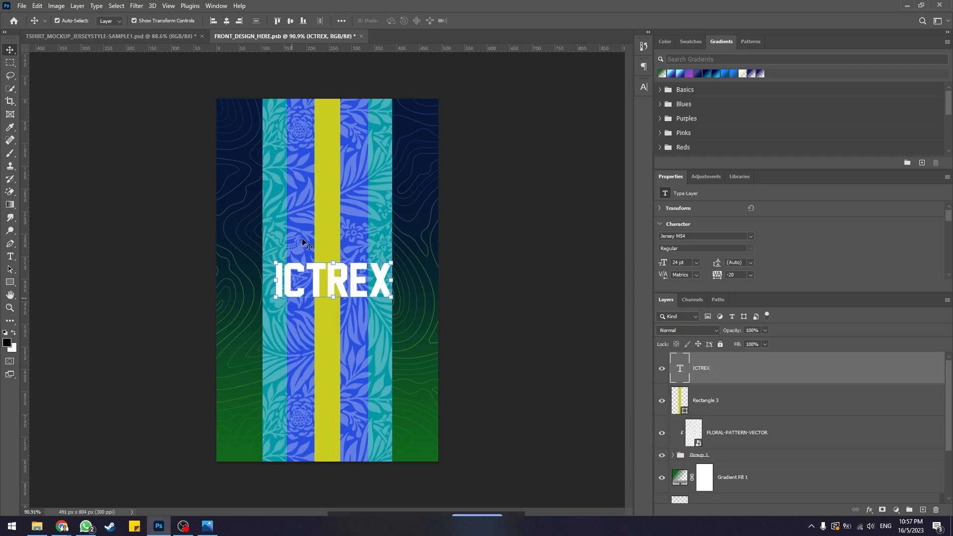
{"action": "left_click_drag", "start_coordinate": [389, 296], "coordinate": [409, 305]}
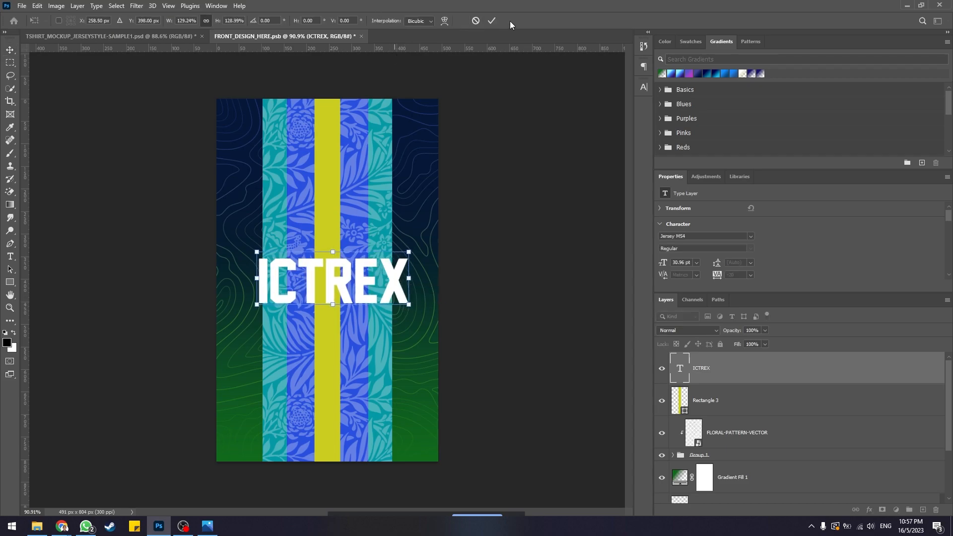
{"action": "key", "text": "Return"}
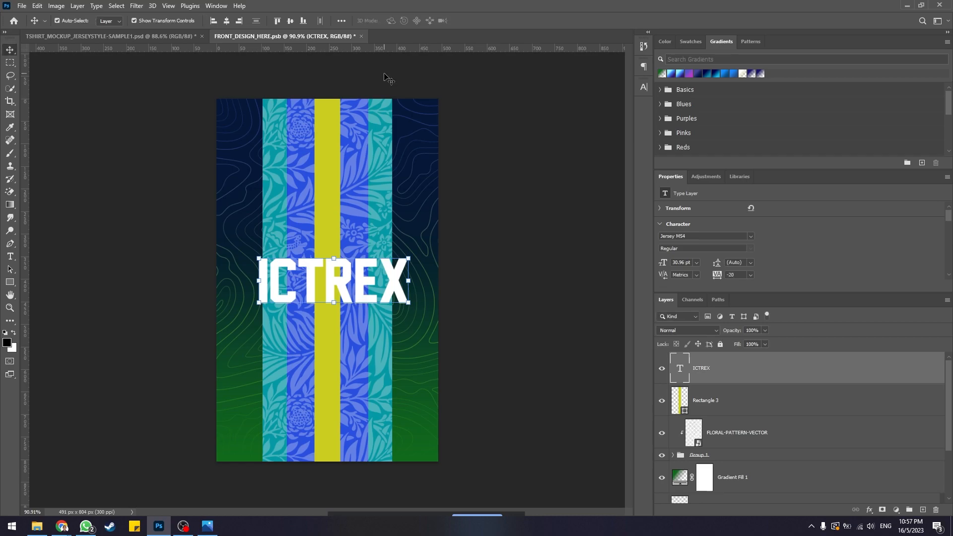
Center the ICTREX text horizontally and vertically on the canvas
{"action": "left_click", "coordinate": [342, 21]}
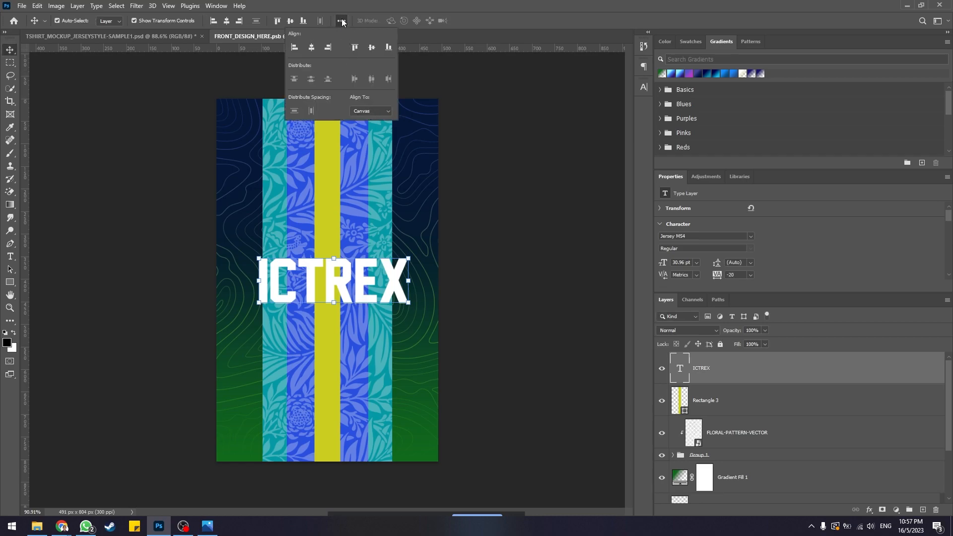
{"action": "left_click", "coordinate": [290, 20]}
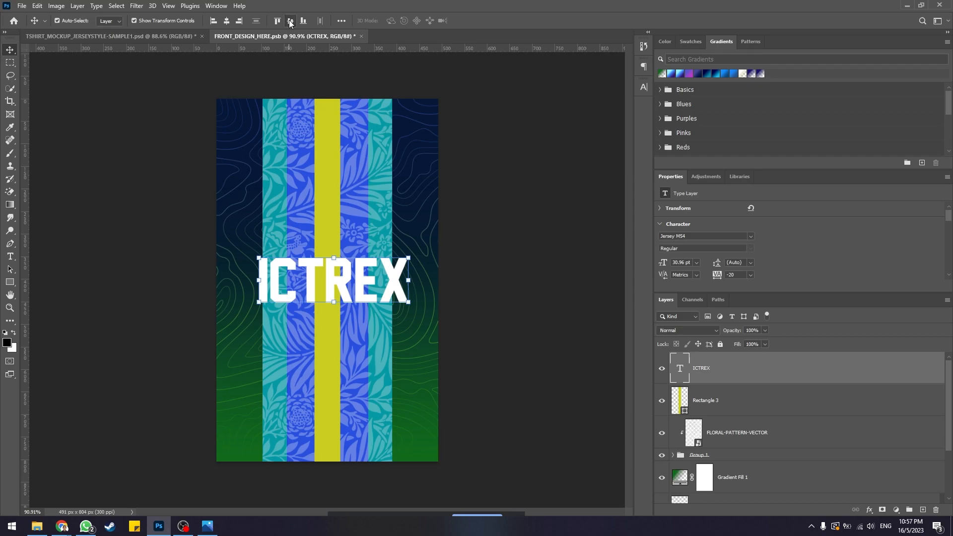
{"action": "left_click", "coordinate": [227, 21]}
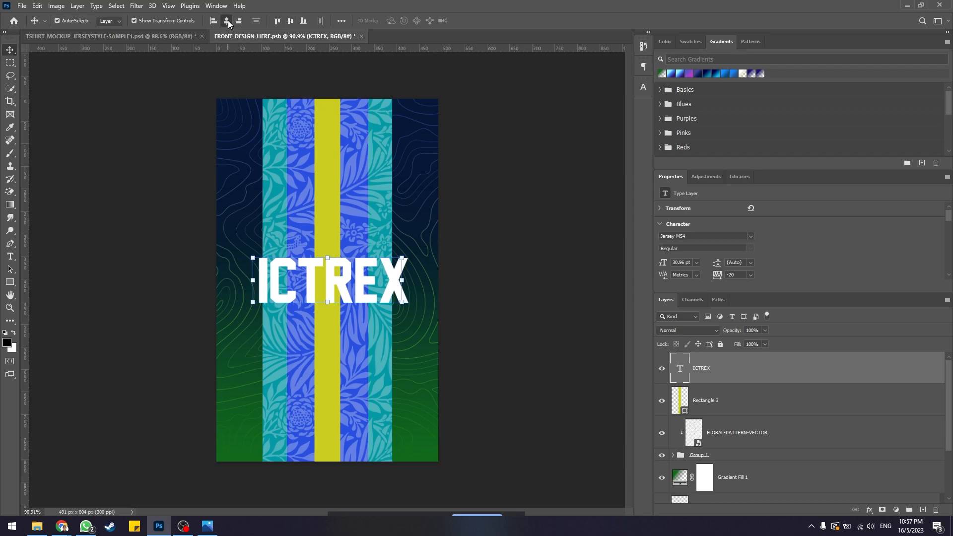
{"action": "left_click", "coordinate": [516, 240]}
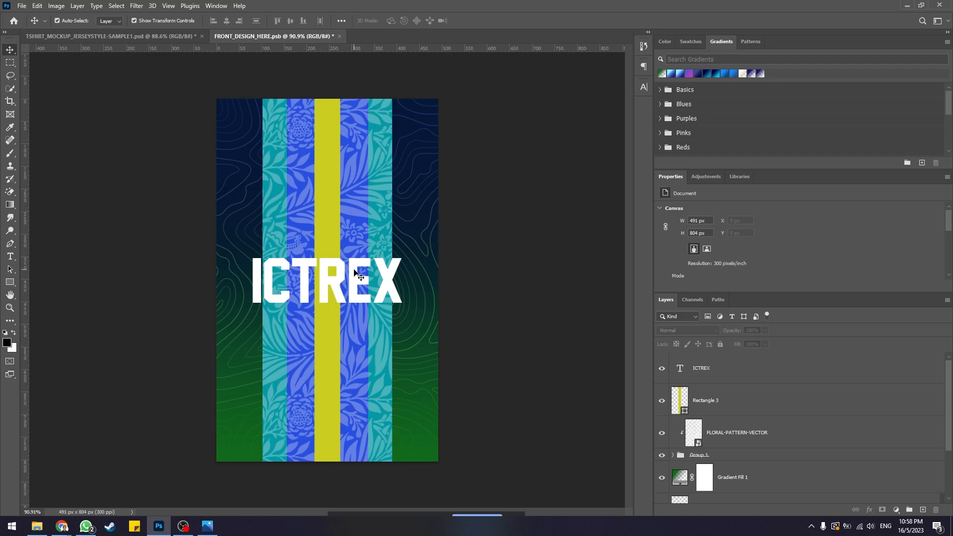
Add a drop shadow to the ICTREX text with 69% opacity, 6 px distance, 4% spread and 10 px size, then save the front design
{"action": "left_click", "coordinate": [390, 282]}
{"action": "left_click", "coordinate": [725, 361]}
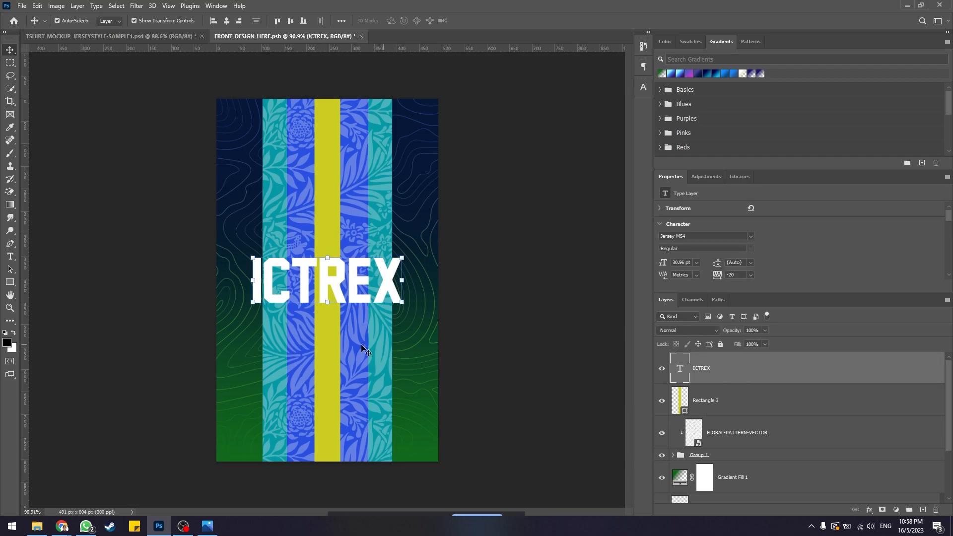
{"action": "left_click", "coordinate": [870, 511]}
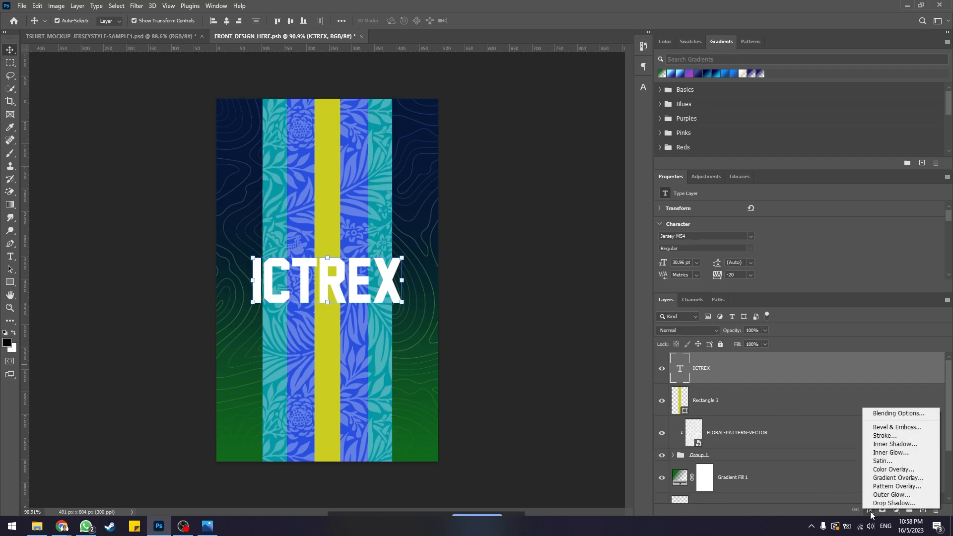
{"action": "left_click", "coordinate": [910, 504]}
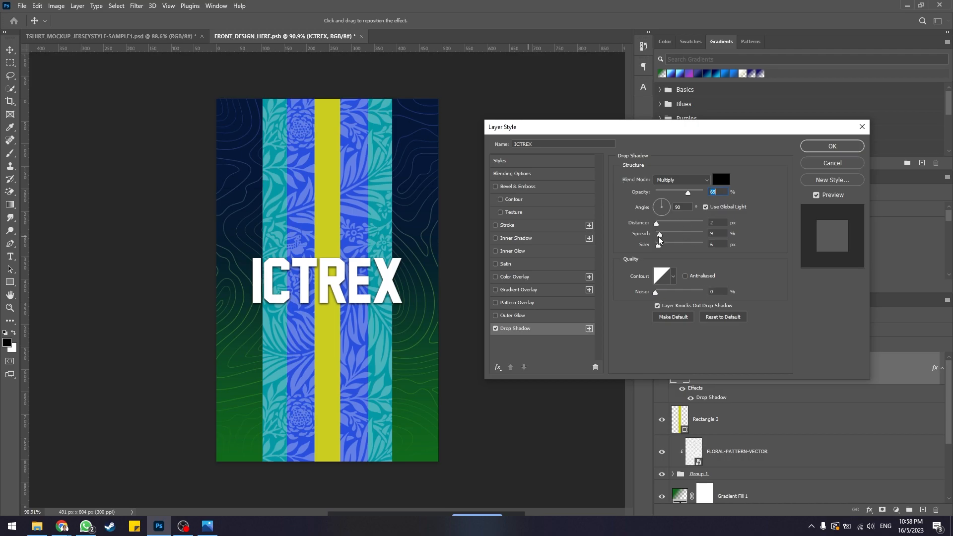
{"action": "mouse_move", "coordinate": [660, 234]}
{"action": "left_mouse_down"}
{"action": "mouse_move", "coordinate": [674, 234]}
{"action": "mouse_move", "coordinate": [662, 247]}
{"action": "mouse_move", "coordinate": [674, 235]}
{"action": "mouse_move", "coordinate": [658, 226]}
{"action": "mouse_move", "coordinate": [661, 245]}
{"action": "left_mouse_up"}
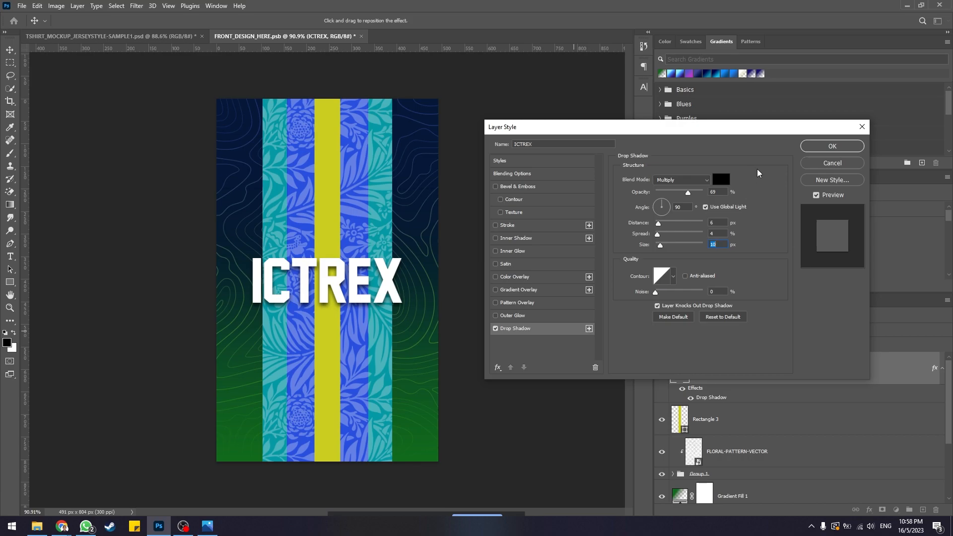
{"action": "left_click", "coordinate": [808, 146]}
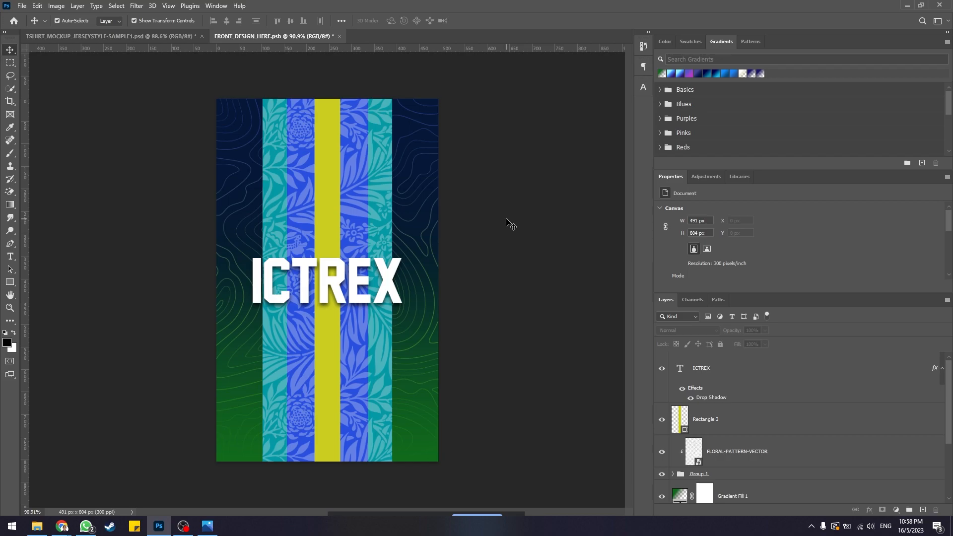
{"action": "key", "text": "ctrl+s"}
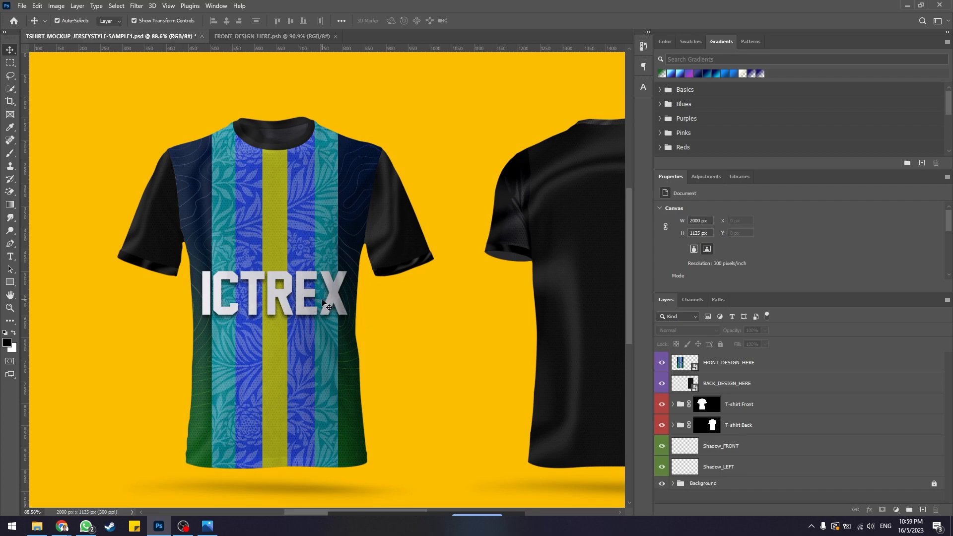
Scale the ICTREX text down to about 86% to fit the stripes' width, save the front design and check it on the shirt mockup
{"action": "left_click", "coordinate": [306, 37]}
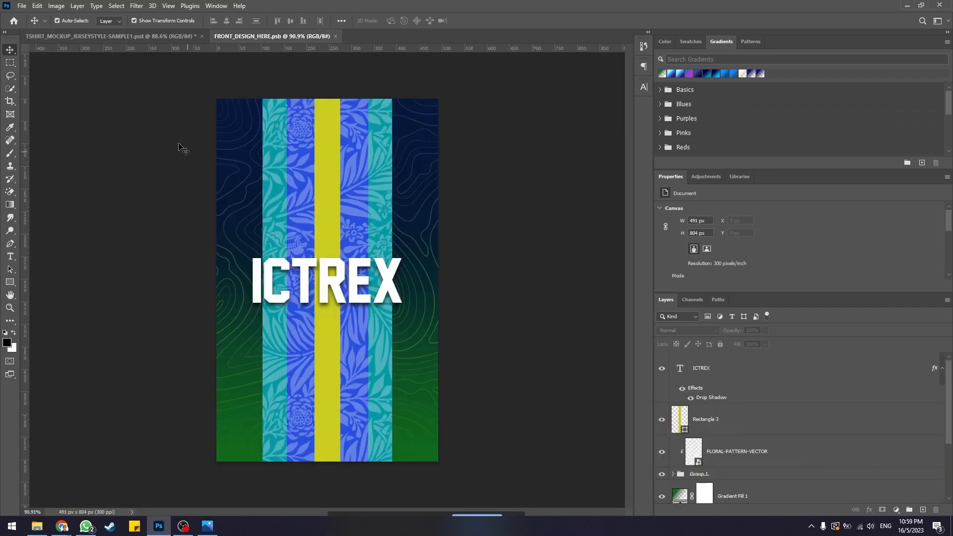
{"action": "left_click", "coordinate": [356, 289]}
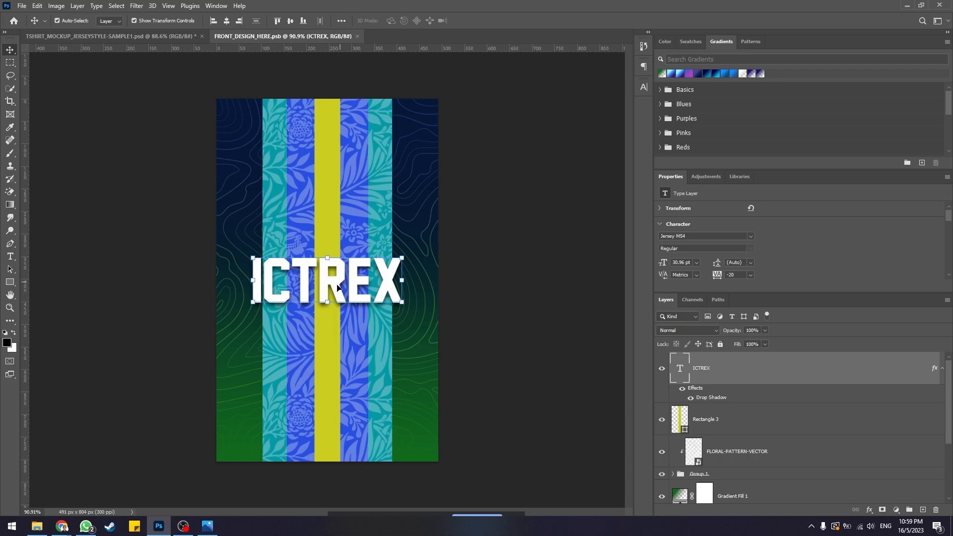
{"action": "left_click_drag", "start_coordinate": [405, 256], "coordinate": [395, 253]}
{"action": "key", "text": "Return"}
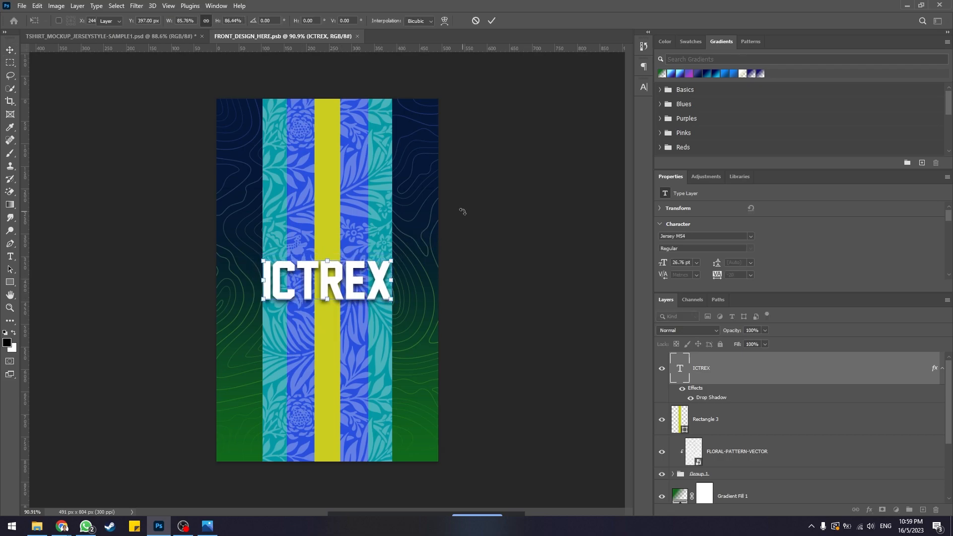
{"action": "key", "text": "ctrl+s"}
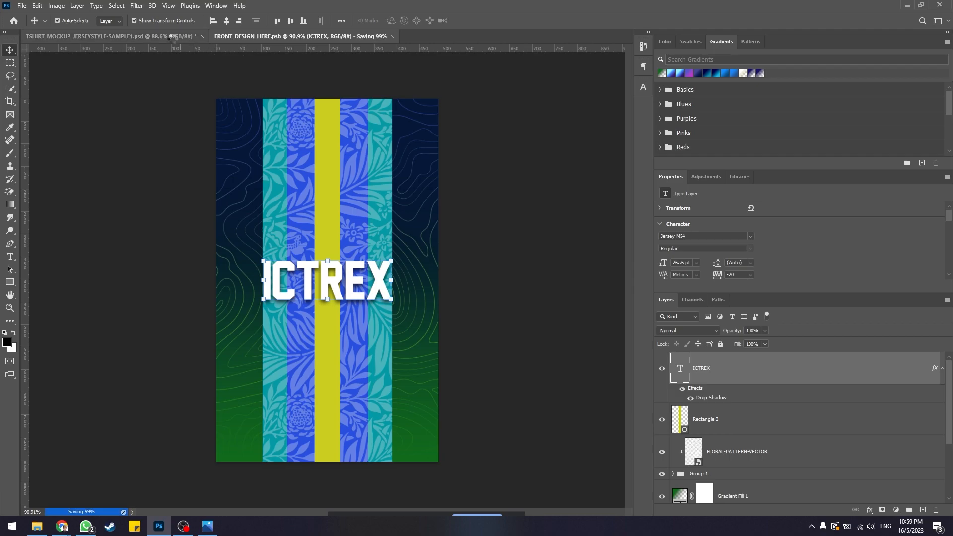
{"action": "left_click", "coordinate": [171, 37]}
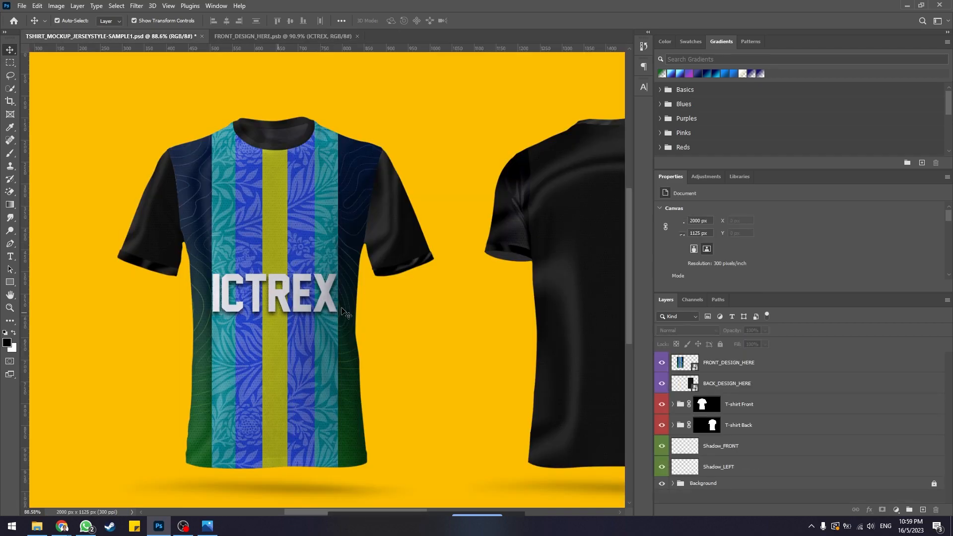
{"action": "left_click", "coordinate": [260, 38]}
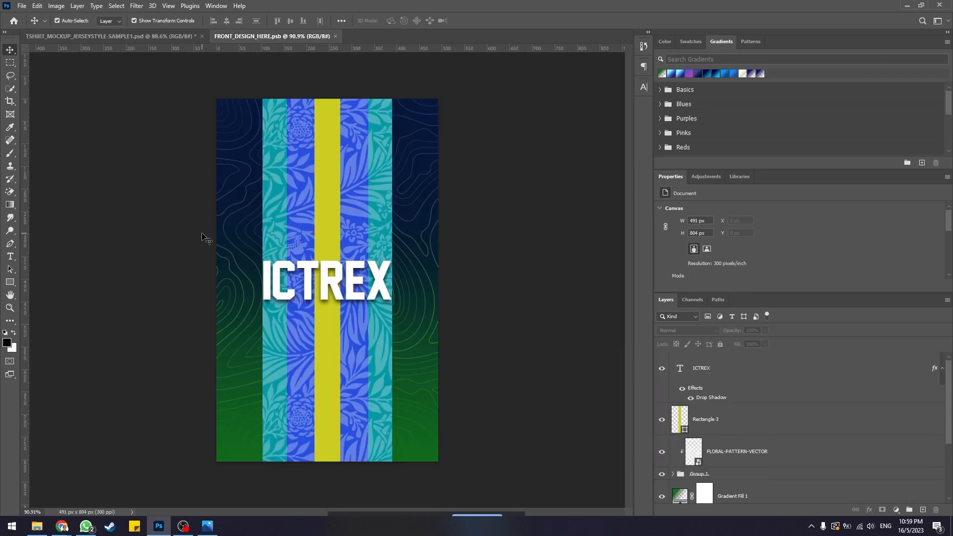
Review the sample jersey, then embed ictrex.png in the front design at about 1.73% scale on the upper chest, right of the yellow stripe
{"action": "left_click", "coordinate": [207, 526]}
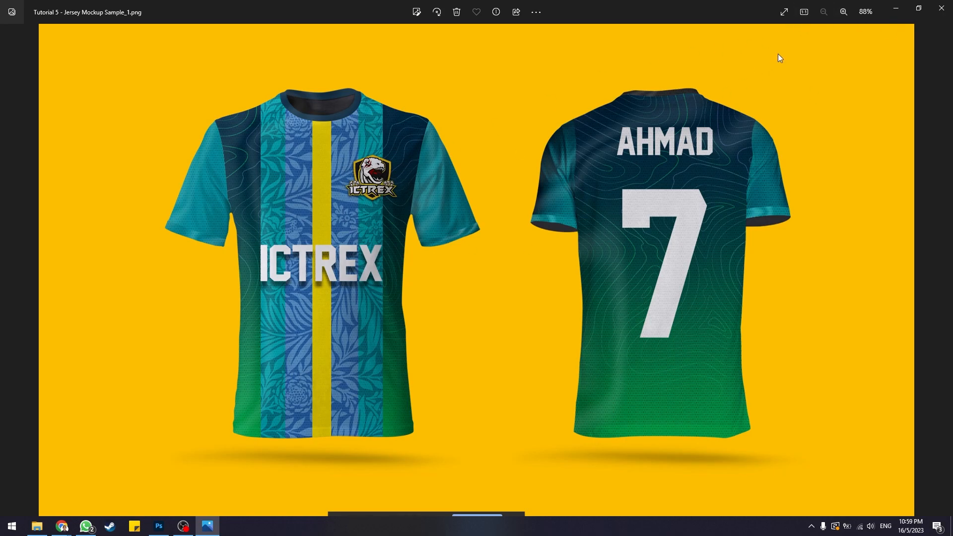
{"action": "left_click", "coordinate": [895, 9]}
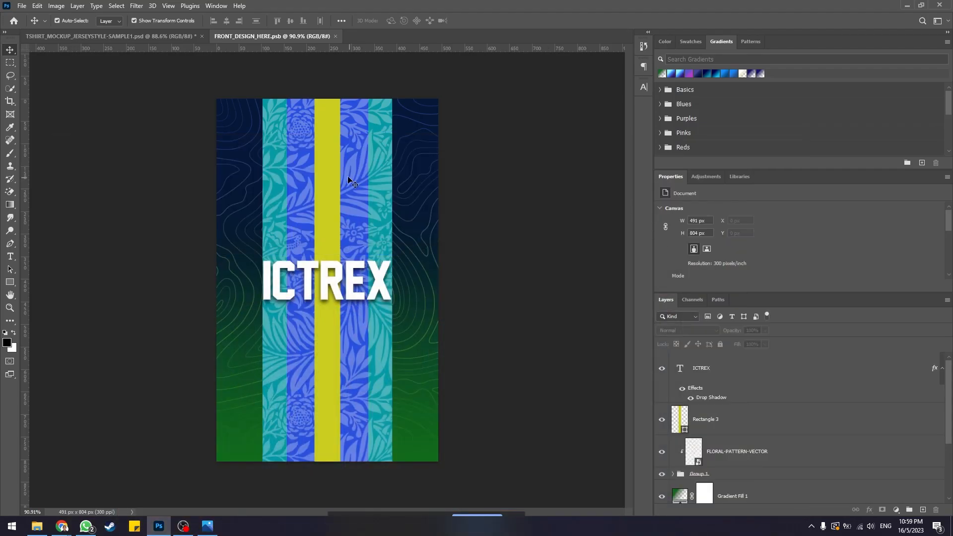
{"action": "left_click", "coordinate": [22, 5]}
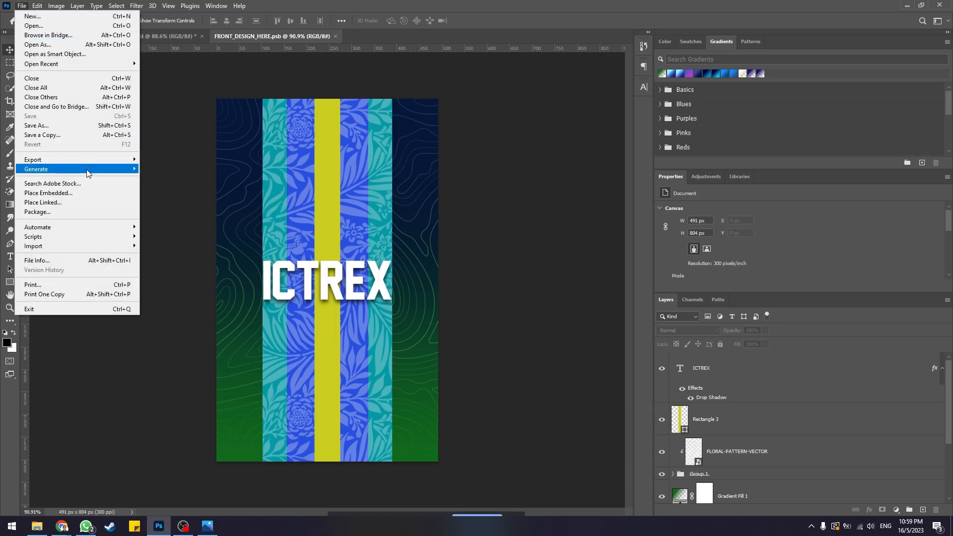
{"action": "left_click", "coordinate": [86, 193]}
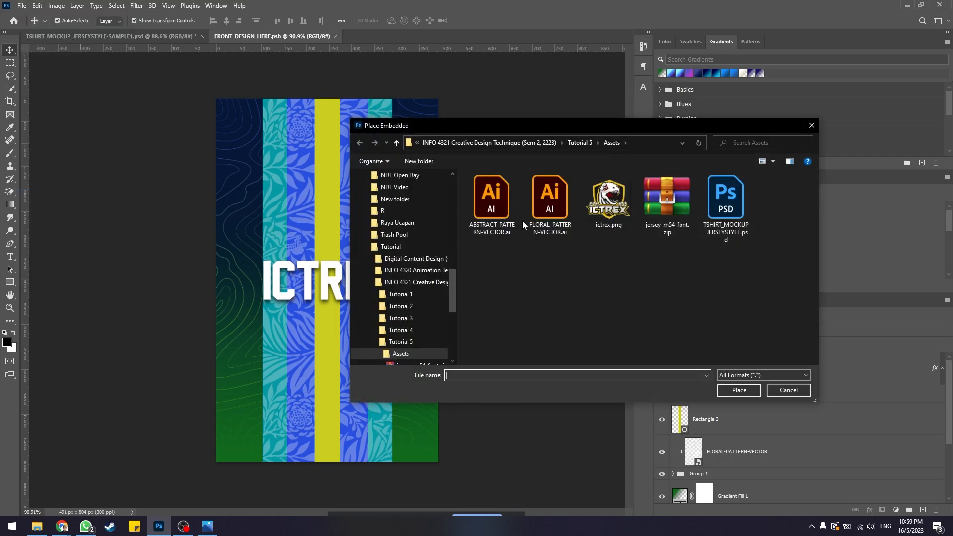
{"action": "left_click", "coordinate": [609, 226]}
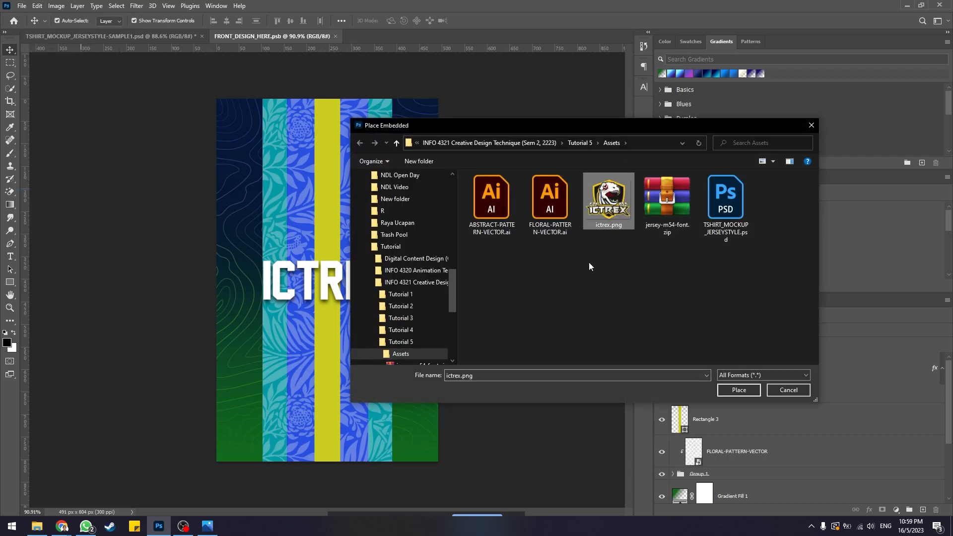
{"action": "left_click", "coordinate": [739, 390]}
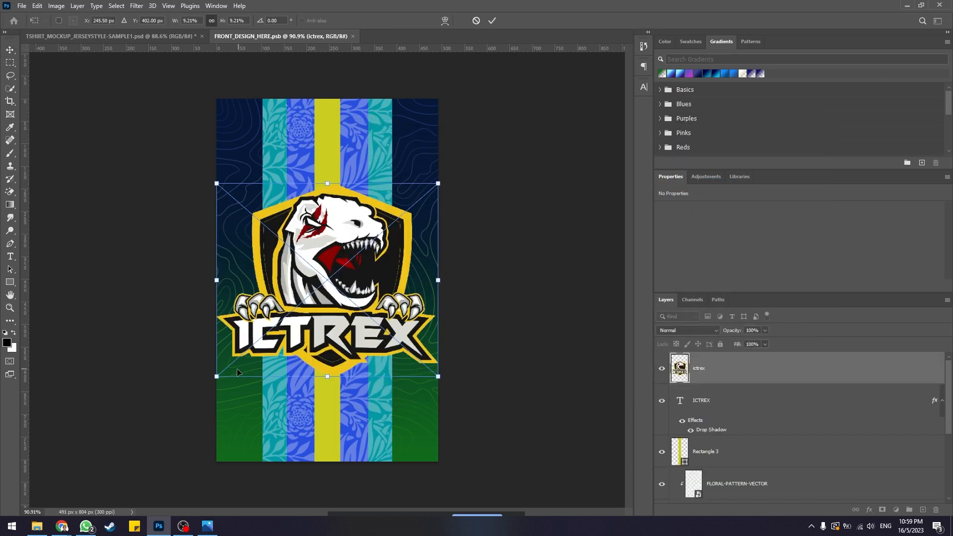
{"action": "left_click_drag", "start_coordinate": [216, 376], "coordinate": [382, 175]}
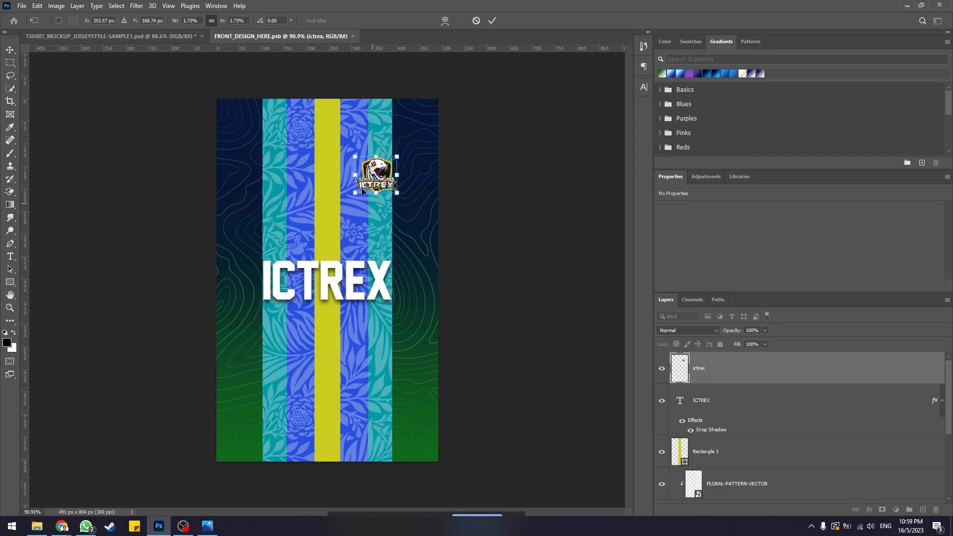
{"action": "left_click_drag", "start_coordinate": [388, 180], "coordinate": [388, 182]}
{"action": "left_click", "coordinate": [491, 21]}
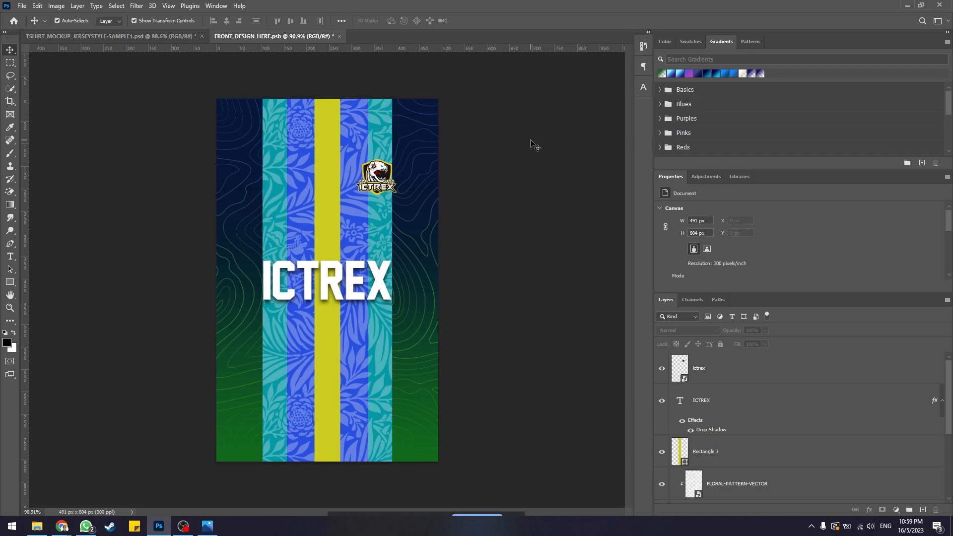
Save the front design and compare the logo on the shirt mockup with the sample jersey image
{"action": "key", "text": "ctrl+s"}
{"action": "left_click", "coordinate": [132, 36]}
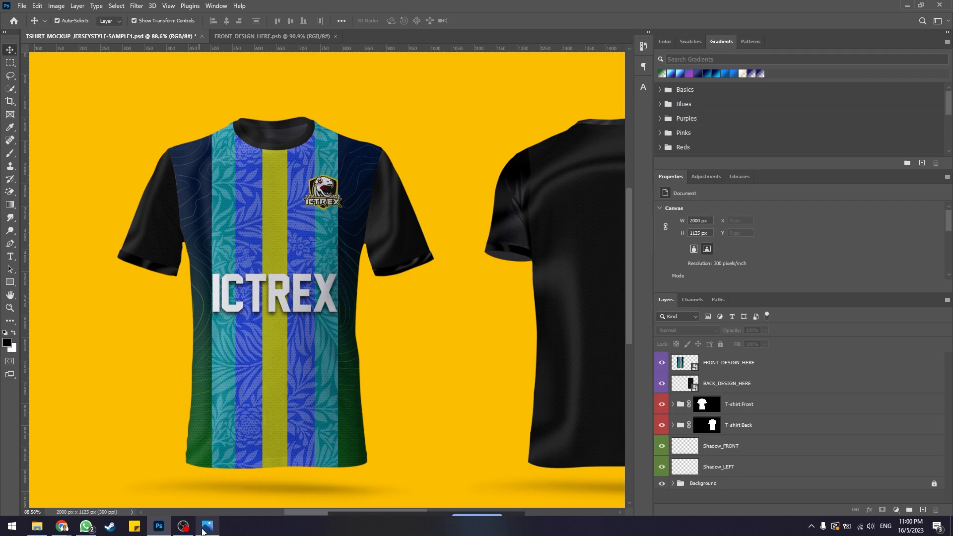
{"action": "left_click", "coordinate": [208, 466]}
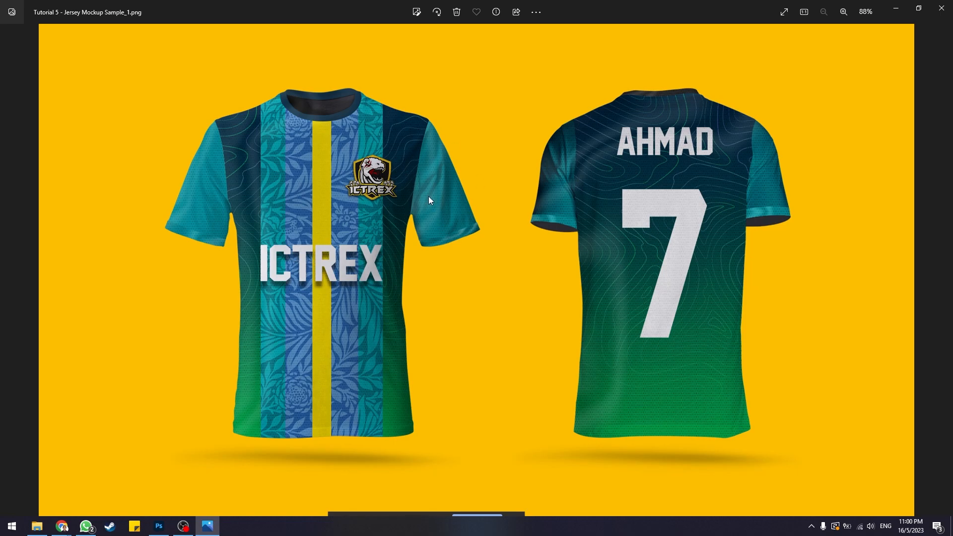
{"action": "left_click", "coordinate": [159, 526]}
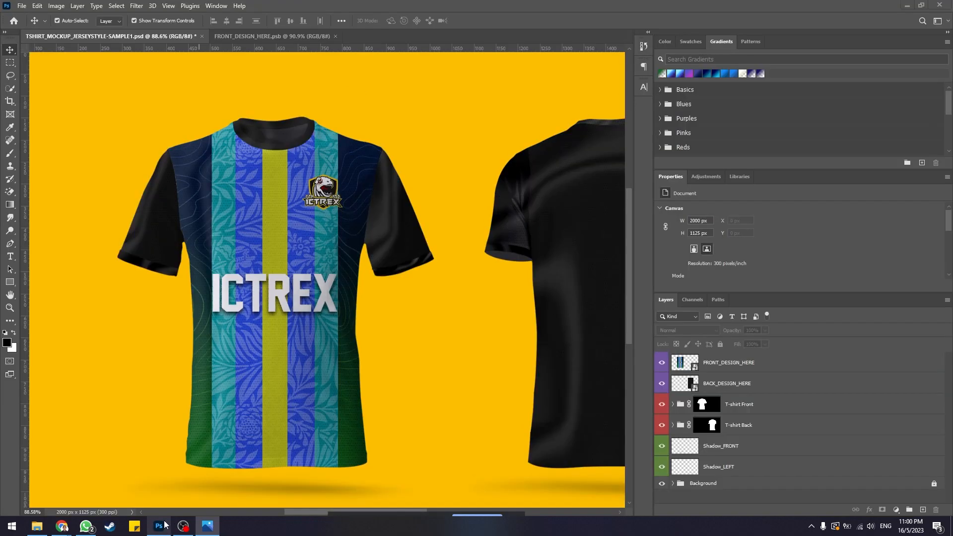
Recolor the front collar (FRONT_COLLAR_COLOR in the T-shirt Front group) to dark blue 033354, checking the sample jersey image for reference
{"action": "left_click", "coordinate": [680, 408]}
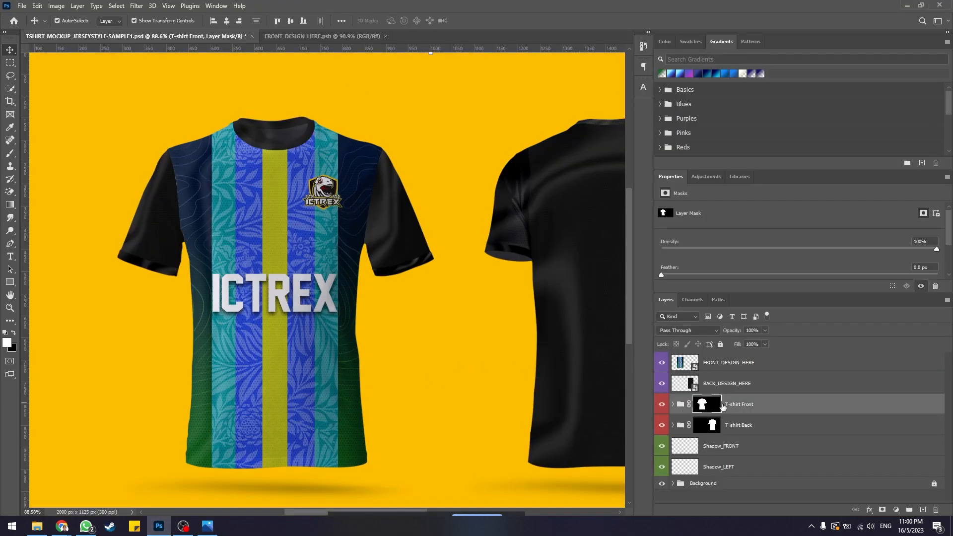
{"action": "left_click", "coordinate": [673, 404]}
{"action": "scroll", "coordinate": [728, 392], "scroll_direction": "down", "scroll_amount": 4}
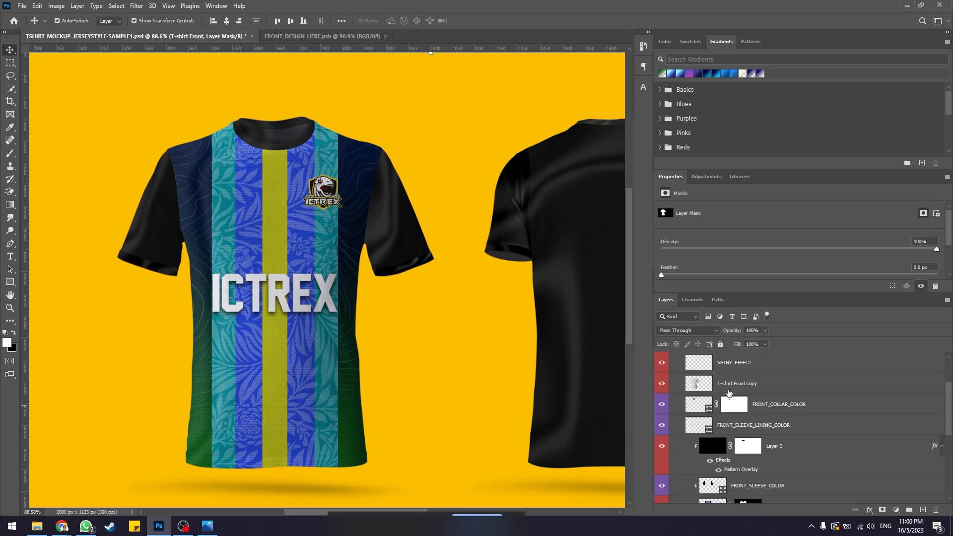
{"action": "scroll", "coordinate": [728, 393], "scroll_direction": "down", "scroll_amount": 1}
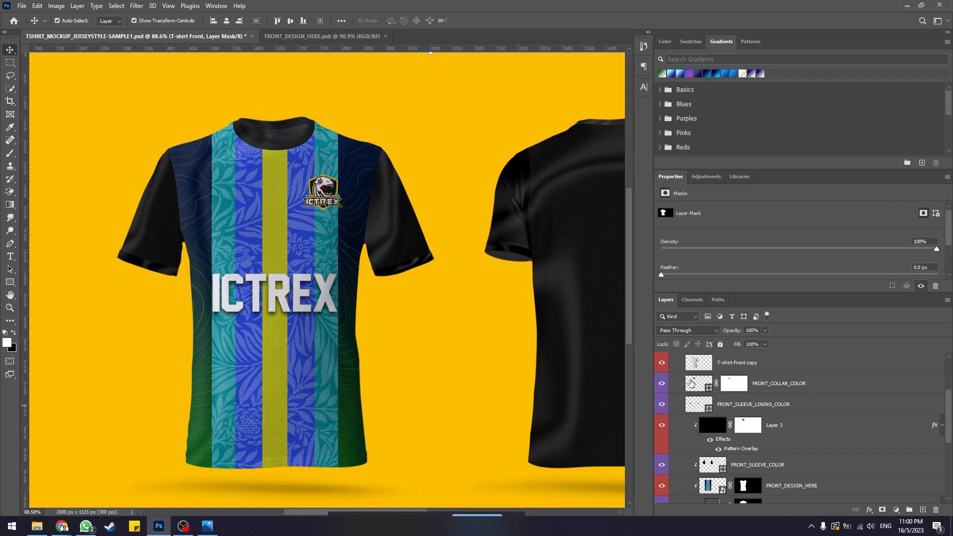
{"action": "left_click", "coordinate": [730, 385]}
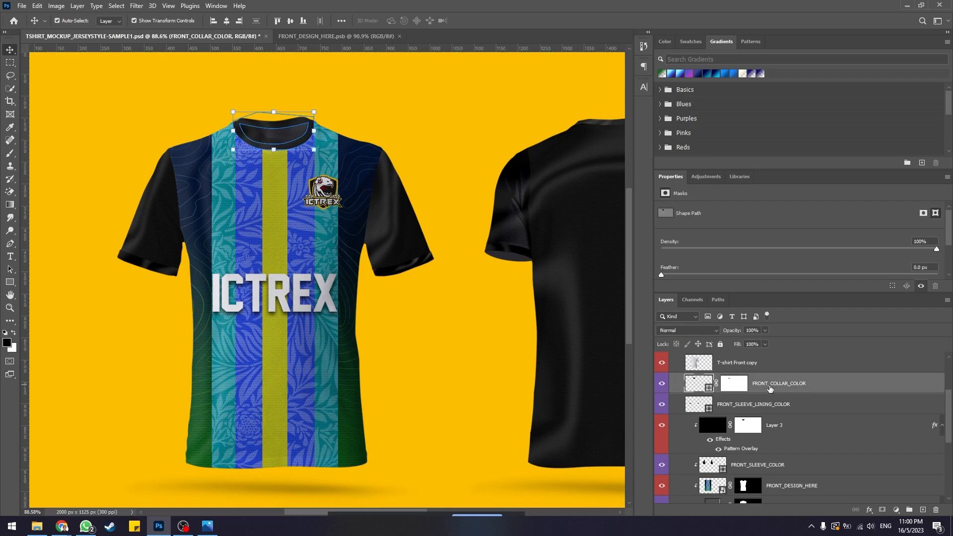
{"action": "double_click", "coordinate": [692, 384]}
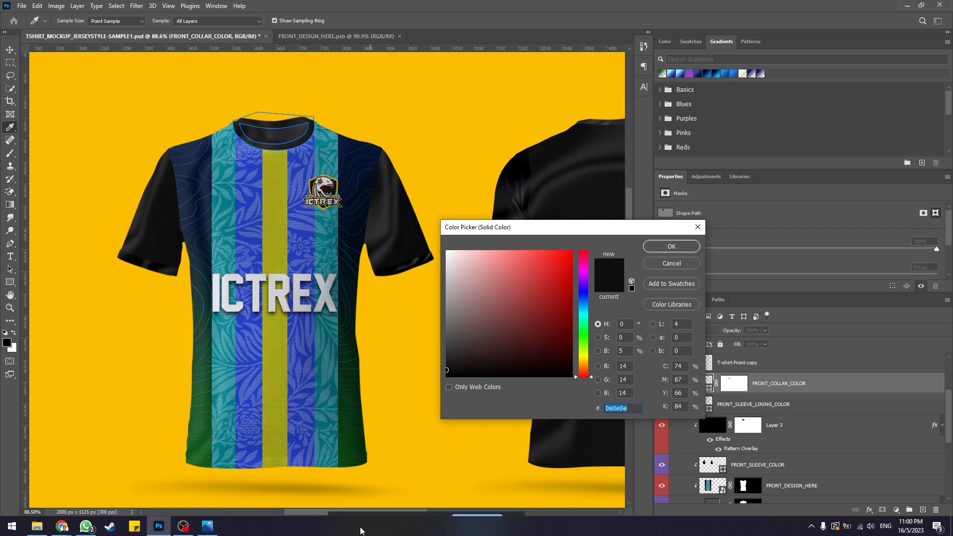
{"action": "left_click", "coordinate": [208, 527]}
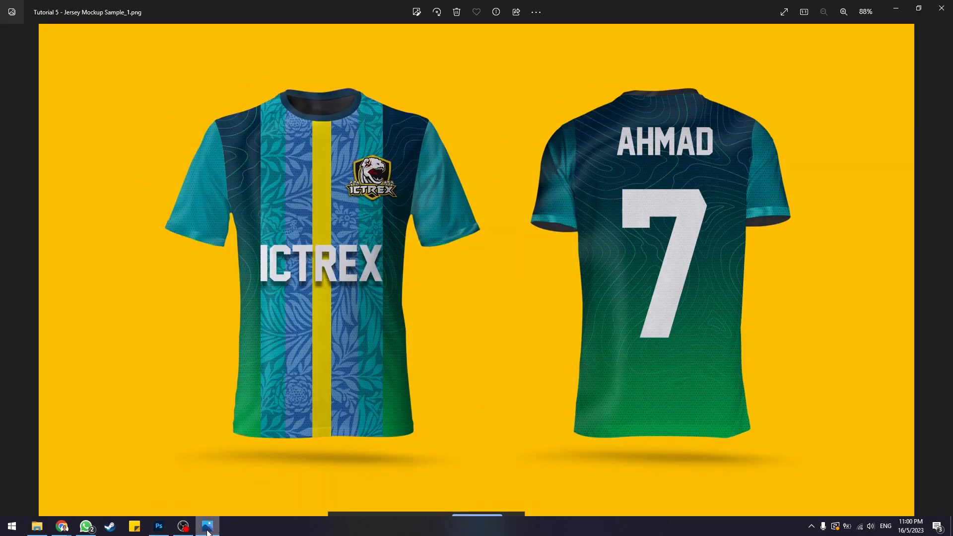
{"action": "left_click", "coordinate": [207, 527]}
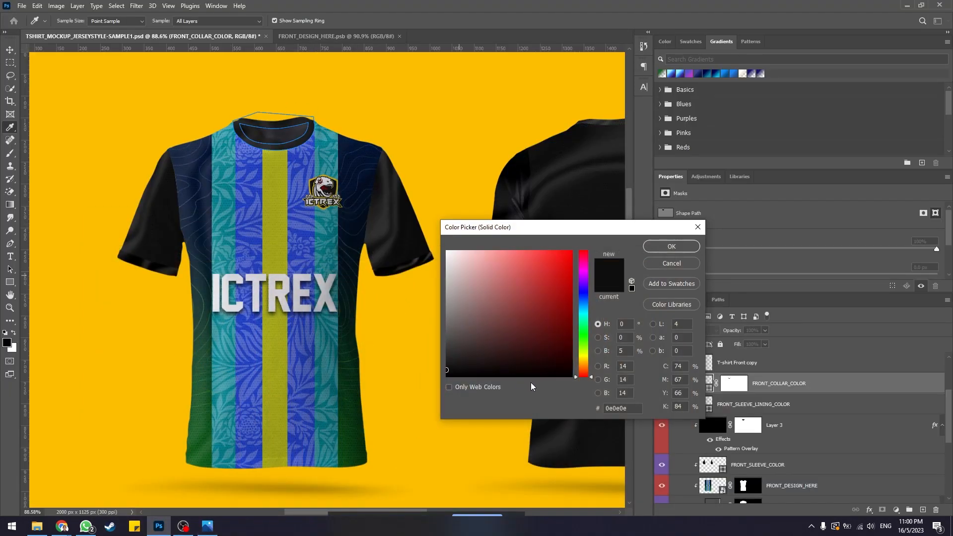
{"action": "left_click_drag", "start_coordinate": [585, 311], "coordinate": [586, 305]}
{"action": "mouse_move", "coordinate": [534, 325]}
{"action": "left_mouse_down"}
{"action": "mouse_move", "coordinate": [564, 324]}
{"action": "mouse_move", "coordinate": [568, 336]}
{"action": "left_mouse_up"}
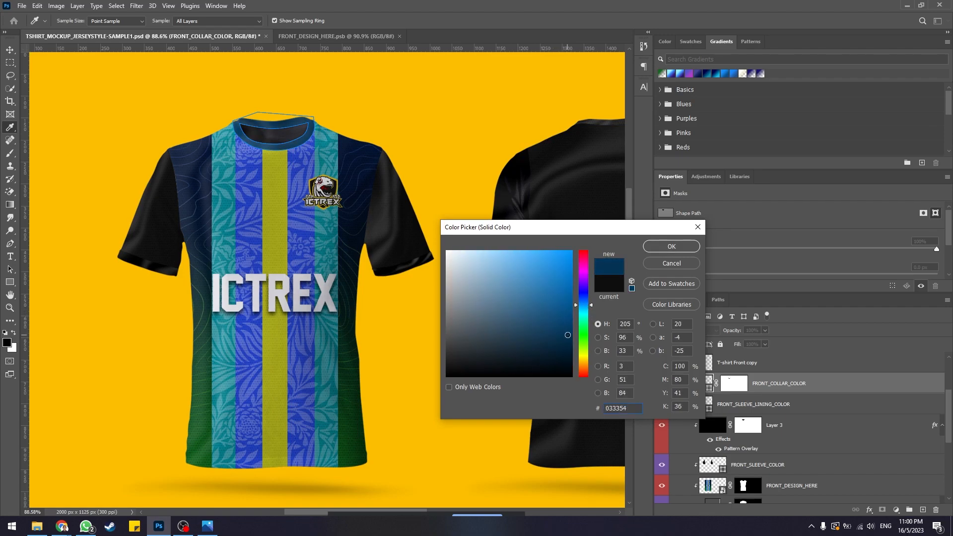
{"action": "left_click", "coordinate": [655, 248]}
{"action": "left_click", "coordinate": [463, 129]}
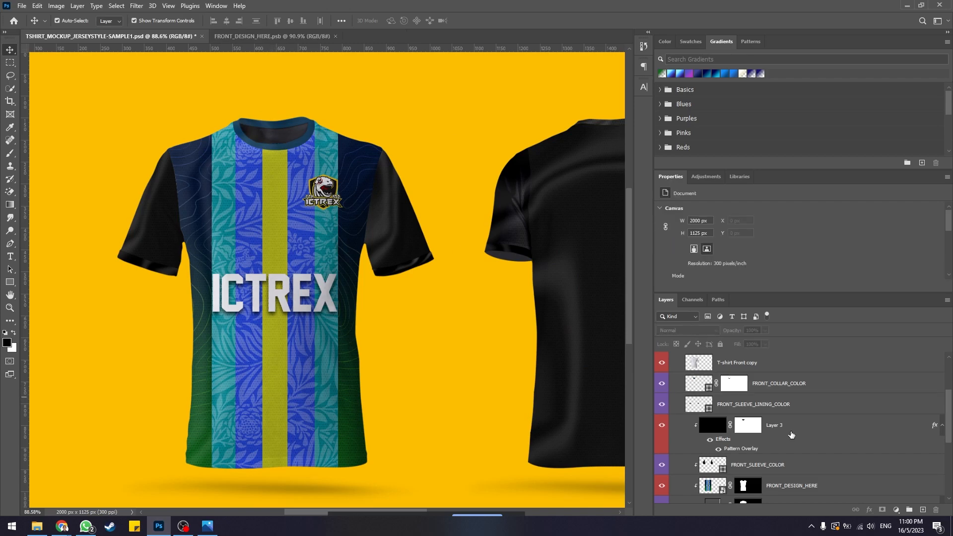
Recolor the front sleeve lining to teal 057b86, sampled from the shirt's teal stripe
{"action": "left_click", "coordinate": [730, 407]}
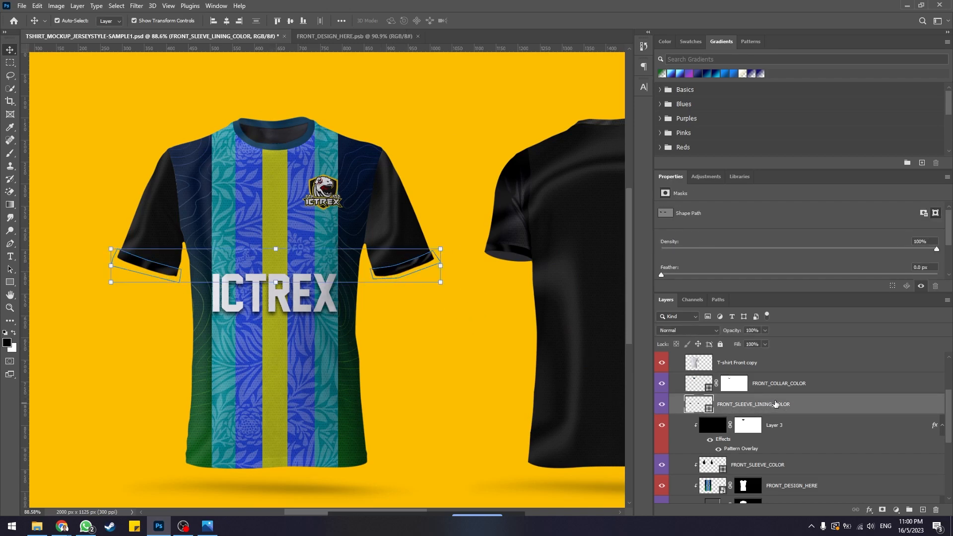
{"action": "double_click", "coordinate": [694, 407]}
{"action": "left_click", "coordinate": [572, 253]}
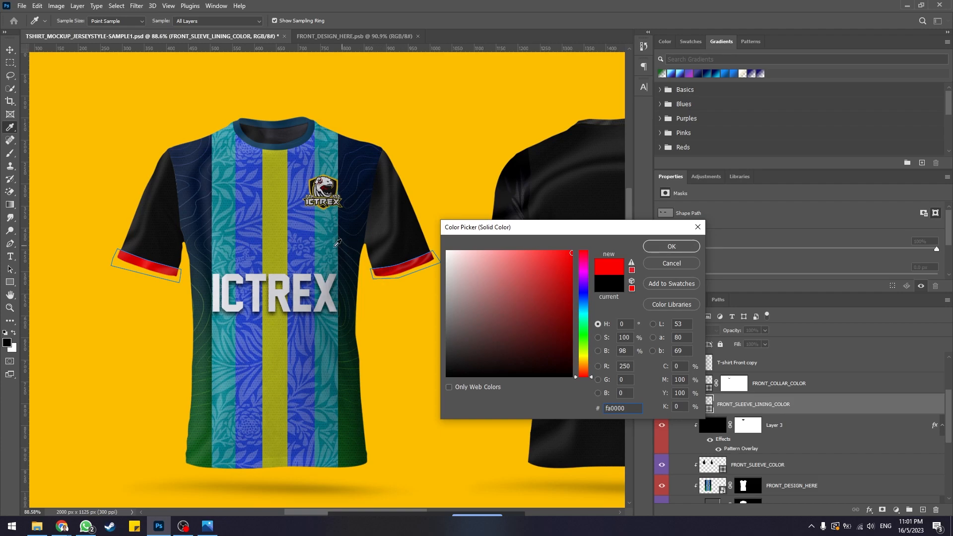
{"action": "left_click", "coordinate": [324, 163]}
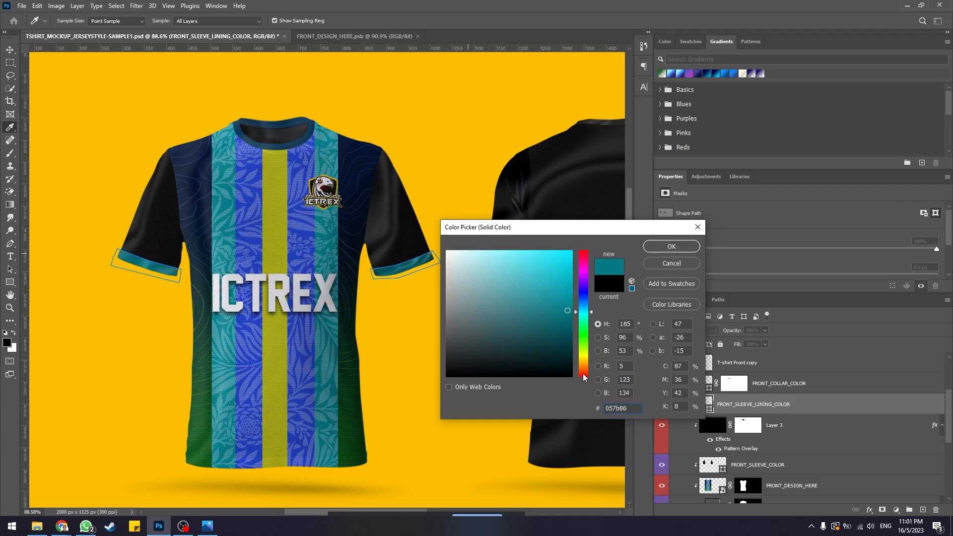
{"action": "left_click", "coordinate": [658, 242]}
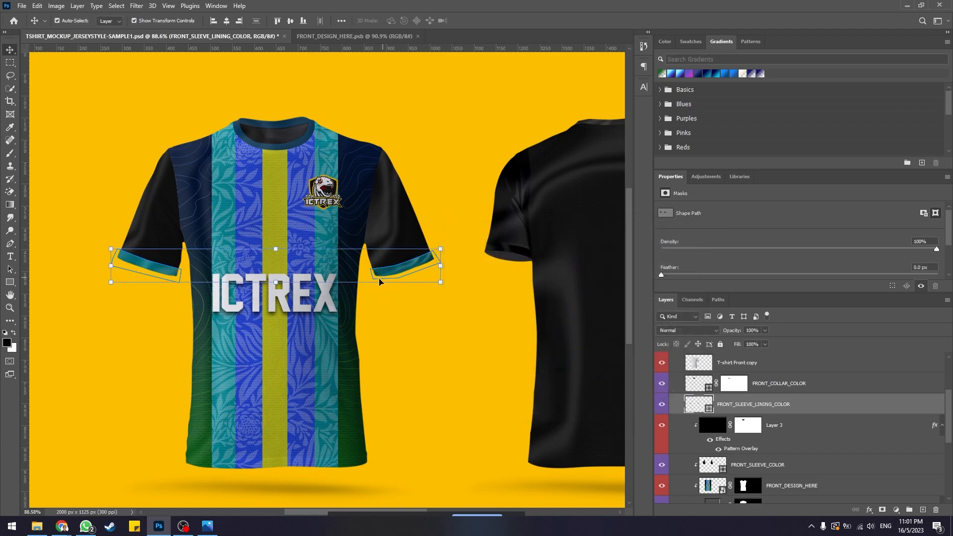
{"action": "left_click", "coordinate": [441, 308]}
Recolor the front sleeves with teal sampled from the shirt's stripe and lighten it to 2bafbc
{"action": "scroll", "coordinate": [777, 419], "scroll_direction": "down", "scroll_amount": 3}
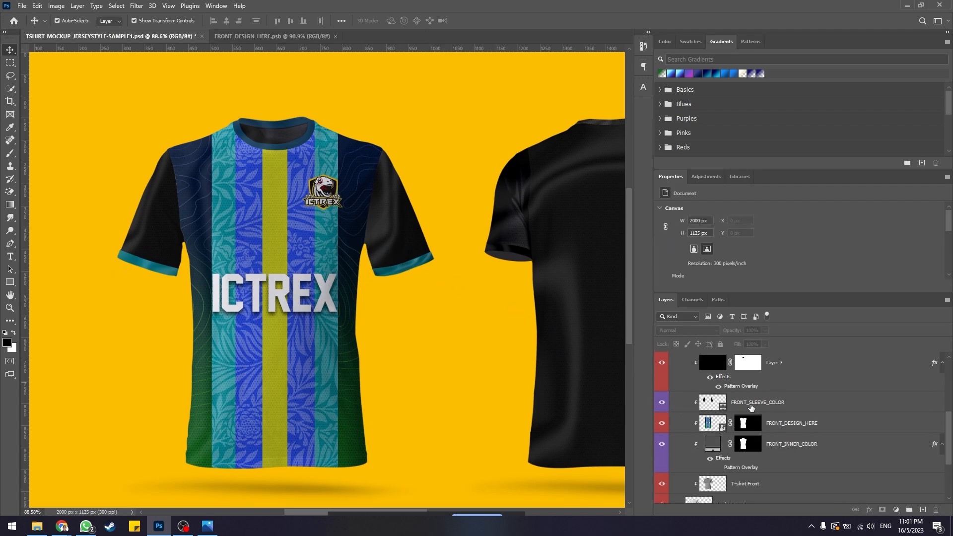
{"action": "left_click", "coordinate": [705, 407]}
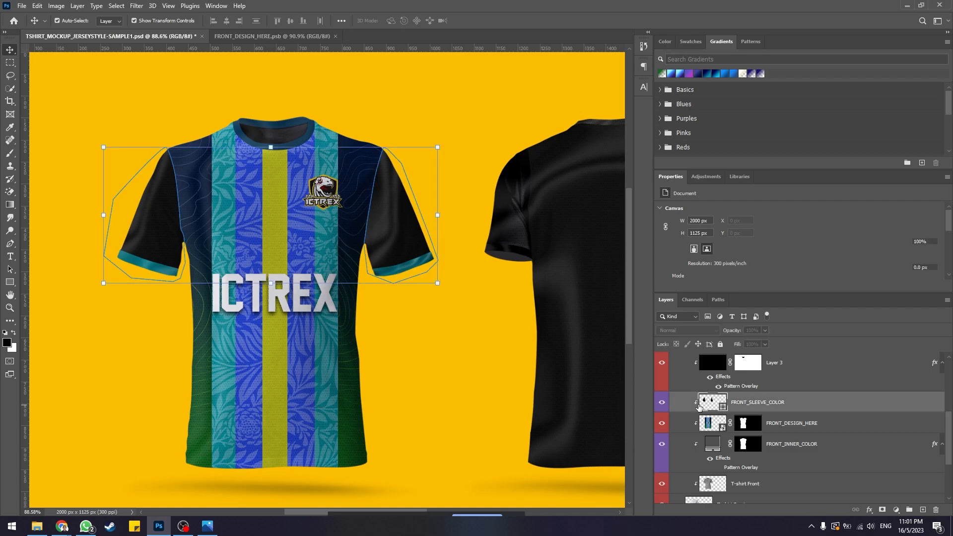
{"action": "double_click", "coordinate": [711, 403]}
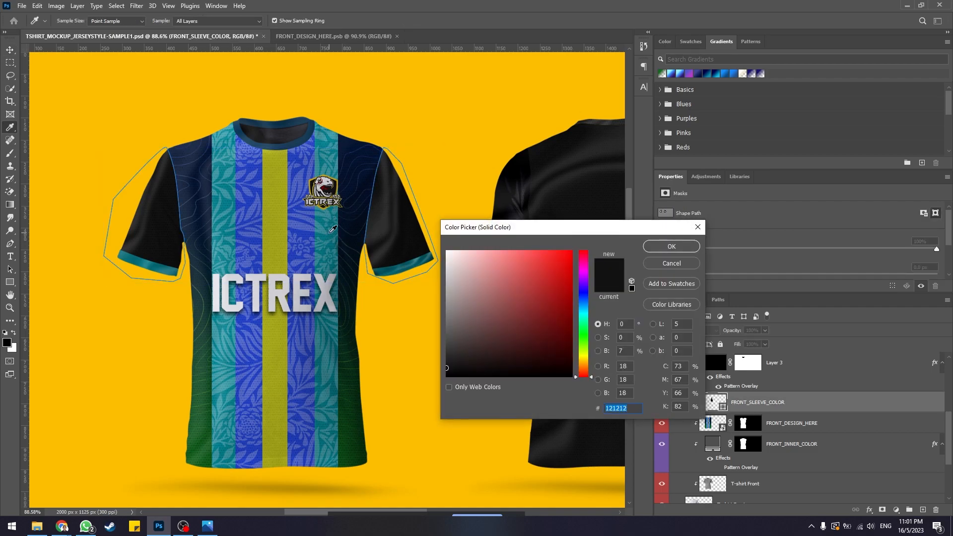
{"action": "left_click", "coordinate": [333, 229]}
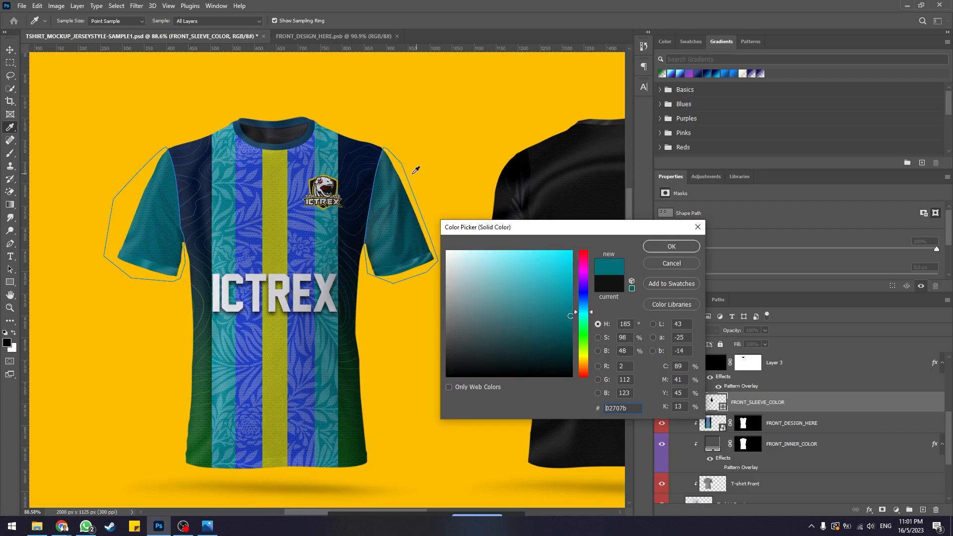
{"action": "left_click", "coordinate": [671, 246]}
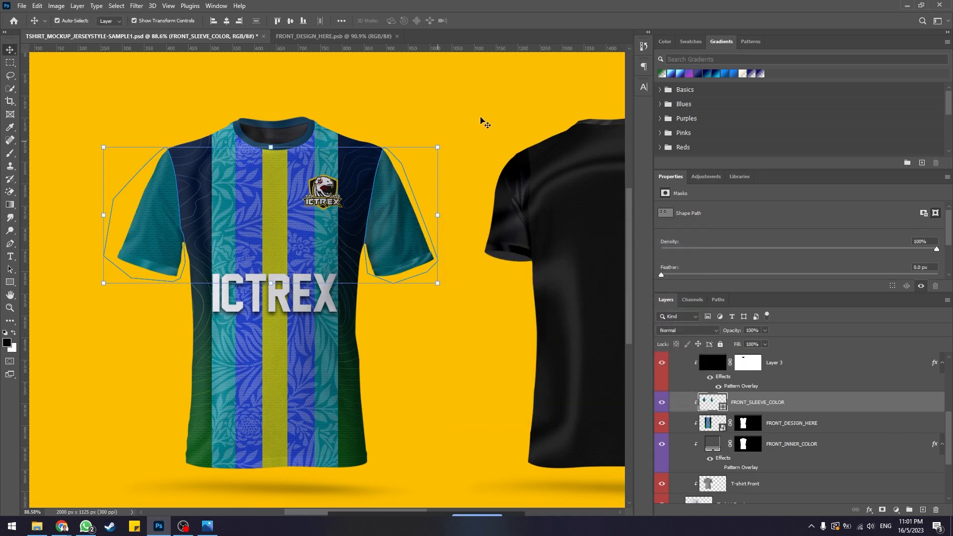
{"action": "left_click", "coordinate": [456, 260]}
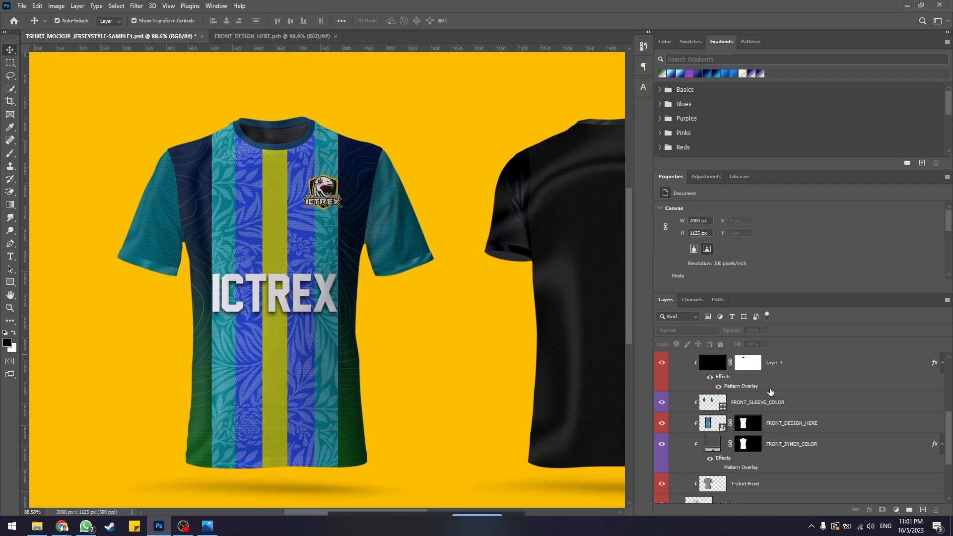
{"action": "double_click", "coordinate": [709, 398]}
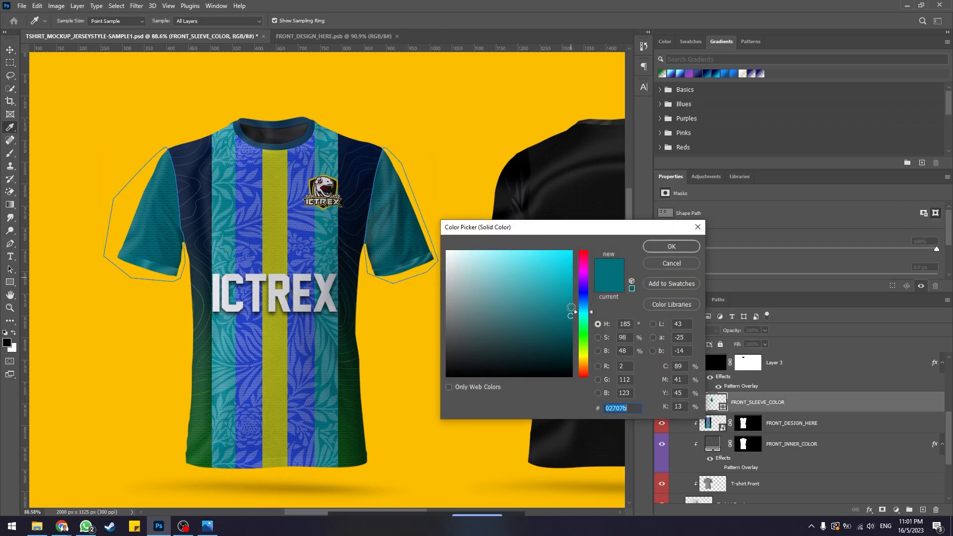
{"action": "mouse_move", "coordinate": [571, 313]}
{"action": "left_mouse_down"}
{"action": "mouse_move", "coordinate": [571, 269]}
{"action": "mouse_move", "coordinate": [556, 288]}
{"action": "mouse_move", "coordinate": [539, 279]}
{"action": "left_mouse_up"}
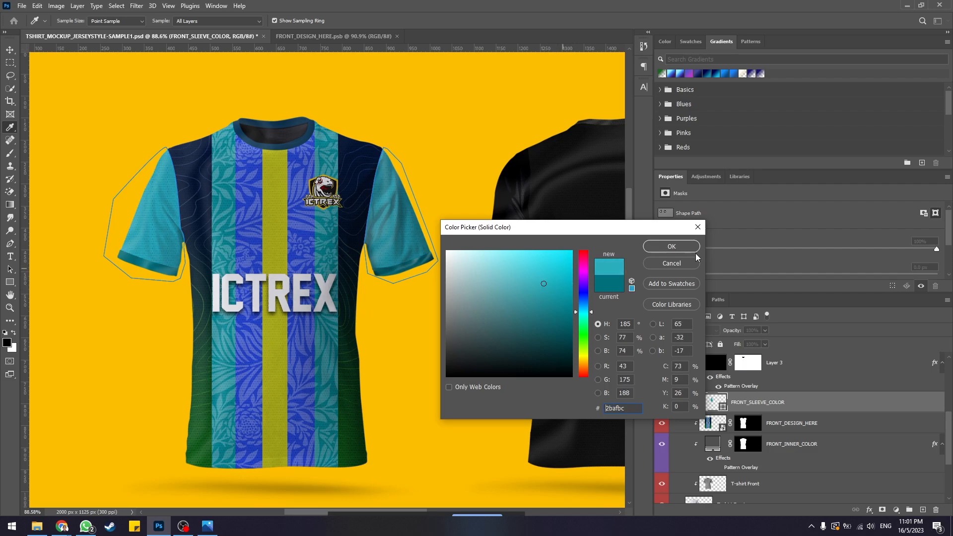
{"action": "left_click", "coordinate": [671, 246]}
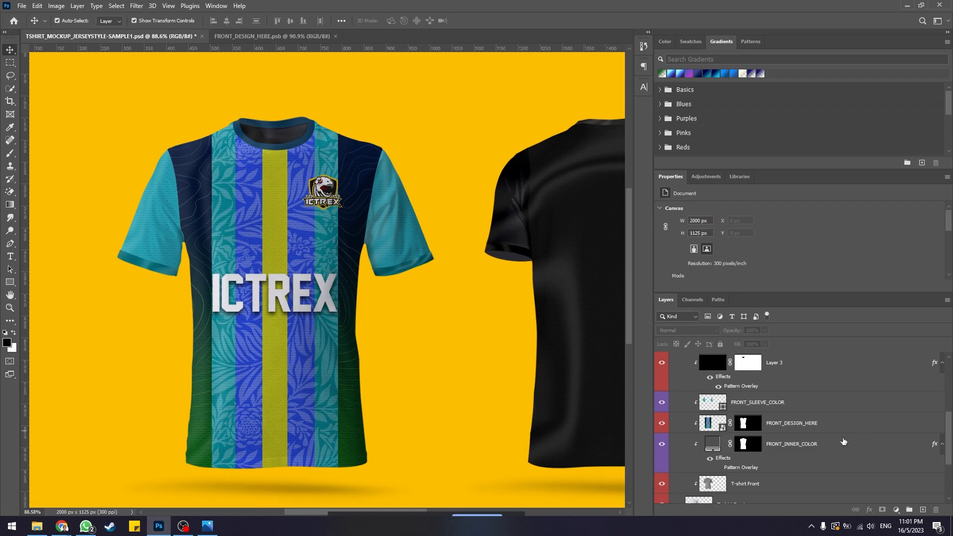
Set the shirt front's inner color (FRONT_INNER_COLOR) to white, ffffff
{"action": "scroll", "coordinate": [774, 437], "scroll_direction": "down", "scroll_amount": 1}
{"action": "left_click", "coordinate": [796, 432]}
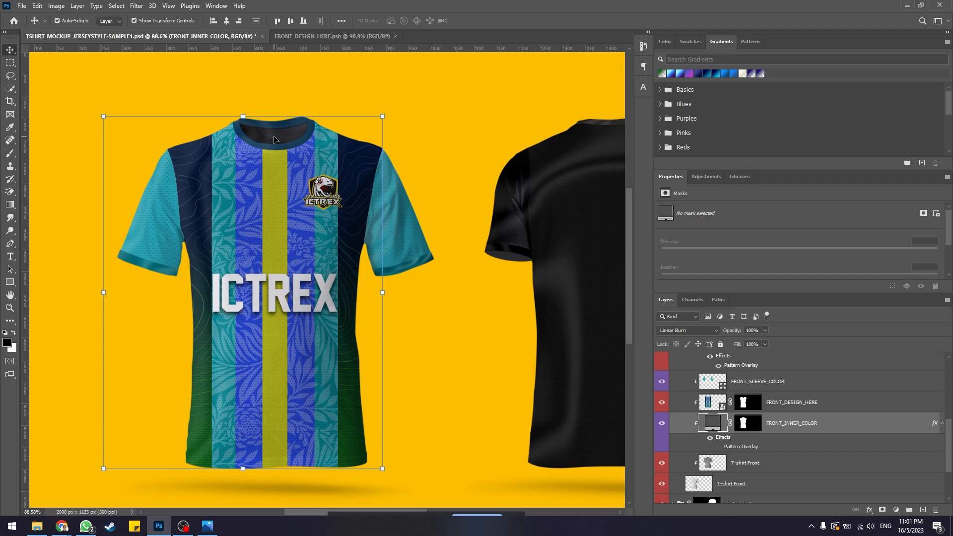
{"action": "double_click", "coordinate": [708, 423]}
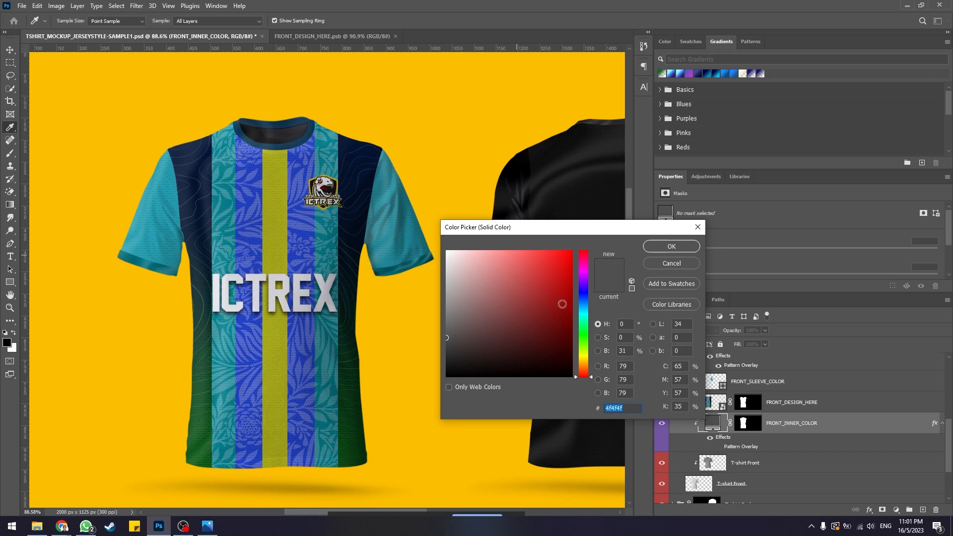
{"action": "left_click", "coordinate": [361, 170]}
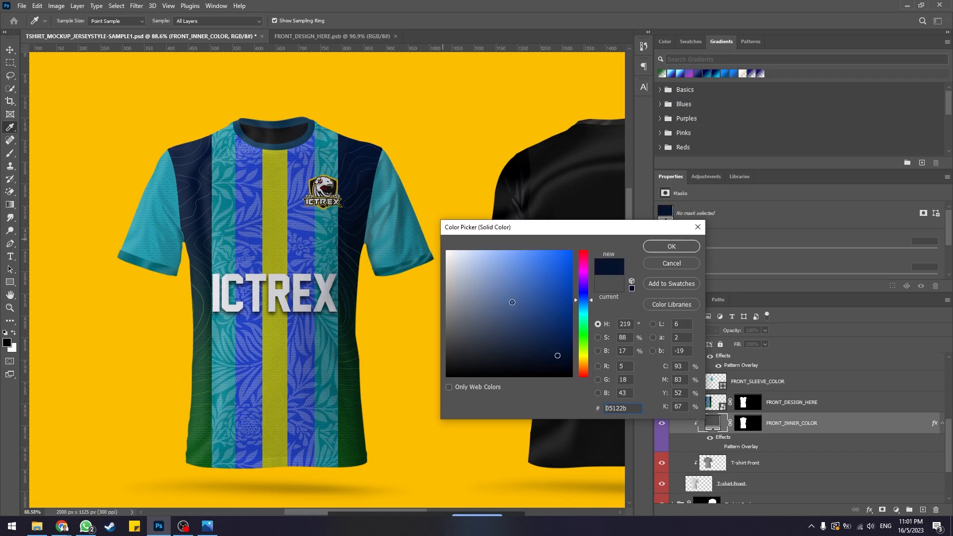
{"action": "type", "text": "ffffff"}
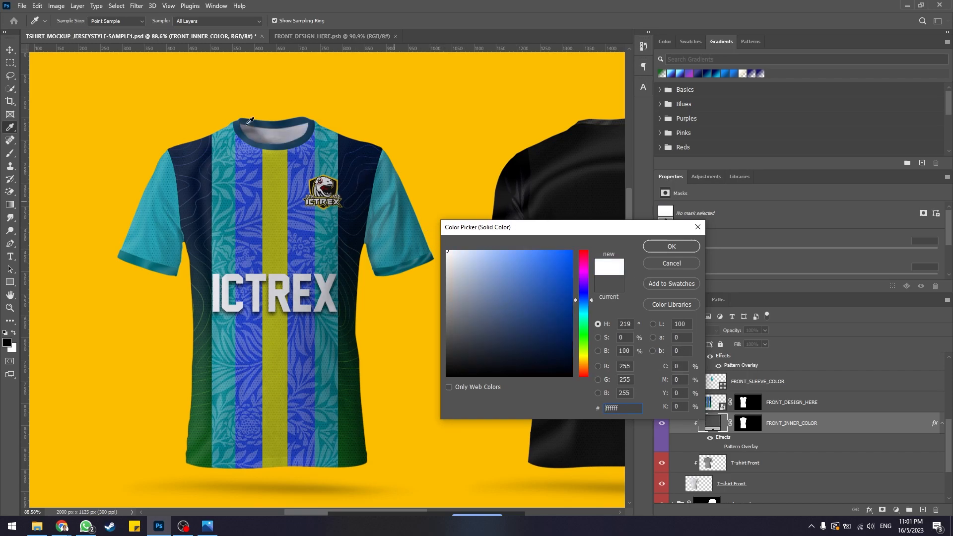
{"action": "left_click", "coordinate": [663, 245]}
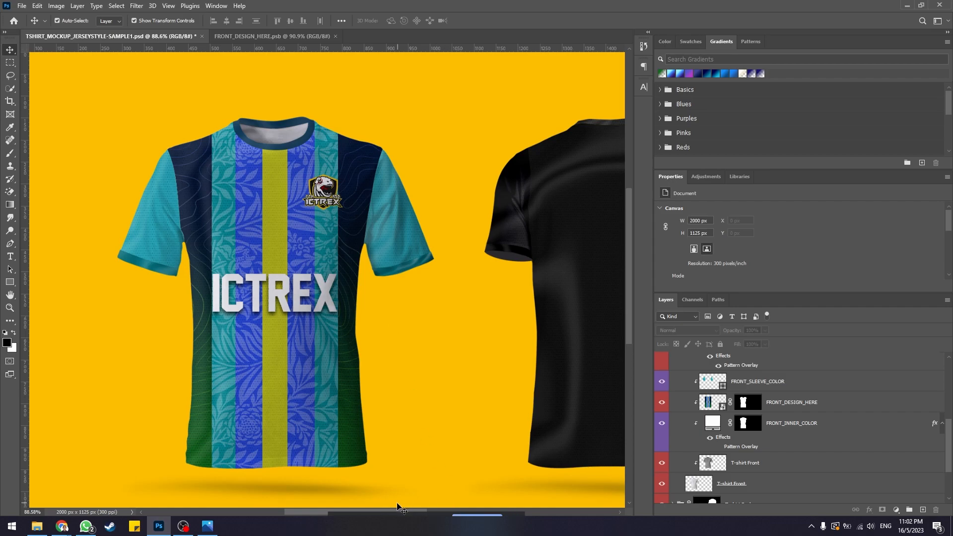
Collapse the T-shirt Front group, open the BACK_DESIGN_HERE smart object for editing, and review the back of the sample jersey image
{"action": "left_click_drag", "start_coordinate": [326, 513], "coordinate": [354, 514]}
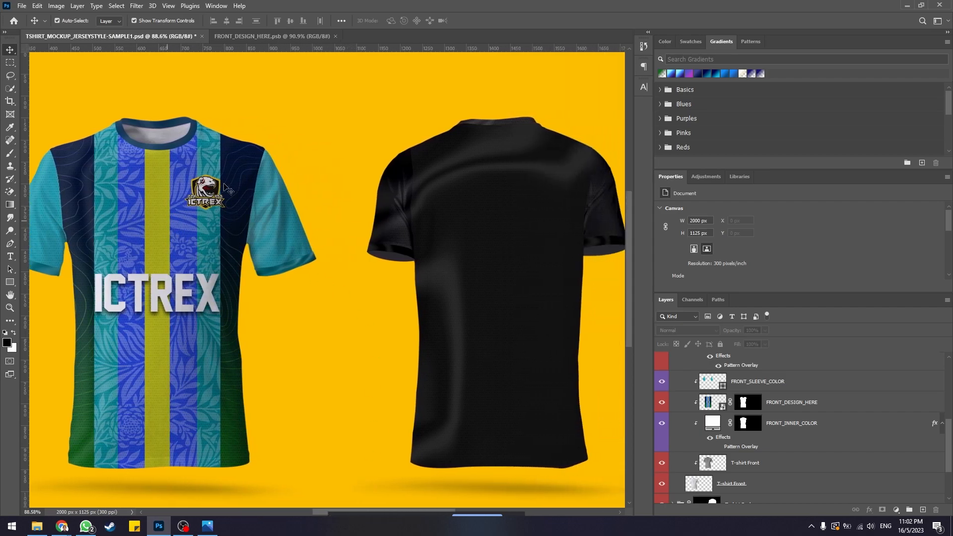
{"action": "left_click_drag", "start_coordinate": [326, 511], "coordinate": [333, 512]}
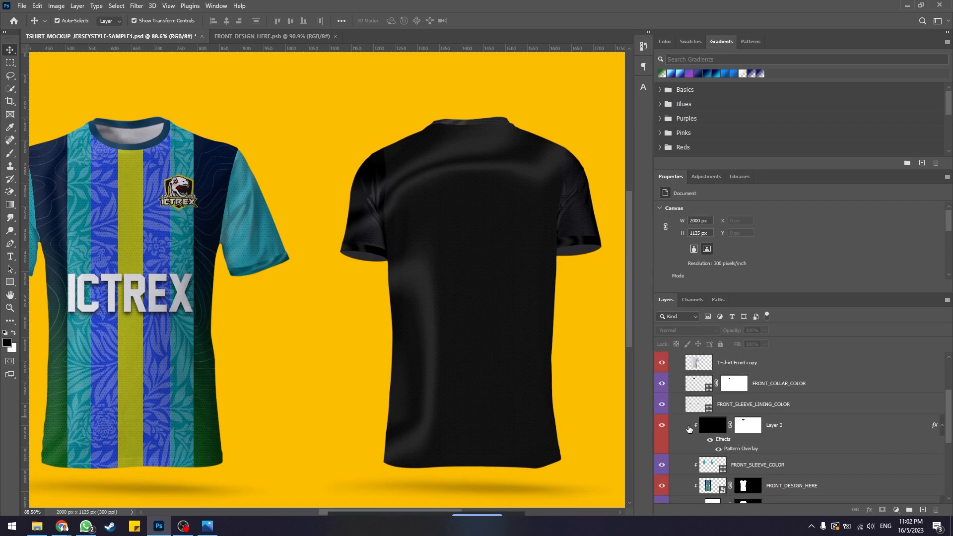
{"action": "scroll", "coordinate": [695, 411], "scroll_direction": "up", "scroll_amount": 2}
{"action": "left_click", "coordinate": [673, 406]}
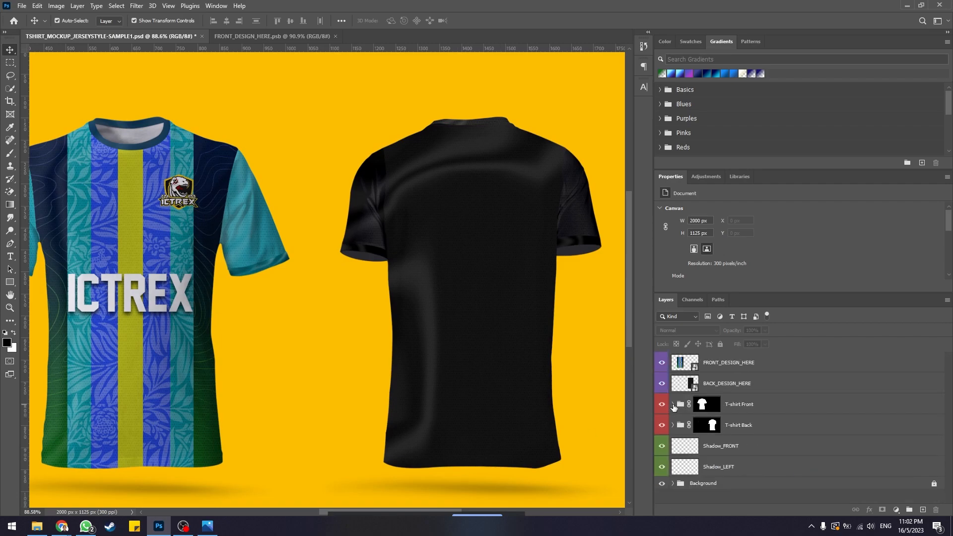
{"action": "left_click", "coordinate": [756, 387]}
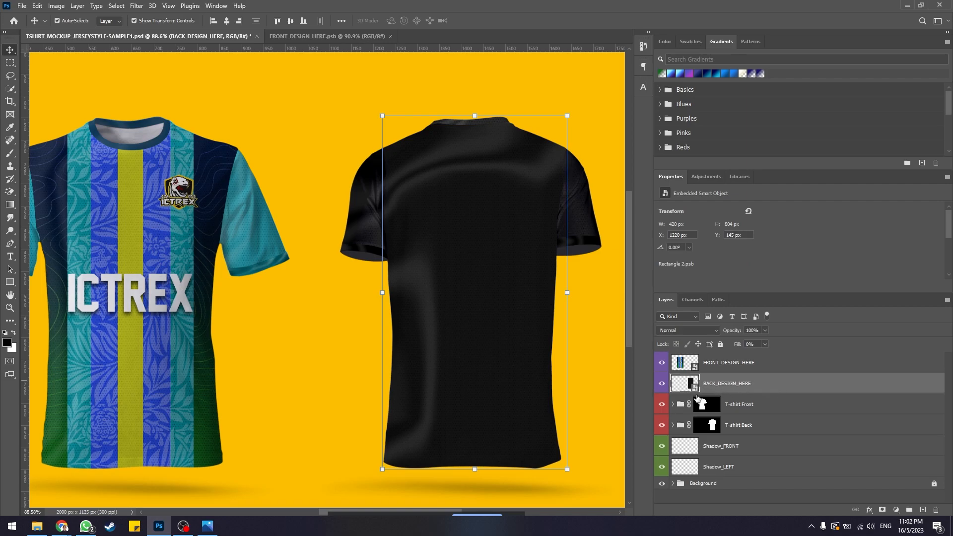
{"action": "double_click", "coordinate": [679, 386]}
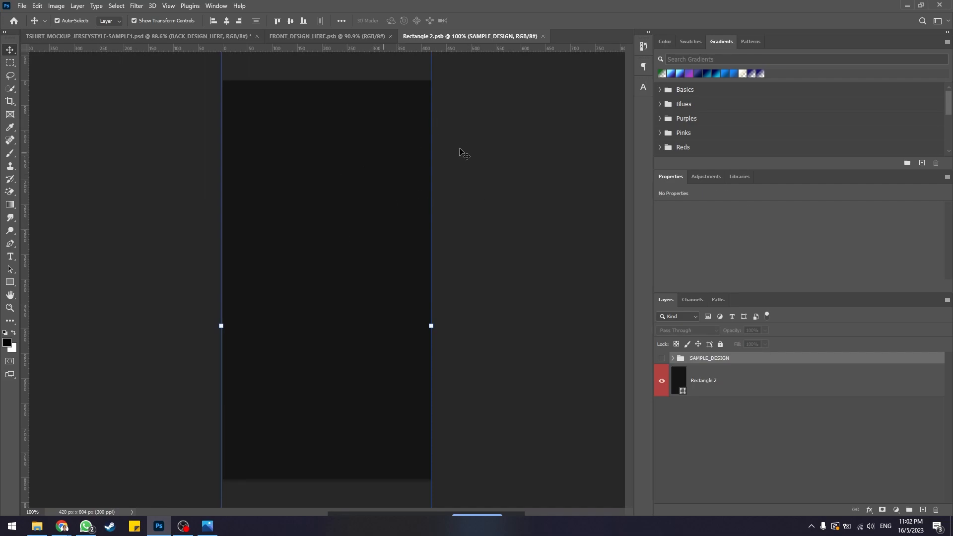
{"action": "left_click", "coordinate": [500, 166]}
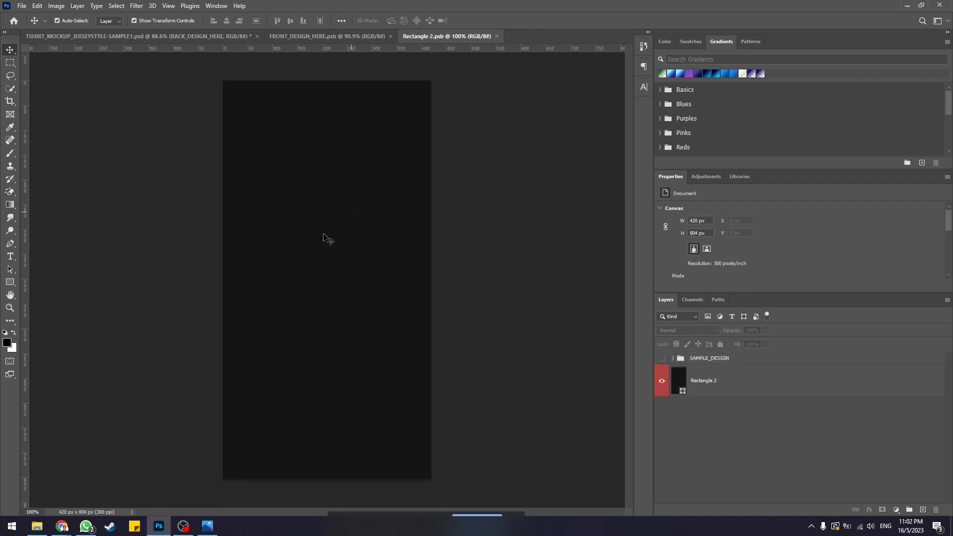
{"action": "left_click", "coordinate": [217, 531]}
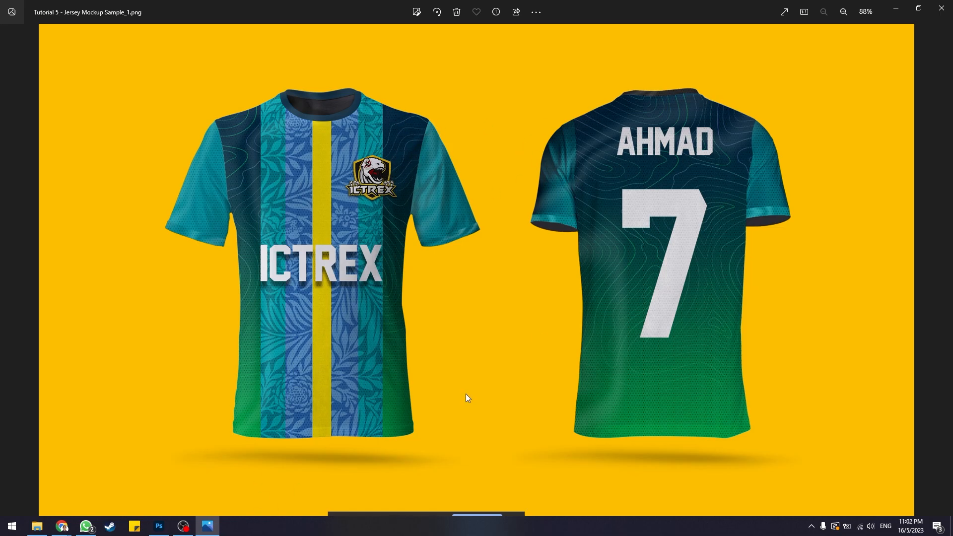
{"action": "left_click", "coordinate": [159, 526]}
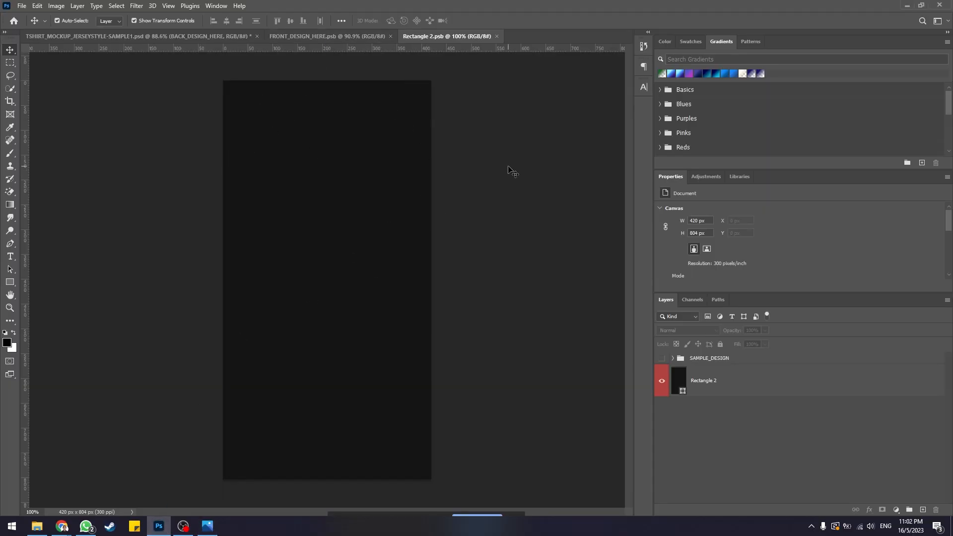
Copy the SHIRT_COLOUR fill layer from the front design into the back design, save it and check it on the mockup
{"action": "left_click", "coordinate": [306, 36]}
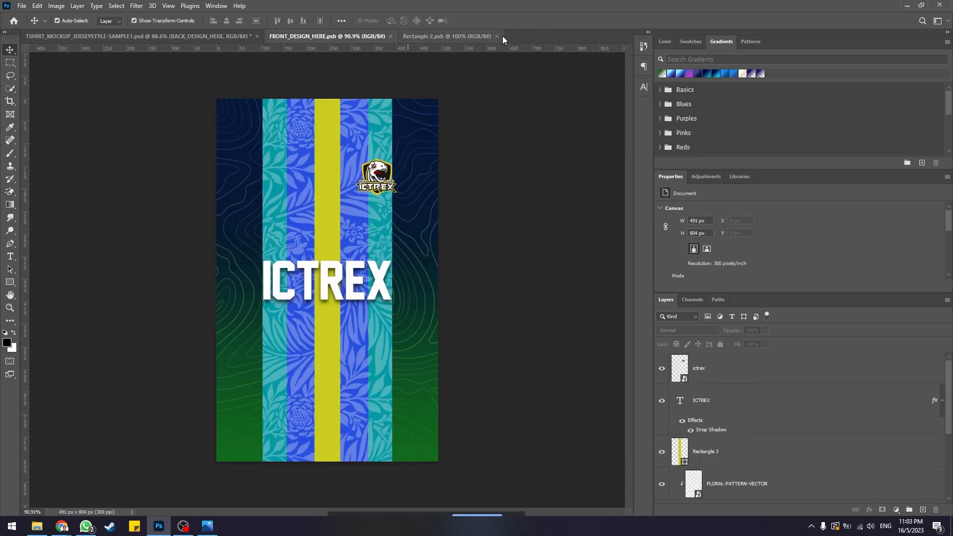
{"action": "scroll", "coordinate": [711, 403], "scroll_direction": "down", "scroll_amount": 3}
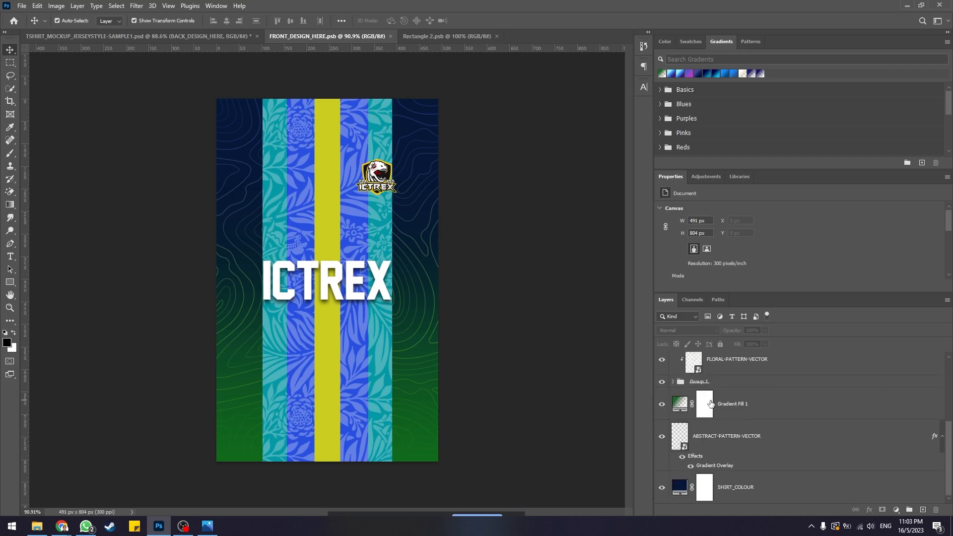
{"action": "left_click", "coordinate": [781, 493]}
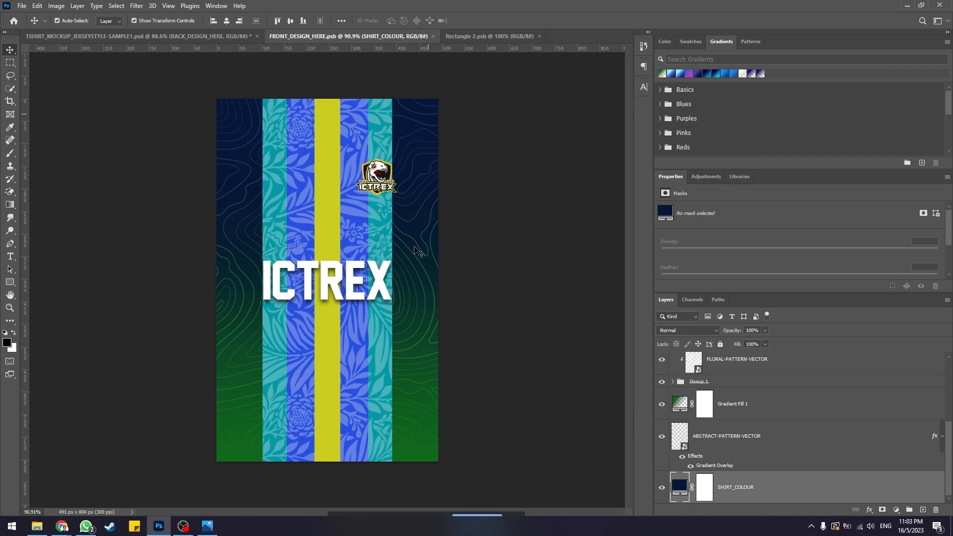
{"action": "left_click_drag", "start_coordinate": [736, 489], "coordinate": [717, 395]}
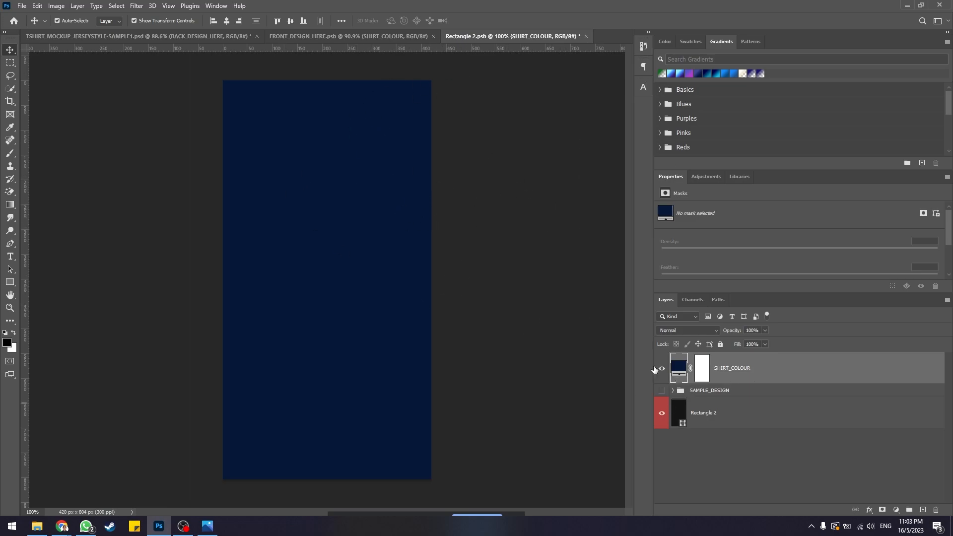
{"action": "key", "text": "ctrl+s"}
{"action": "left_click", "coordinate": [127, 36]}
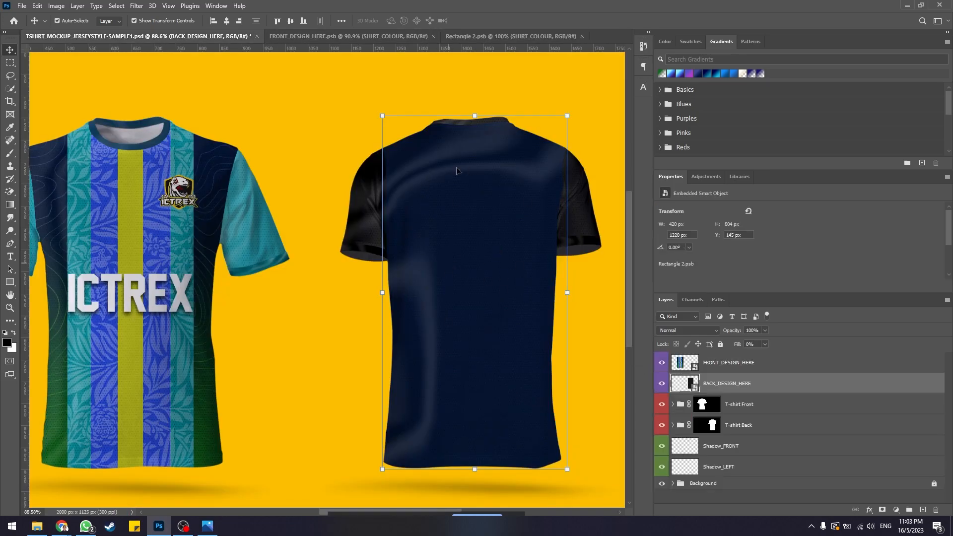
Copy the ABSTRACT-PATTERN-VECTOR layer from the front design into the back design, above SHIRT_COLOUR
{"action": "left_click", "coordinate": [404, 34]}
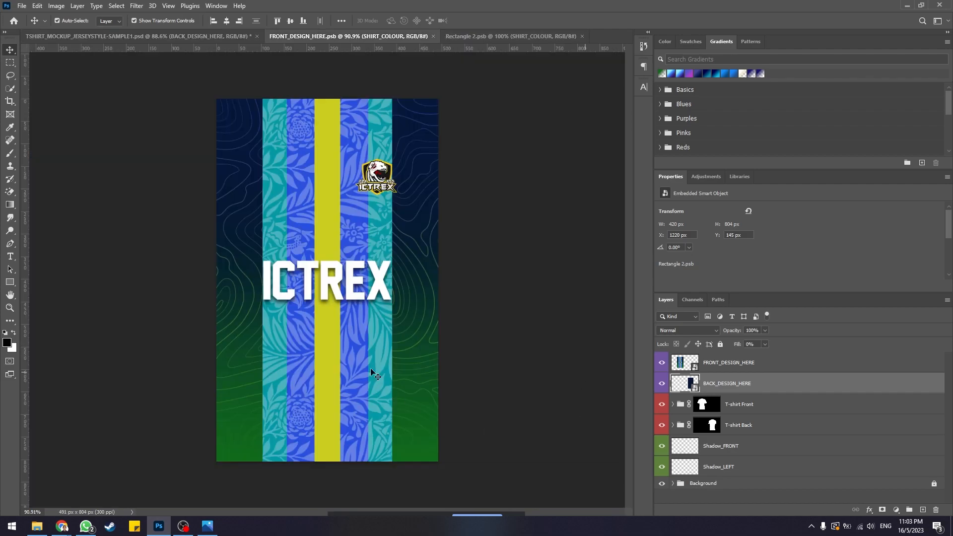
{"action": "left_click", "coordinate": [747, 437]}
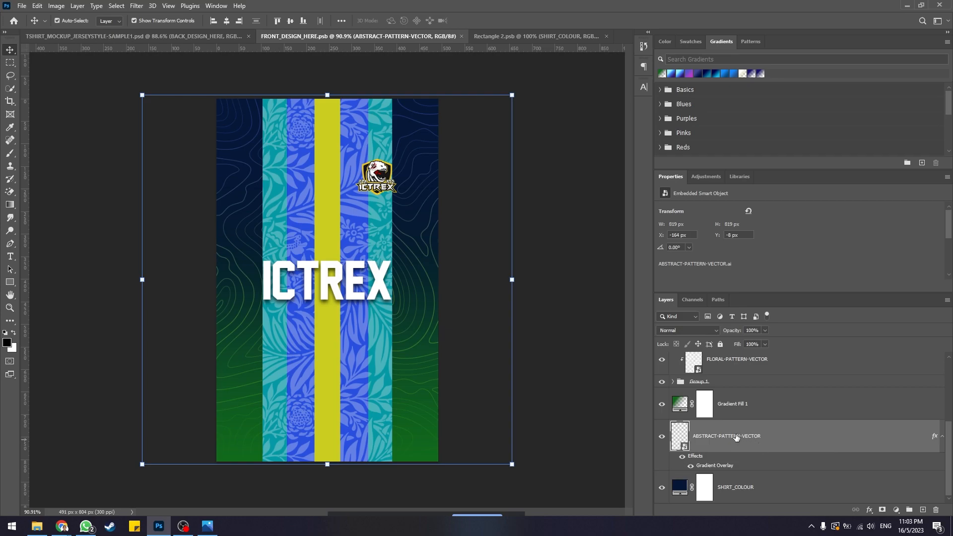
{"action": "left_click", "coordinate": [492, 37]}
{"action": "left_click_drag", "start_coordinate": [530, 248], "coordinate": [526, 243]}
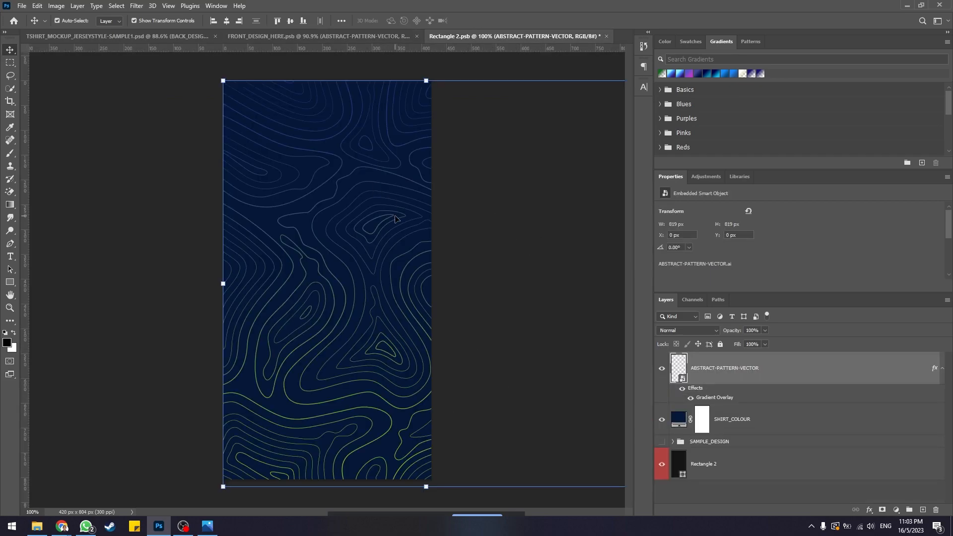
Shift the abstract pattern left to X -150 px, save the back design and check it on the mockup
{"action": "key", "text": "shift+Left"}
{"action": "key", "text": "shift+Left"}
{"action": "key", "text": "shift+Left"}
{"action": "key", "text": "shift+Left"}
{"action": "key", "text": "shift+Left"}
{"action": "key", "text": "shift+Left"}
{"action": "key", "text": "shift+Left"}
{"action": "key", "text": "shift+Left"}
{"action": "key", "text": "shift+Left"}
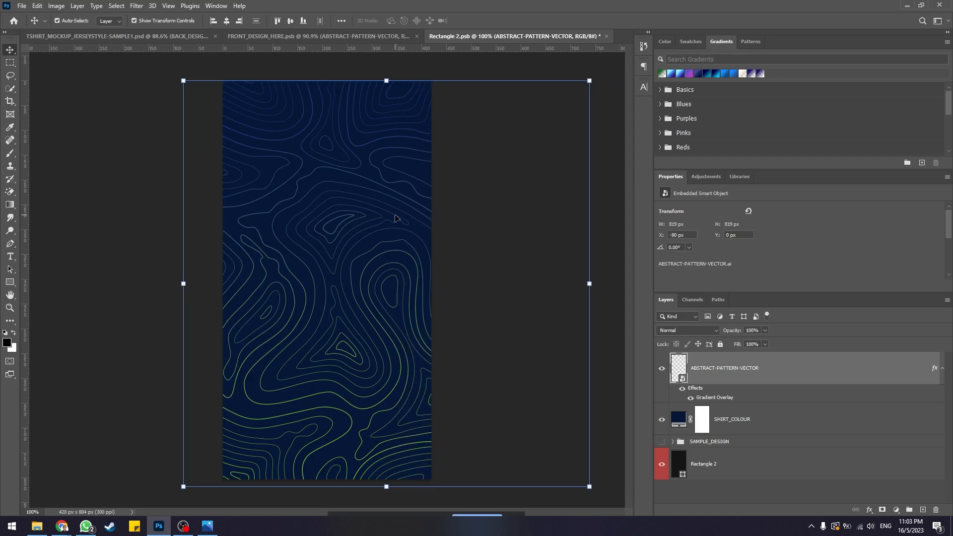
{"action": "key", "text": "shift+Left"}
{"action": "key", "text": "shift+Left"}
{"action": "key", "text": "shift+Left"}
{"action": "key", "text": "shift+Left"}
{"action": "key", "text": "shift+Left"}
{"action": "key", "text": "shift+Left"}
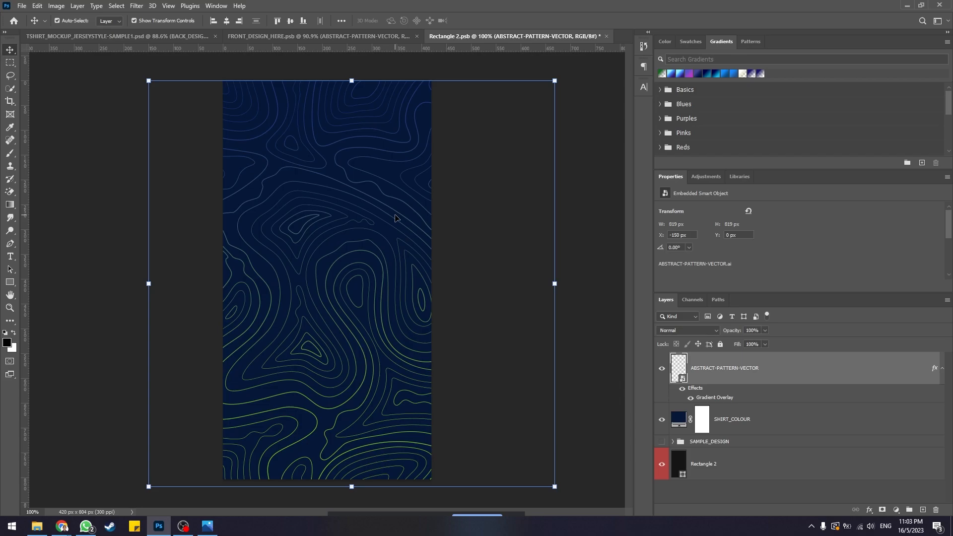
{"action": "left_click", "coordinate": [602, 96]}
{"action": "key", "text": "ctrl+s"}
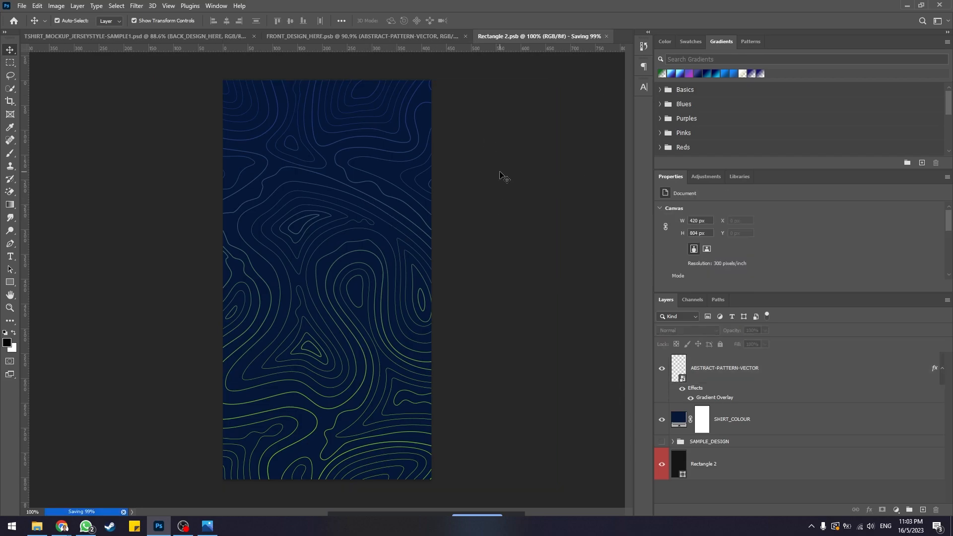
{"action": "left_click", "coordinate": [208, 37]}
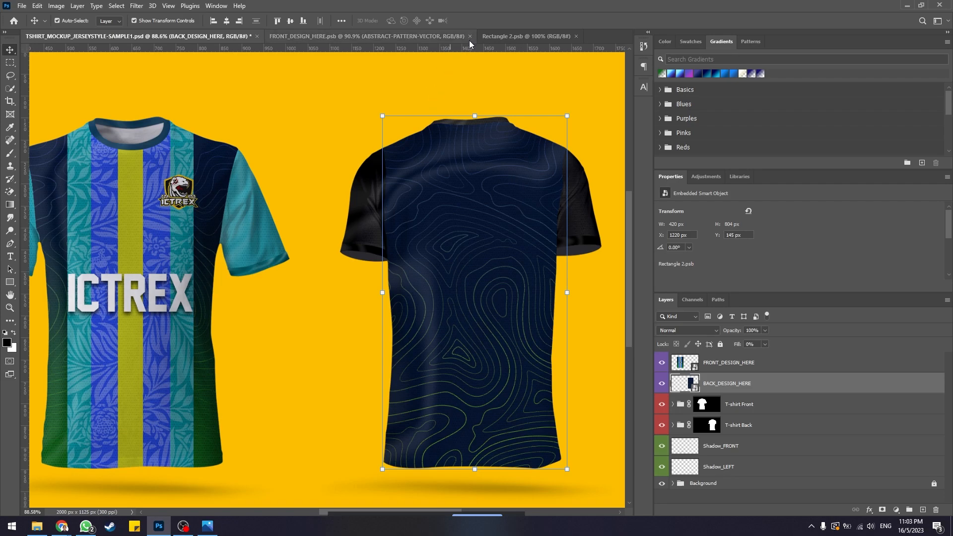
Copy the Gradient Fill 1 layer from the front design to the top of the back design and save it
{"action": "left_click", "coordinate": [412, 36]}
{"action": "left_click", "coordinate": [690, 439]}
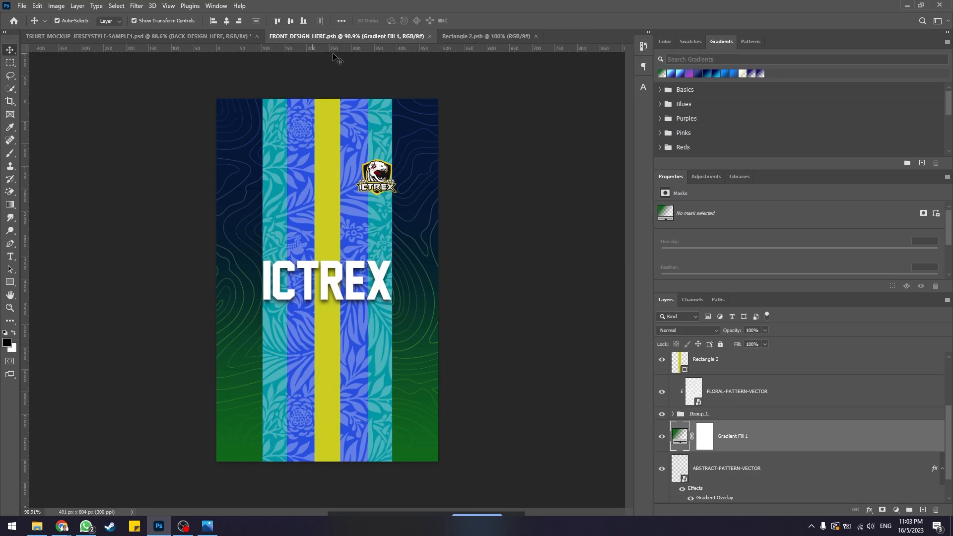
{"action": "left_click", "coordinate": [483, 38]}
{"action": "key", "text": "ctrl+v"}
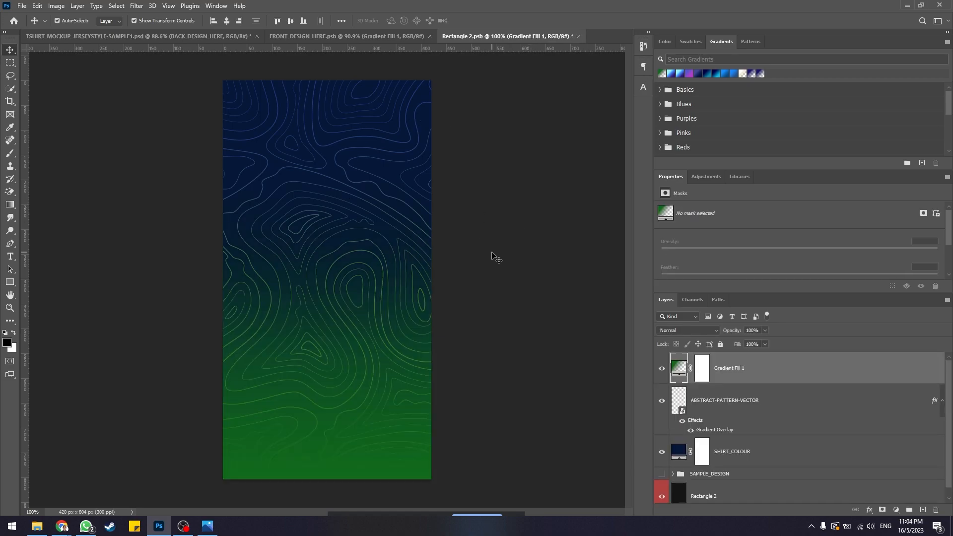
{"action": "key", "text": "ctrl+s"}
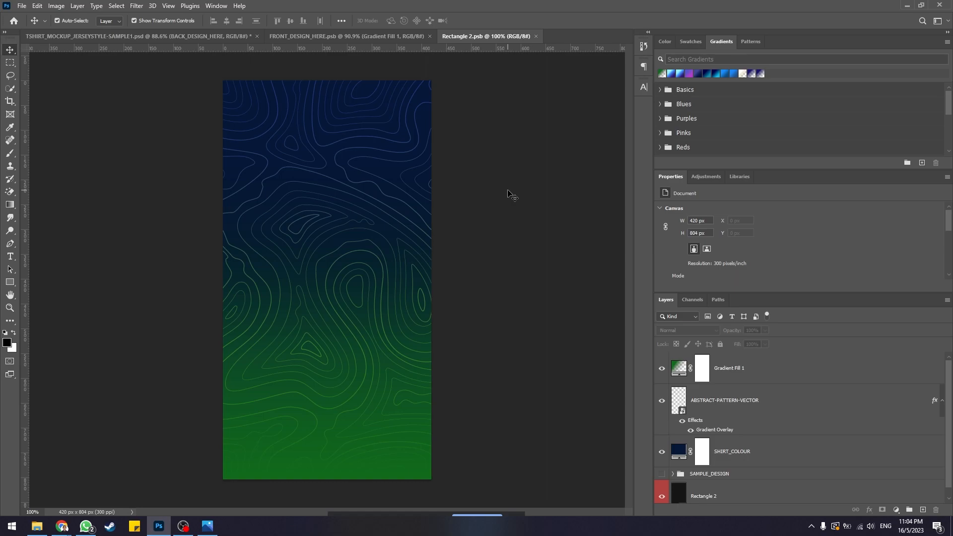
Add the number 7 as white Jersey M54 text at 75 pt in the upper half of the back design
{"action": "left_click", "coordinate": [10, 256]}
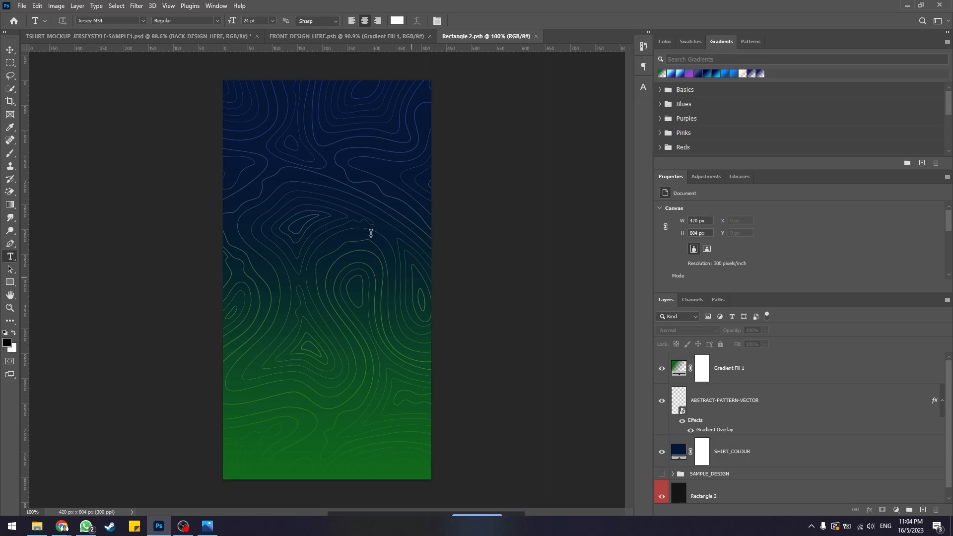
{"action": "left_click", "coordinate": [313, 239]}
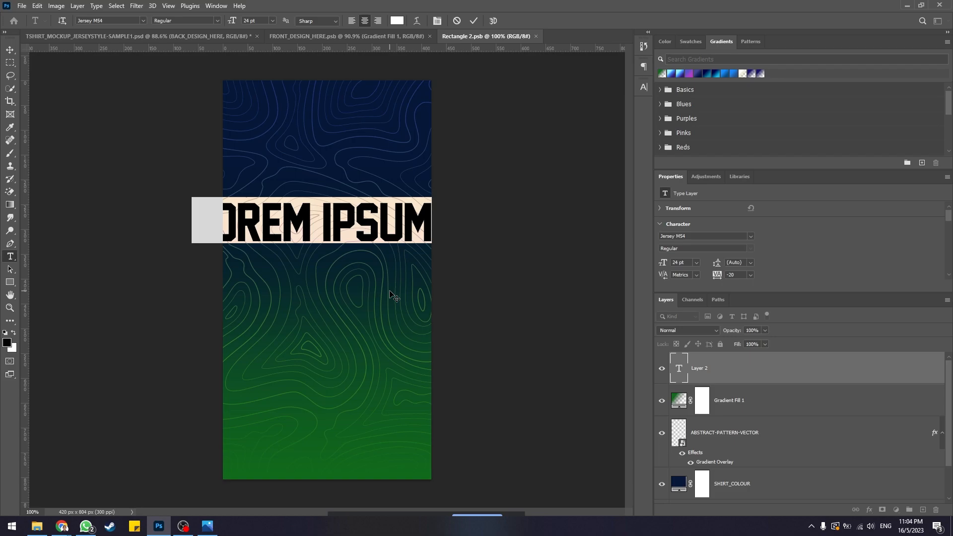
{"action": "type", "text": "7"}
{"action": "key", "text": "ctrl+a"}
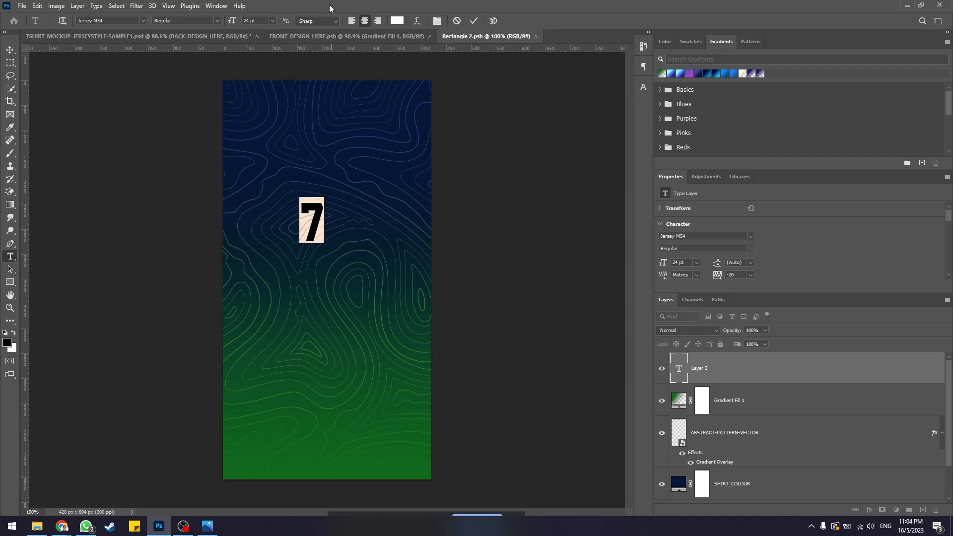
{"action": "left_click_drag", "start_coordinate": [232, 23], "coordinate": [258, 22]}
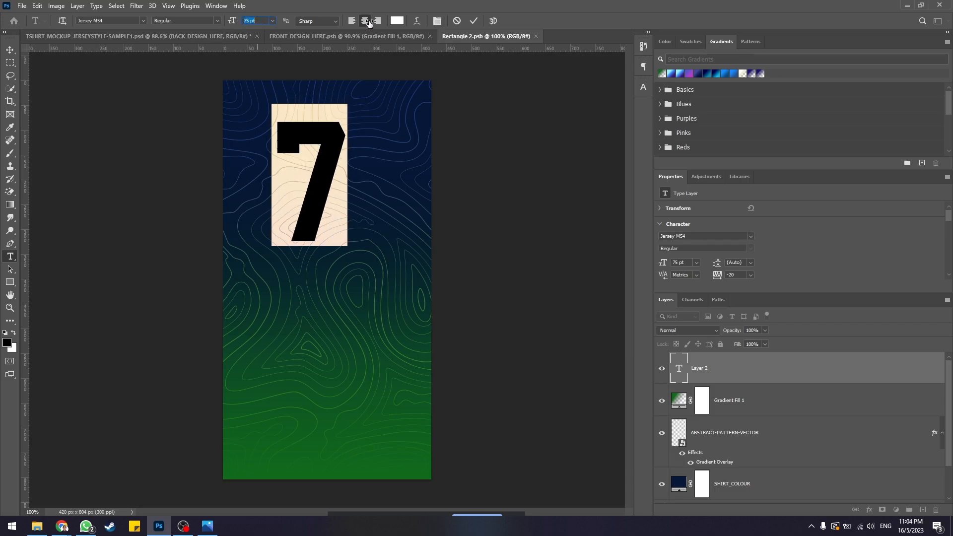
{"action": "left_click", "coordinate": [473, 22]}
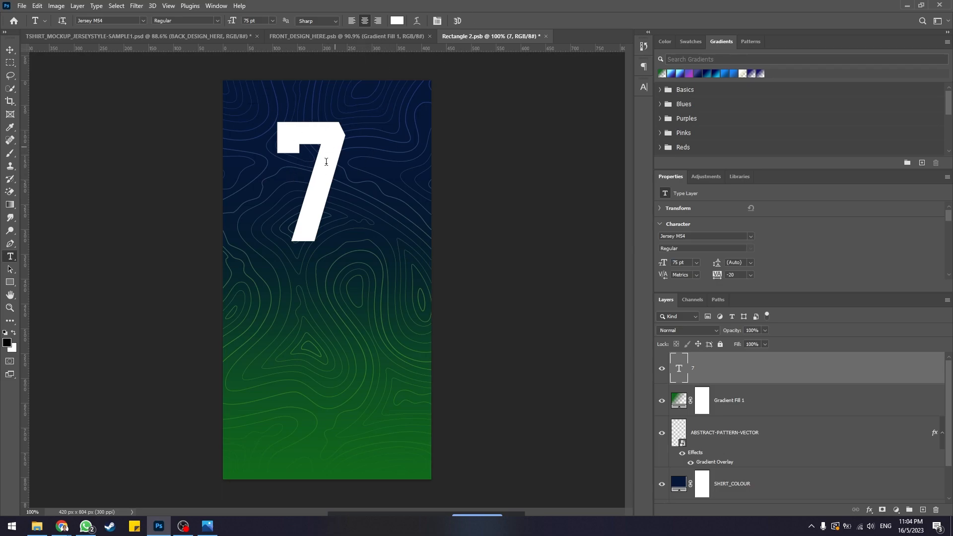
Center the number 7 horizontally and vertically on the canvas, and scale it up proportionally about its center
{"action": "left_click", "coordinate": [13, 50]}
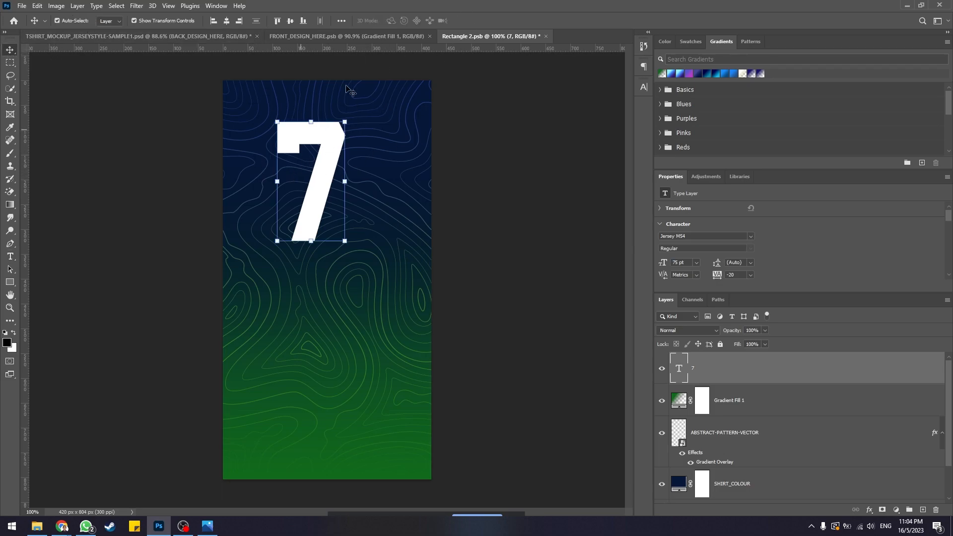
{"action": "left_click_drag", "start_coordinate": [321, 146], "coordinate": [322, 181]}
{"action": "left_click", "coordinate": [290, 20]}
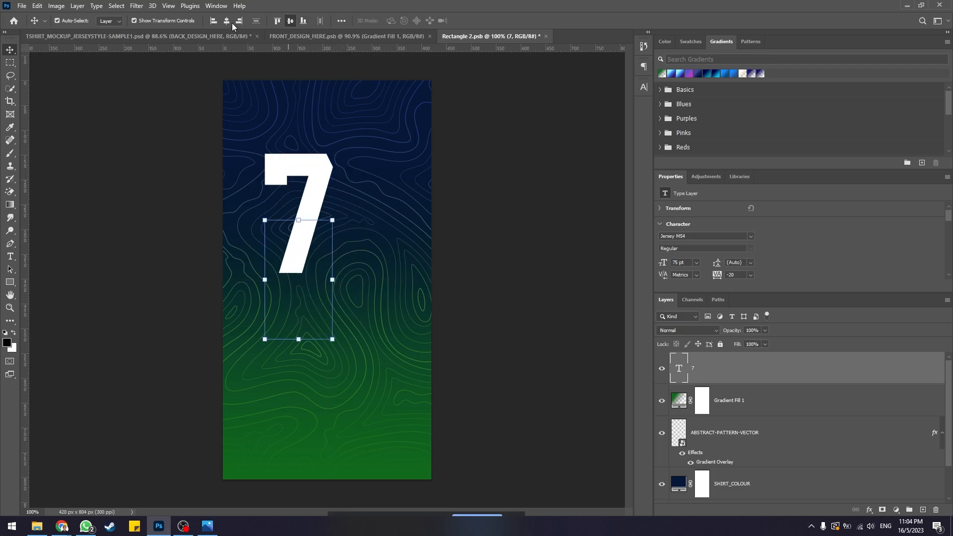
{"action": "left_click", "coordinate": [227, 20]}
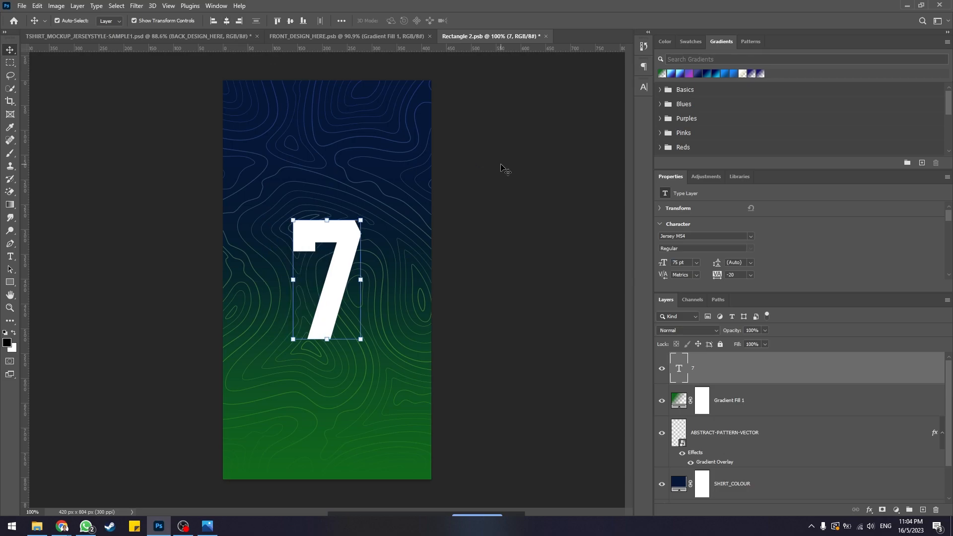
{"action": "key", "text": "ctrl+t"}
{"action": "left_click_drag", "start_coordinate": [365, 217], "coordinate": [397, 187]}
{"action": "key", "text": "Return"}
{"action": "left_click", "coordinate": [525, 184]}
Add the player's name as white Jersey M54 text at 24 pt above the number 7
{"action": "key", "text": "t"}
{"action": "left_click", "coordinate": [268, 150]}
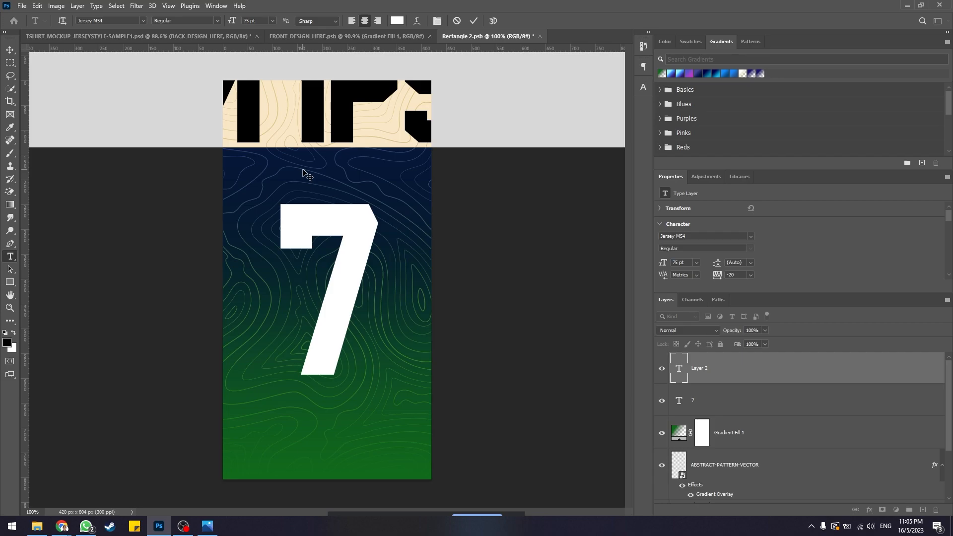
{"action": "type", "text": "AFIQ"}
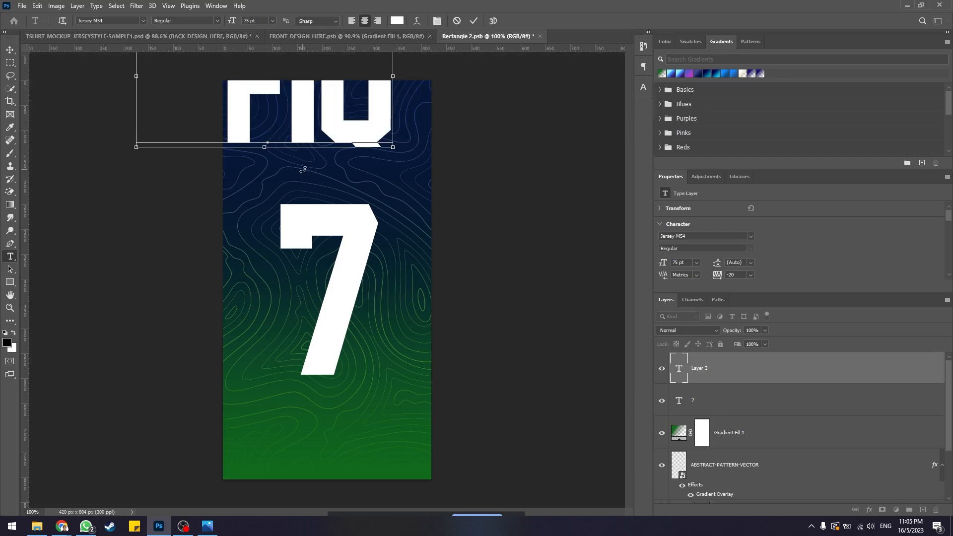
{"action": "key", "text": "ctrl+a"}
{"action": "left_click_drag", "start_coordinate": [237, 22], "coordinate": [205, 25]}
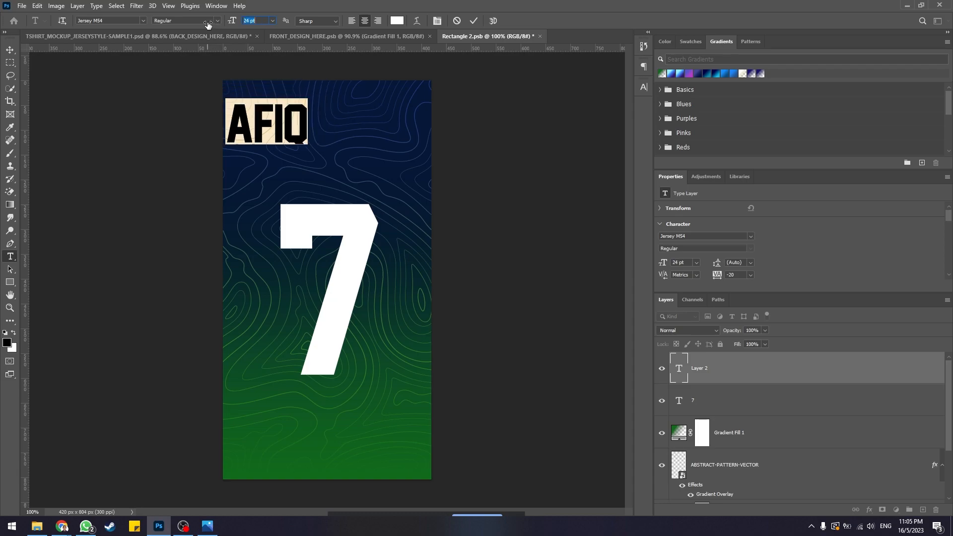
{"action": "left_click", "coordinate": [474, 21]}
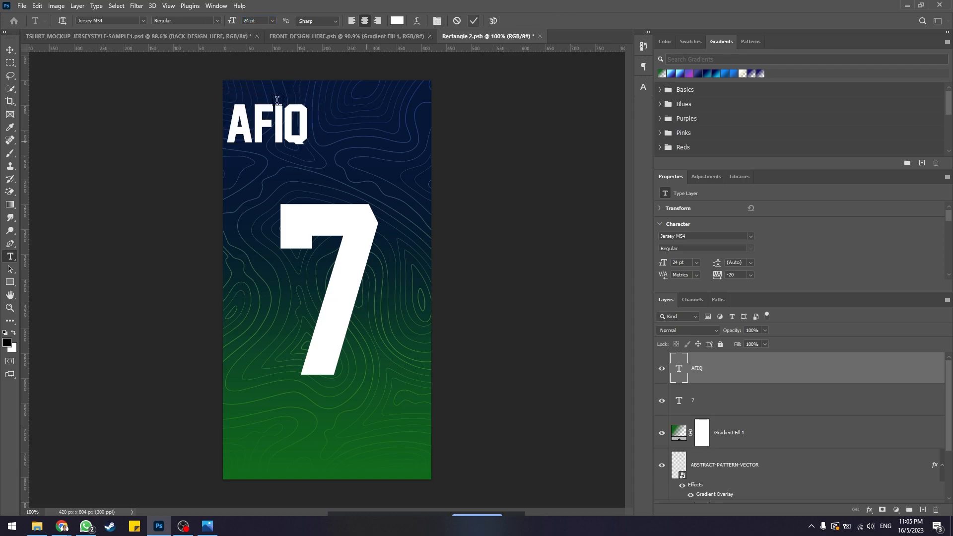
Center the player's name horizontally, move it down 50 px, then save the back design and check the mockup
{"action": "left_click", "coordinate": [10, 50]}
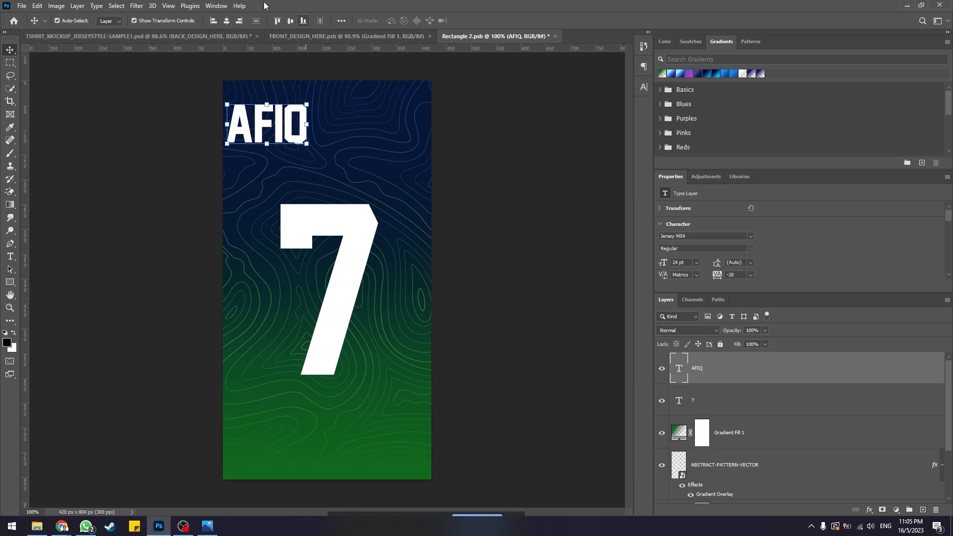
{"action": "left_click", "coordinate": [226, 20]}
{"action": "key", "text": "shift+Down"}
{"action": "key", "text": "shift+Down"}
{"action": "key", "text": "shift+Down"}
{"action": "key", "text": "shift+Down"}
{"action": "key", "text": "shift+Down"}
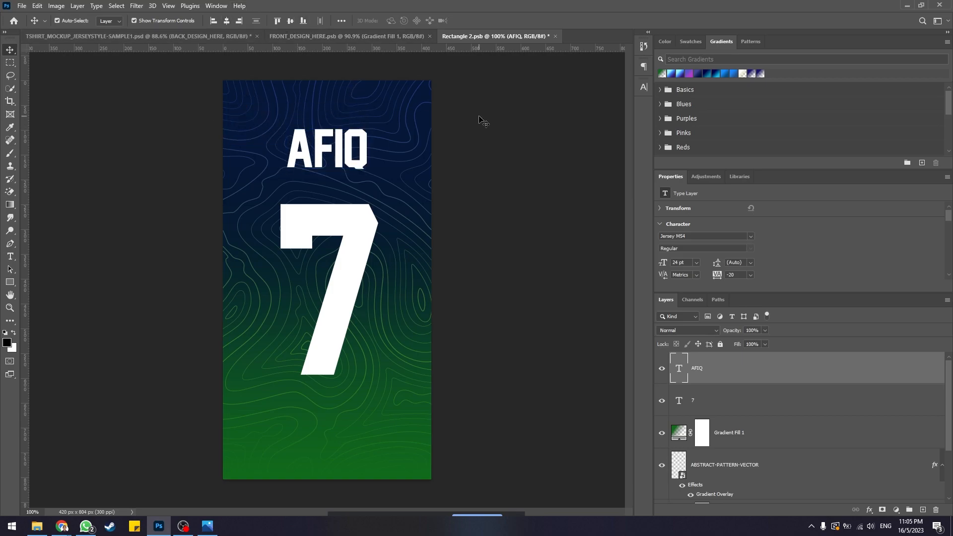
{"action": "left_click", "coordinate": [480, 120]}
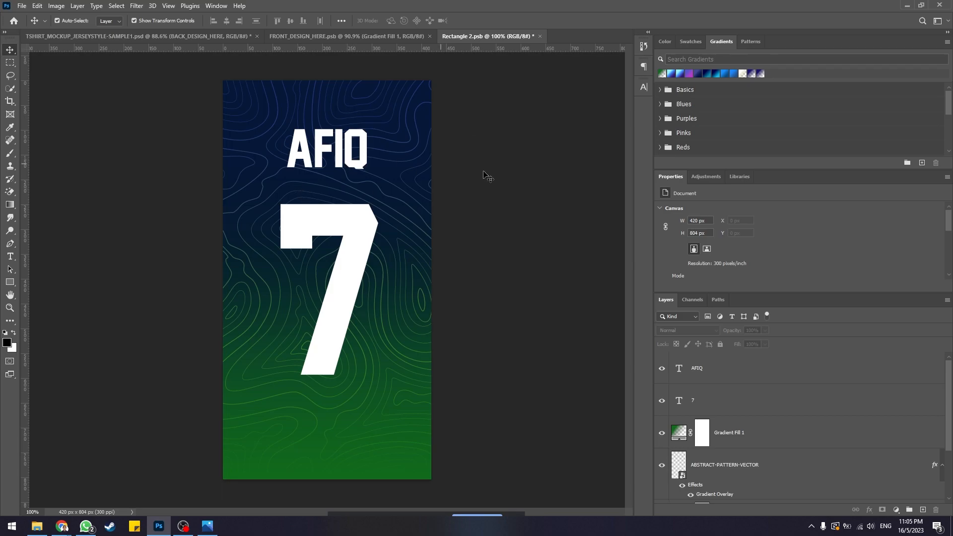
{"action": "key", "text": "ctrl+s"}
{"action": "left_click", "coordinate": [141, 37]}
Nudge the player's name slightly down, closer to the number 7
{"action": "key", "text": "Down"}
{"action": "key", "text": "Down"}
{"action": "key", "text": "Down"}
{"action": "key", "text": "Down"}
{"action": "key", "text": "Down"}
{"action": "key", "text": "Down"}
{"action": "key", "text": "Down"}
{"action": "key", "text": "Down"}
{"action": "key", "text": "Down"}
{"action": "key", "text": "Down"}
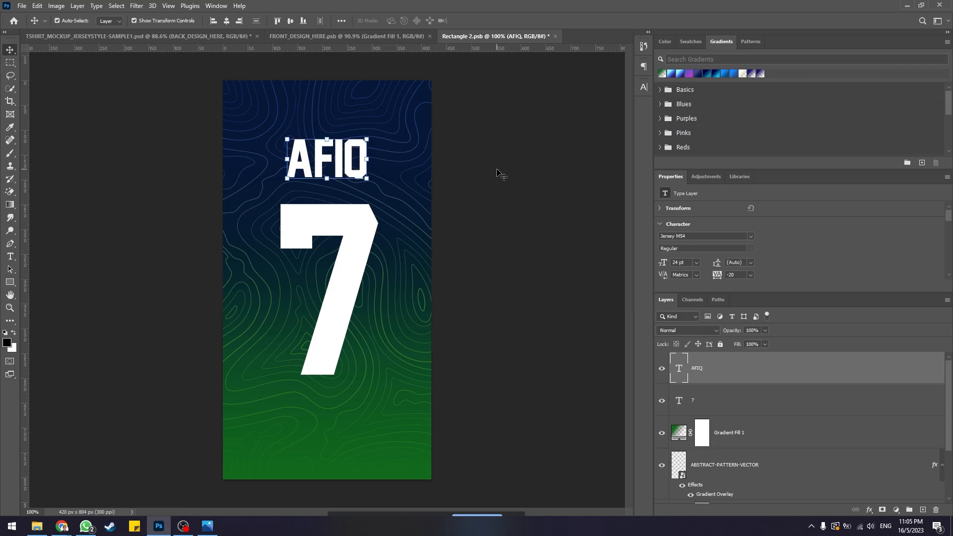
Save the back design and compare the updated mockup with the sample jersey image
{"action": "key", "text": "ctrl+s"}
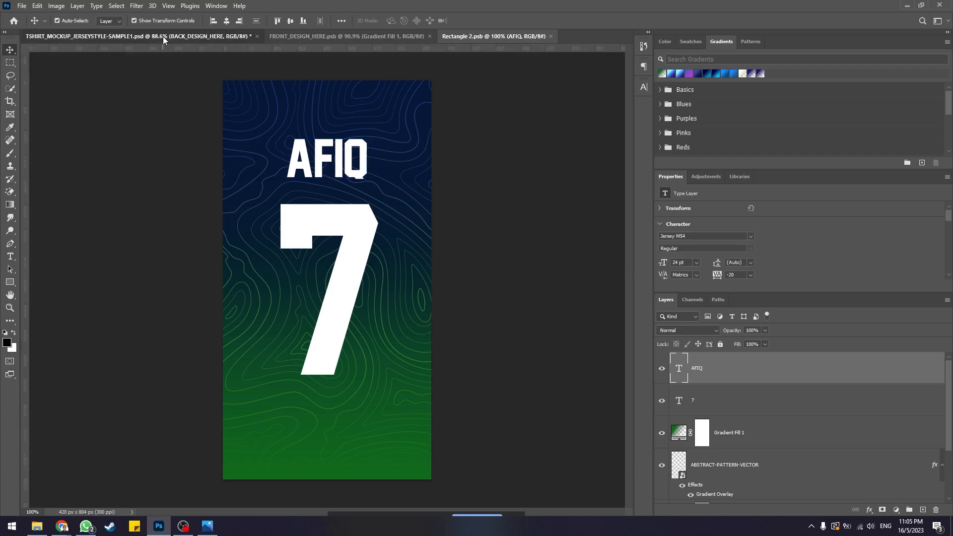
{"action": "left_click", "coordinate": [164, 39]}
{"action": "left_click", "coordinate": [575, 86]}
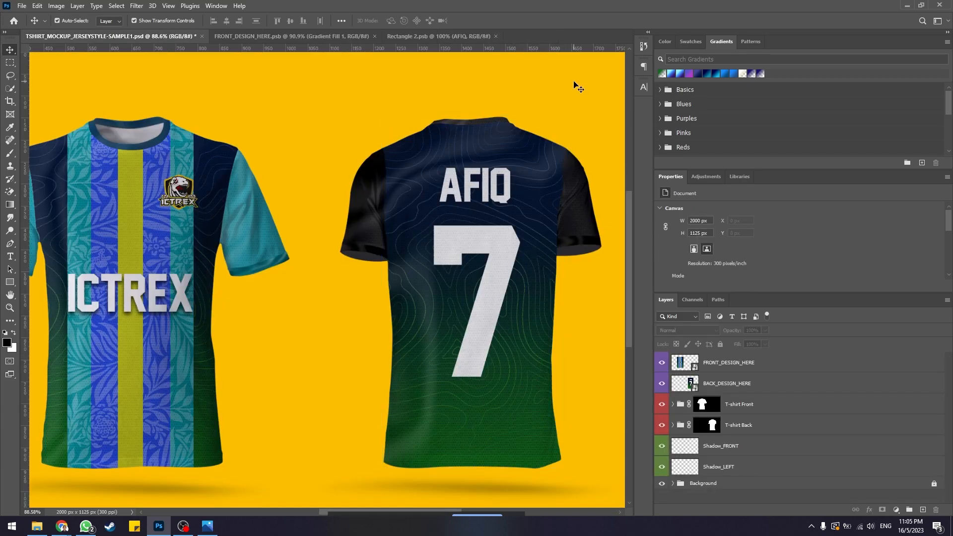
{"action": "left_click", "coordinate": [208, 527]}
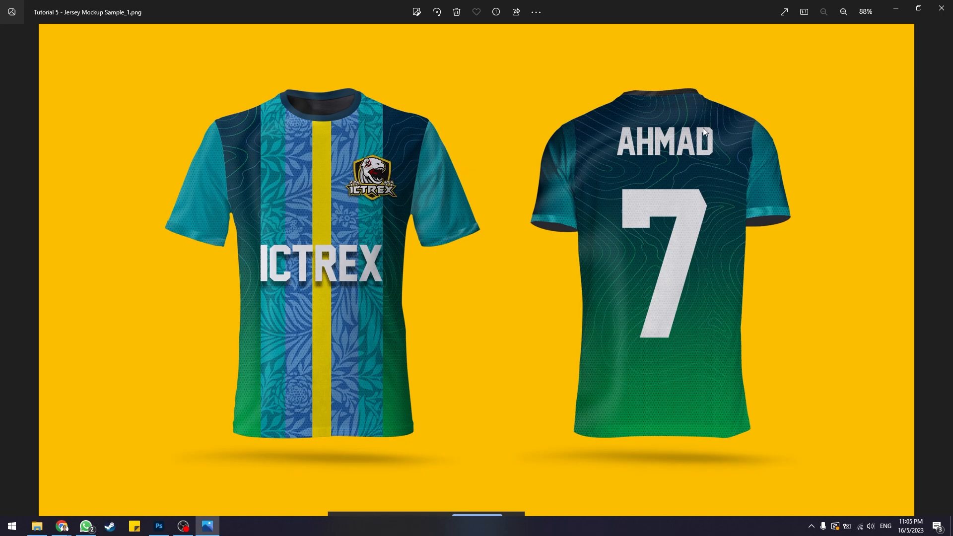
{"action": "left_click", "coordinate": [217, 531]}
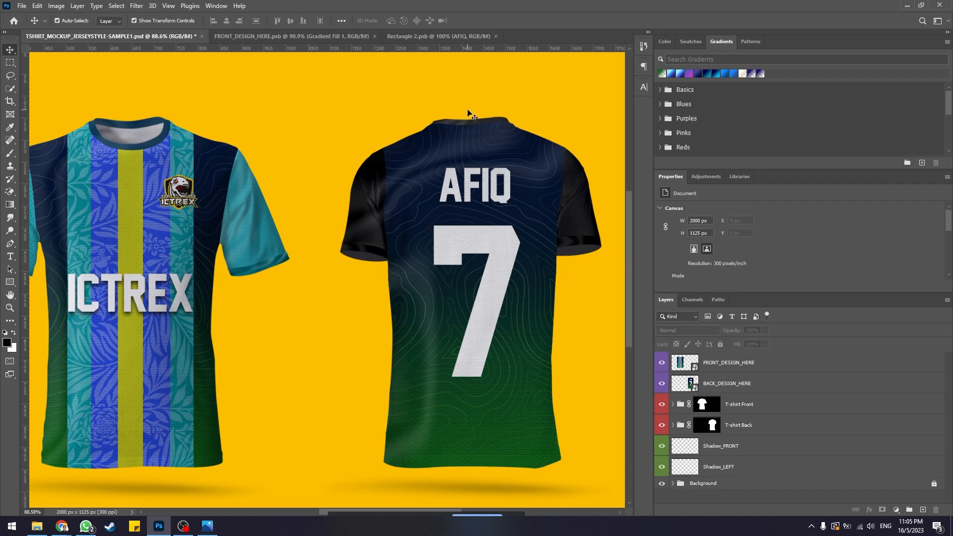
Rework the color stops of the back design's green-to-transparent gradient fill so the green fades out higher up the shirt
{"action": "left_click", "coordinate": [448, 39]}
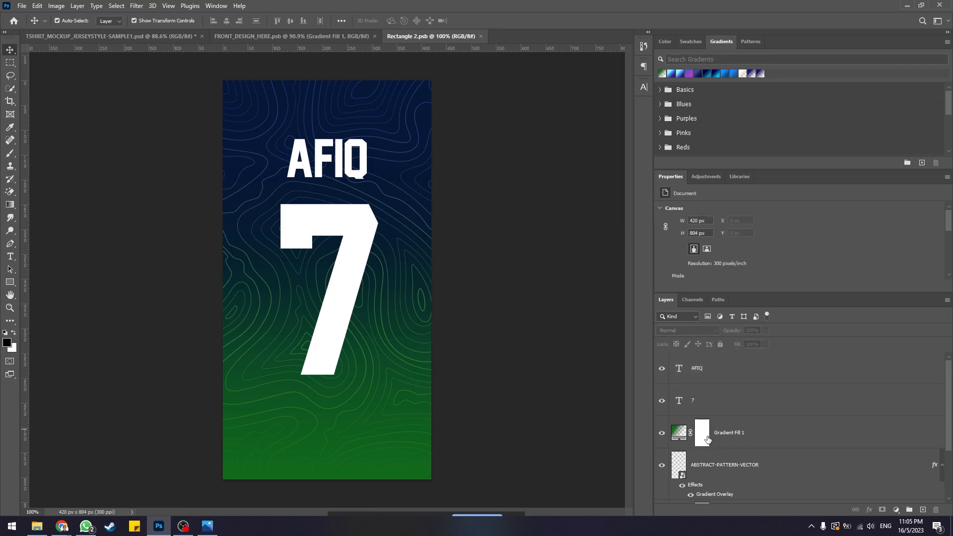
{"action": "double_click", "coordinate": [679, 432]}
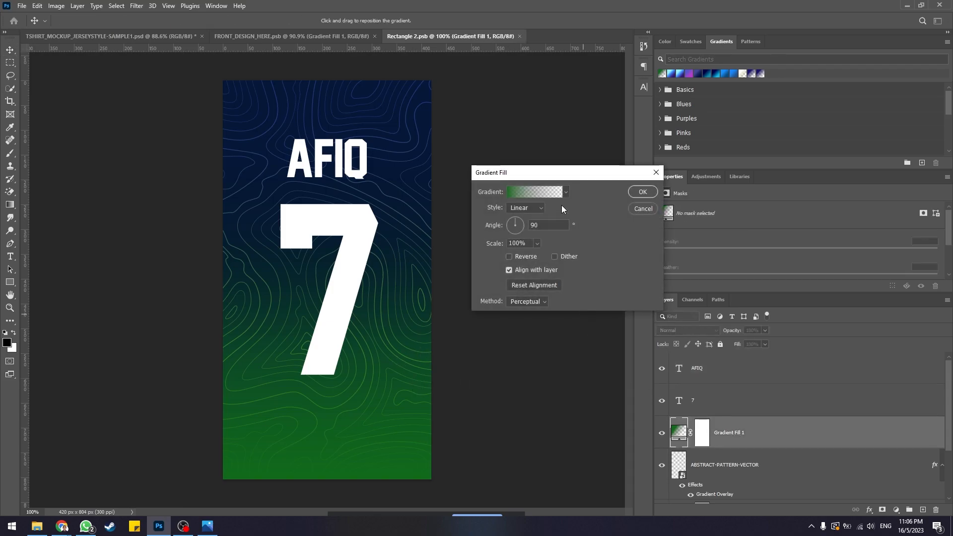
{"action": "left_click", "coordinate": [535, 192]}
{"action": "left_click_drag", "start_coordinate": [524, 305], "coordinate": [610, 302]}
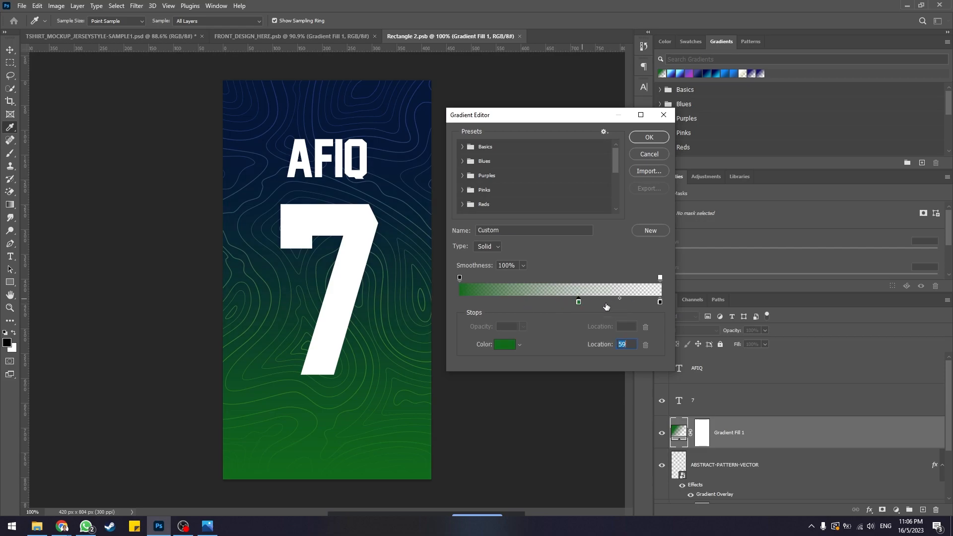
{"action": "mouse_move", "coordinate": [660, 304]}
{"action": "left_mouse_down"}
{"action": "mouse_move", "coordinate": [644, 304]}
{"action": "mouse_move", "coordinate": [660, 304]}
{"action": "left_mouse_up"}
{"action": "mouse_move", "coordinate": [579, 303]}
{"action": "left_mouse_down"}
{"action": "mouse_move", "coordinate": [601, 305]}
{"action": "mouse_move", "coordinate": [577, 308]}
{"action": "left_mouse_up"}
{"action": "left_click", "coordinate": [645, 345]}
{"action": "mouse_move", "coordinate": [601, 303]}
{"action": "left_mouse_down"}
{"action": "mouse_move", "coordinate": [586, 302]}
{"action": "mouse_move", "coordinate": [610, 303]}
{"action": "left_mouse_up"}
{"action": "left_click", "coordinate": [663, 142]}
{"action": "left_click", "coordinate": [642, 192]}
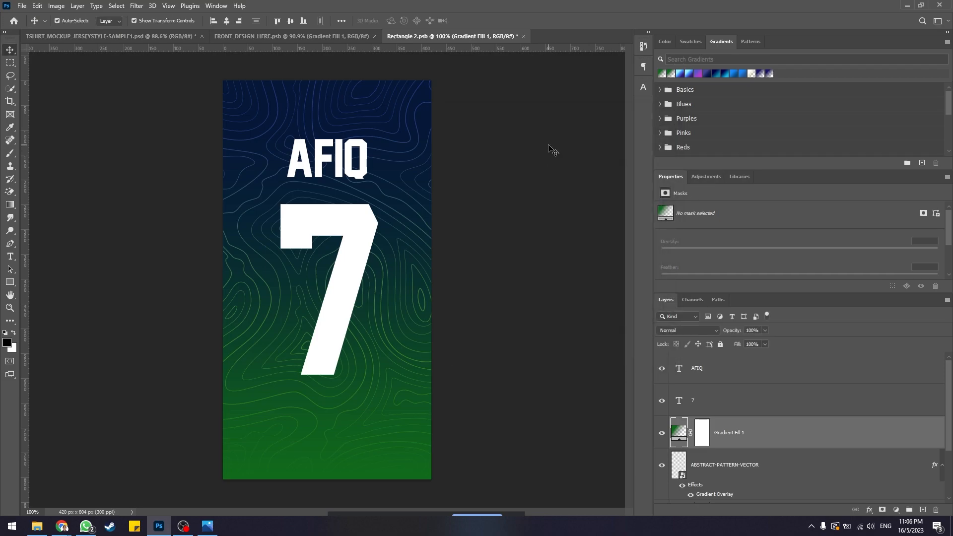
Save the back design and return to the jersey mockup to check the updated gradient
{"action": "left_click", "coordinate": [552, 150]}
{"action": "key", "text": "ctrl+s"}
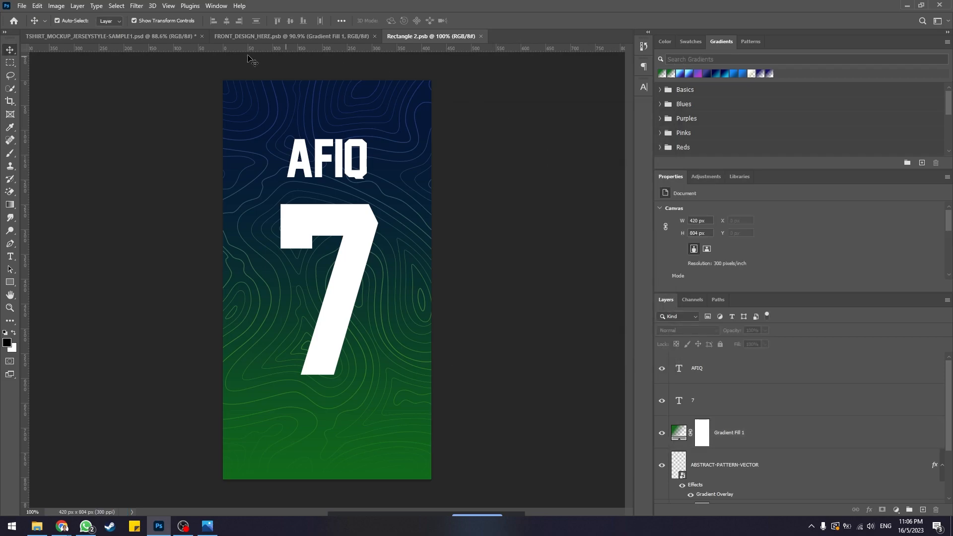
{"action": "left_click", "coordinate": [141, 40]}
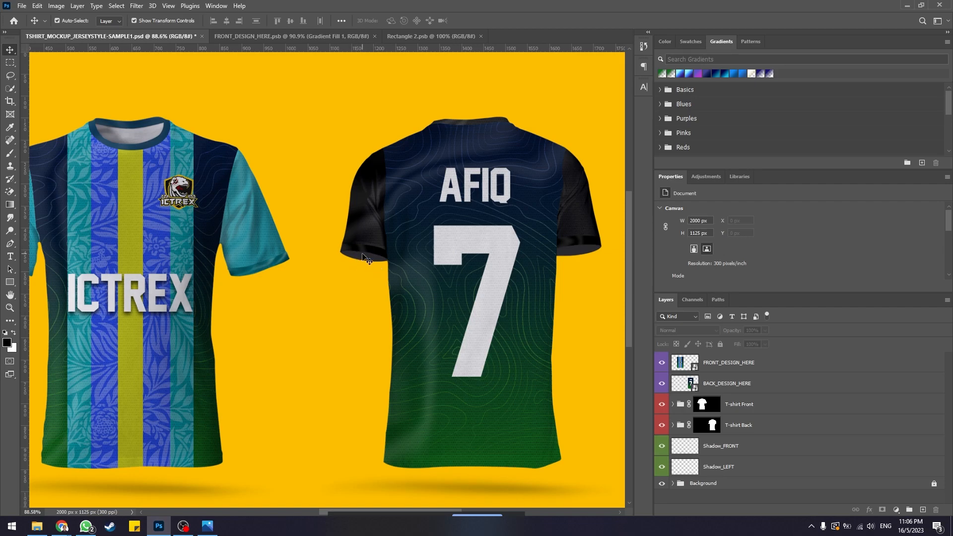
Expand the T-shirt Back group and examine which areas its sleeve lining, collar, inner and sleeve color layers cover
{"action": "left_click", "coordinate": [675, 430]}
{"action": "left_click", "coordinate": [673, 425]}
{"action": "scroll", "coordinate": [744, 422], "scroll_direction": "down", "scroll_amount": 5}
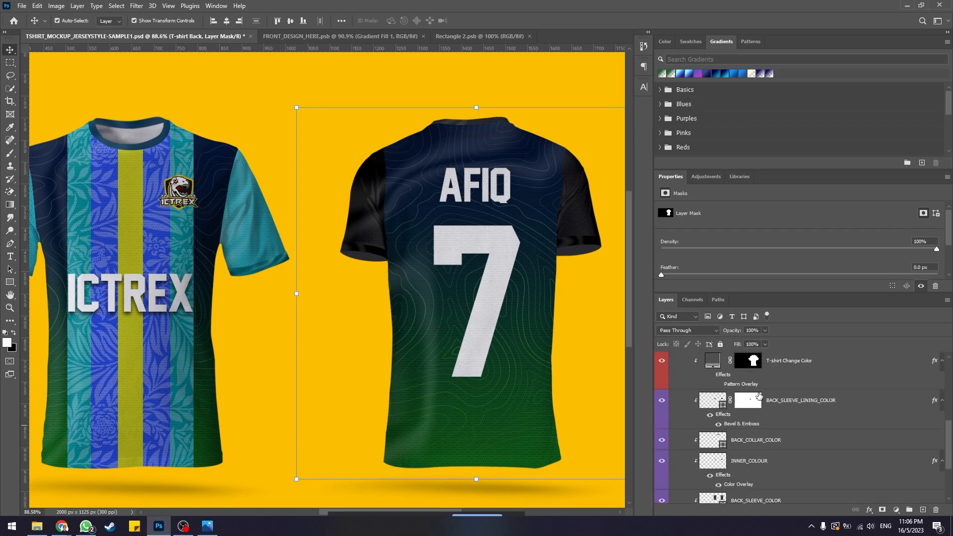
{"action": "scroll", "coordinate": [759, 396], "scroll_direction": "down", "scroll_amount": 1}
{"action": "scroll", "coordinate": [677, 397], "scroll_direction": "down", "scroll_amount": 3}
{"action": "scroll", "coordinate": [677, 397], "scroll_direction": "up", "scroll_amount": 4}
{"action": "scroll", "coordinate": [677, 396], "scroll_direction": "down", "scroll_amount": 1}
{"action": "left_click", "coordinate": [814, 383]}
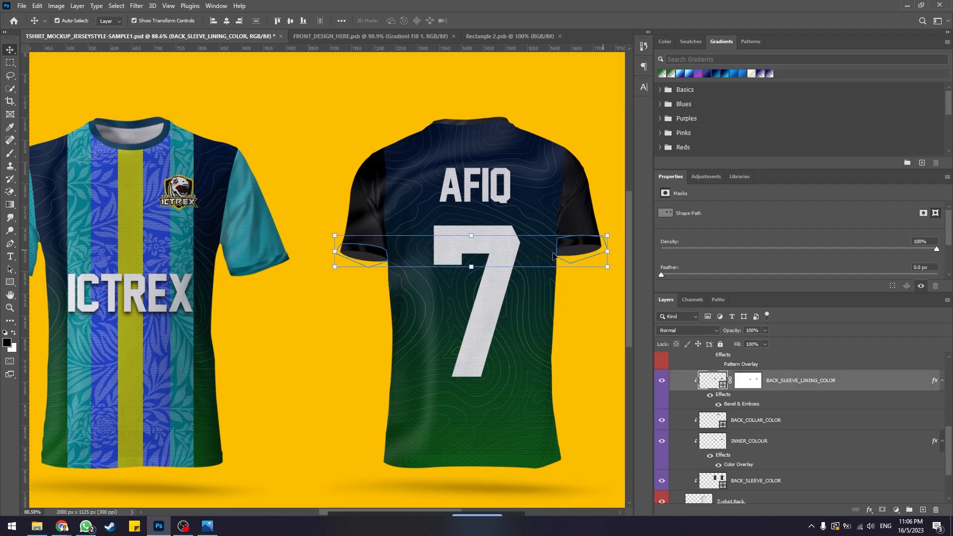
{"action": "left_click", "coordinate": [767, 423]}
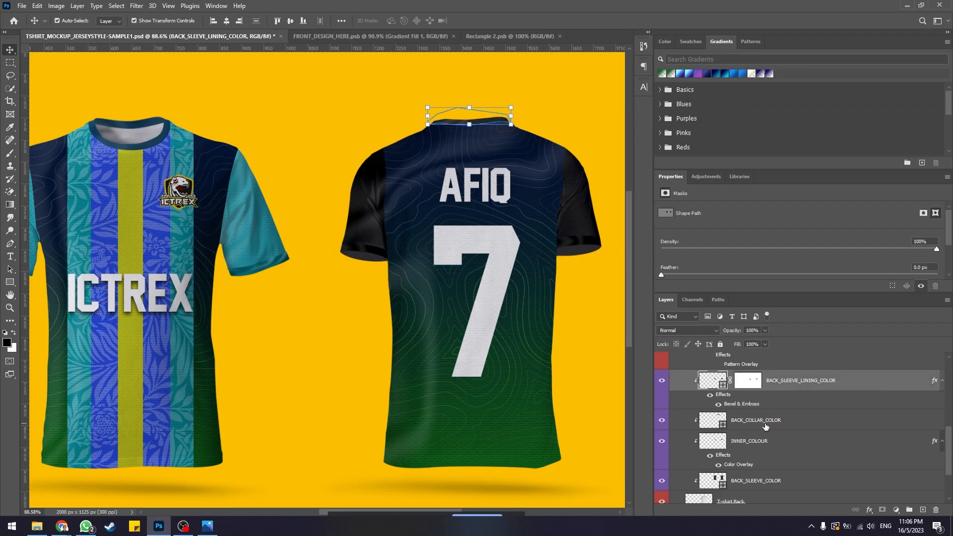
{"action": "left_click", "coordinate": [764, 444]}
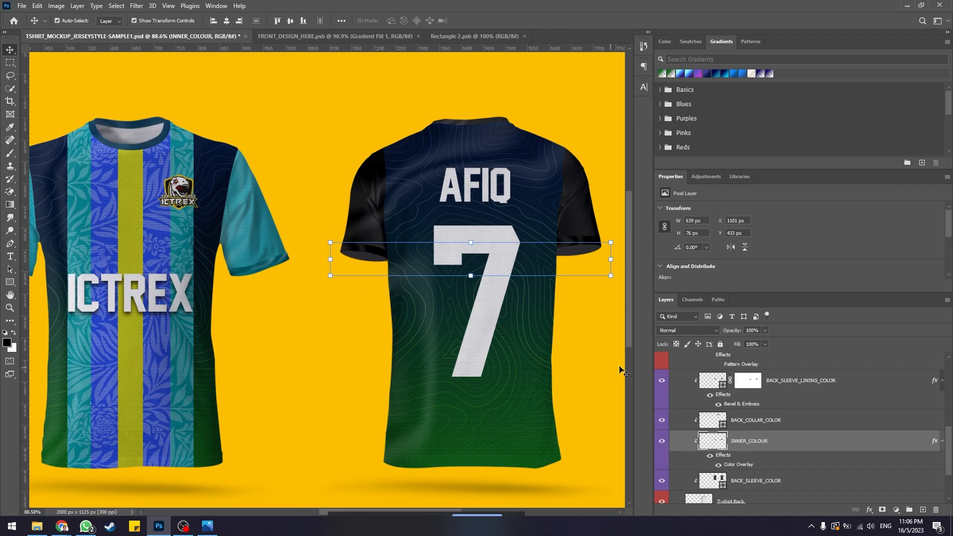
{"action": "key", "text": "alt+shift+a"}
{"action": "left_click", "coordinate": [778, 485]}
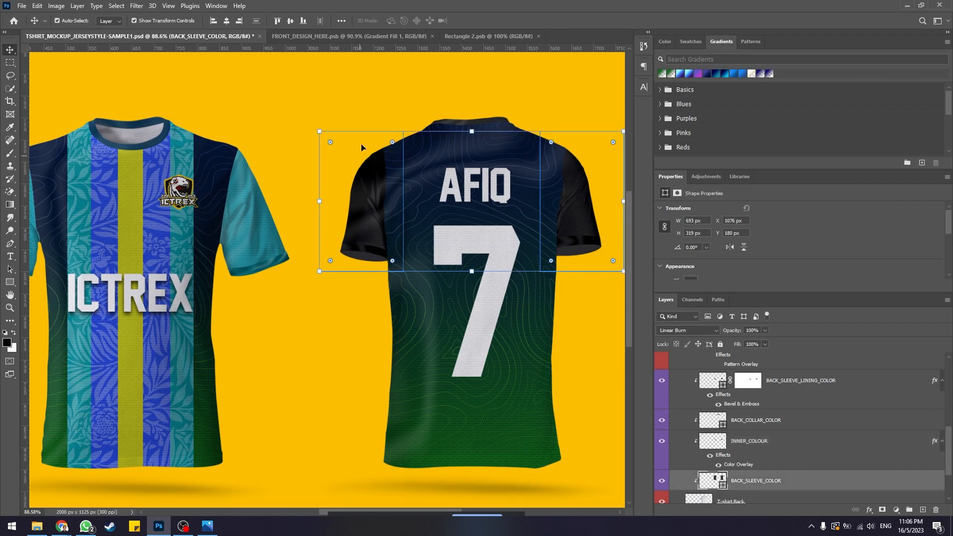
Recolor the BACK_SLEEVE_LINING_COLOR shape to dark teal #085862, sampled from the front sleeve's cuff
{"action": "left_click", "coordinate": [820, 384]}
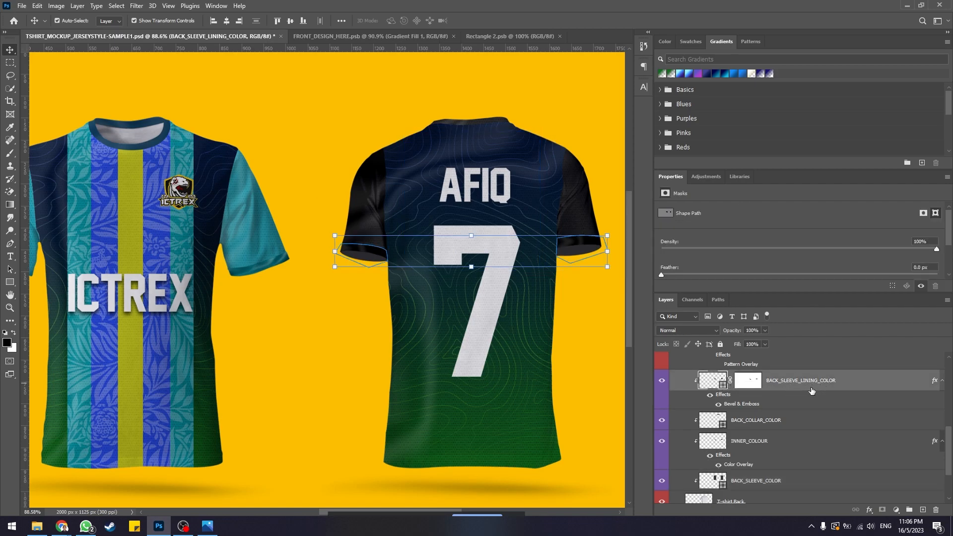
{"action": "double_click", "coordinate": [714, 383]}
{"action": "left_click_drag", "start_coordinate": [593, 232], "coordinate": [808, 210]}
{"action": "type", "text": "fefefe"}
{"action": "left_click", "coordinate": [675, 264]}
{"action": "left_click_drag", "start_coordinate": [675, 263], "coordinate": [662, 232]}
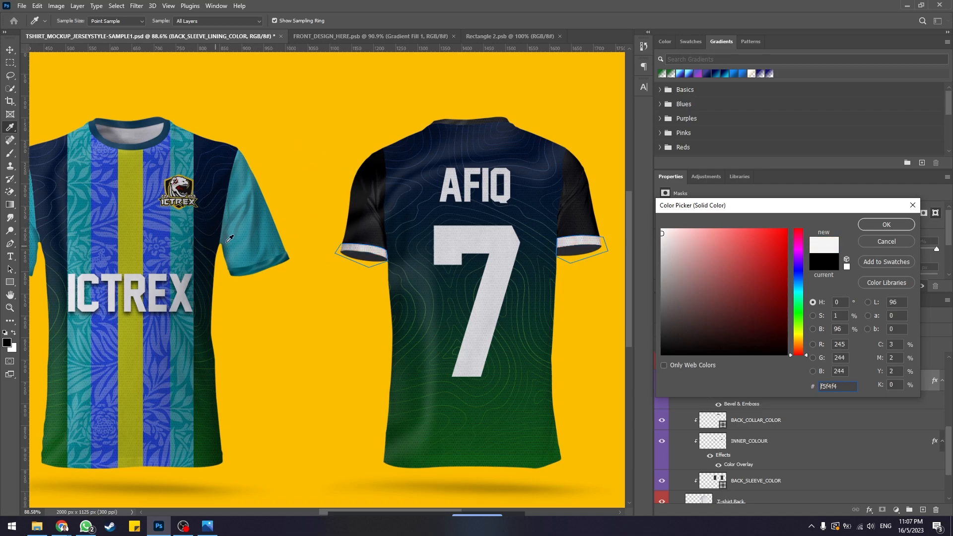
{"action": "left_click", "coordinate": [259, 220]}
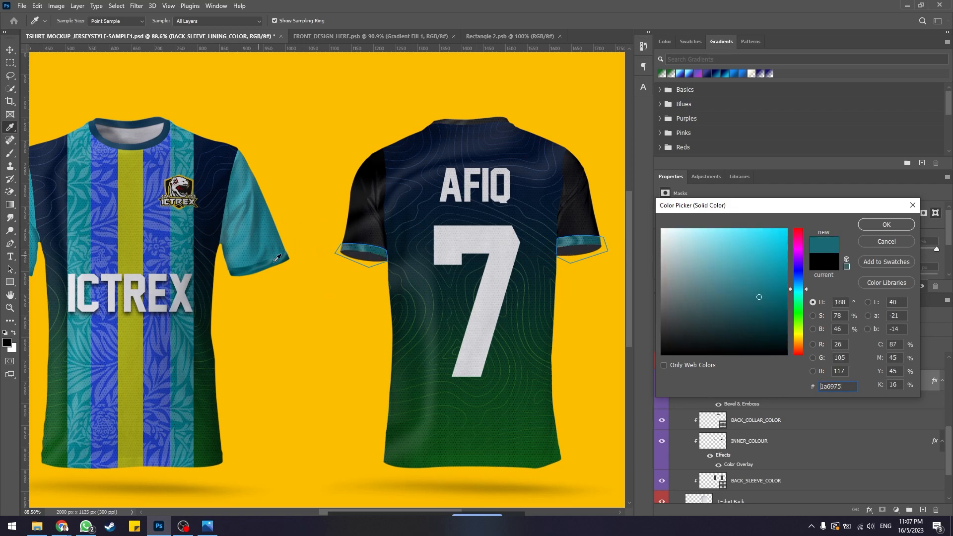
{"action": "left_click", "coordinate": [271, 259]}
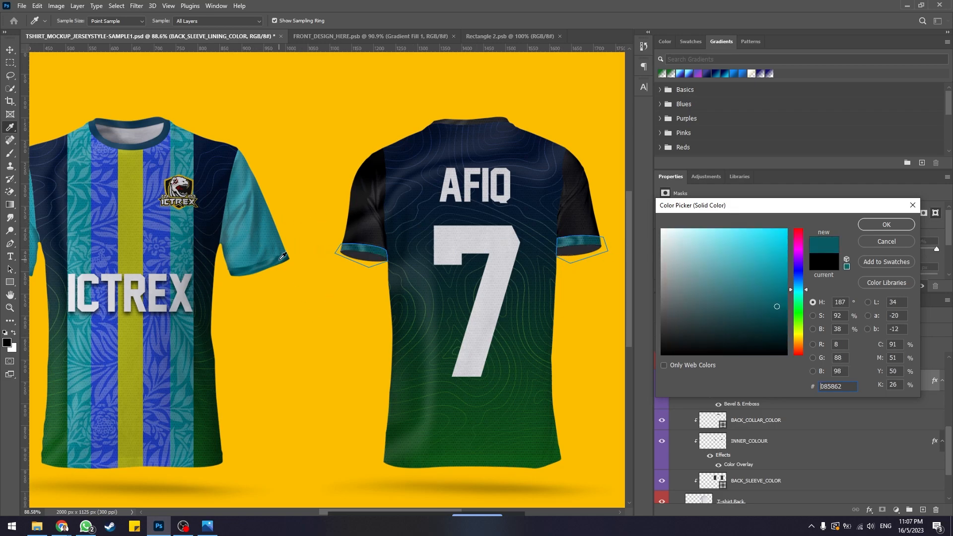
{"action": "left_click", "coordinate": [875, 225]}
{"action": "left_click", "coordinate": [584, 143]}
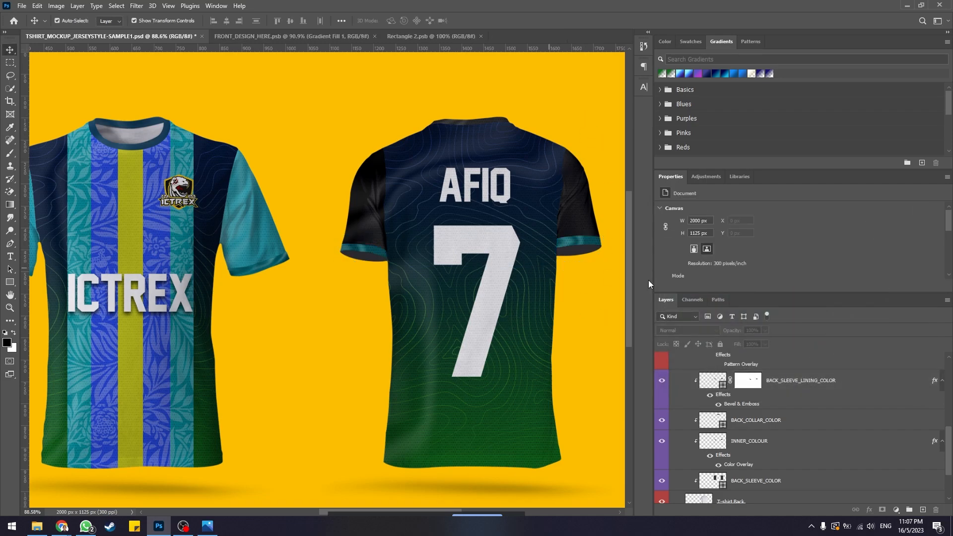
Recolor the BACK_COLLAR_COLOR shape to navy blue #1a405c, sampled from the front collar
{"action": "double_click", "coordinate": [708, 425]}
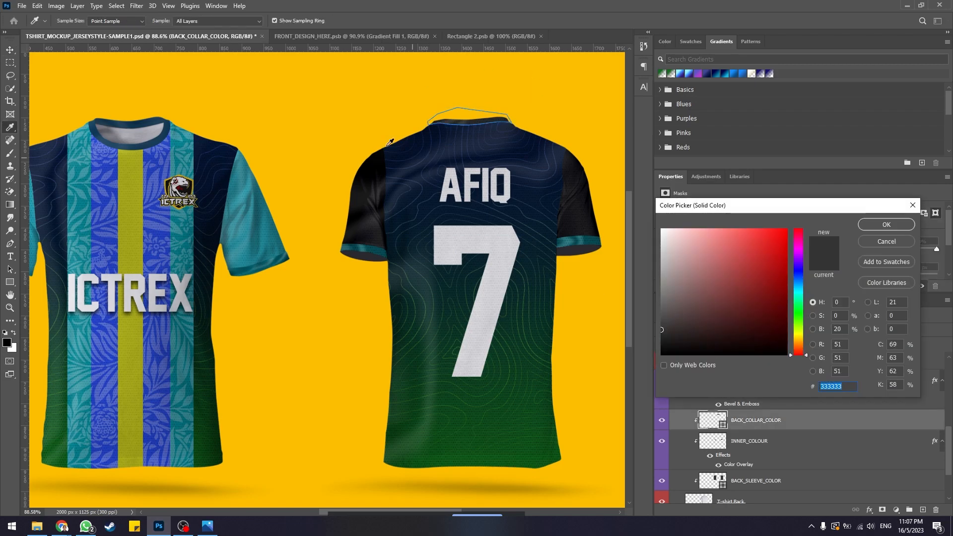
{"action": "left_click", "coordinate": [153, 141]}
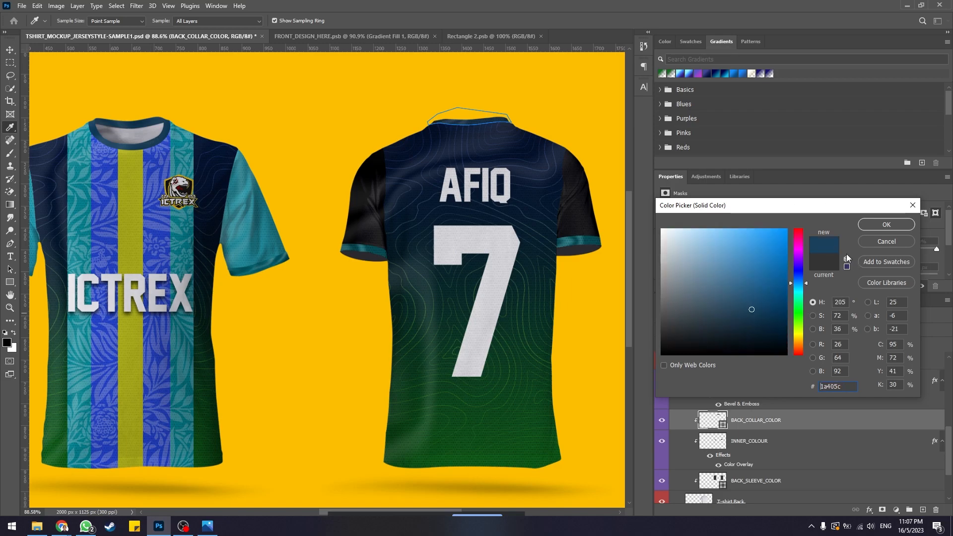
{"action": "left_click", "coordinate": [868, 225]}
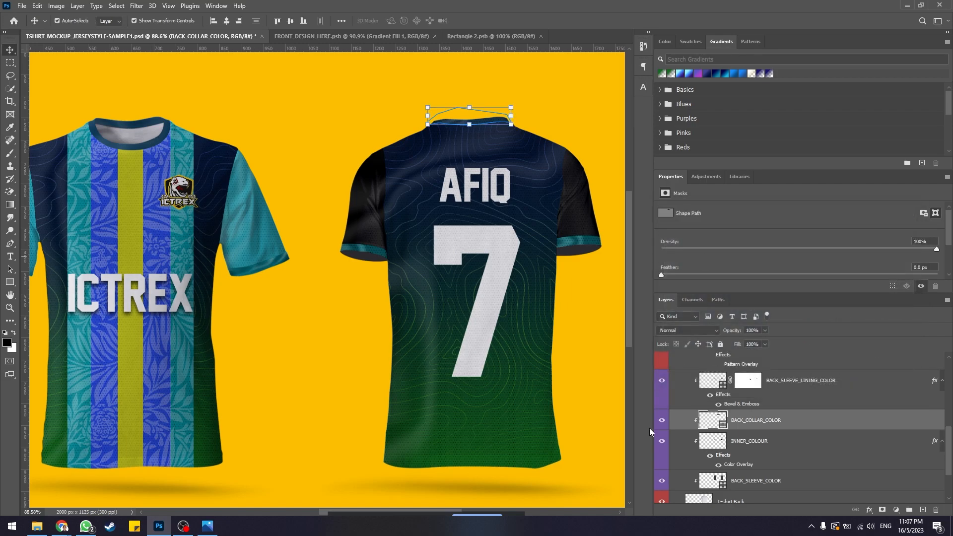
{"action": "scroll", "coordinate": [775, 426], "scroll_direction": "down", "scroll_amount": 1}
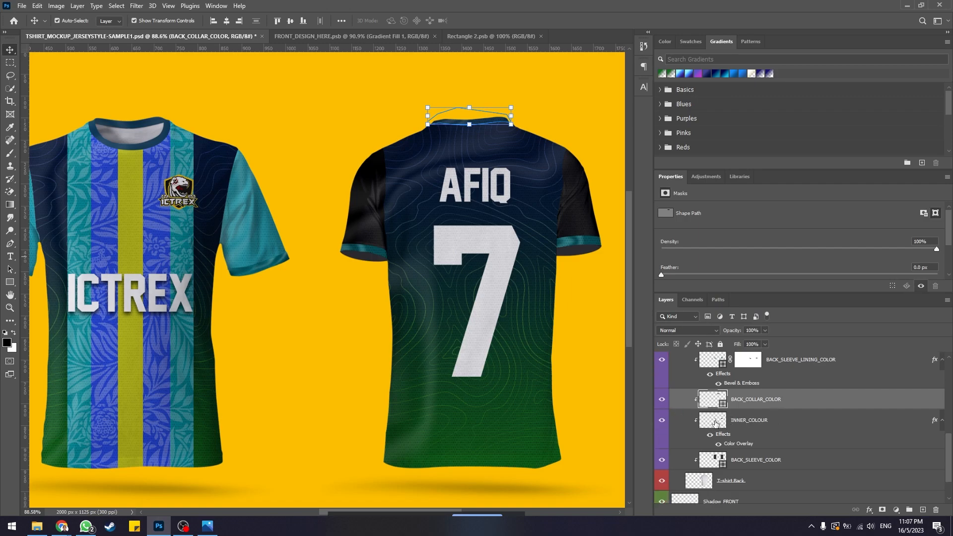
{"action": "left_click", "coordinate": [716, 423]}
{"action": "double_click", "coordinate": [716, 423]}
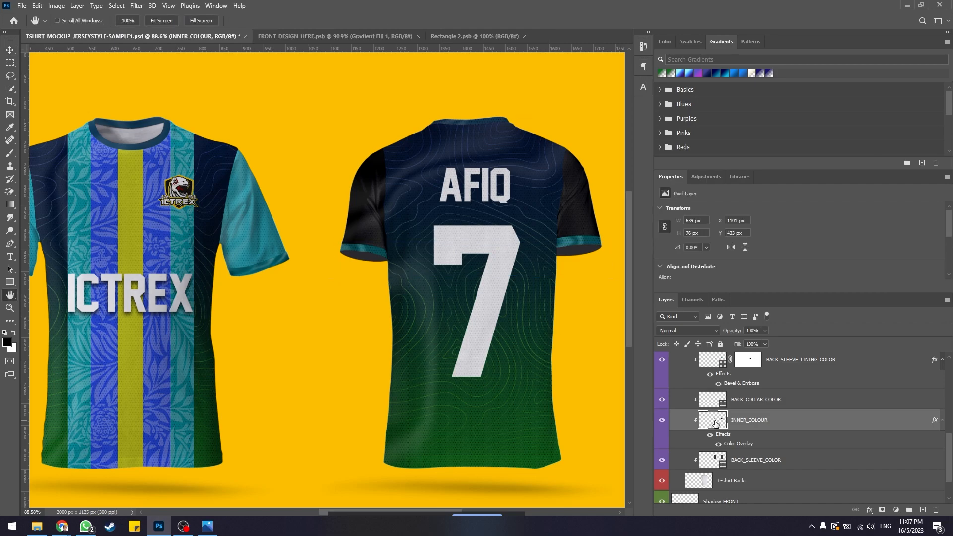
{"action": "left_click_drag", "start_coordinate": [634, 131], "coordinate": [648, 140]}
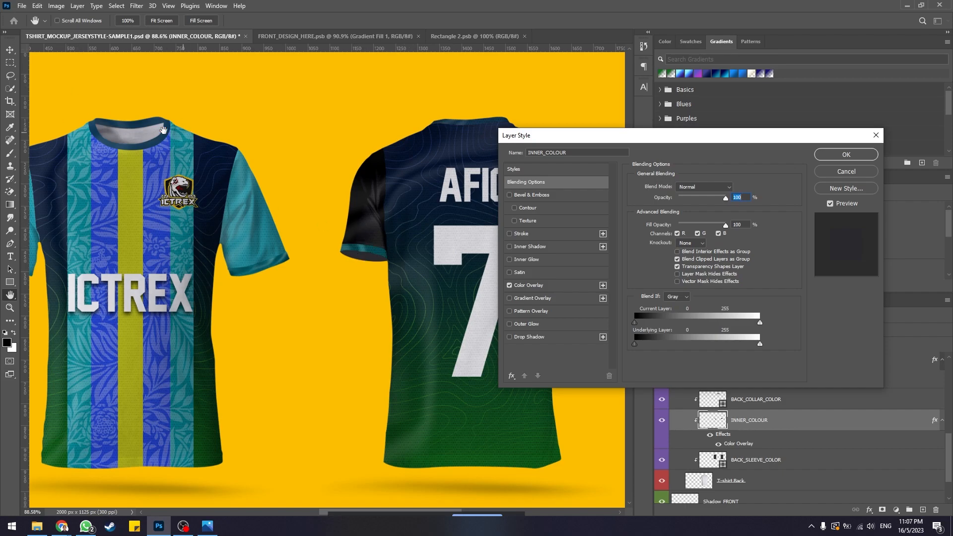
{"action": "left_click_drag", "start_coordinate": [596, 139], "coordinate": [558, 151]}
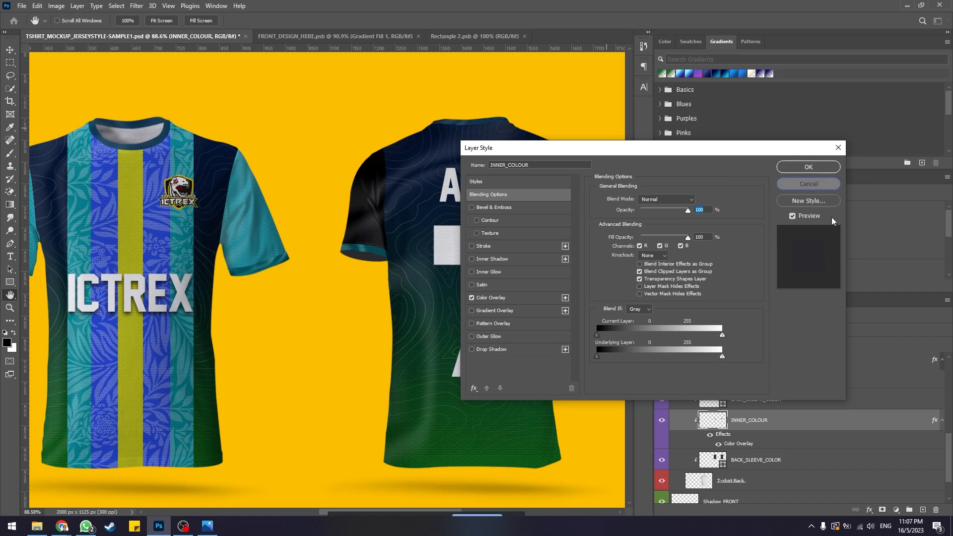
{"action": "left_click", "coordinate": [809, 183]}
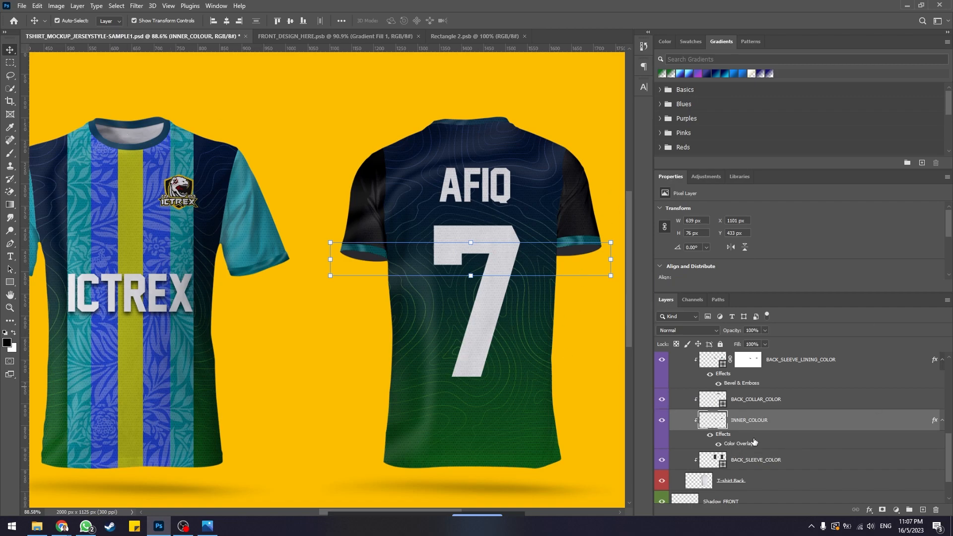
{"action": "left_click", "coordinate": [662, 420]}
{"action": "left_click", "coordinate": [662, 420]}
Set the Color Overlay of the back's INNER_COLOUR layer to a light gray of about #bababa
{"action": "double_click", "coordinate": [716, 422]}
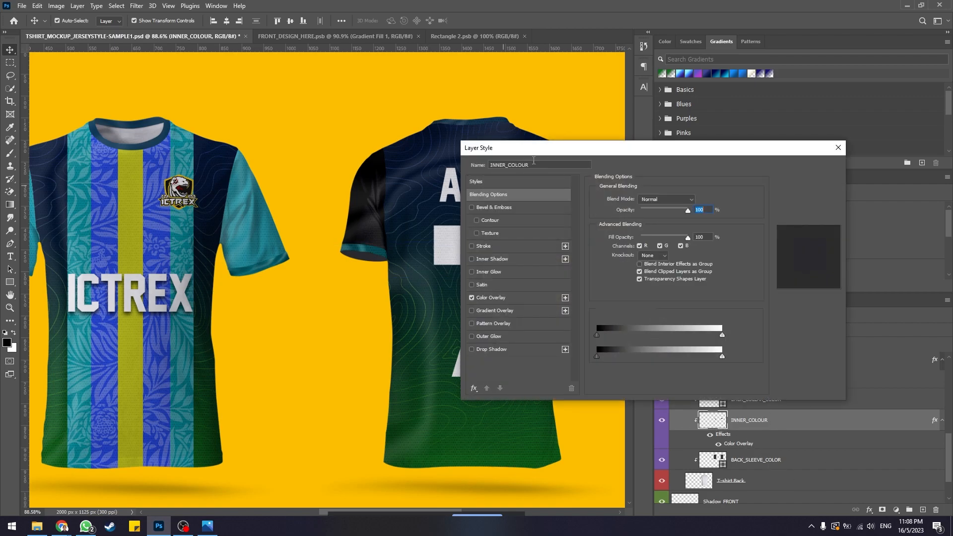
{"action": "left_click_drag", "start_coordinate": [520, 154], "coordinate": [611, 151]}
{"action": "left_click", "coordinate": [596, 295]}
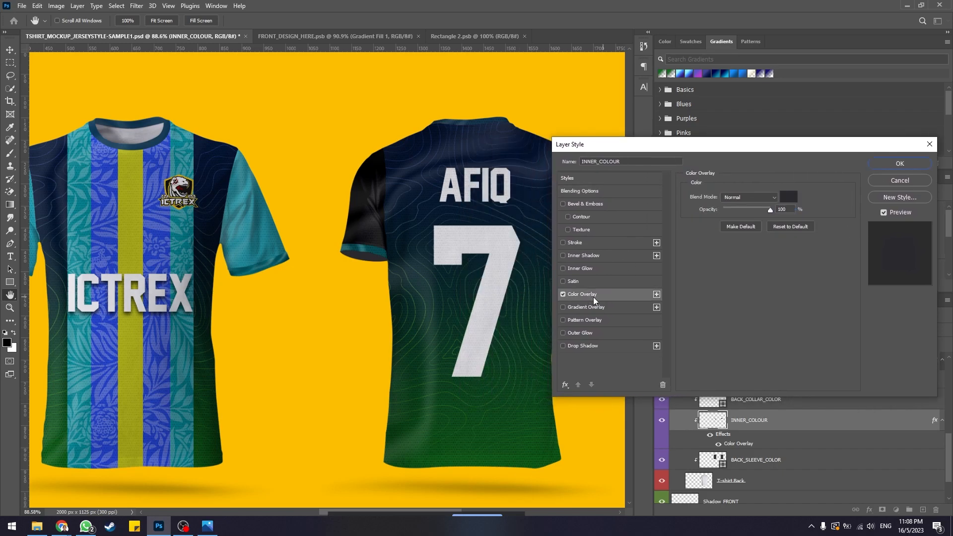
{"action": "left_click", "coordinate": [787, 198]}
{"action": "left_click", "coordinate": [662, 229]}
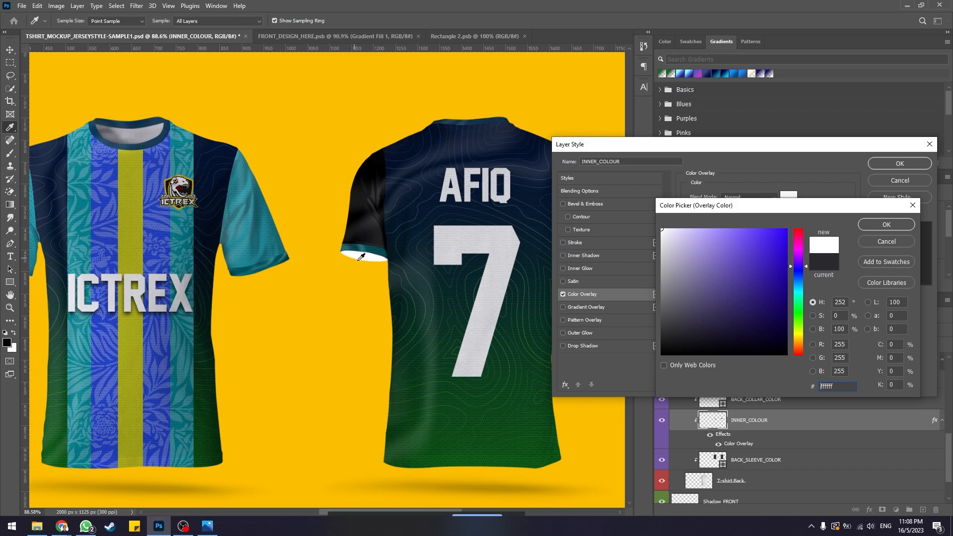
{"action": "left_click_drag", "start_coordinate": [666, 229], "coordinate": [654, 266]}
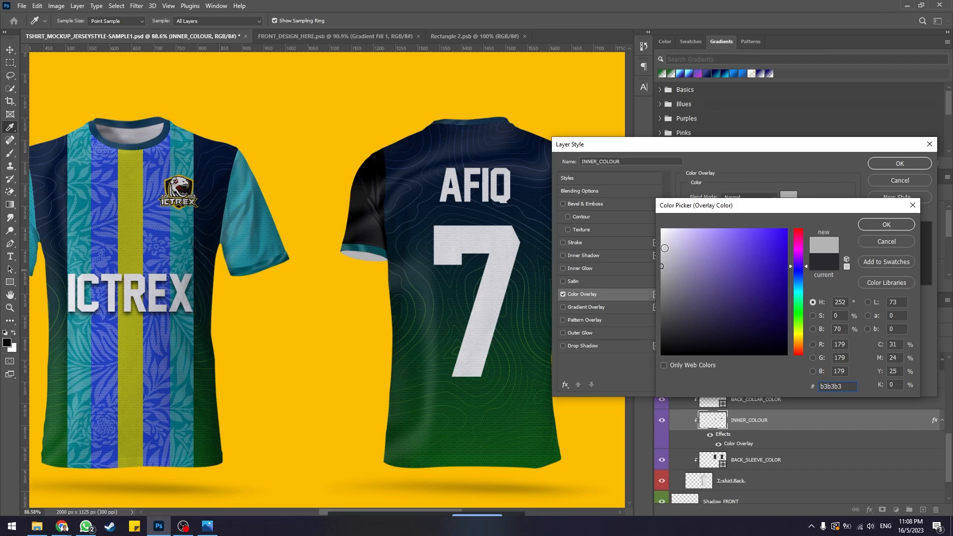
{"action": "left_click_drag", "start_coordinate": [677, 247], "coordinate": [648, 275]}
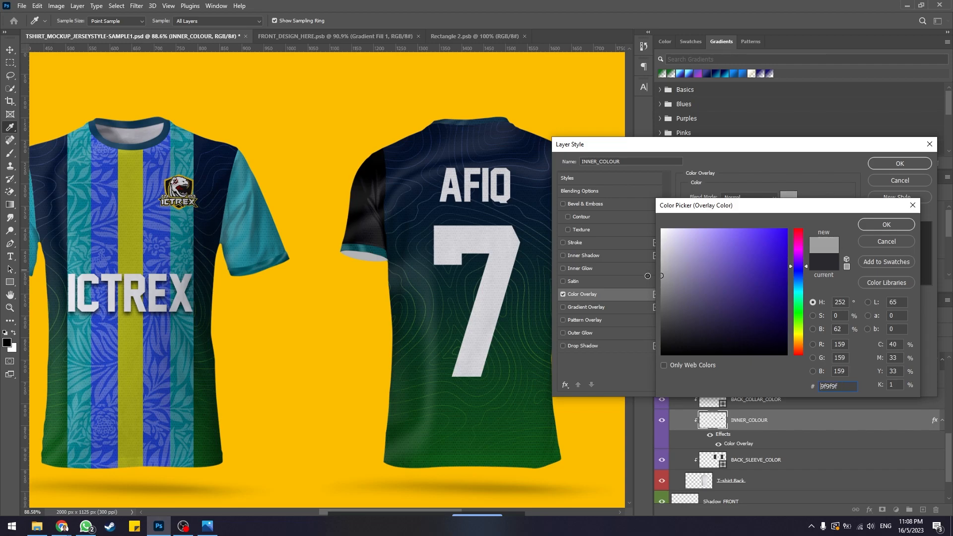
{"action": "left_click", "coordinate": [661, 266]}
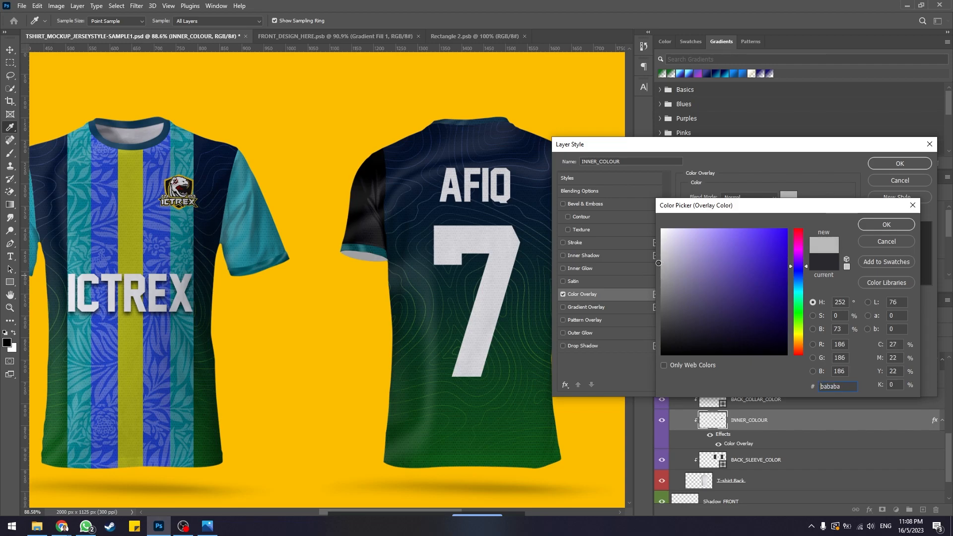
{"action": "left_click_drag", "start_coordinate": [661, 266], "coordinate": [658, 261]}
{"action": "left_click", "coordinate": [886, 224]}
{"action": "left_click", "coordinate": [898, 163]}
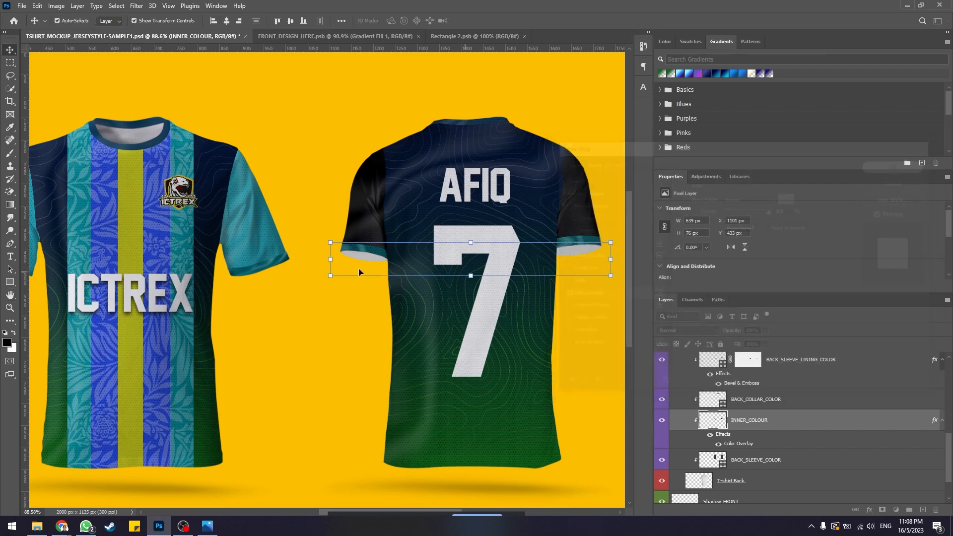
{"action": "left_click", "coordinate": [316, 184]}
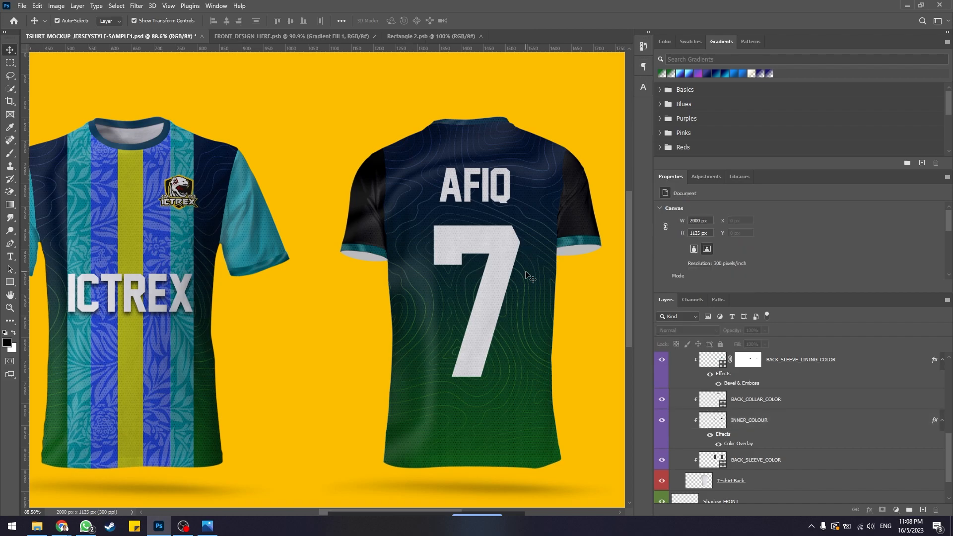
Recolor the BACK_SLEEVE_COLOR shape to teal #3296a4, sampled from the front sleeve
{"action": "left_click", "coordinate": [775, 426]}
{"action": "scroll", "coordinate": [777, 447], "scroll_direction": "down", "scroll_amount": 1}
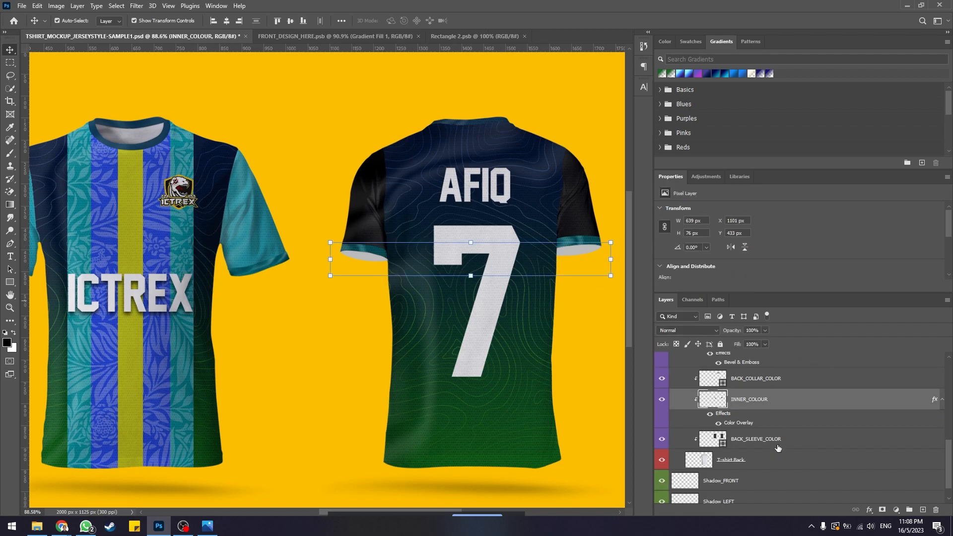
{"action": "left_click", "coordinate": [774, 442]}
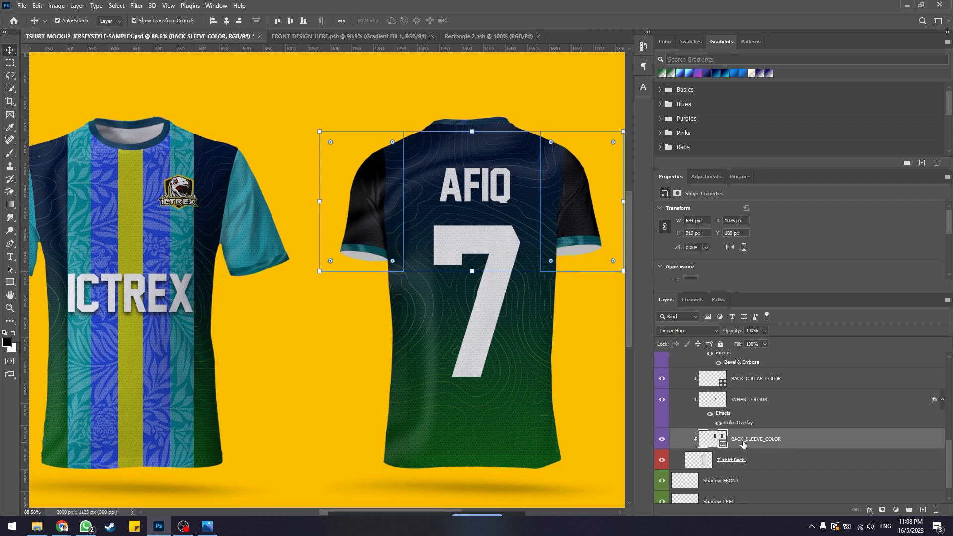
{"action": "double_click", "coordinate": [714, 440]}
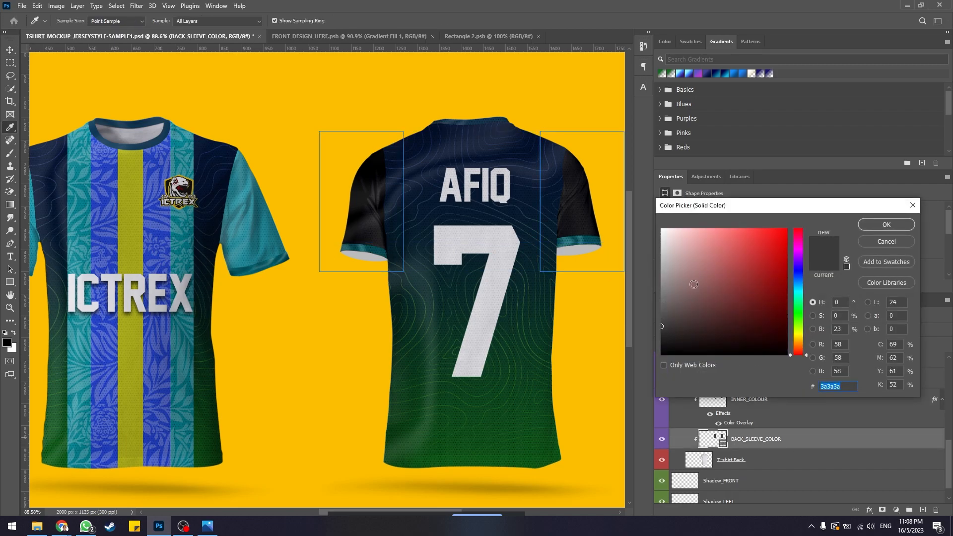
{"action": "left_click", "coordinate": [249, 192]}
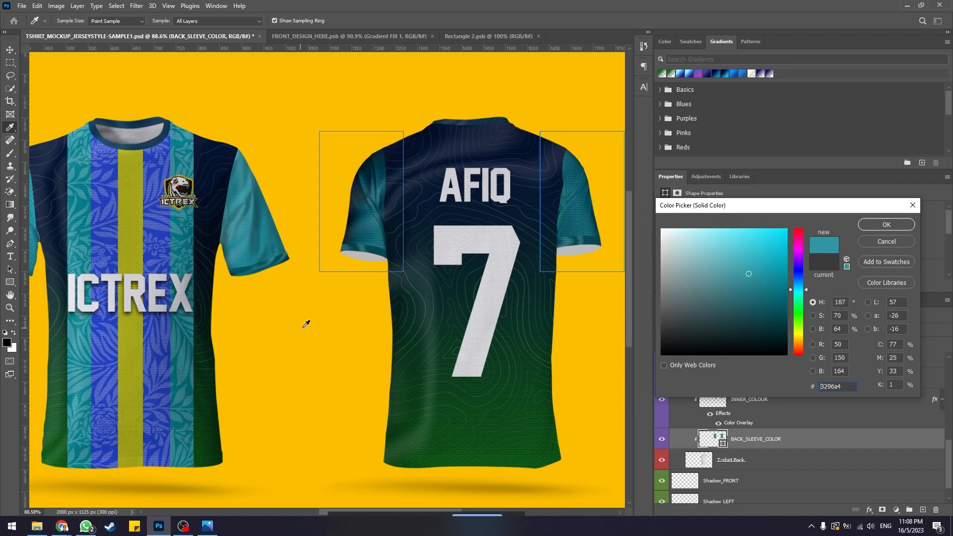
{"action": "left_click", "coordinate": [886, 224]}
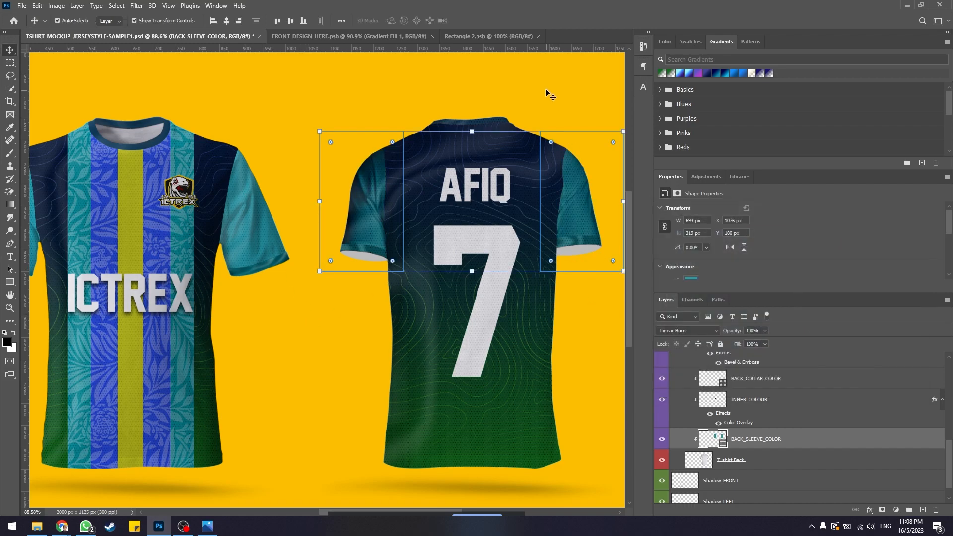
Expand the Background group and preview the Green and Blue background layers, leaving both hidden
{"action": "key", "text": "ctrl+0"}
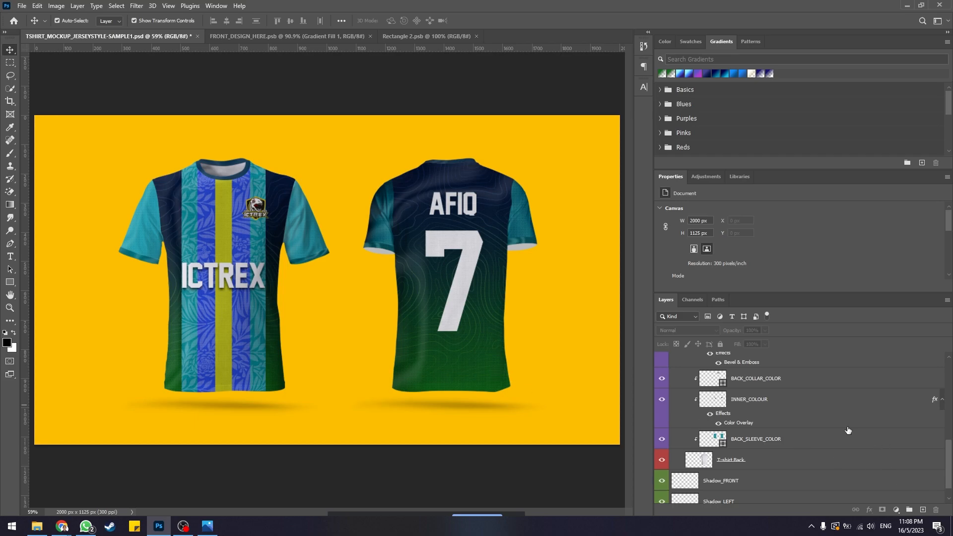
{"action": "scroll", "coordinate": [810, 415], "scroll_direction": "down", "scroll_amount": 1}
{"action": "left_click", "coordinate": [720, 499]}
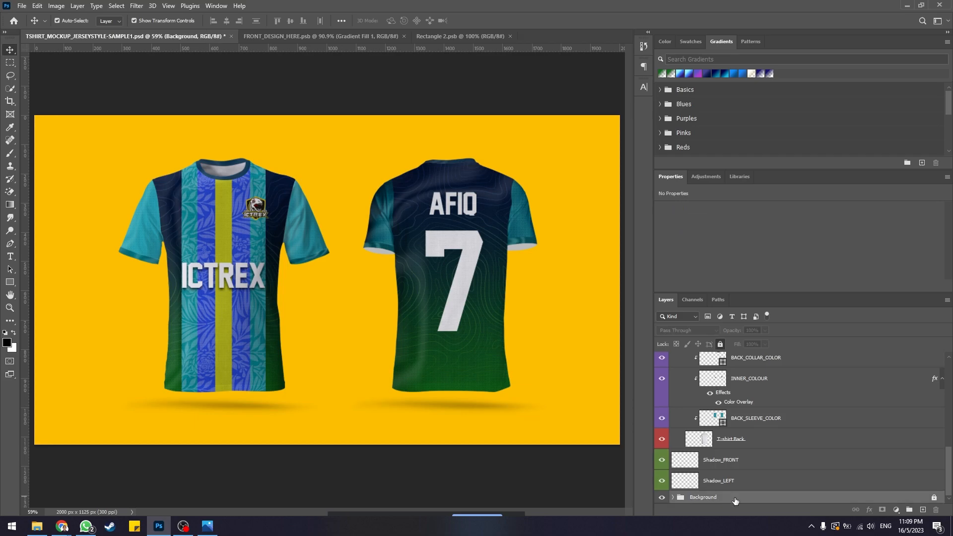
{"action": "left_click", "coordinate": [673, 498]}
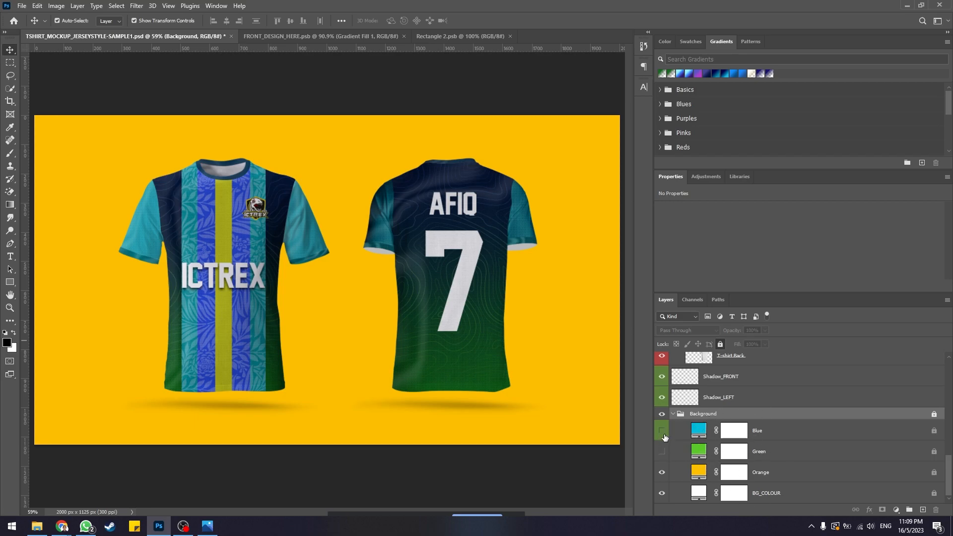
{"action": "left_click", "coordinate": [662, 451]}
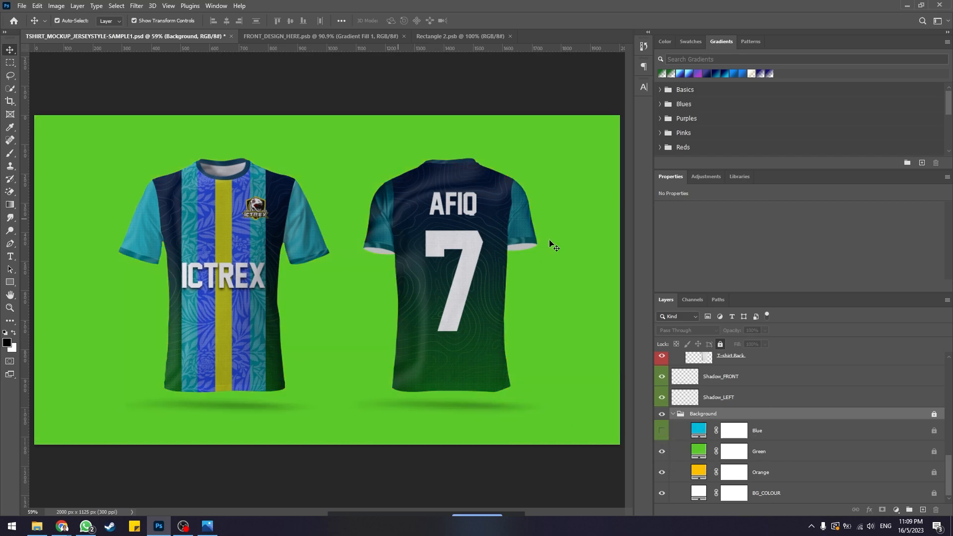
{"action": "left_click", "coordinate": [662, 430]}
{"action": "left_click", "coordinate": [662, 430]}
{"action": "left_click", "coordinate": [662, 451]}
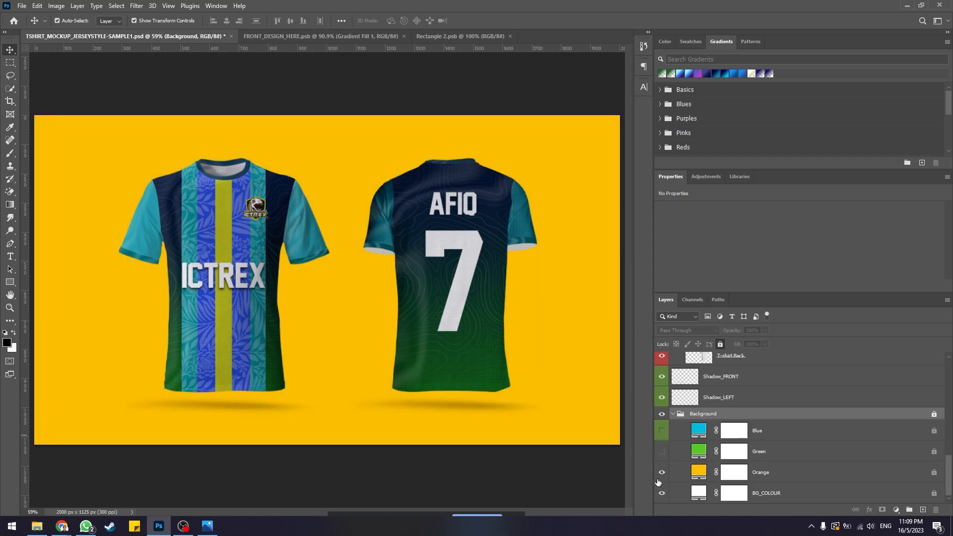
Try to edit the fill colors of the Orange and Green background layers
{"action": "double_click", "coordinate": [695, 474]}
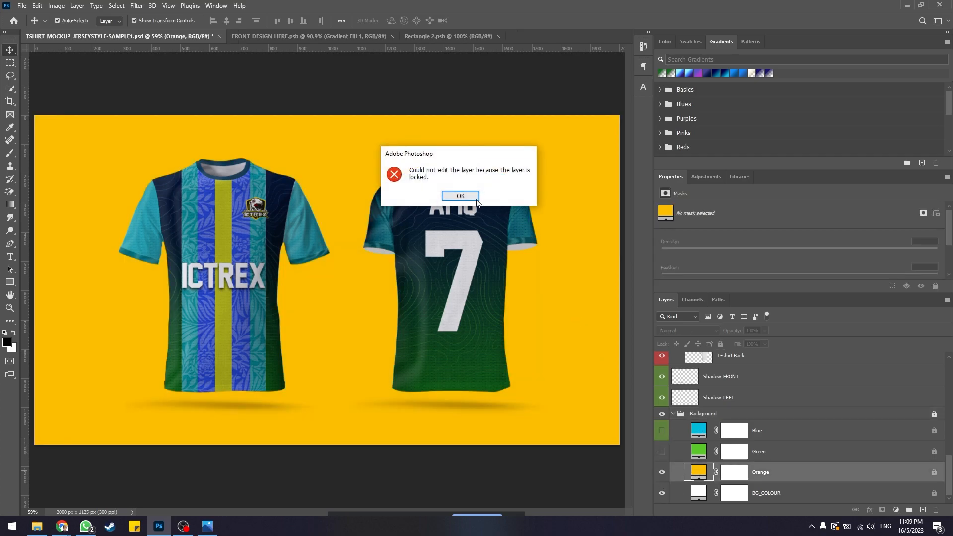
{"action": "left_click", "coordinate": [493, 195]}
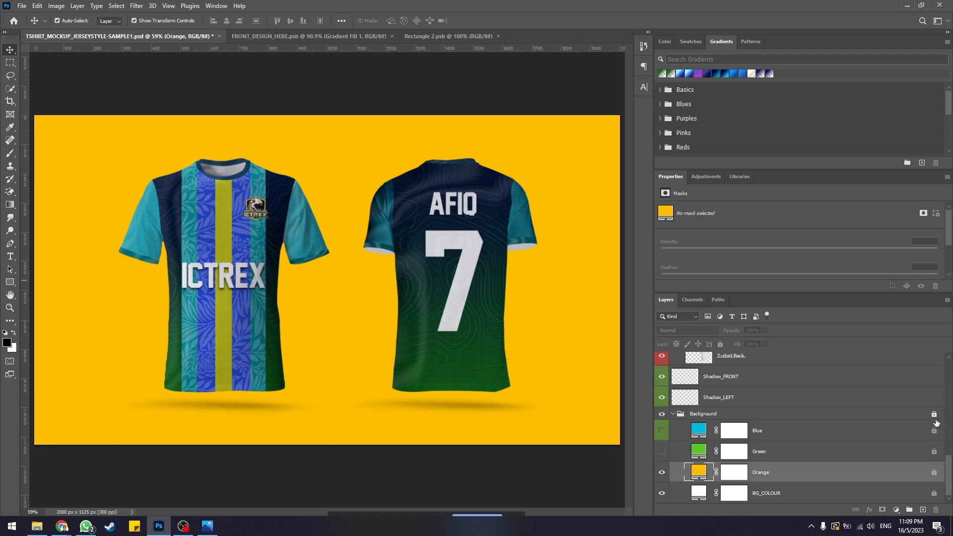
{"action": "double_click", "coordinate": [699, 449]}
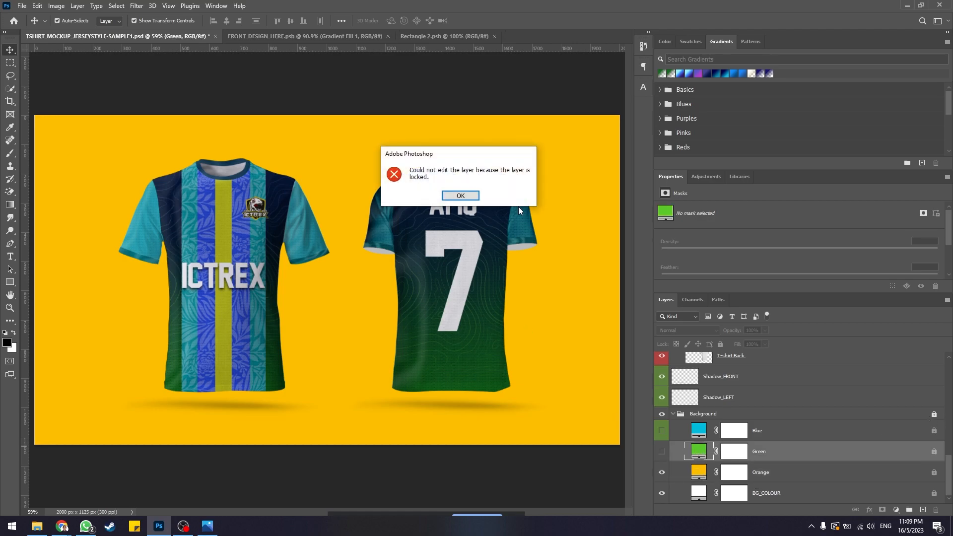
{"action": "left_click", "coordinate": [464, 196]}
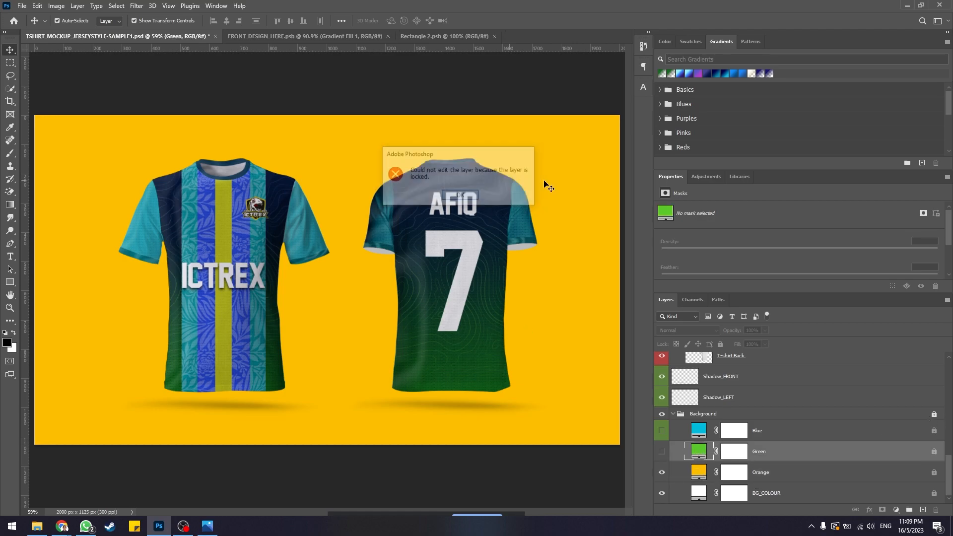
Unlock the Background group and try out another color for the Orange fill layer, discarding the change
{"action": "left_click", "coordinate": [767, 417]}
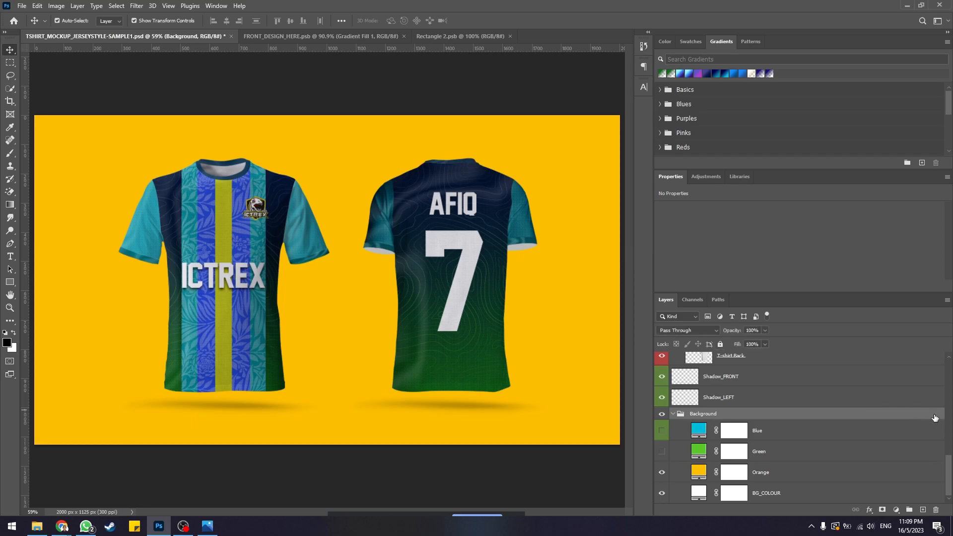
{"action": "left_click", "coordinate": [699, 474]}
{"action": "double_click", "coordinate": [699, 474]}
{"action": "left_click_drag", "start_coordinate": [671, 238], "coordinate": [772, 257]}
{"action": "left_click", "coordinate": [871, 242]}
Show the Blue layer as the mockup's background and collapse the Background group
{"action": "left_click", "coordinate": [662, 433]}
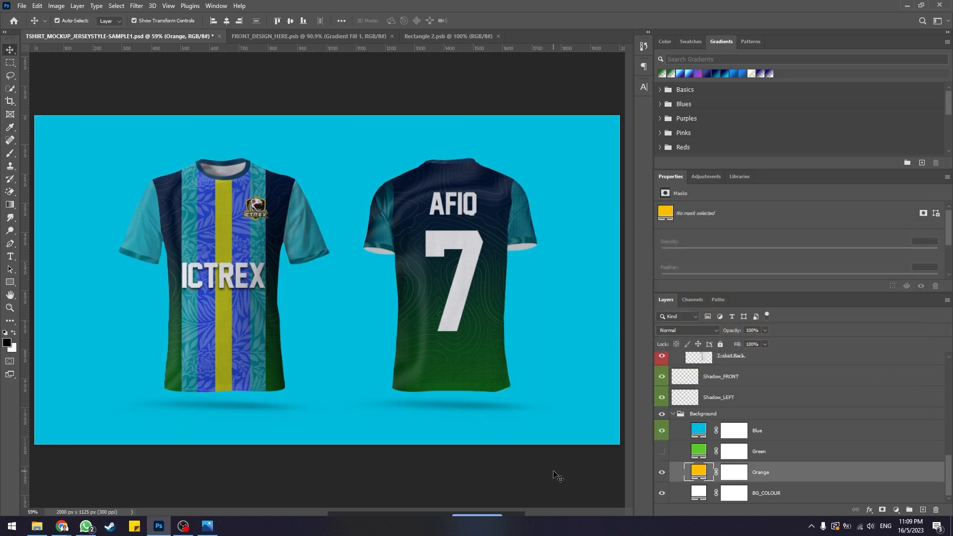
{"action": "left_click", "coordinate": [558, 471]}
{"action": "left_click", "coordinate": [680, 416]}
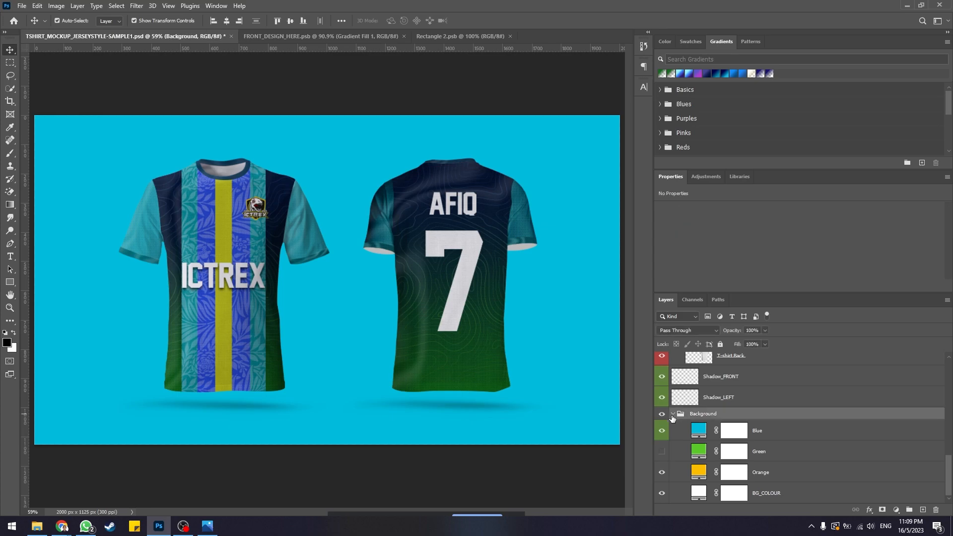
{"action": "left_click", "coordinate": [673, 415]}
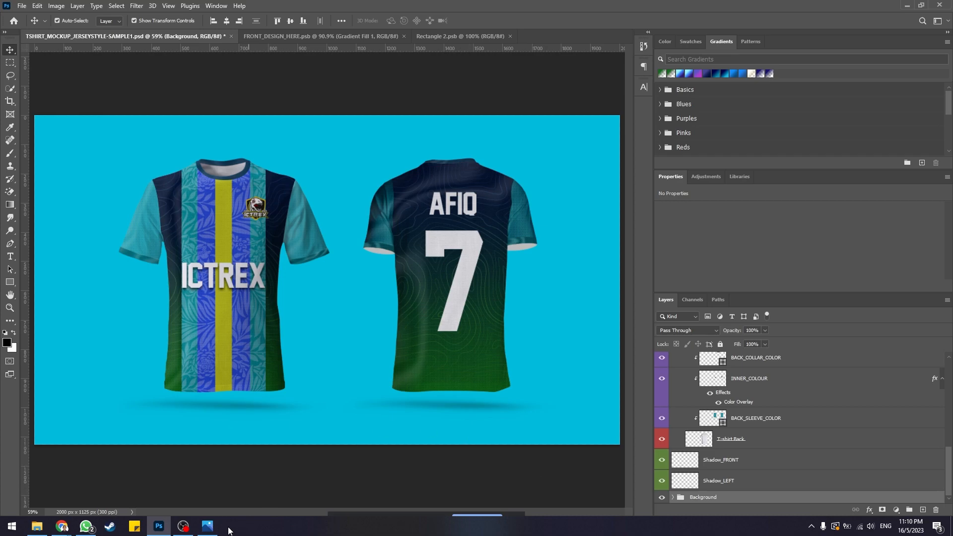
Switch to Photos to view the reference image Tutorial 5 - Jersey Mockup Sample_1.png
{"action": "left_click", "coordinate": [207, 526]}
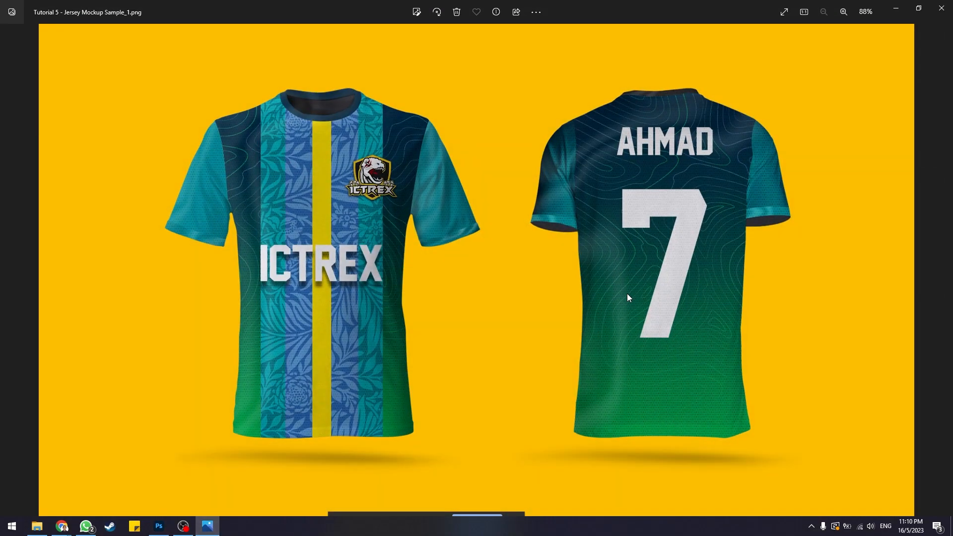